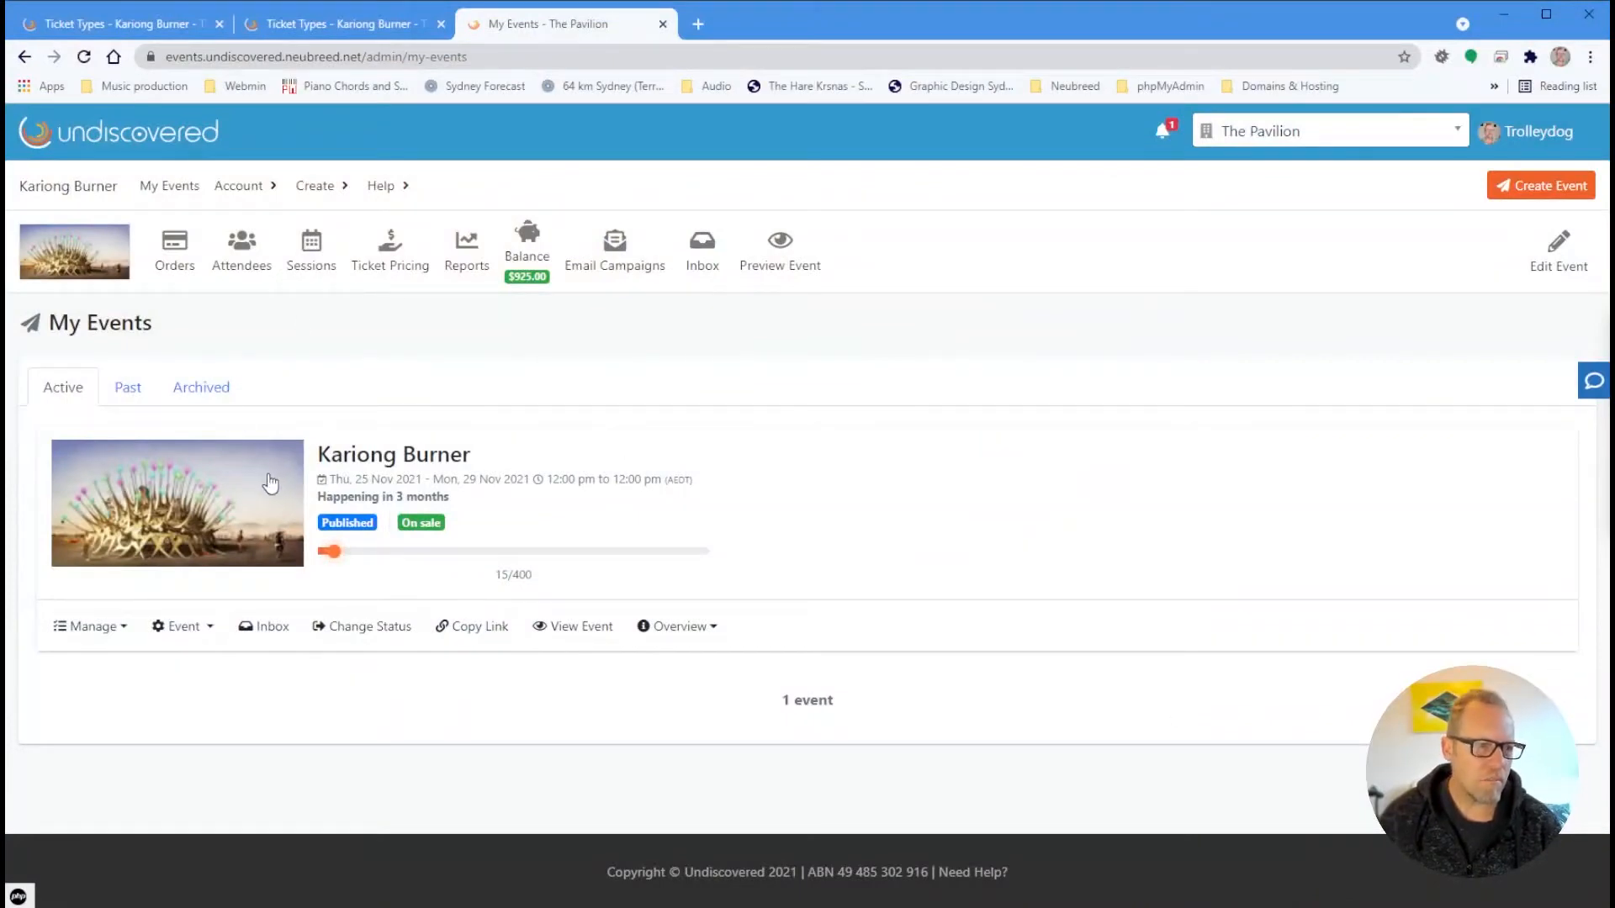
# Show the Kariong Burner ticket types, hidden Free Rego (0.00) and Burn Ticket (185.00)
pyautogui.click(398, 267)
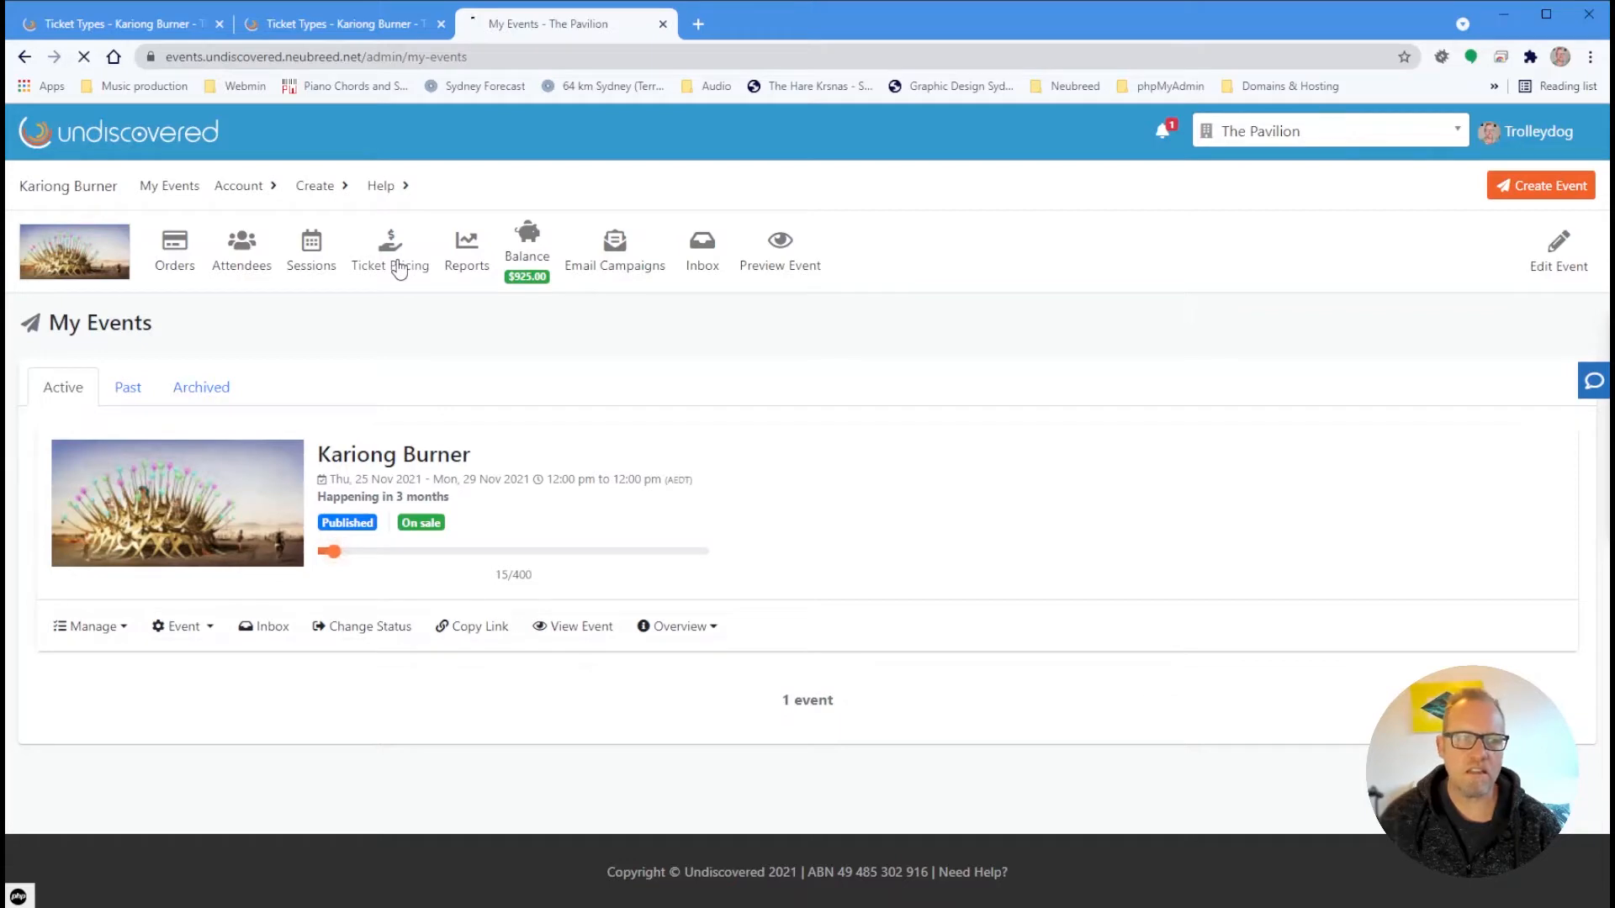
pyautogui.scroll(-5, 496, 323)
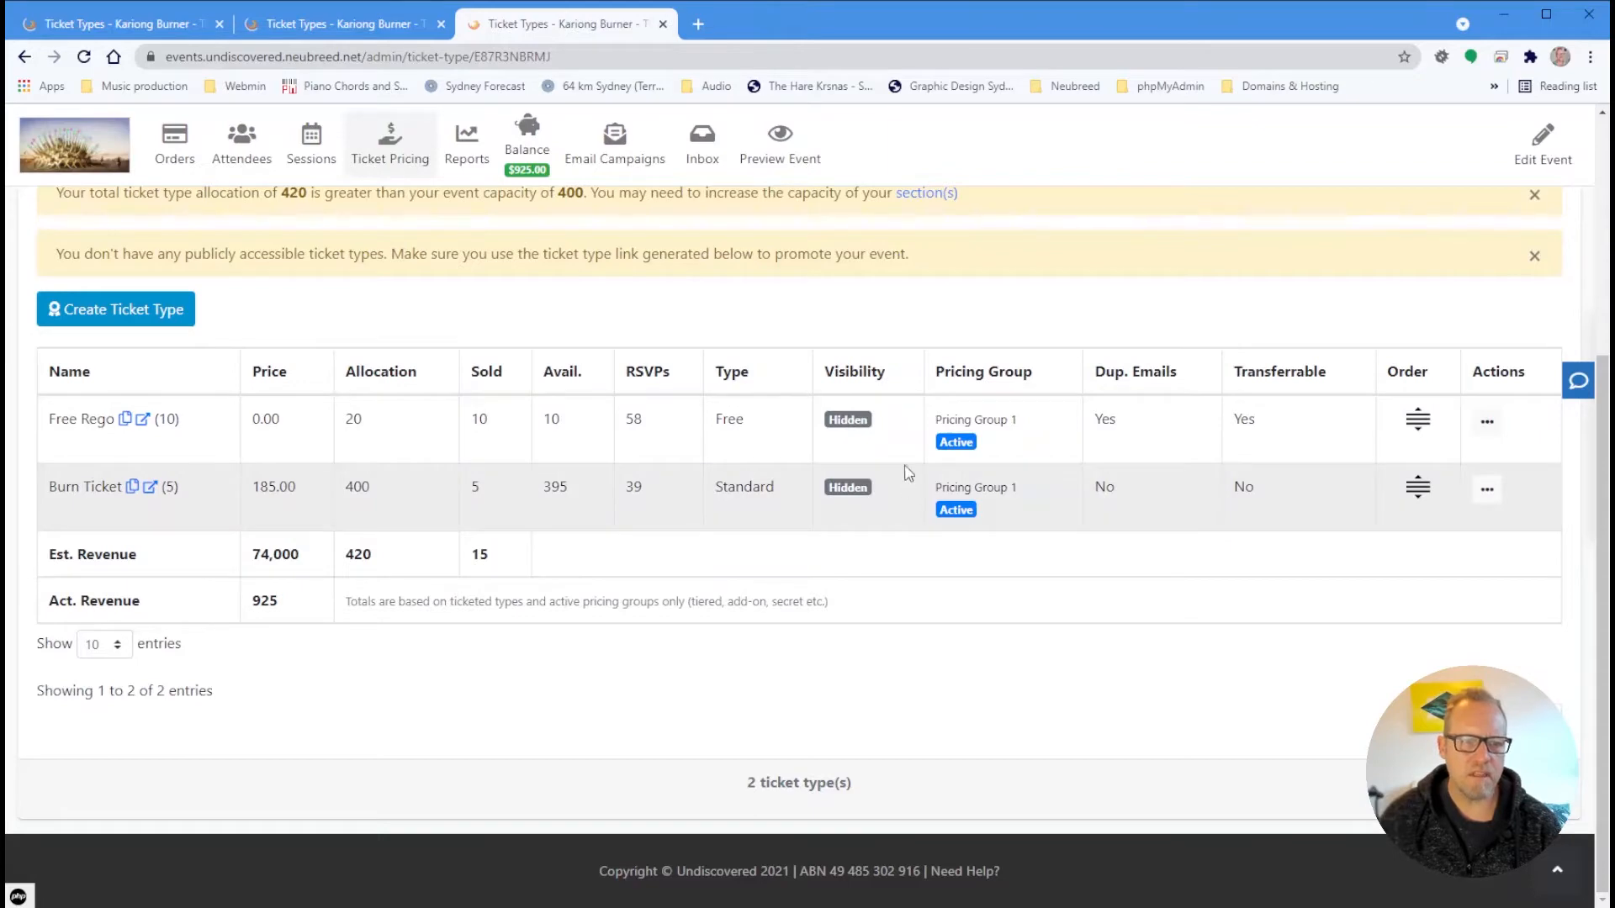
pyautogui.scroll(4, 728, 426)
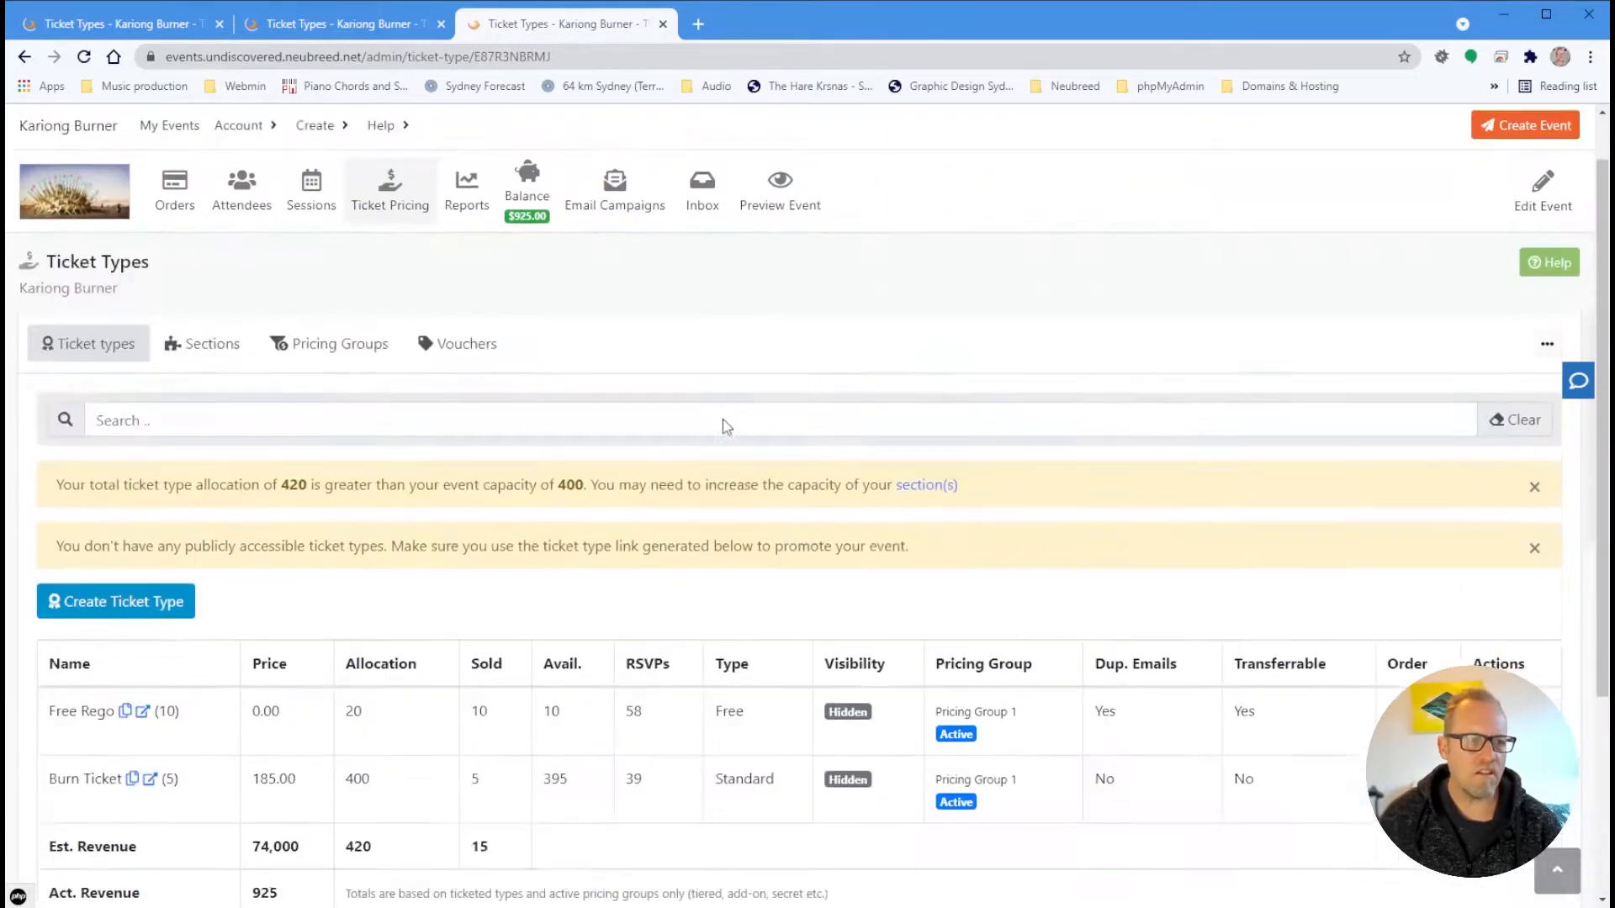
pyautogui.scroll(1, 727, 426)
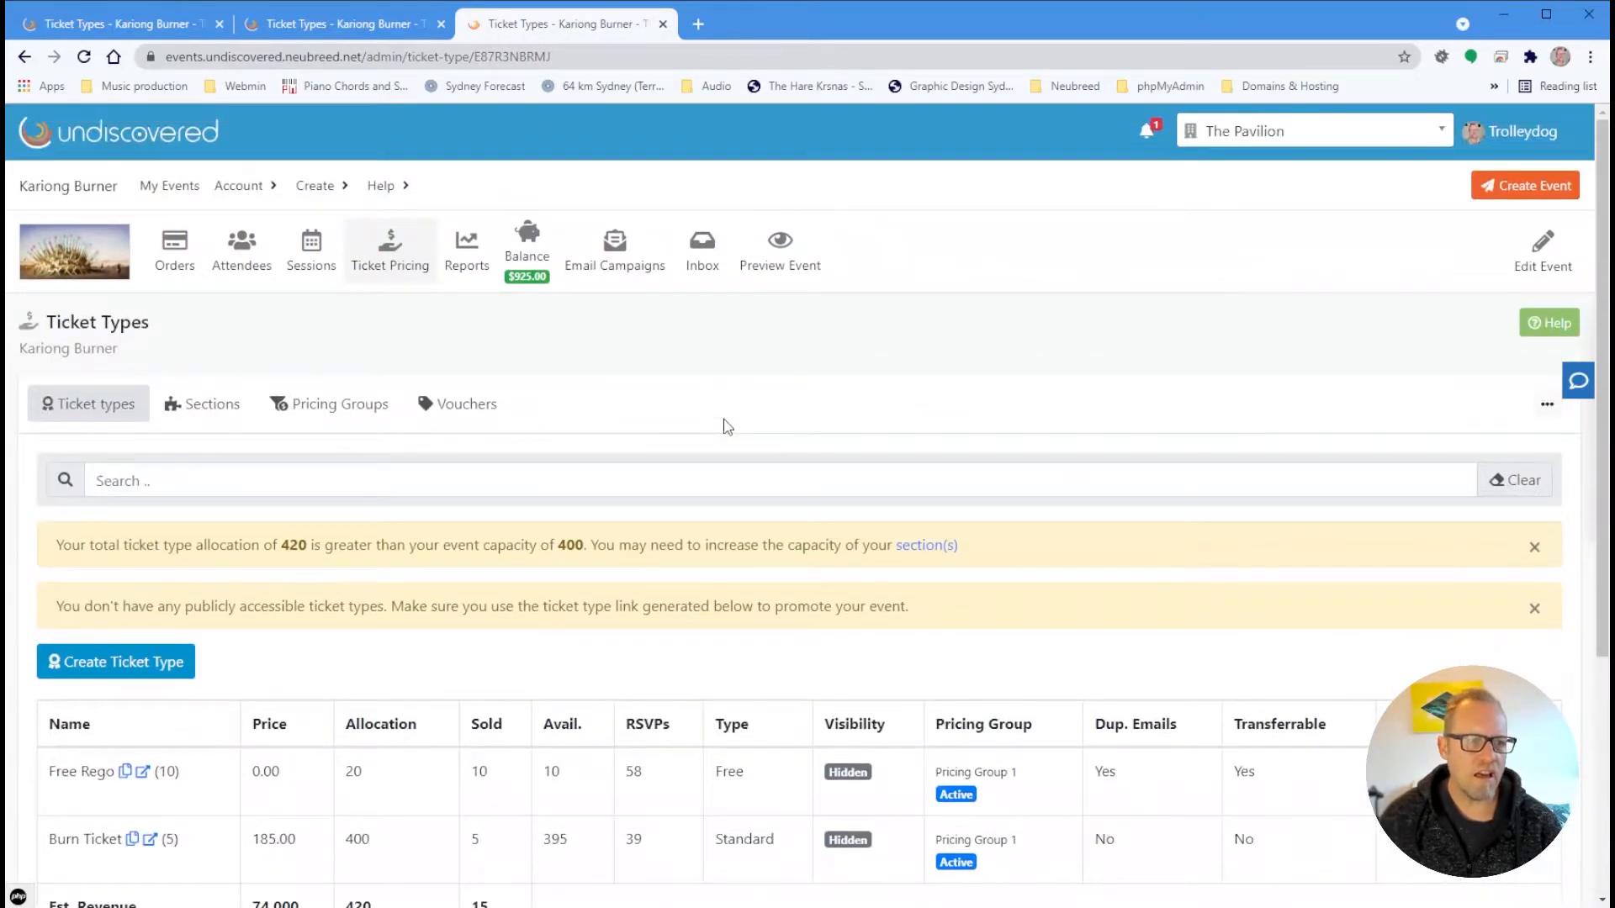
# View the public Kariong Burner page's Ticket Information, showing no tickets currently available
pyautogui.click(108, 267)
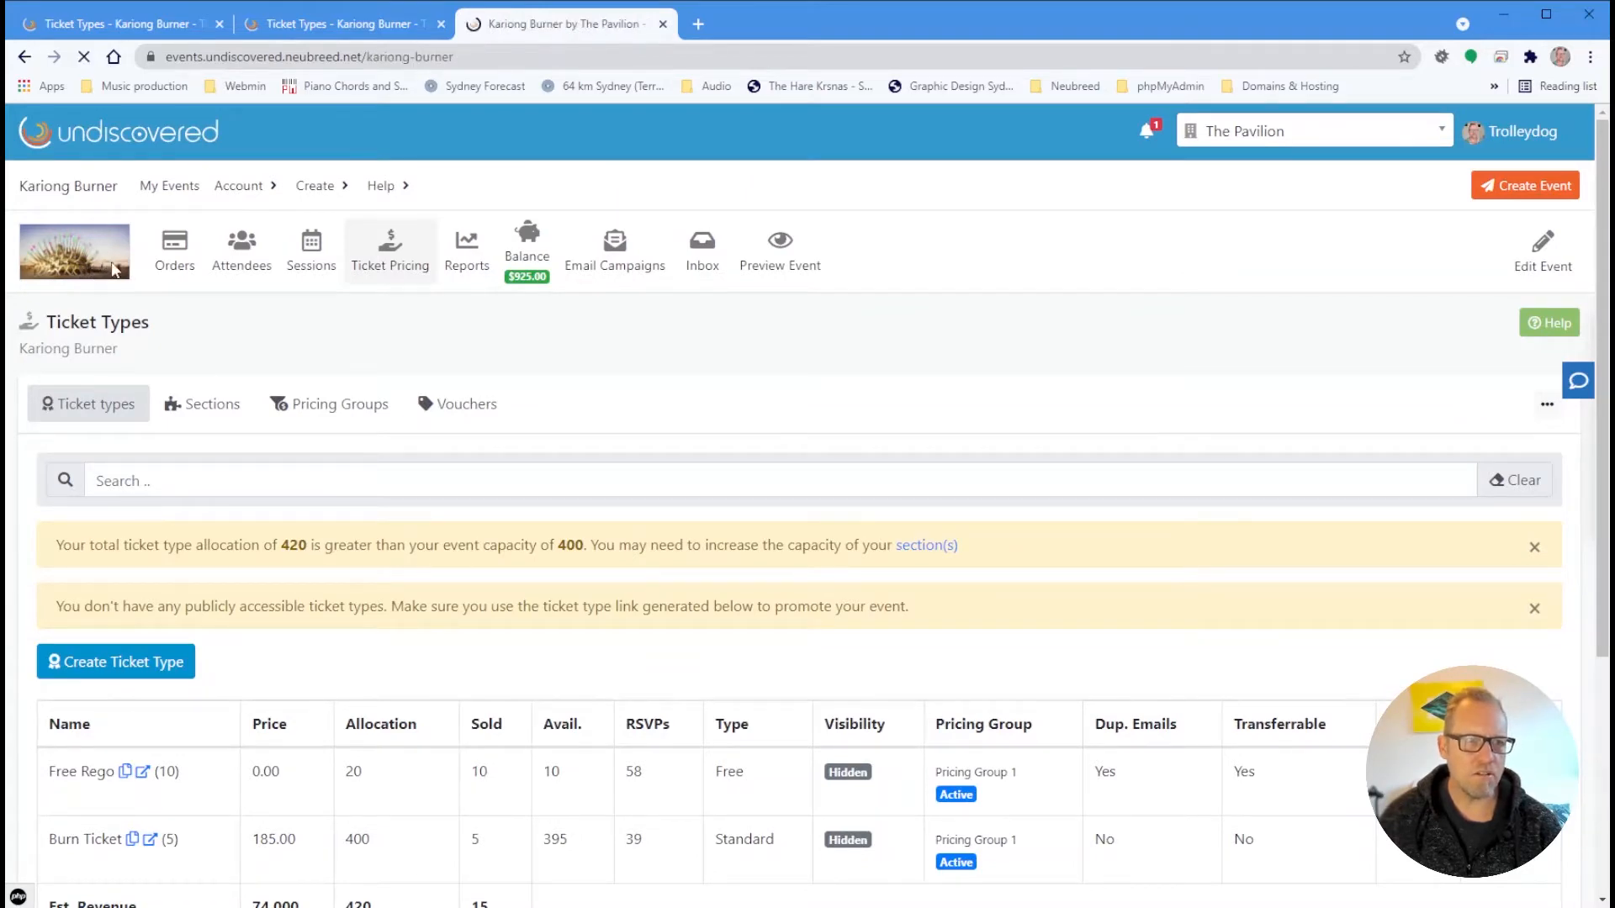
pyautogui.scroll(-5, 1245, 552)
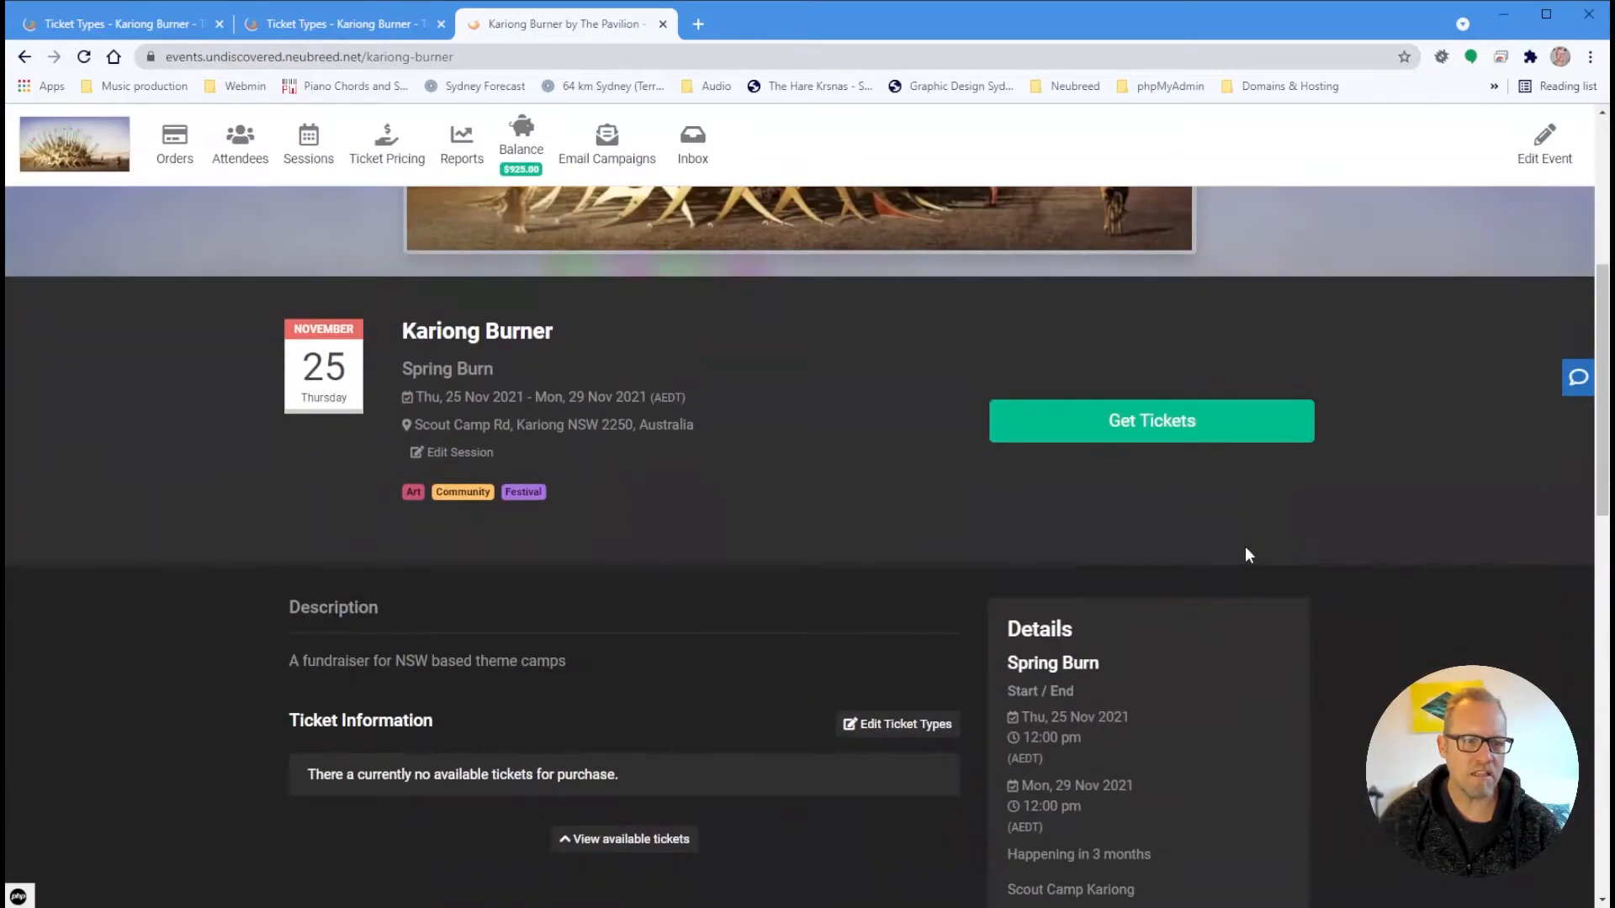
pyautogui.scroll(-3, 1246, 549)
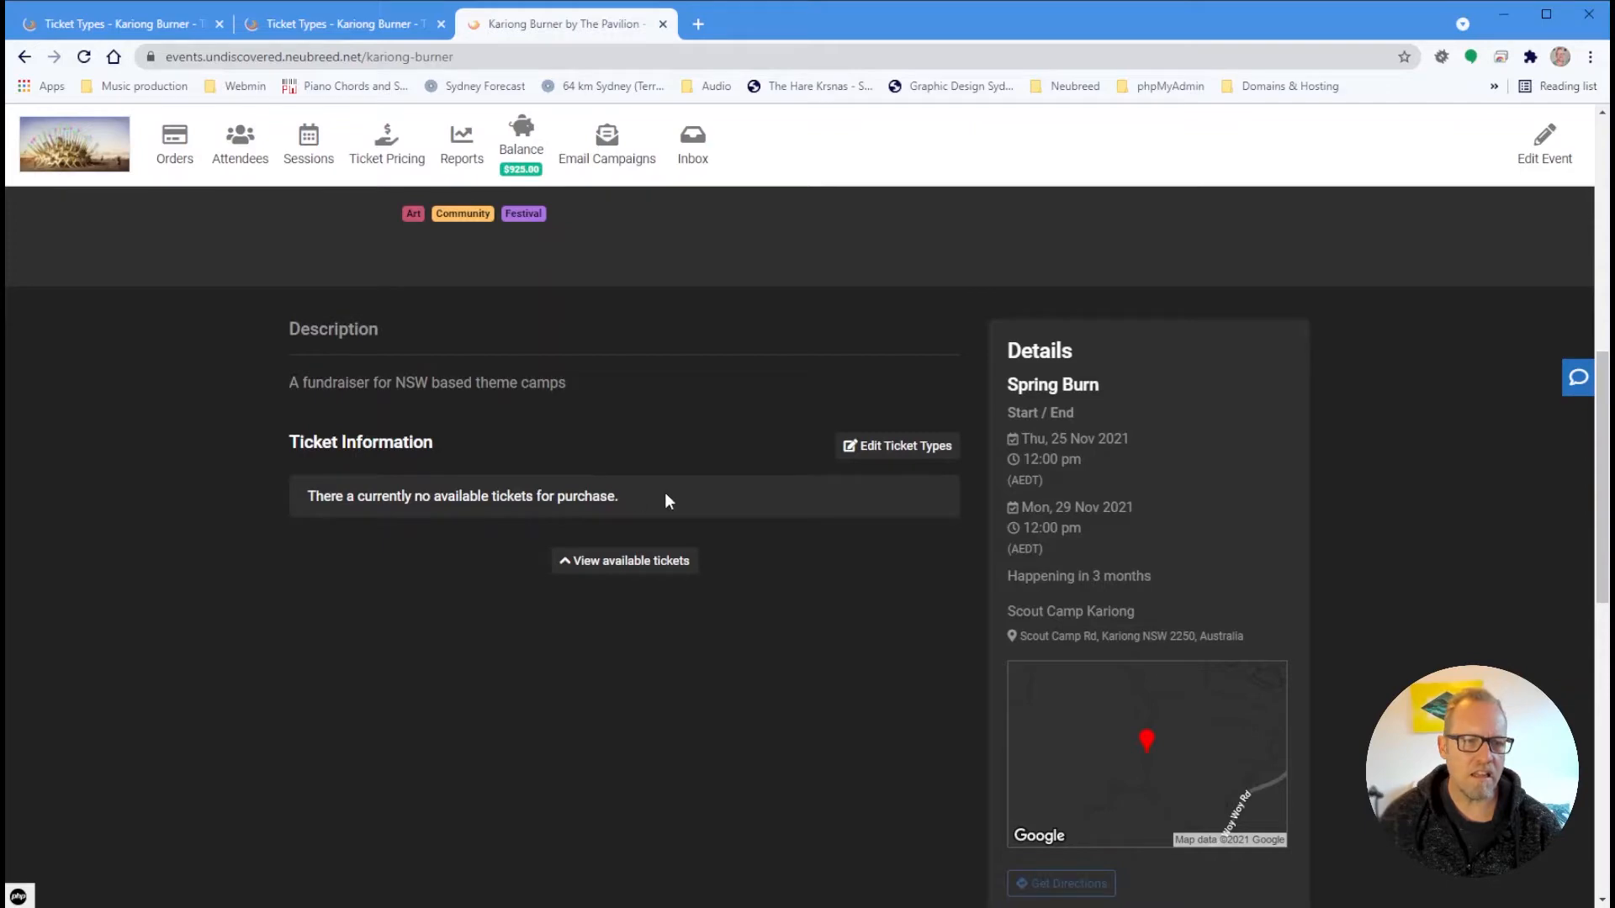
pyautogui.scroll(8, 834, 513)
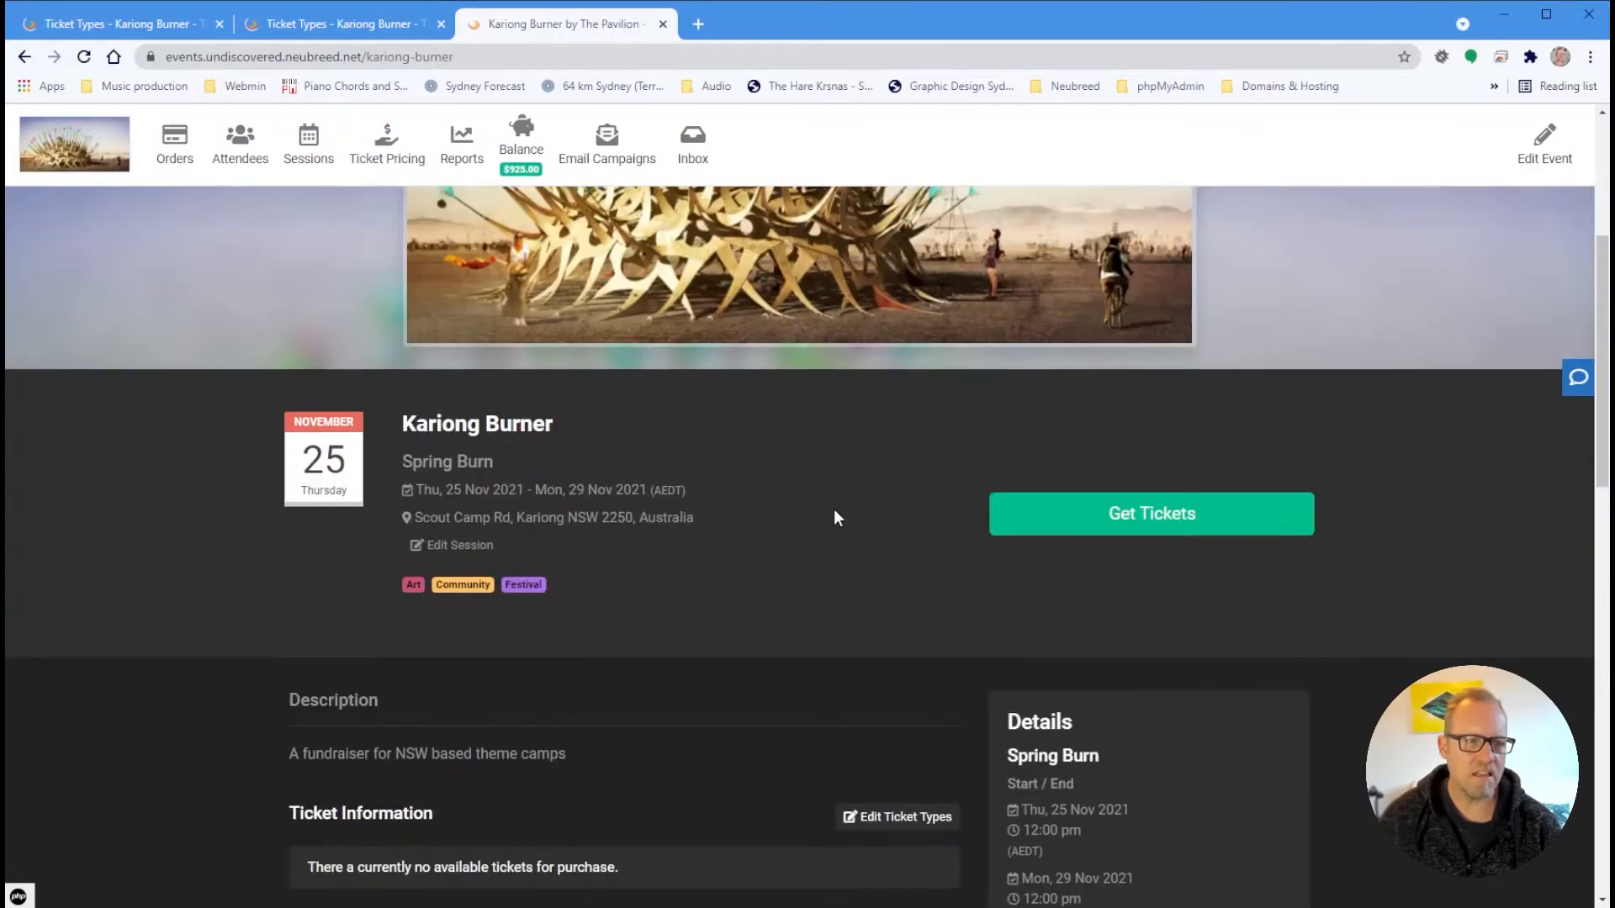
pyautogui.scroll(-6, 788, 504)
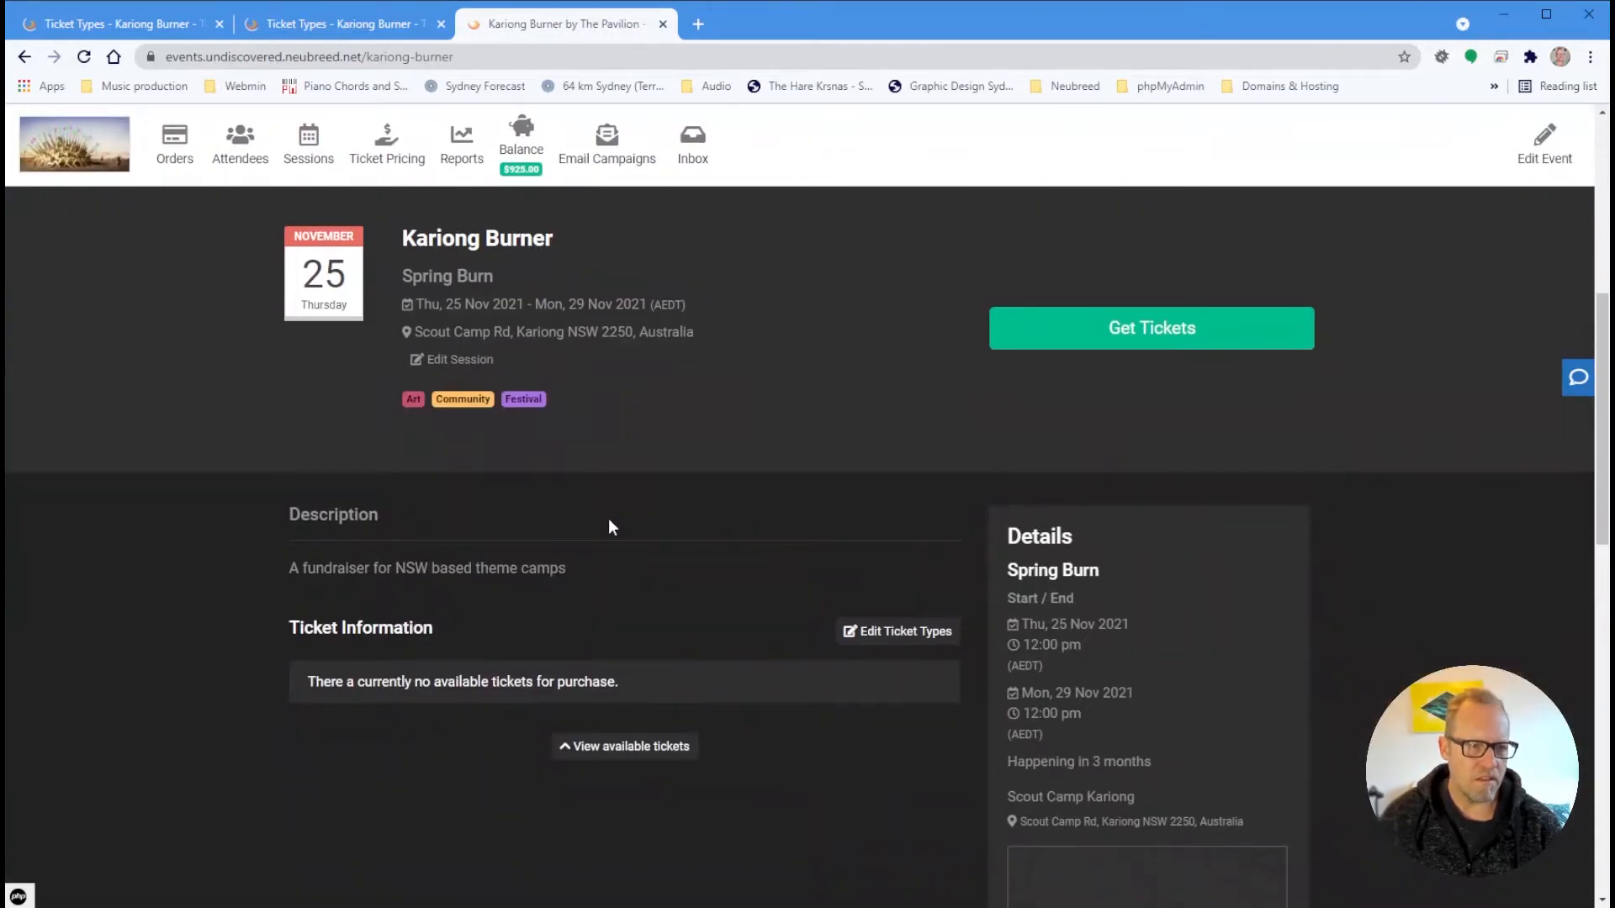
pyautogui.scroll(6, 608, 525)
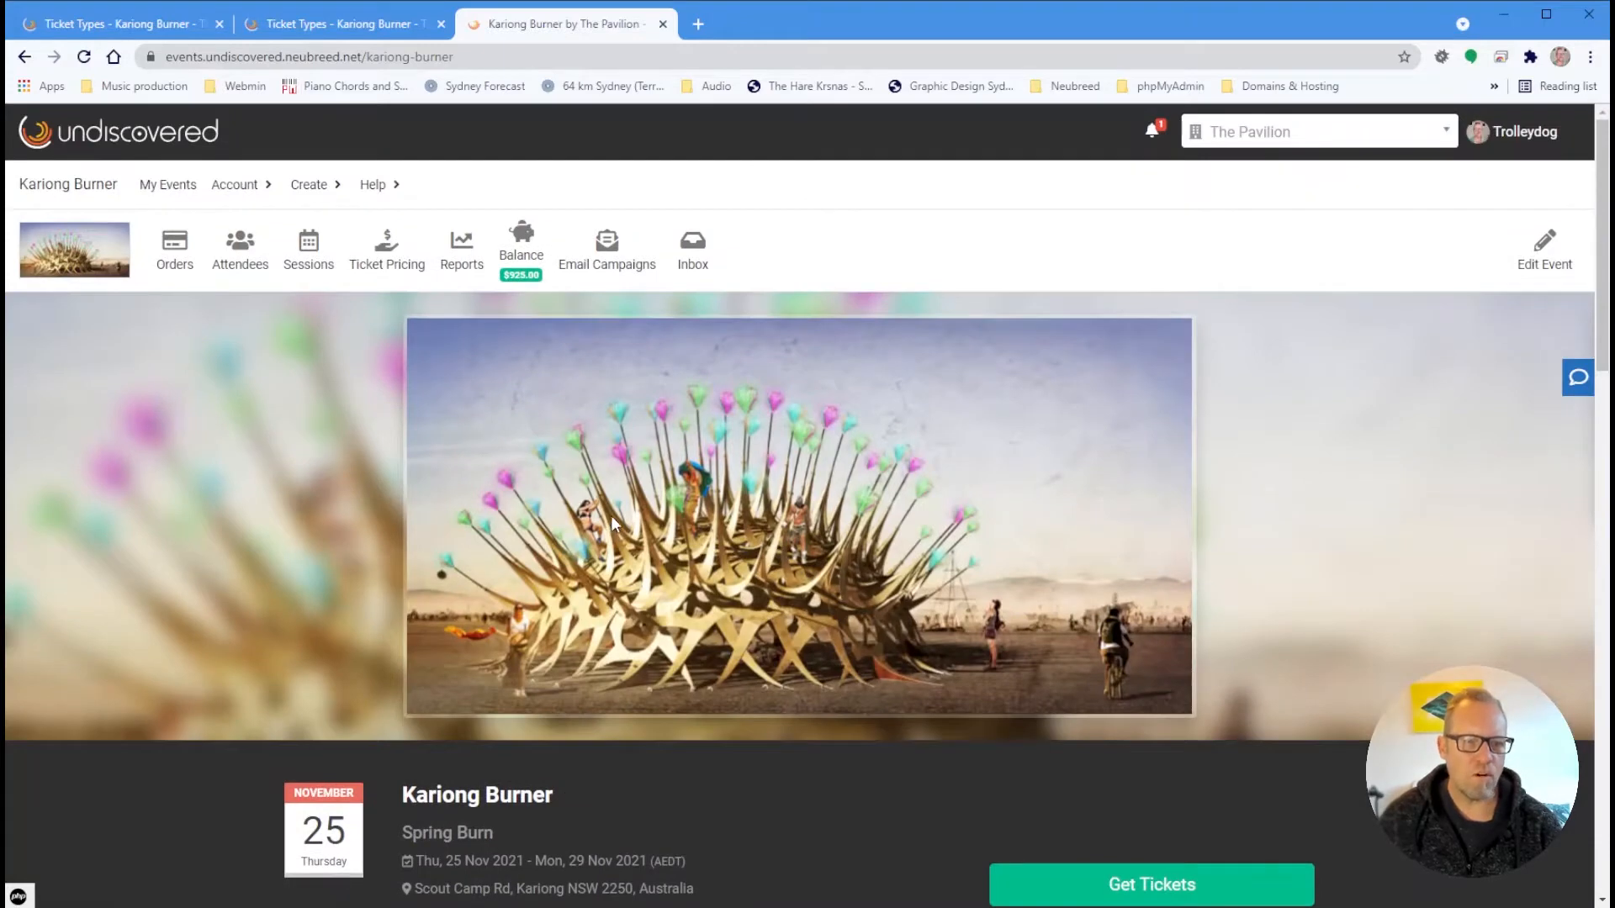
pyautogui.scroll(-3, 613, 522)
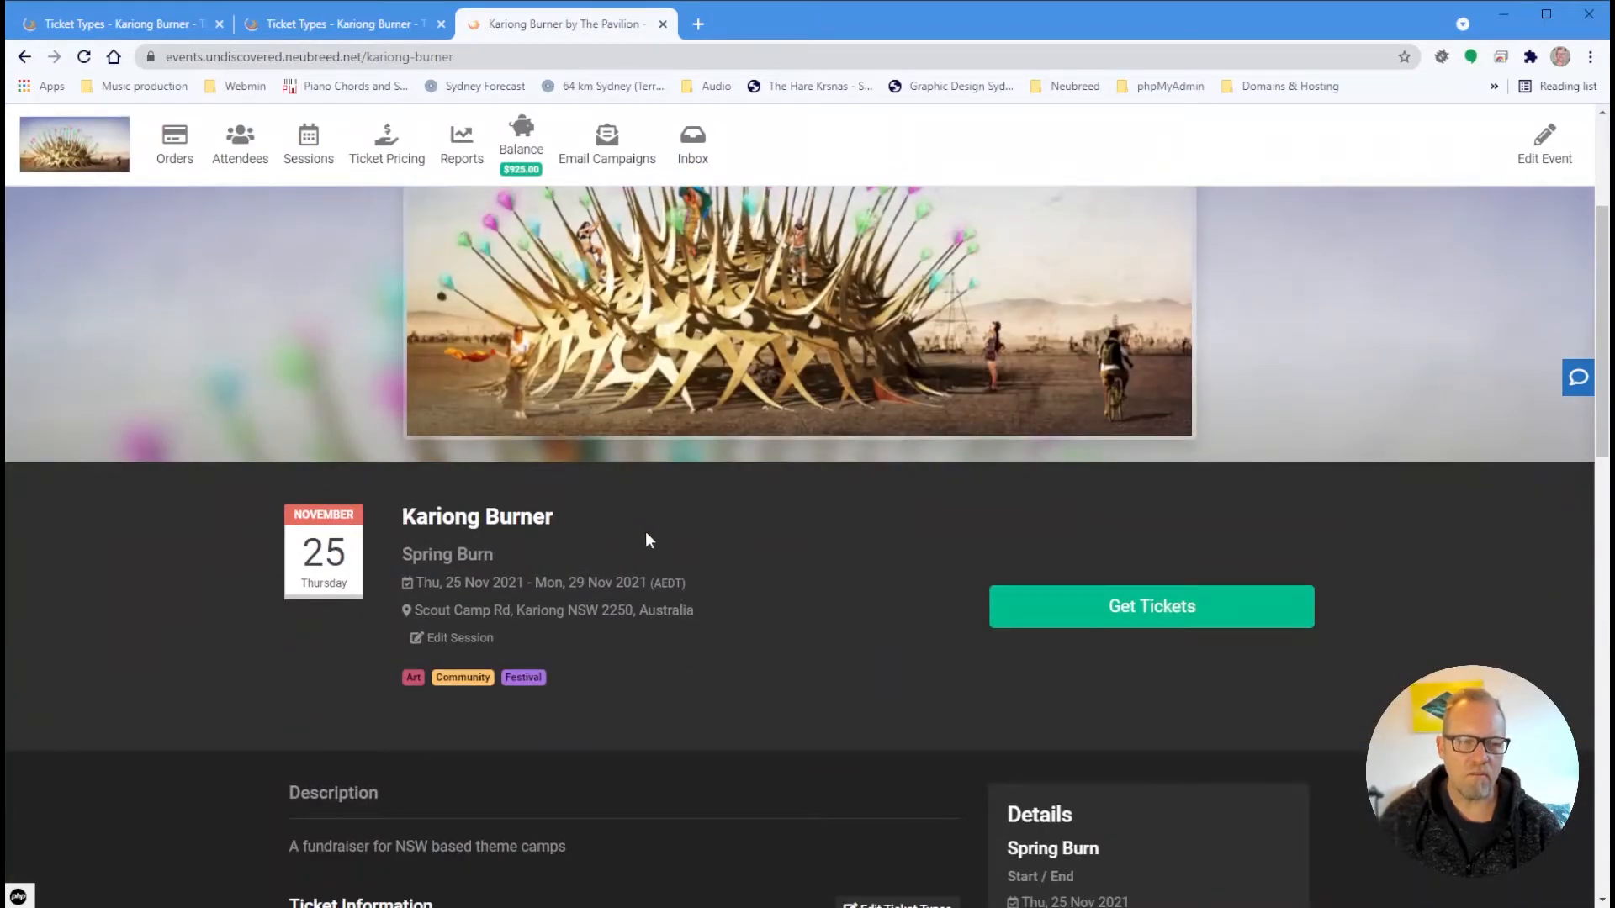
pyautogui.scroll(3, 659, 555)
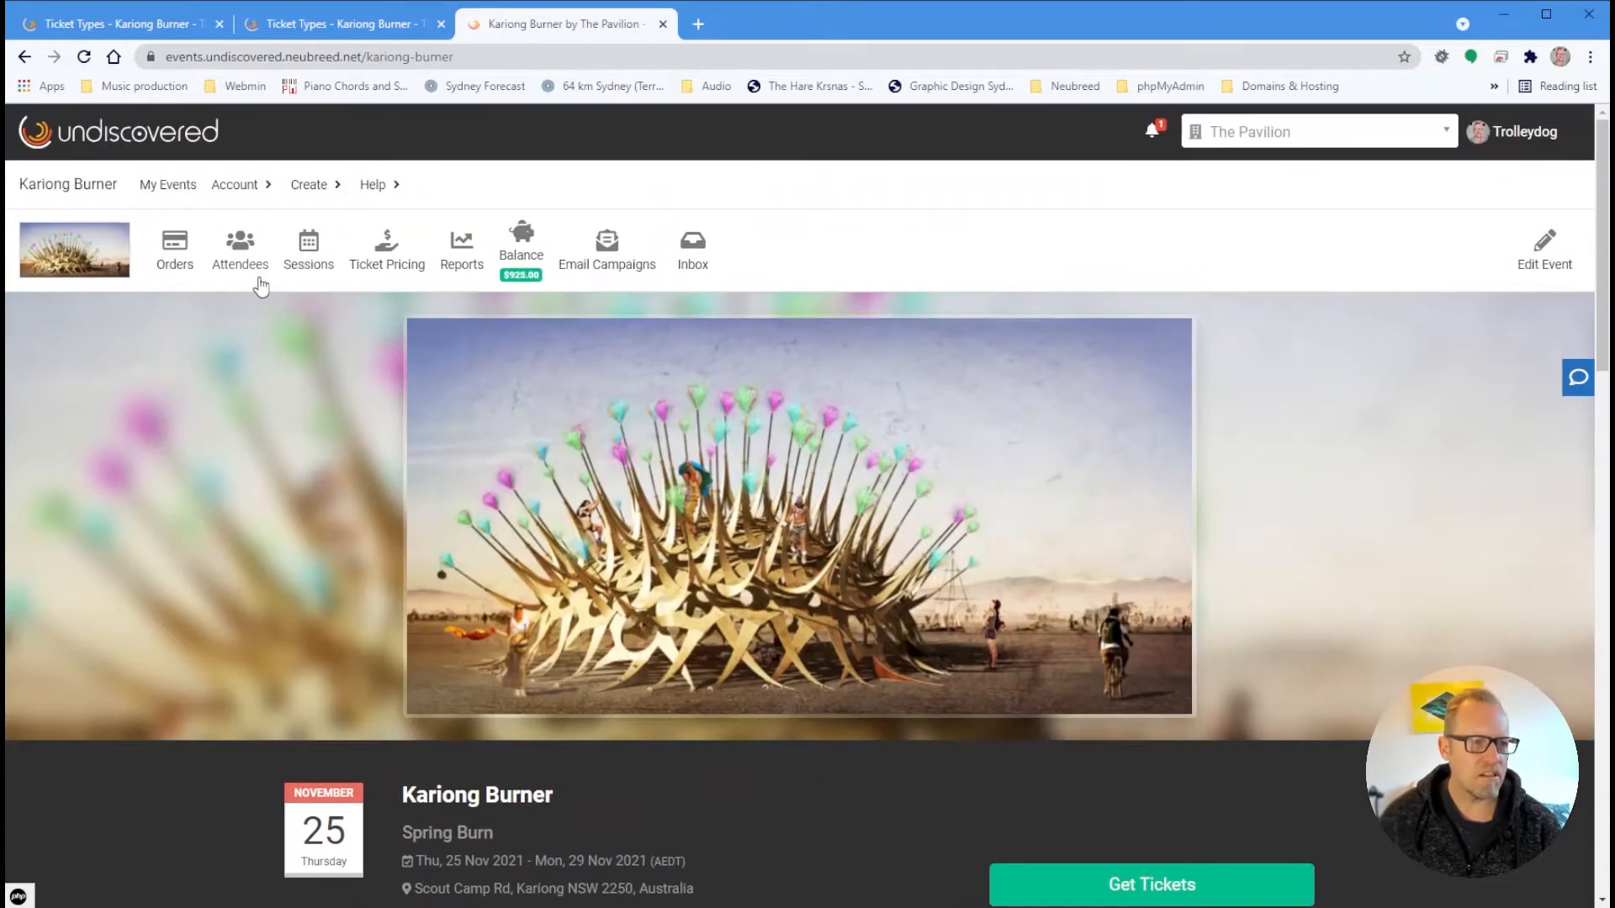
# Go to the Attendees Waitlists tab for Kariong Burner and start a new waitlist
pyautogui.click(236, 269)
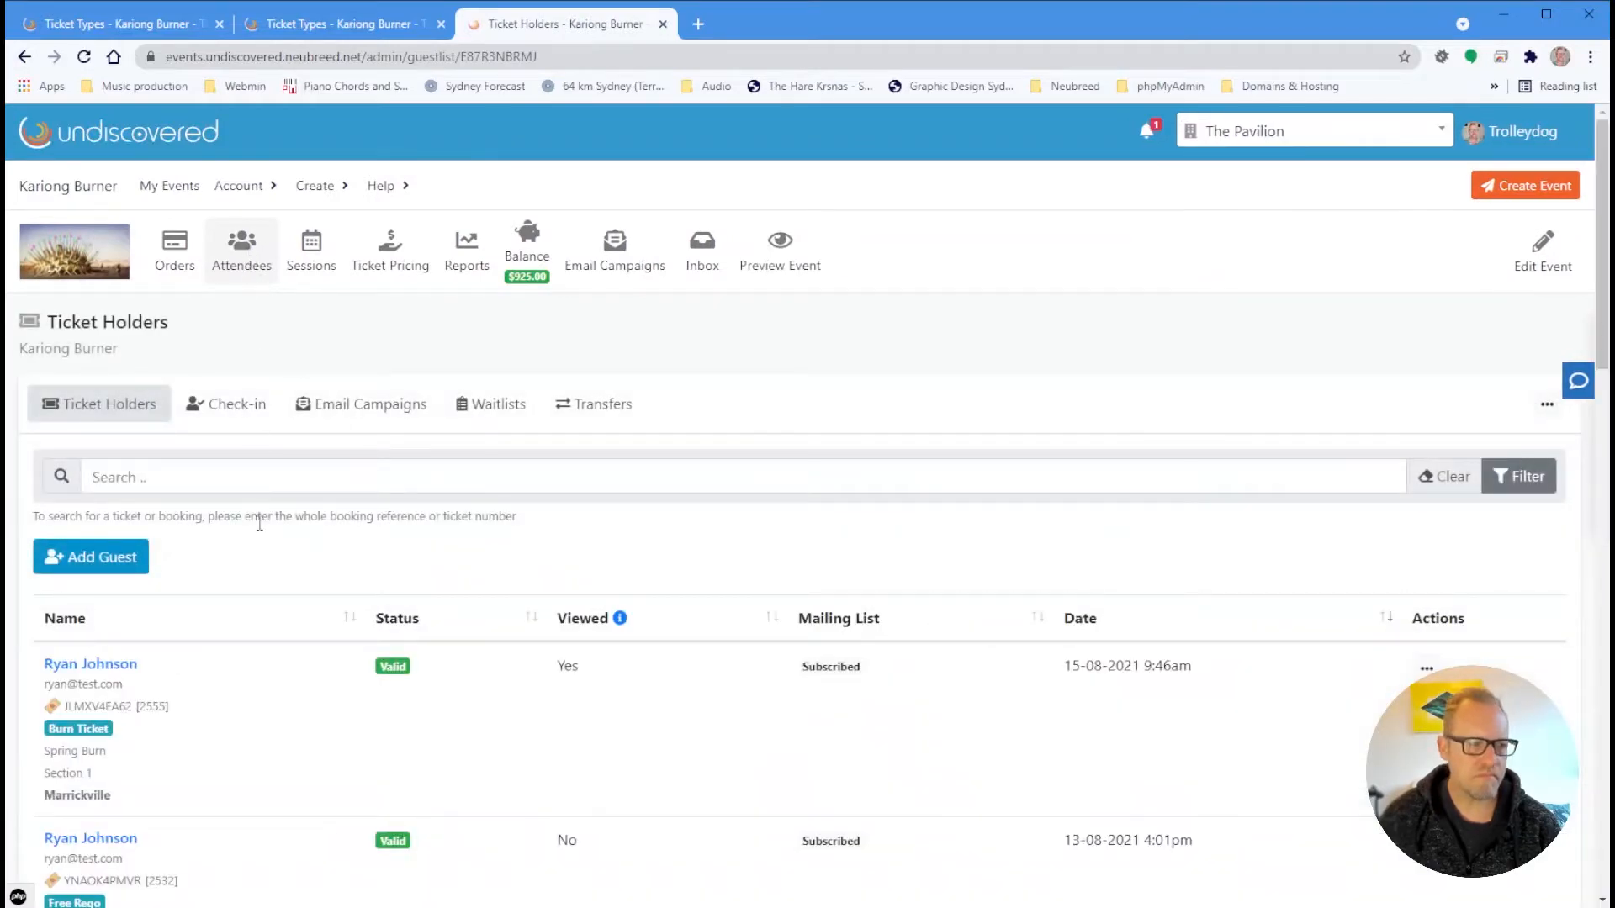
pyautogui.click(475, 414)
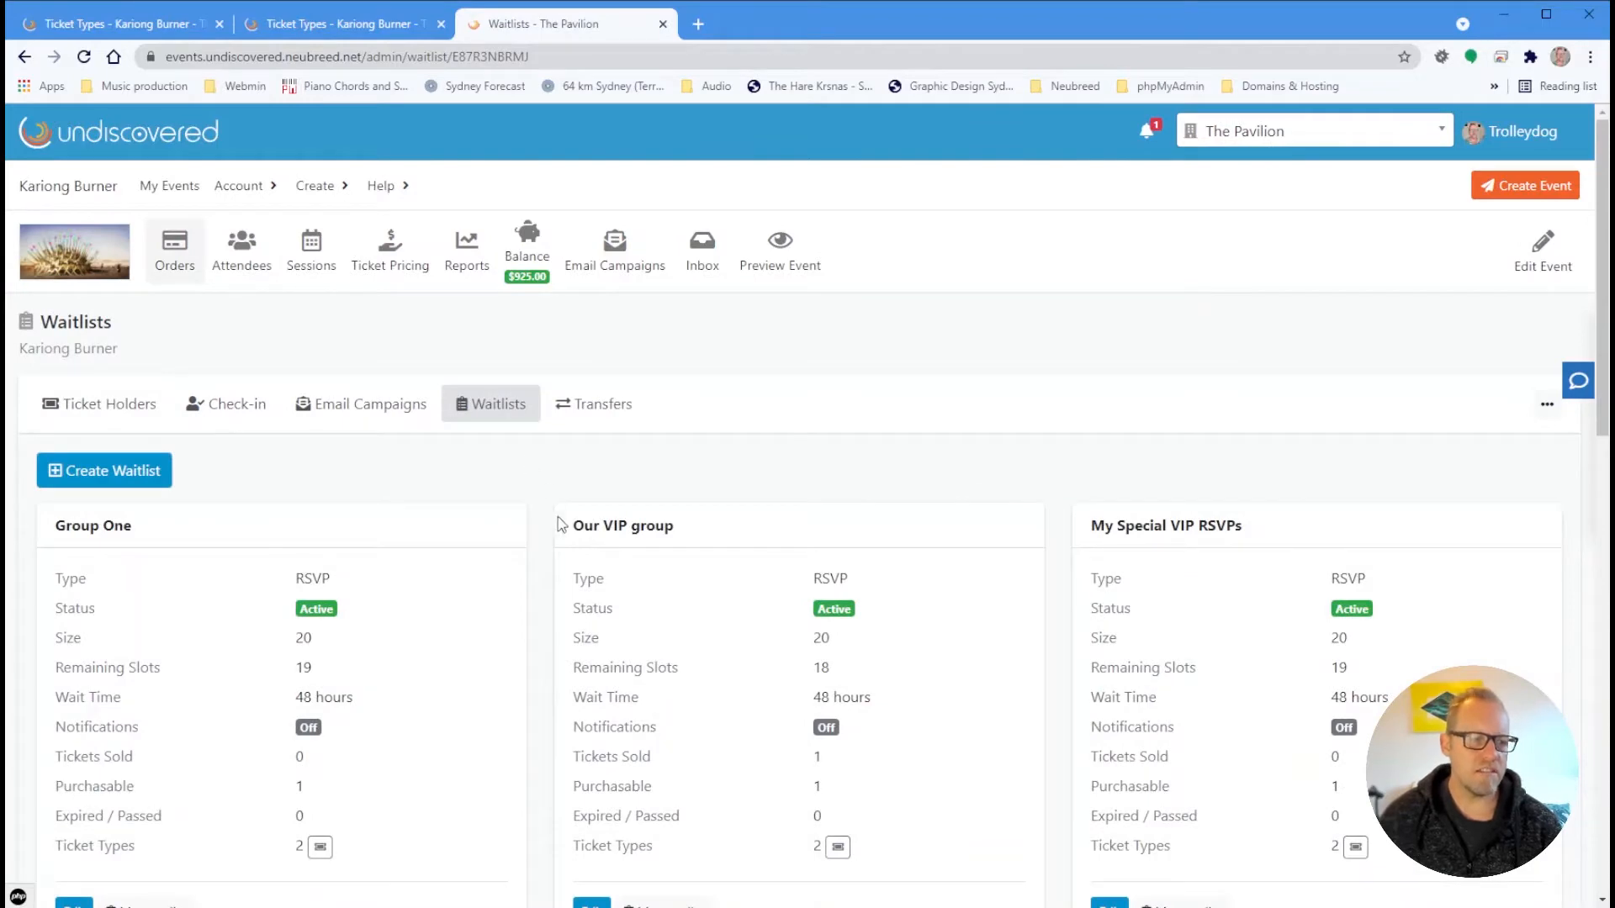
pyautogui.scroll(-3, 555, 521)
pyautogui.scroll(-5, 1278, 601)
pyautogui.scroll(8, 1341, 620)
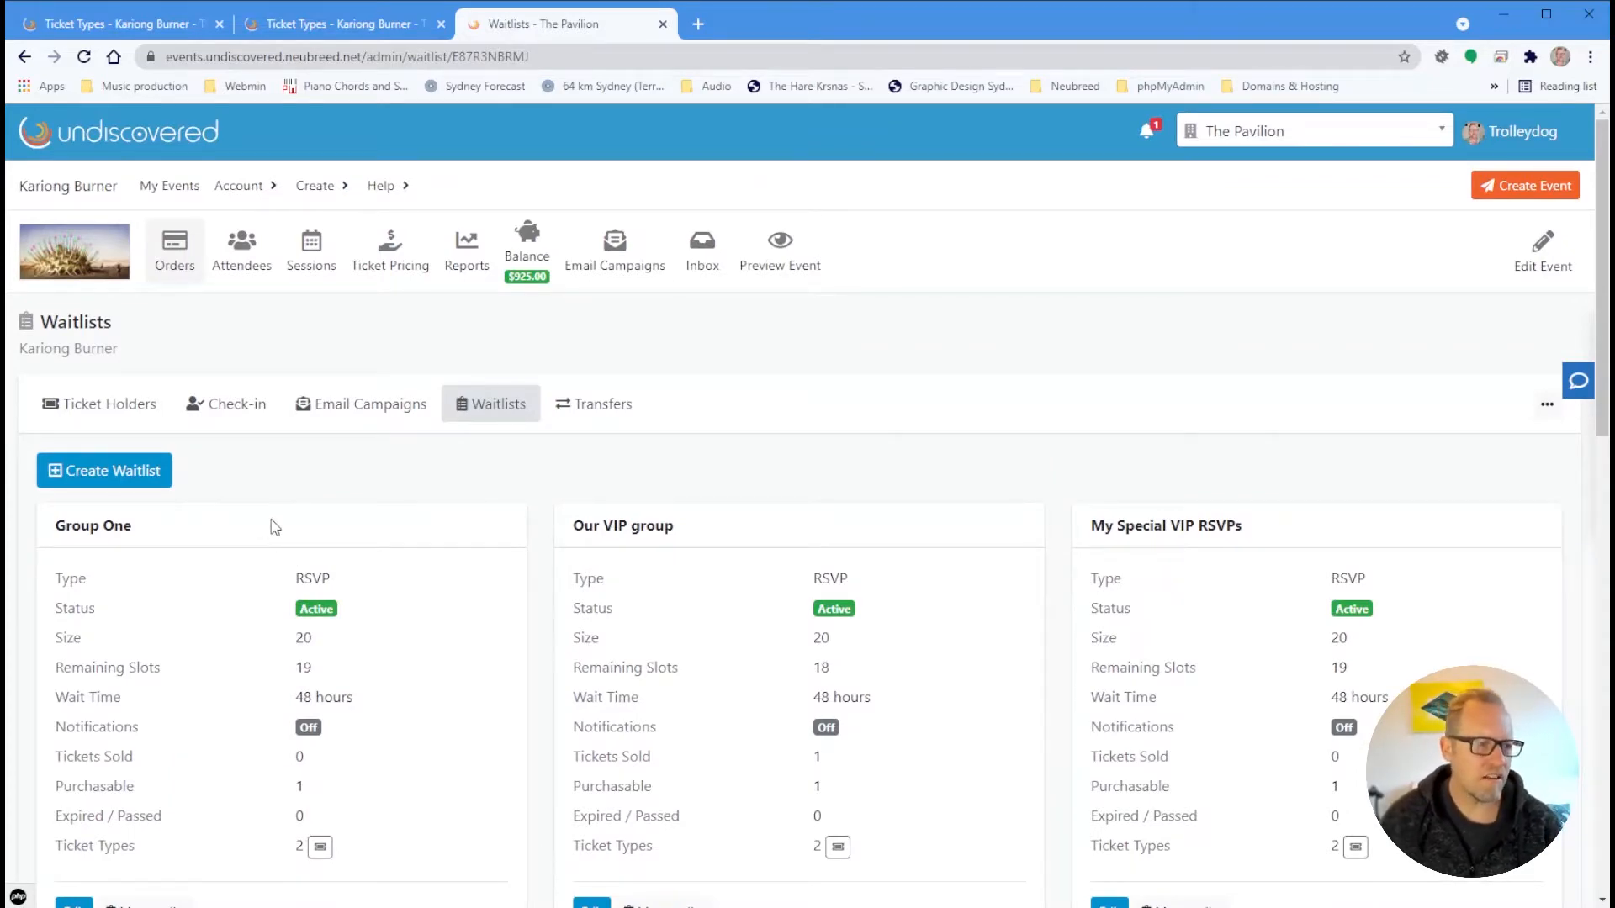
pyautogui.scroll(-3, 275, 527)
pyautogui.scroll(3, 277, 522)
pyautogui.scroll(-3, 279, 516)
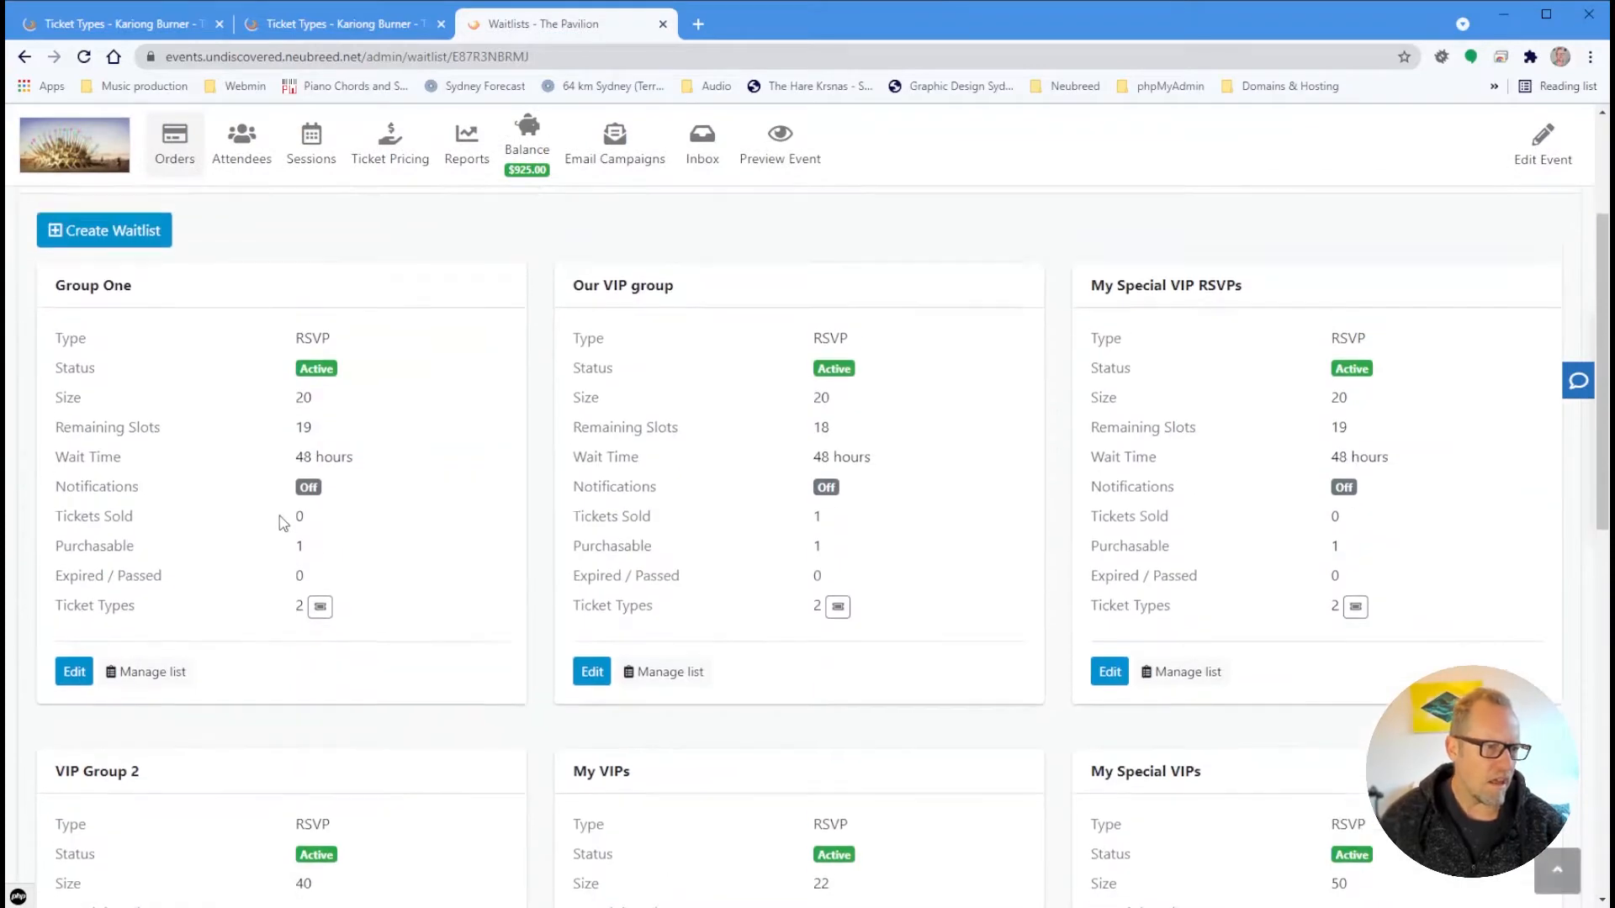
pyautogui.scroll(3, 279, 516)
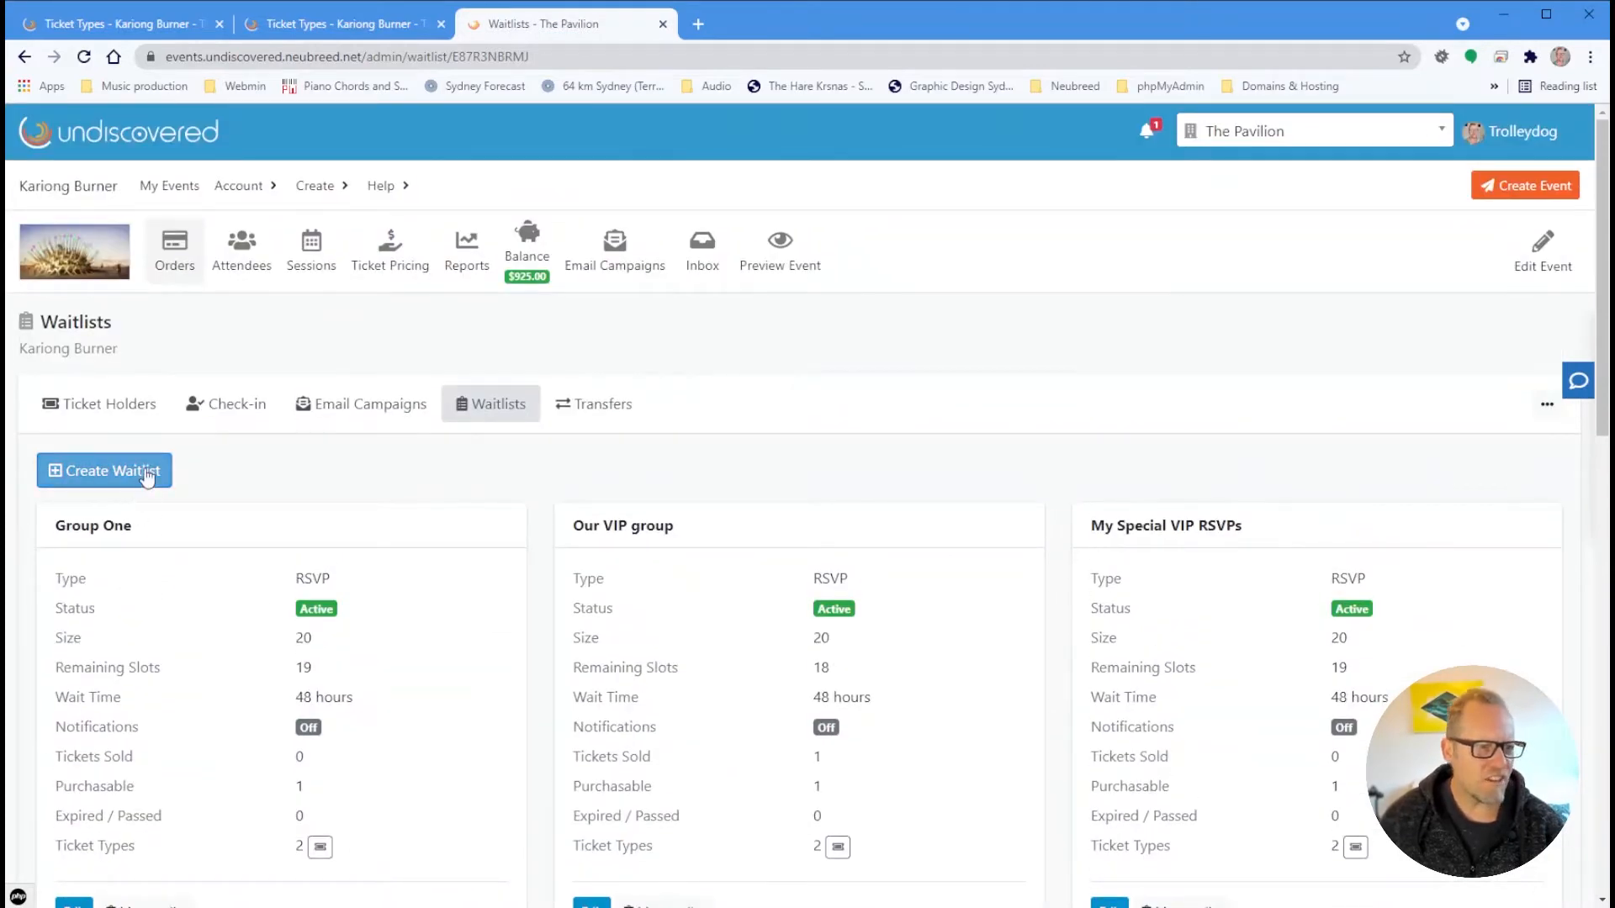
pyautogui.click(136, 483)
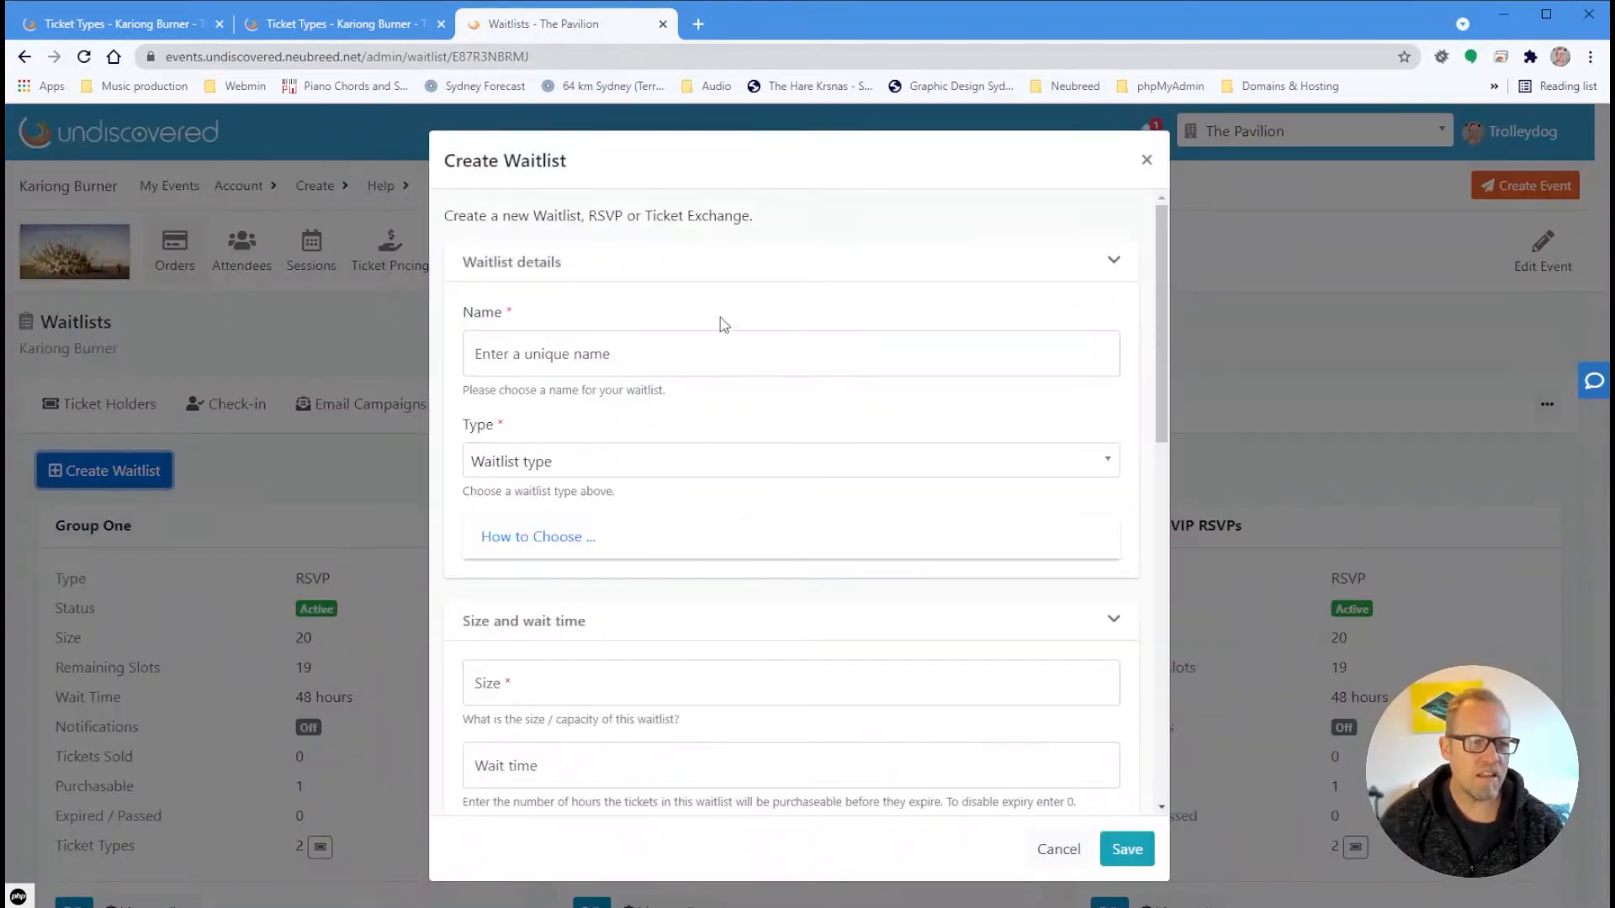
# Enter 'My VIP Group' as the new waitlist's name
pyautogui.click(725, 353)
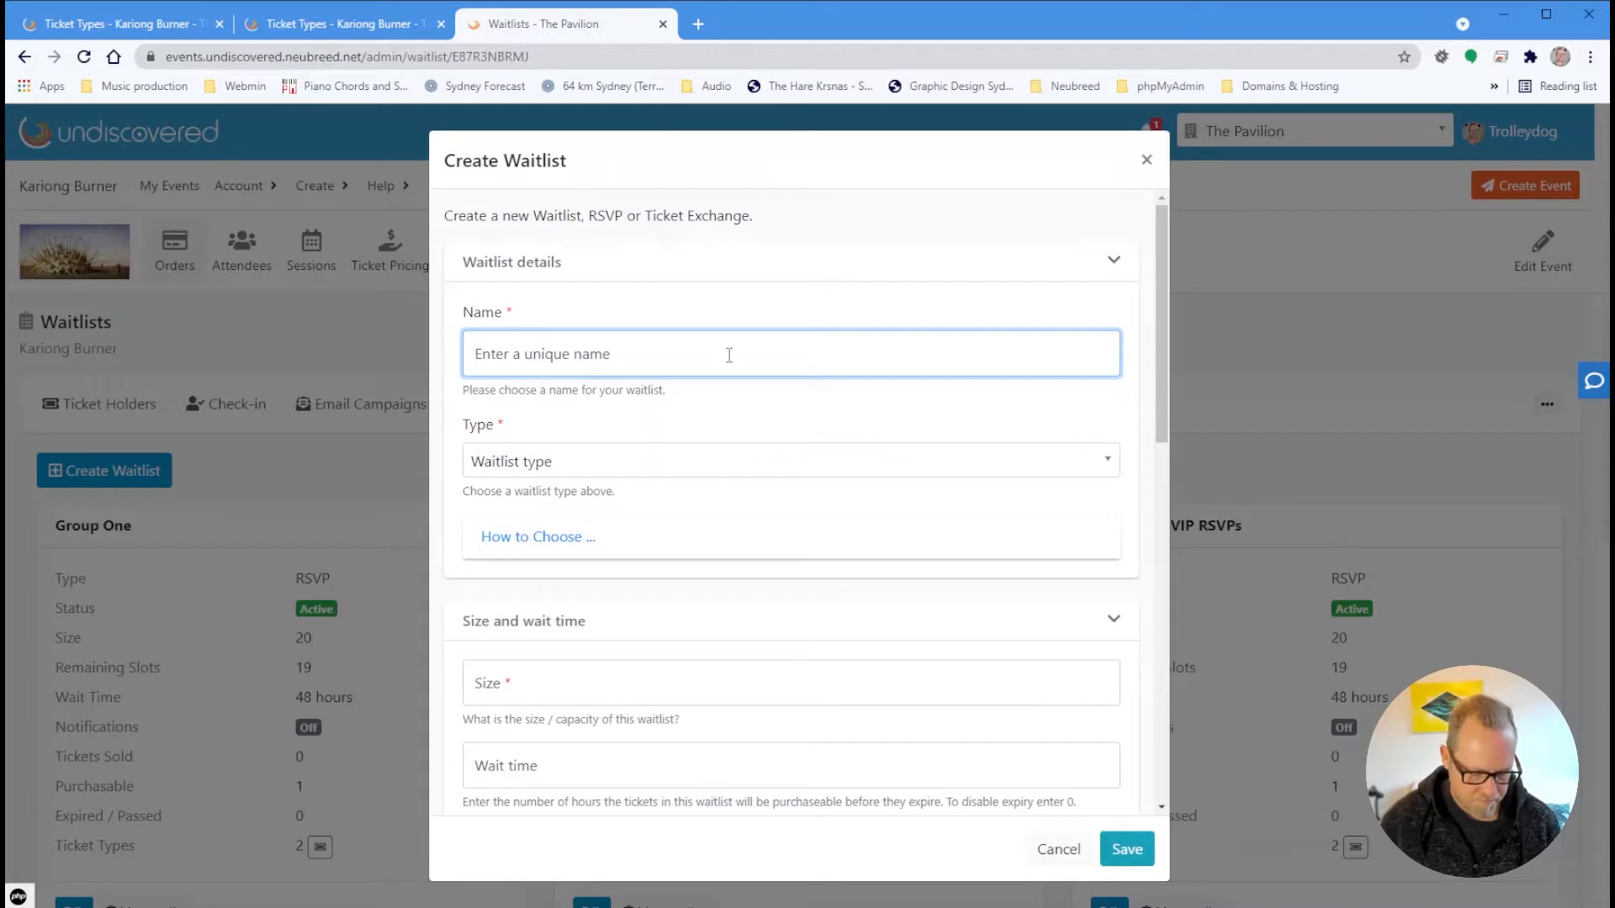
pyautogui.write('My ')
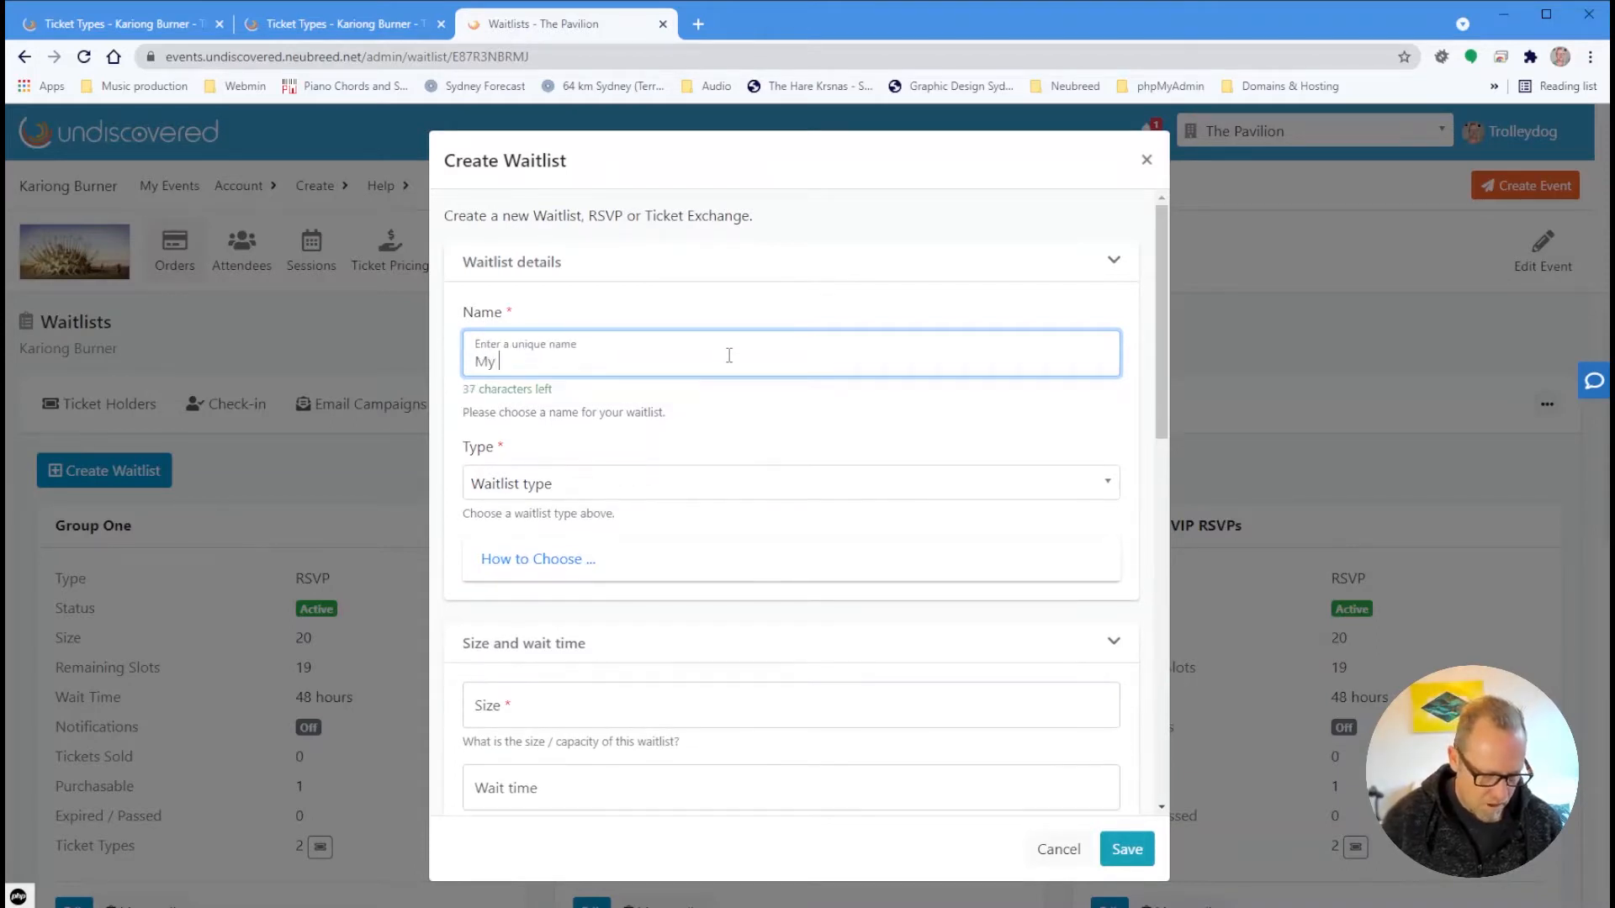
pyautogui.write('VIP ')
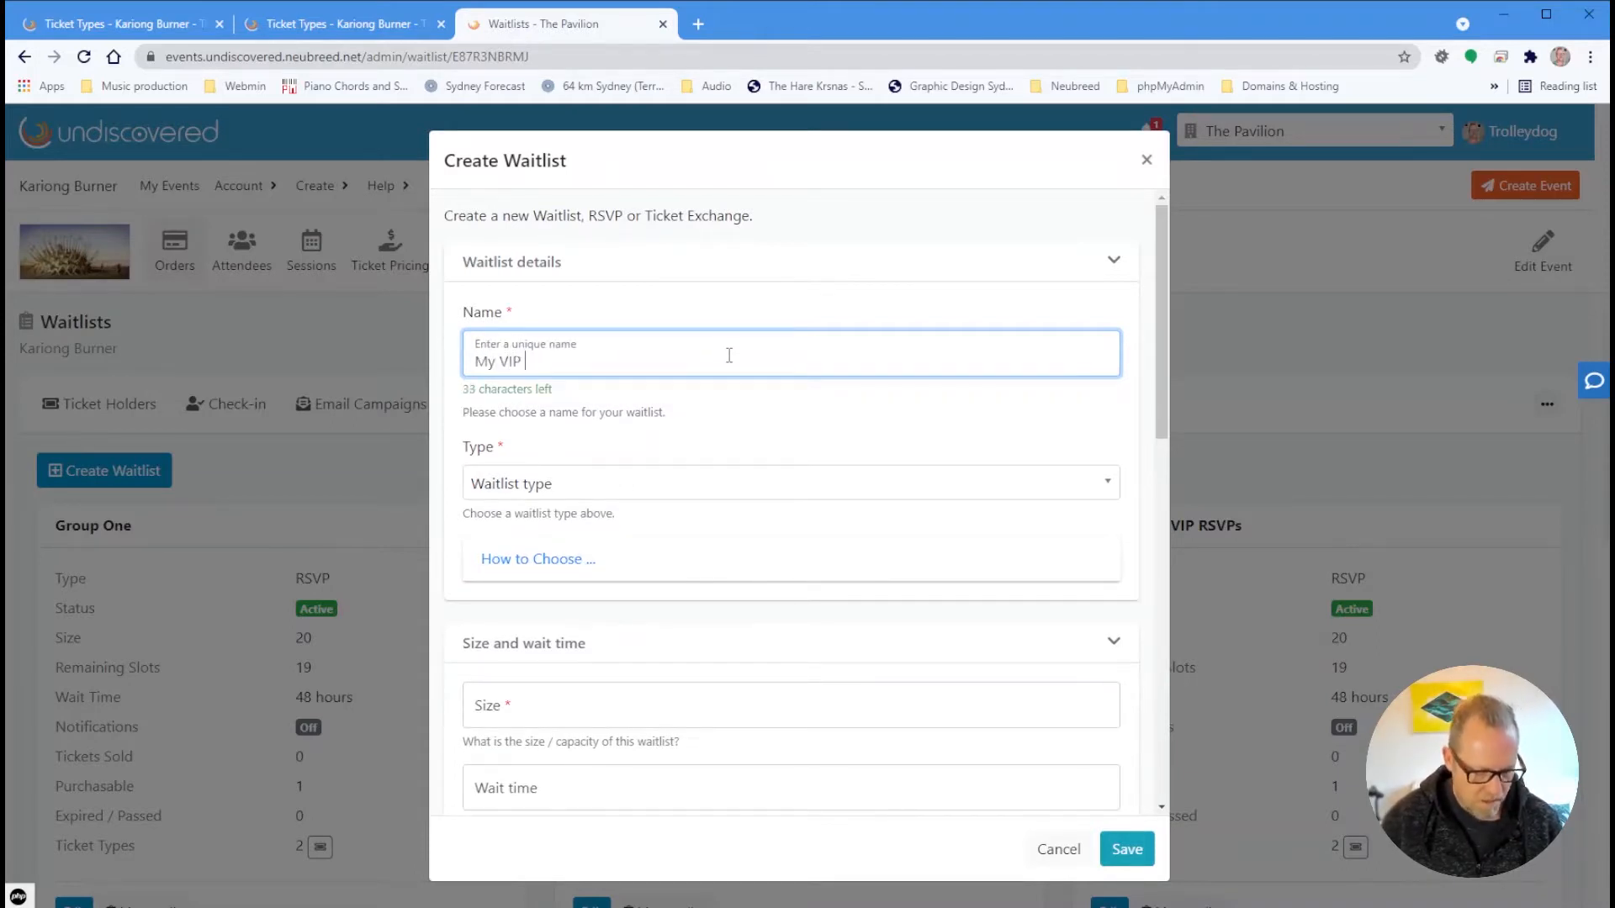
pyautogui.write('Group')
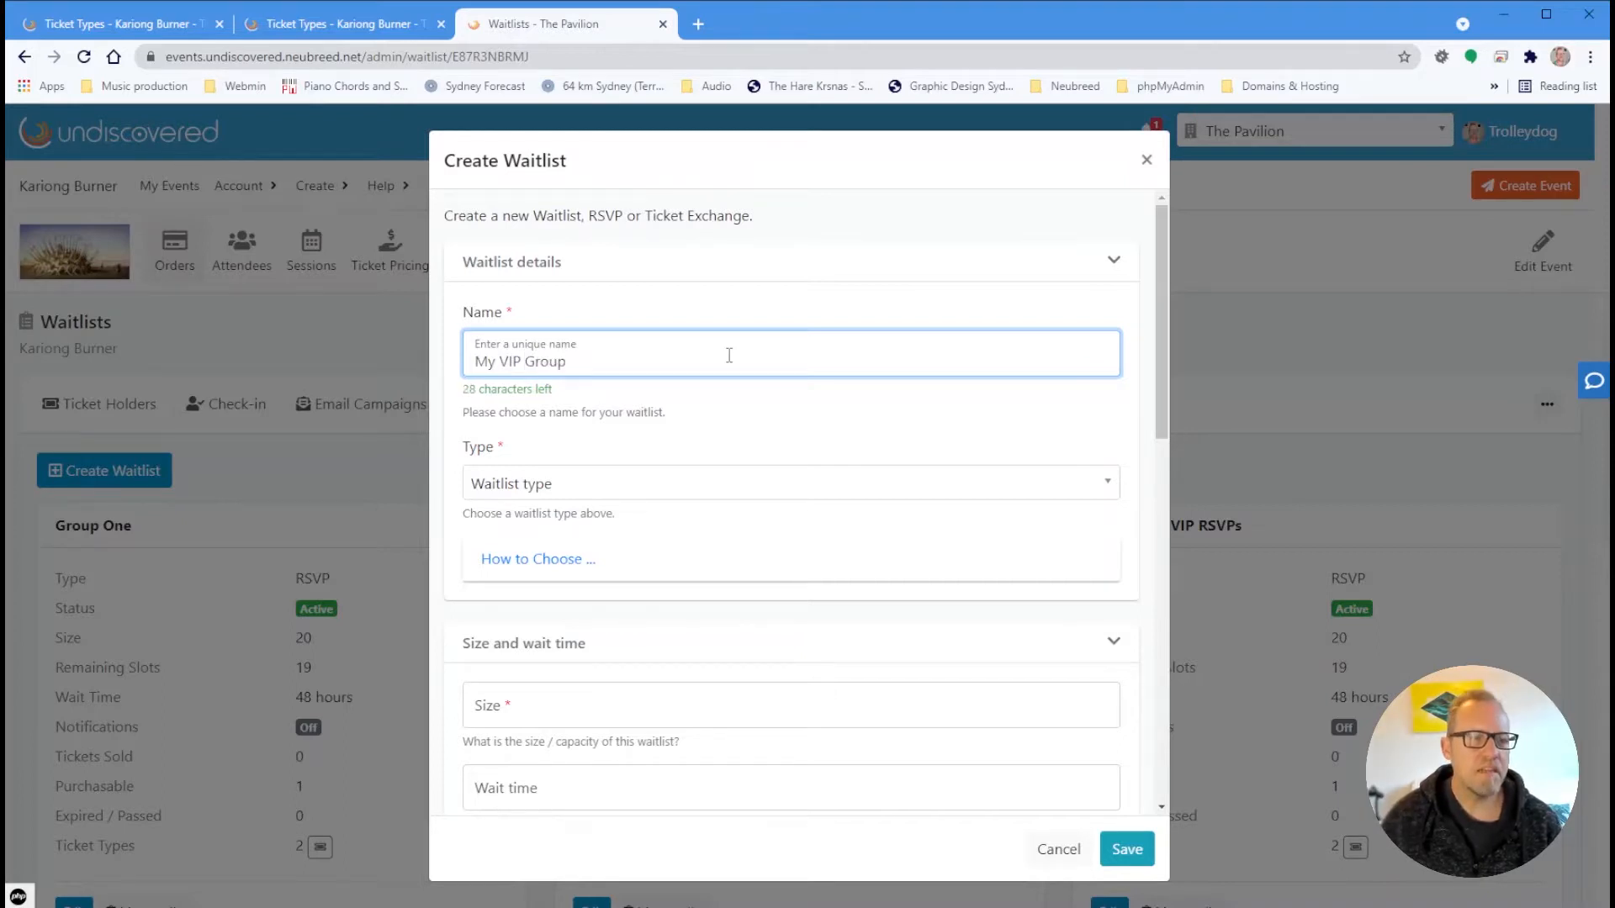
pyautogui.click(538, 485)
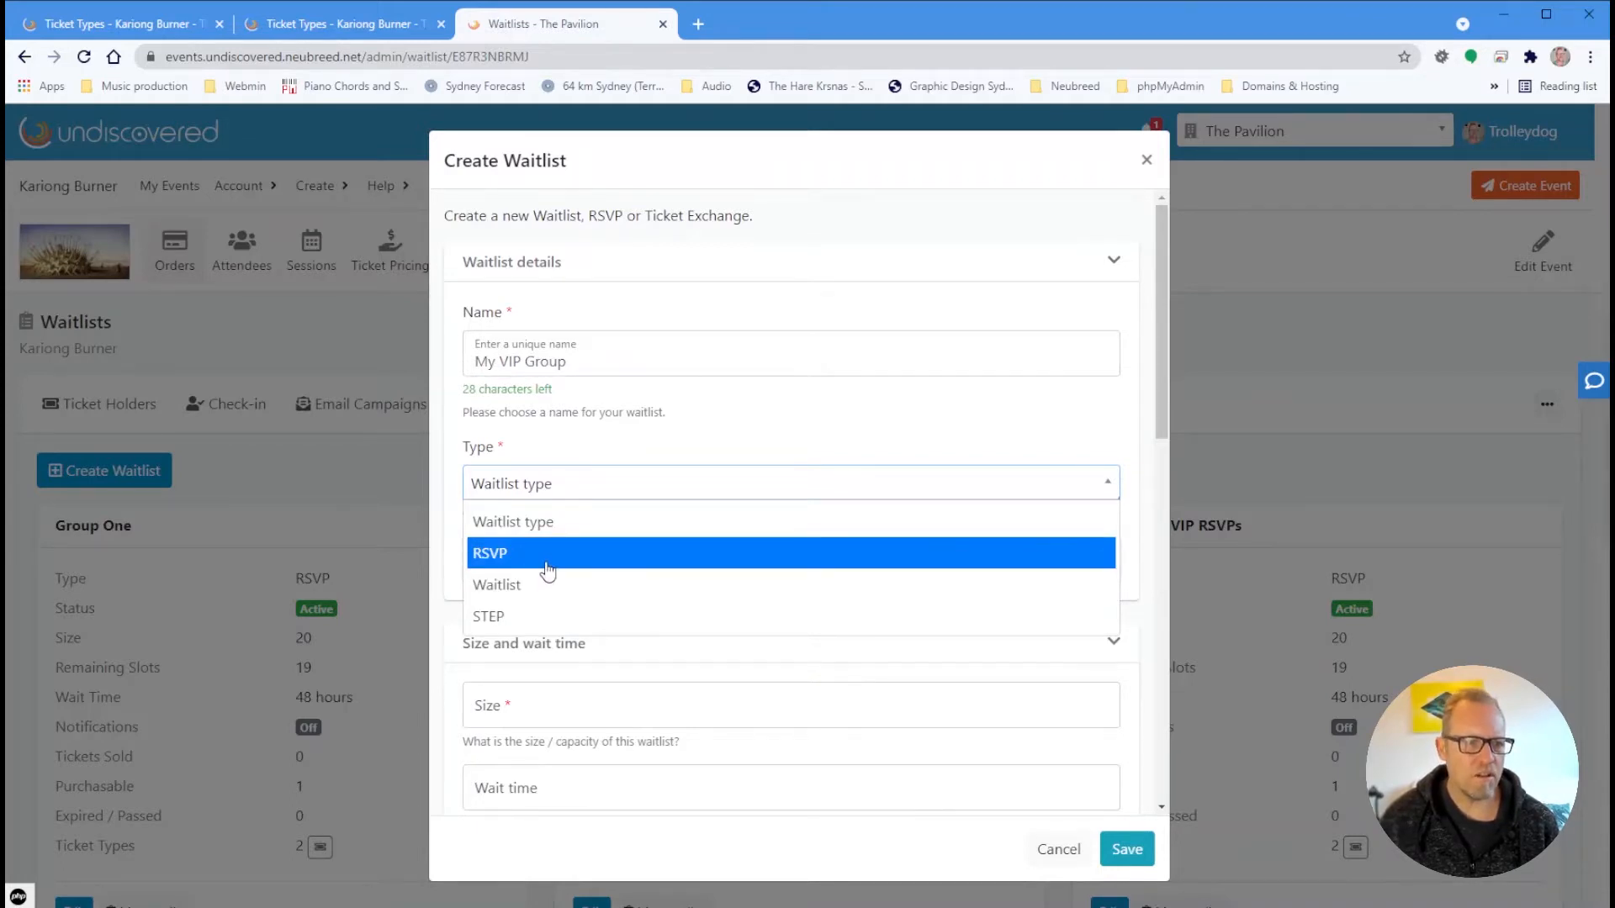
# Set the waitlist type to RSVP, size 20 and wait time 48 hours
pyautogui.click(547, 570)
pyautogui.scroll(-4, 613, 664)
pyautogui.scroll(2, 629, 421)
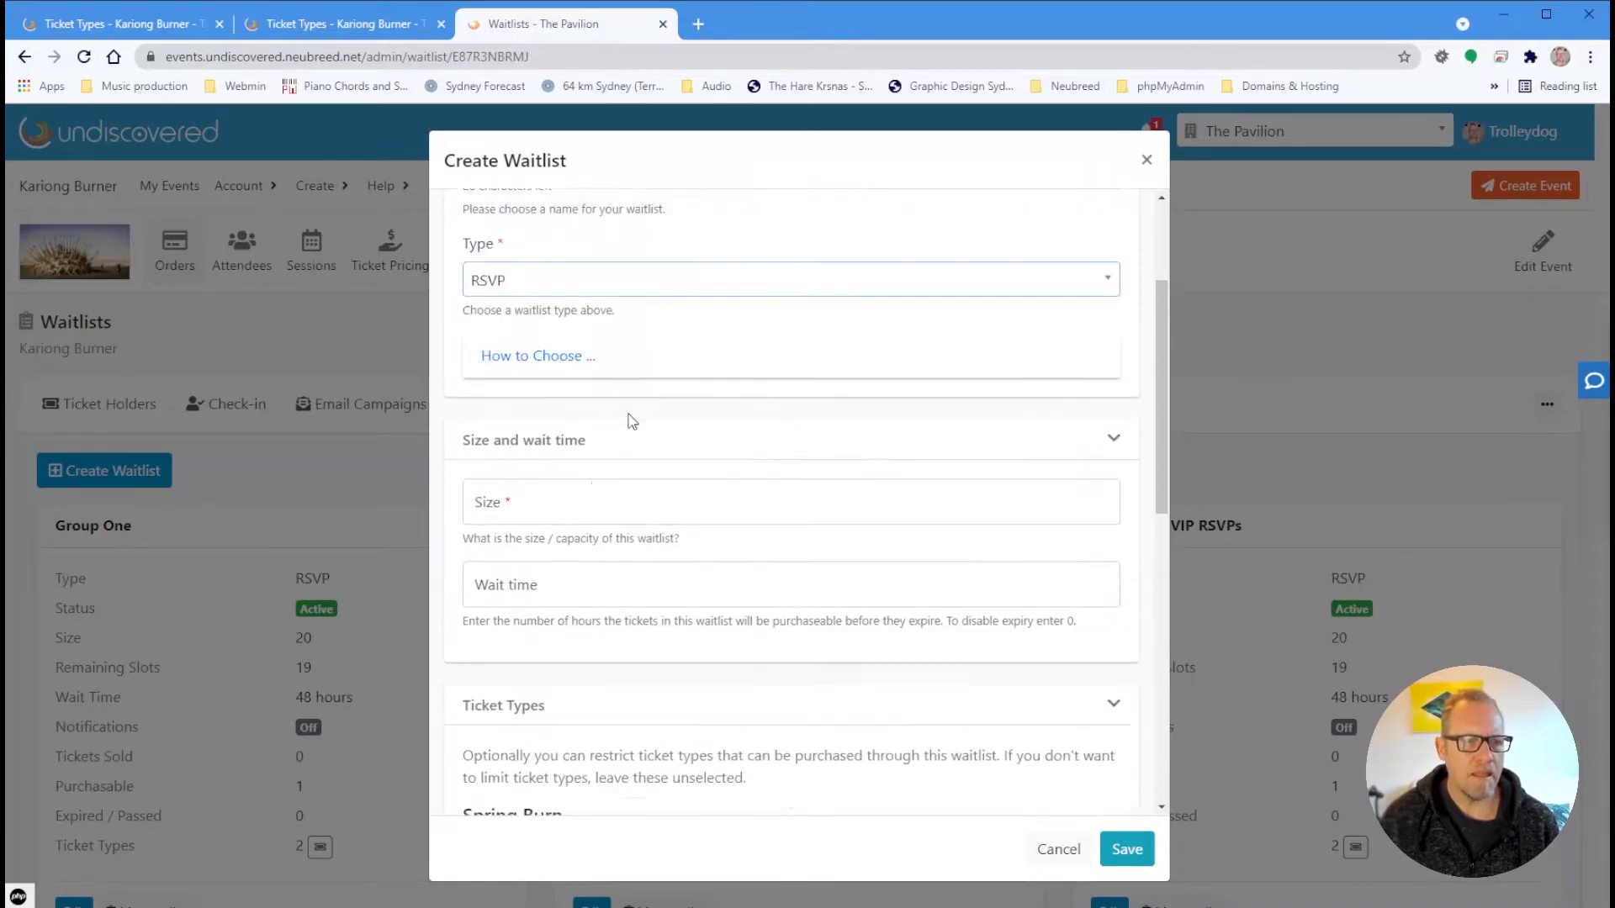
pyautogui.scroll(1, 633, 420)
pyautogui.click(588, 520)
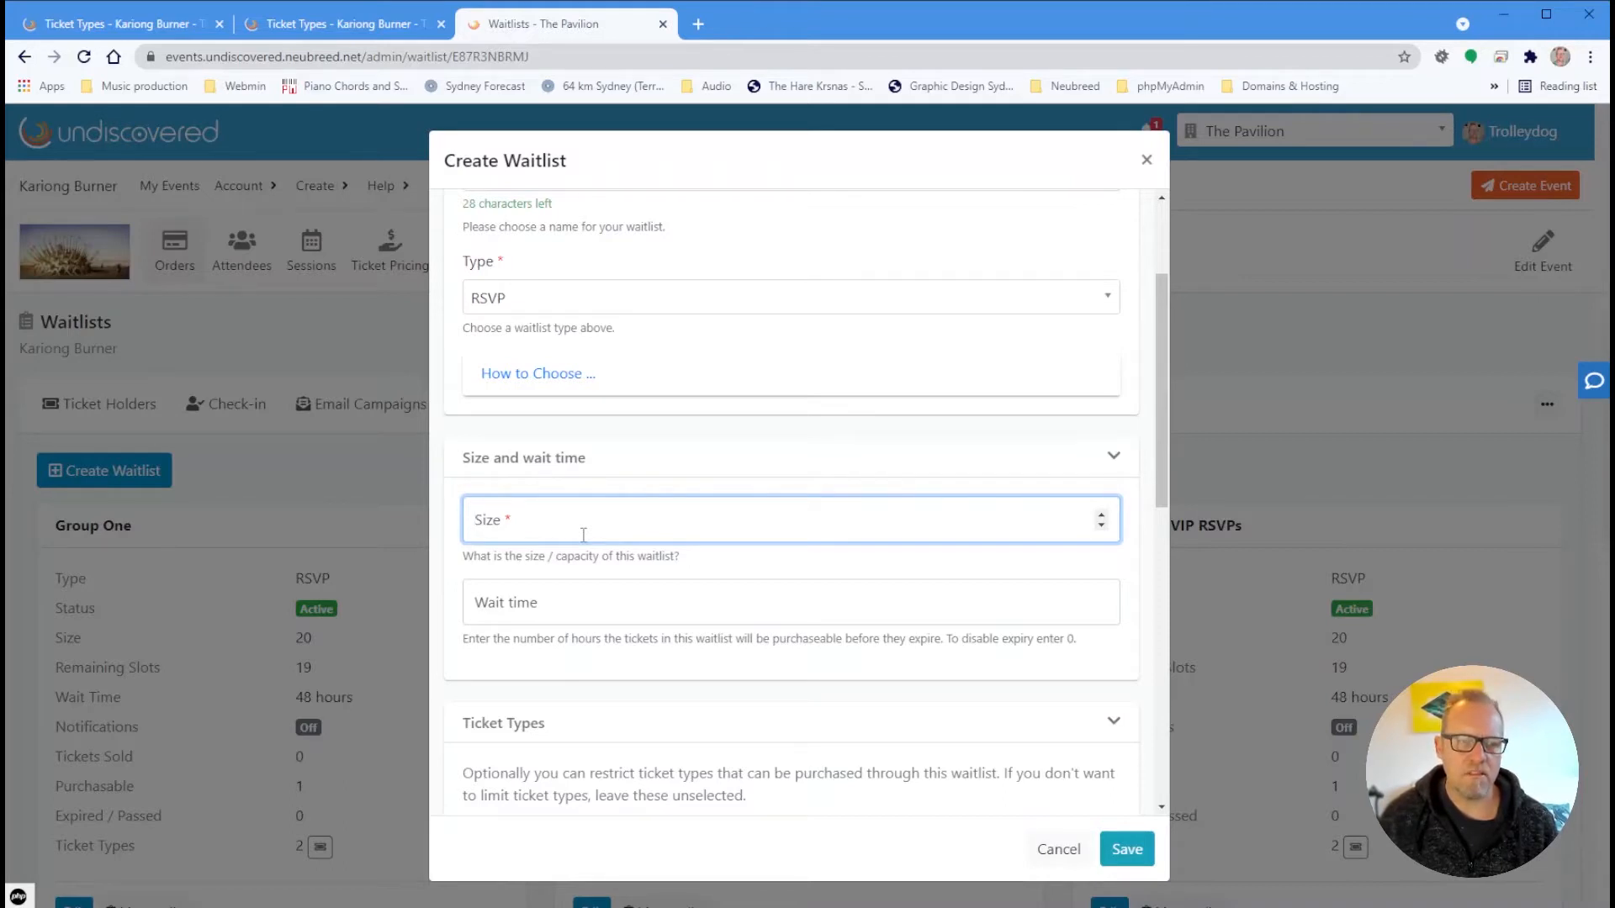
pyautogui.write('20')
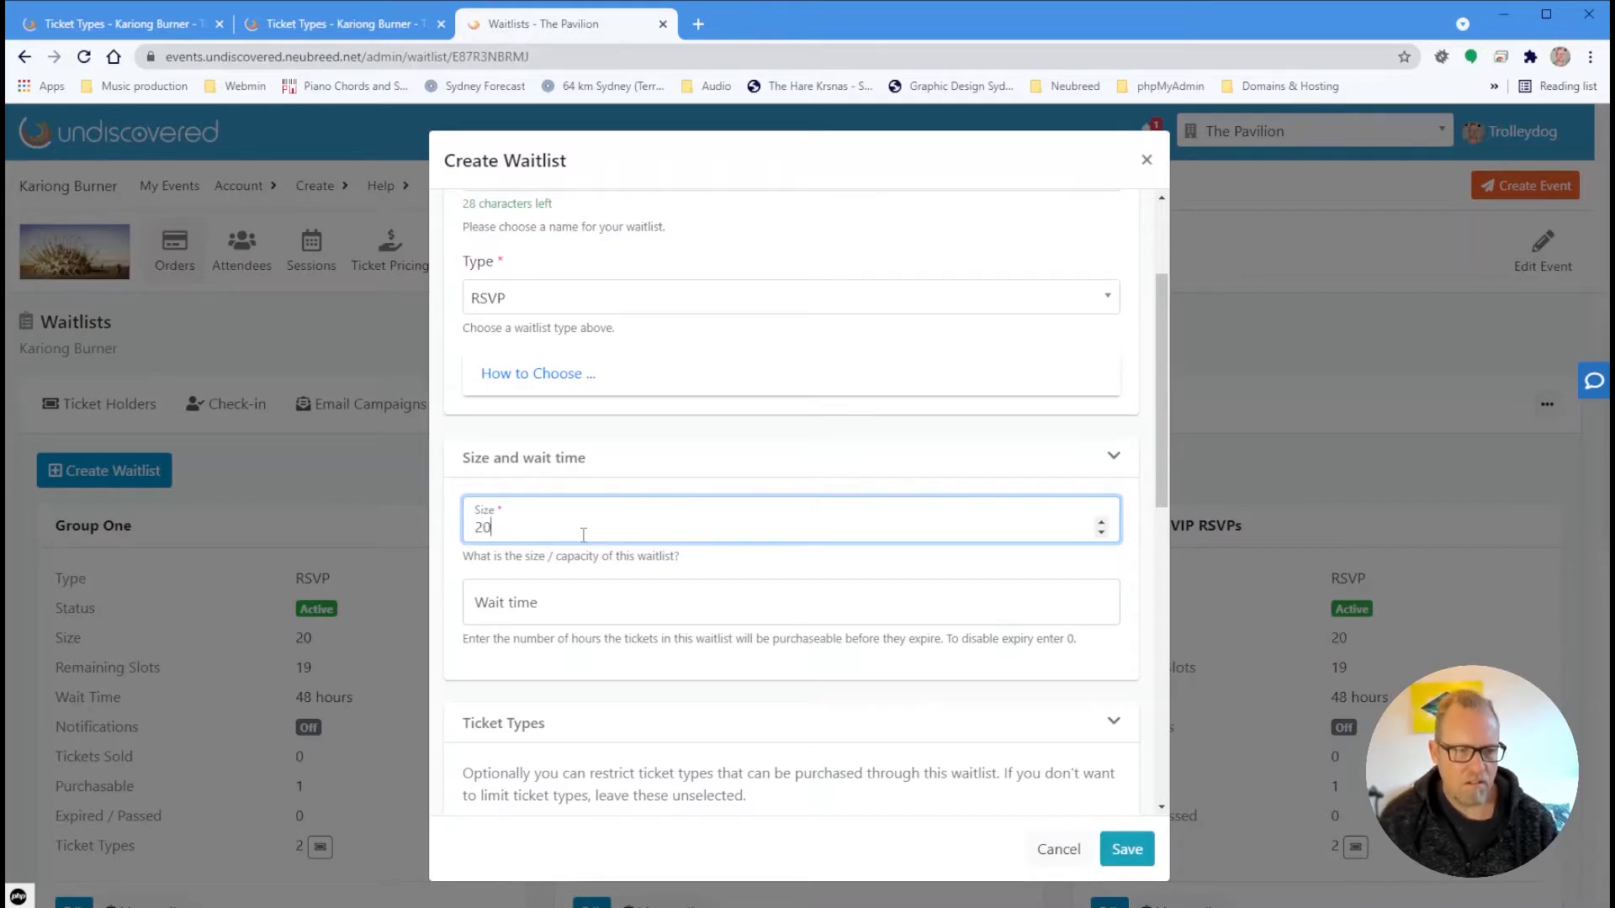
pyautogui.click(566, 594)
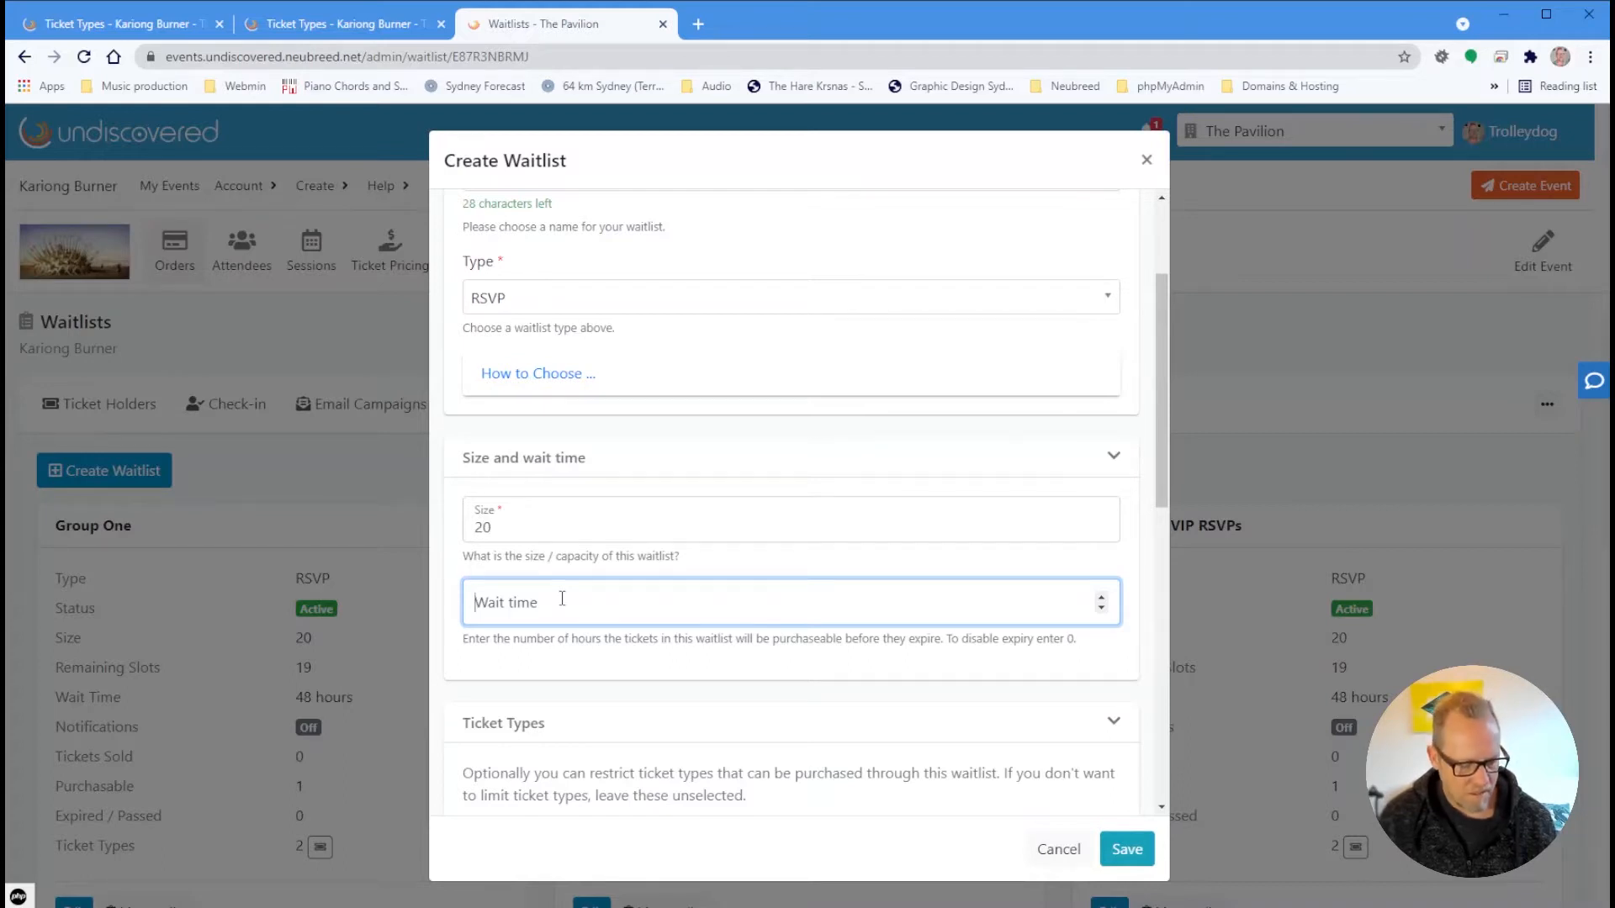
pyautogui.write('48')
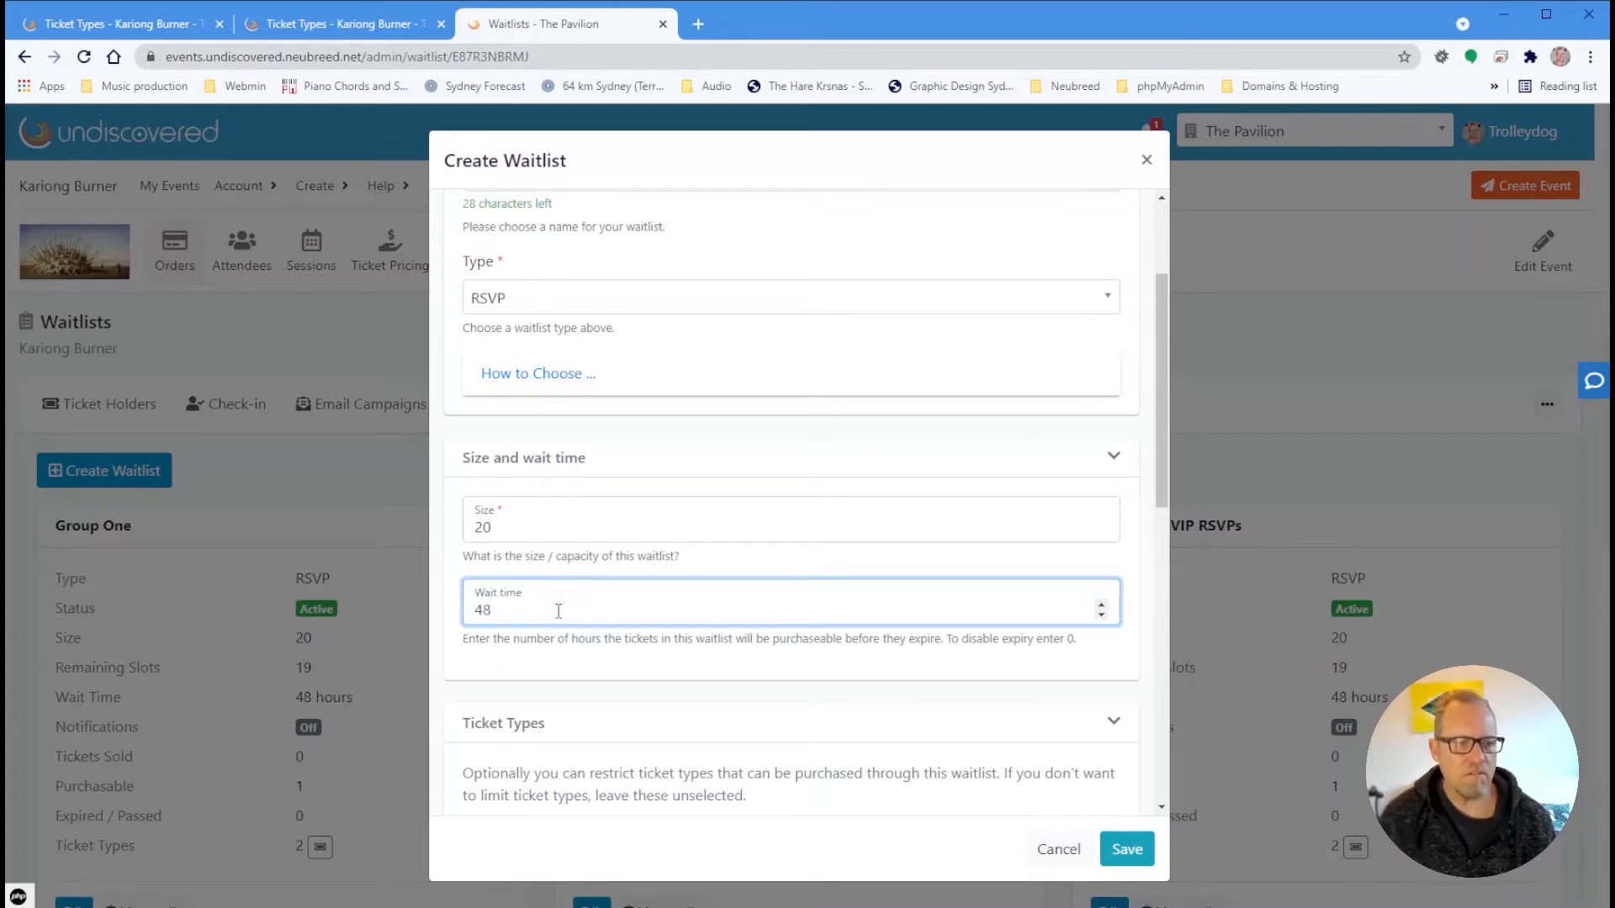
pyautogui.scroll(-3, 588, 610)
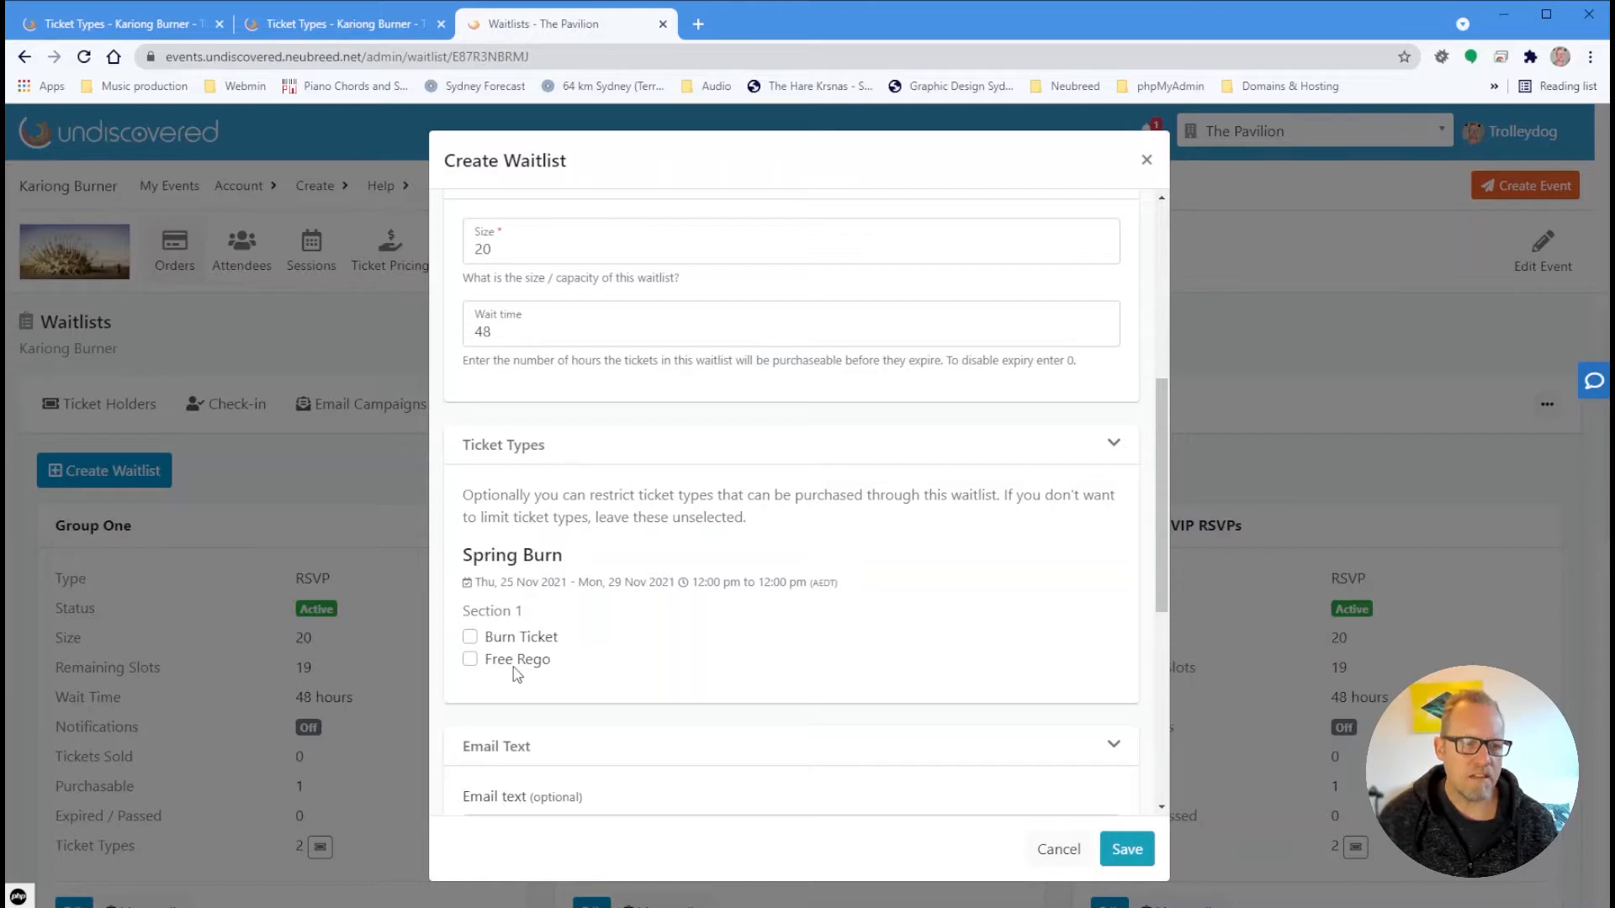
# Restrict the waitlist to Free Rego tickets
pyautogui.click(515, 662)
pyautogui.scroll(-5, 678, 681)
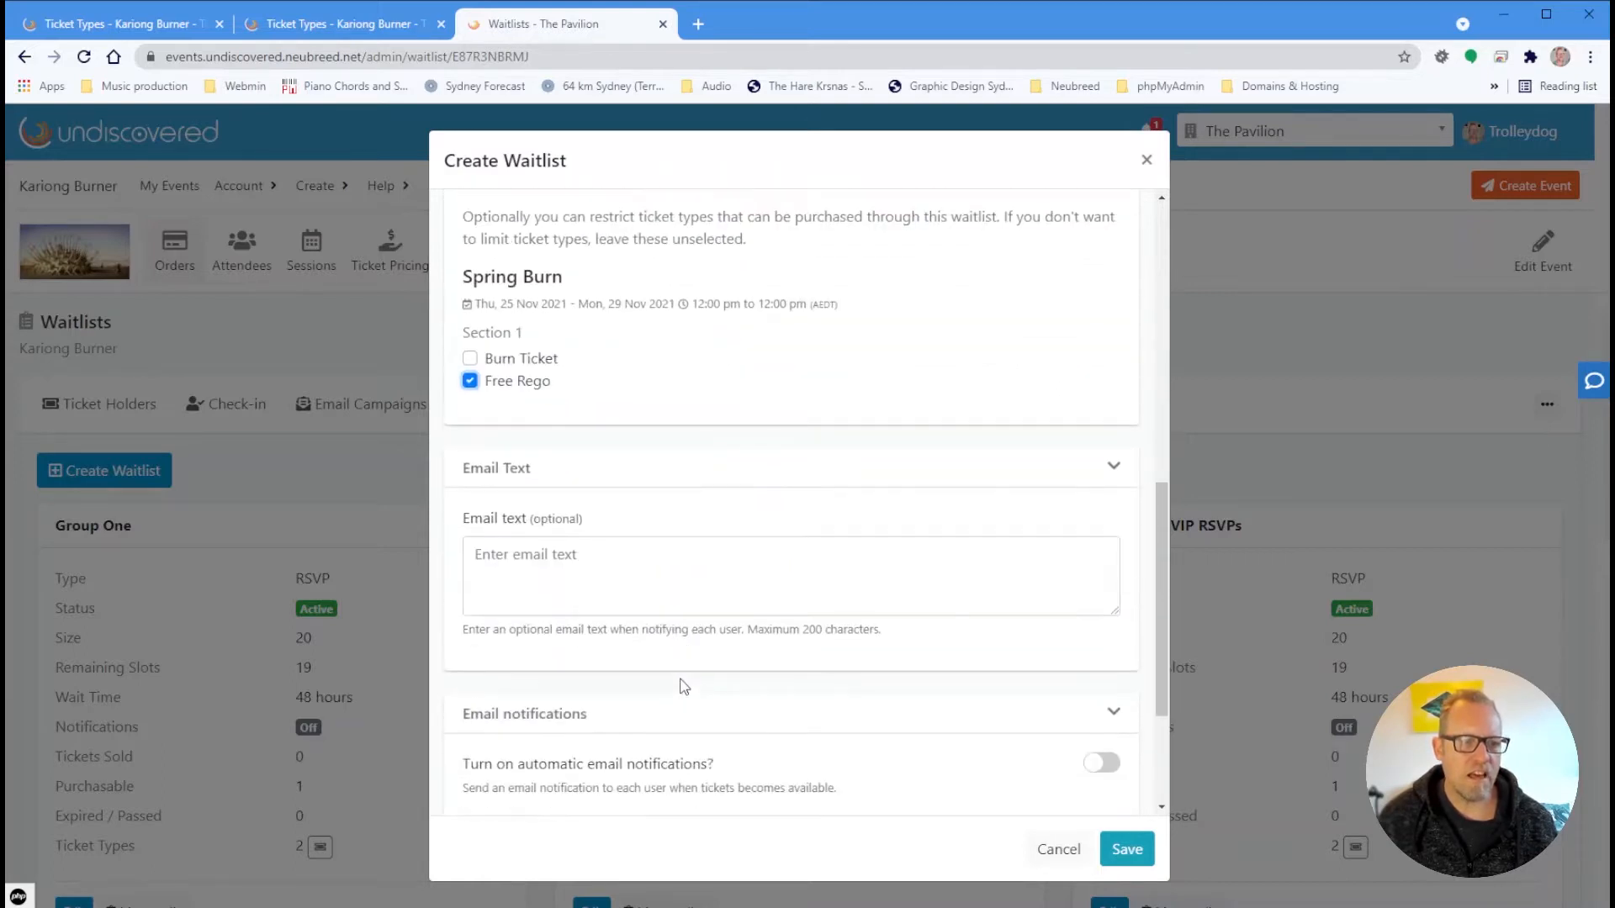
pyautogui.scroll(4, 686, 685)
pyautogui.scroll(-2, 642, 680)
# Write the email text "You're invited to our VIP section!"
pyautogui.click(653, 581)
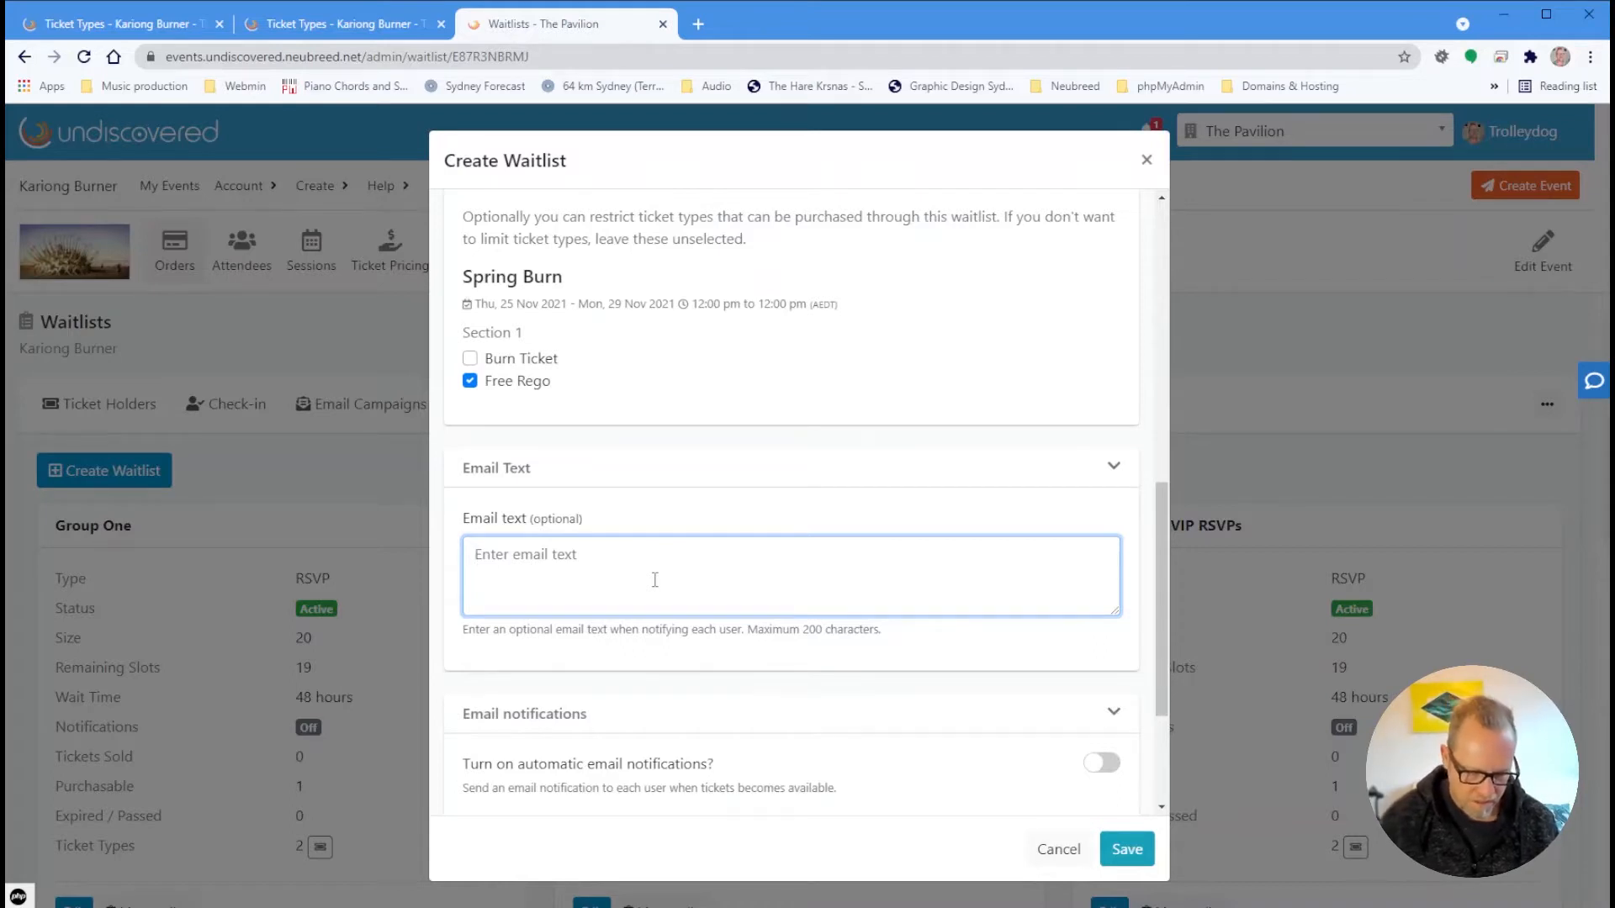
pyautogui.write("You're ")
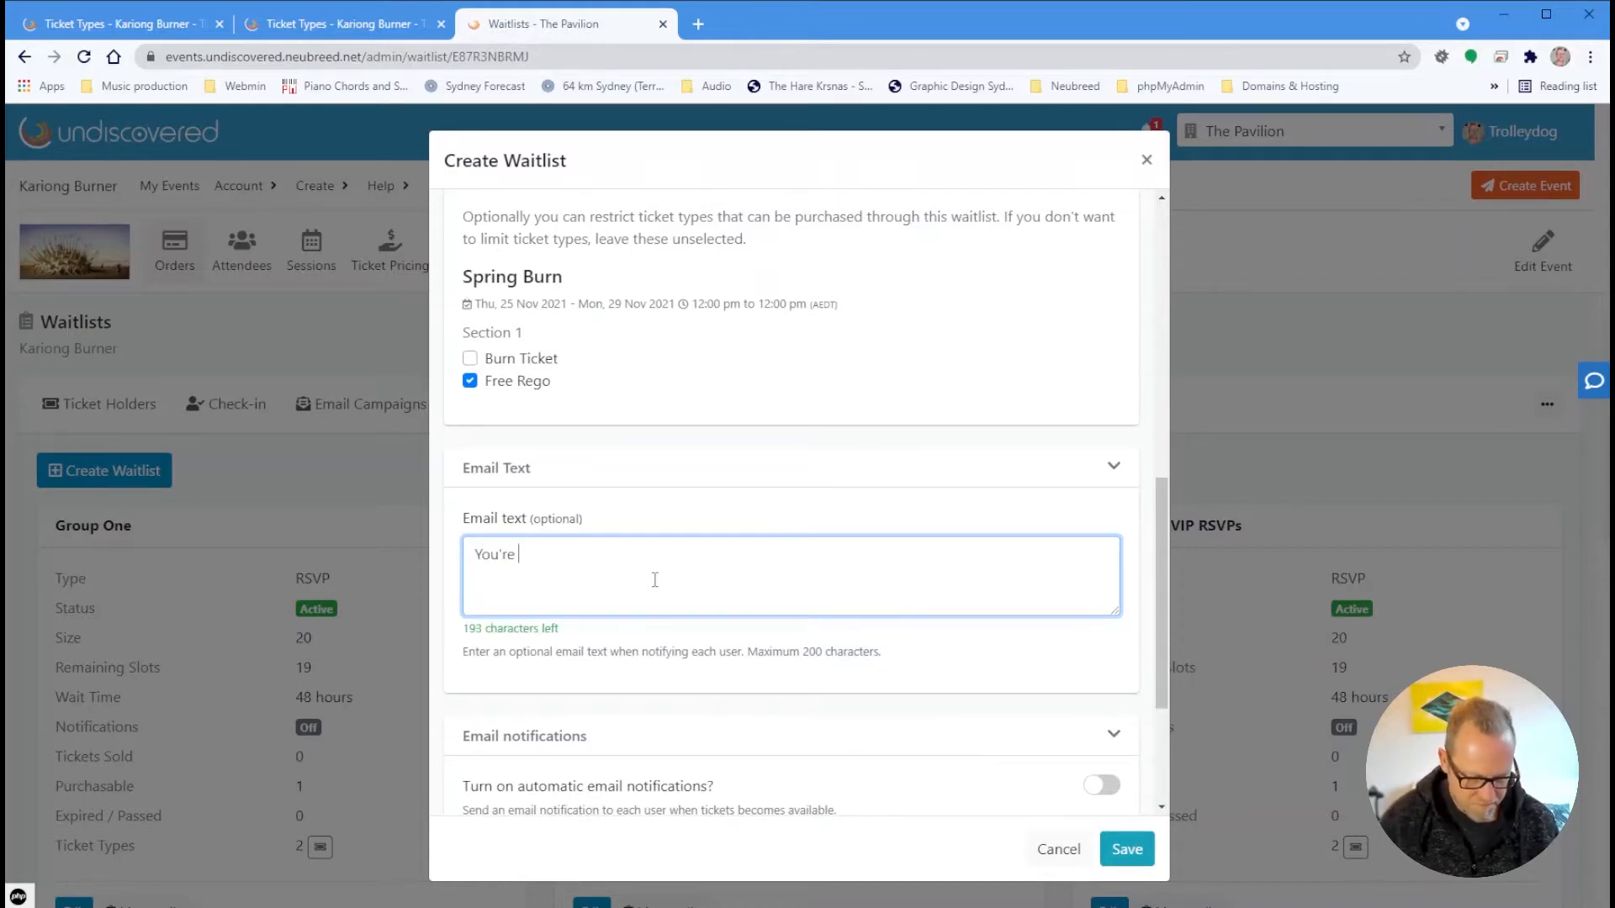
pyautogui.write('invited to ')
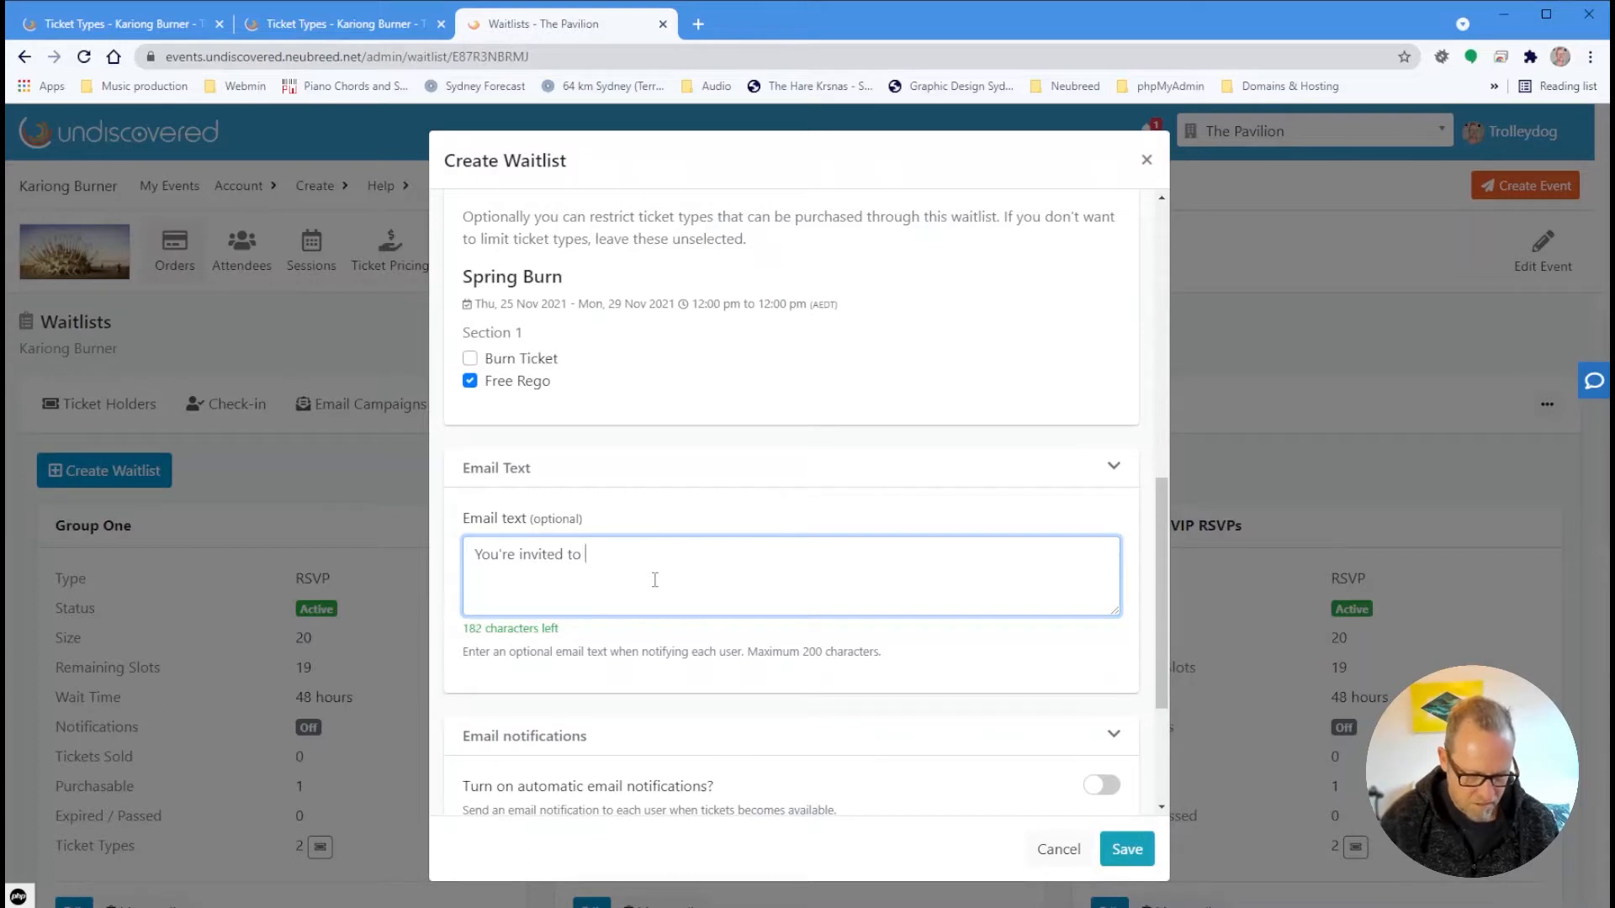
pyautogui.write('our V')
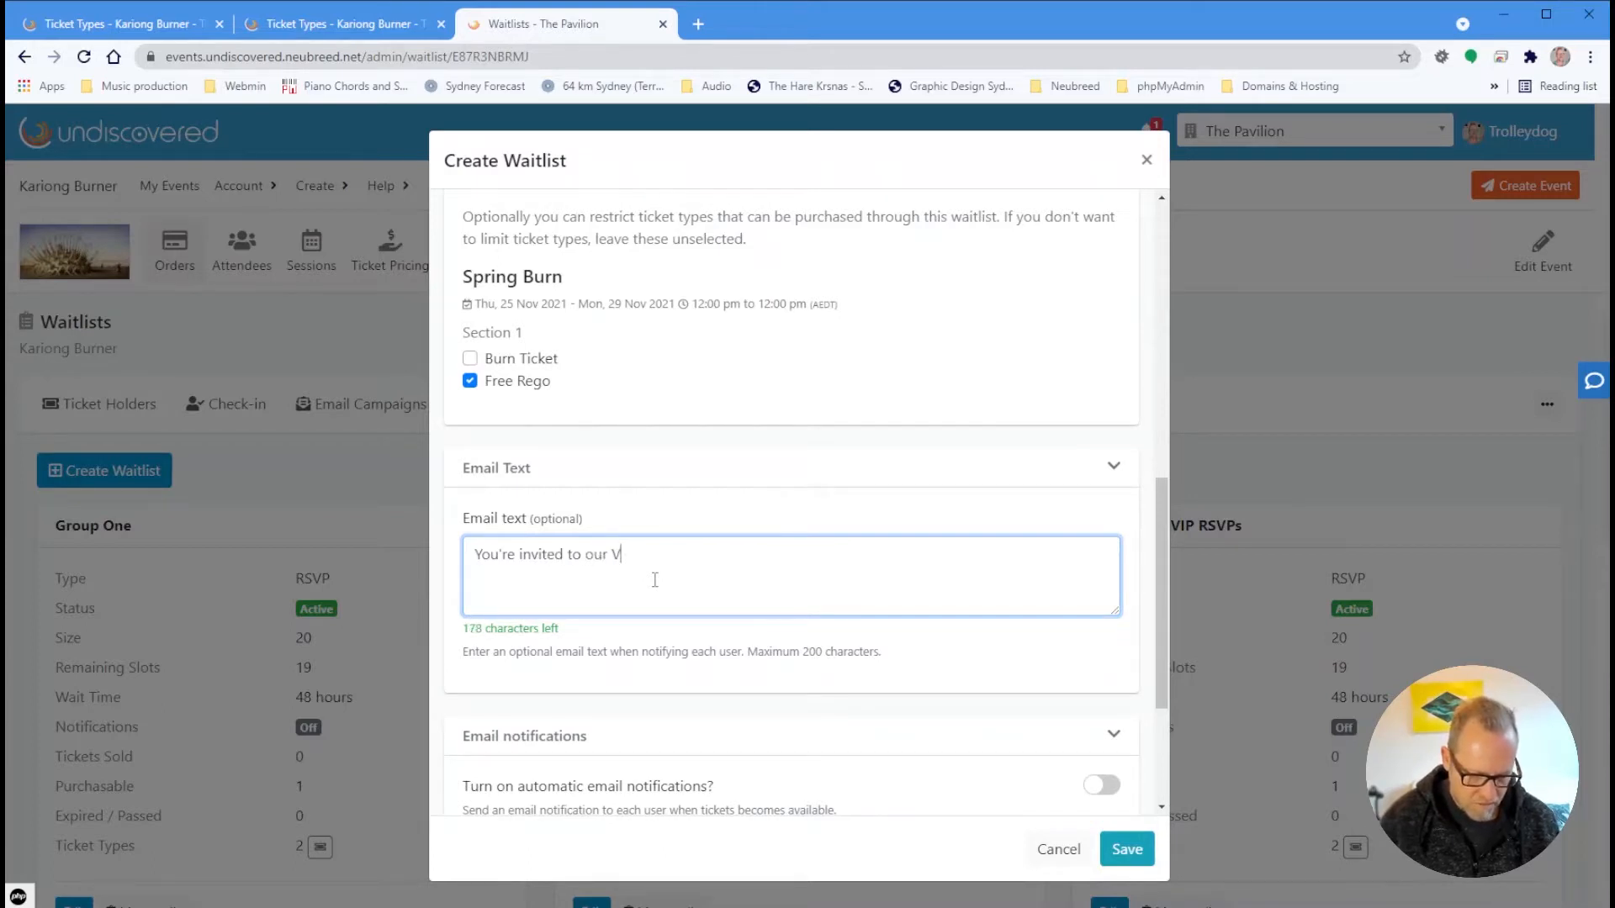
pyautogui.write('IP section!')
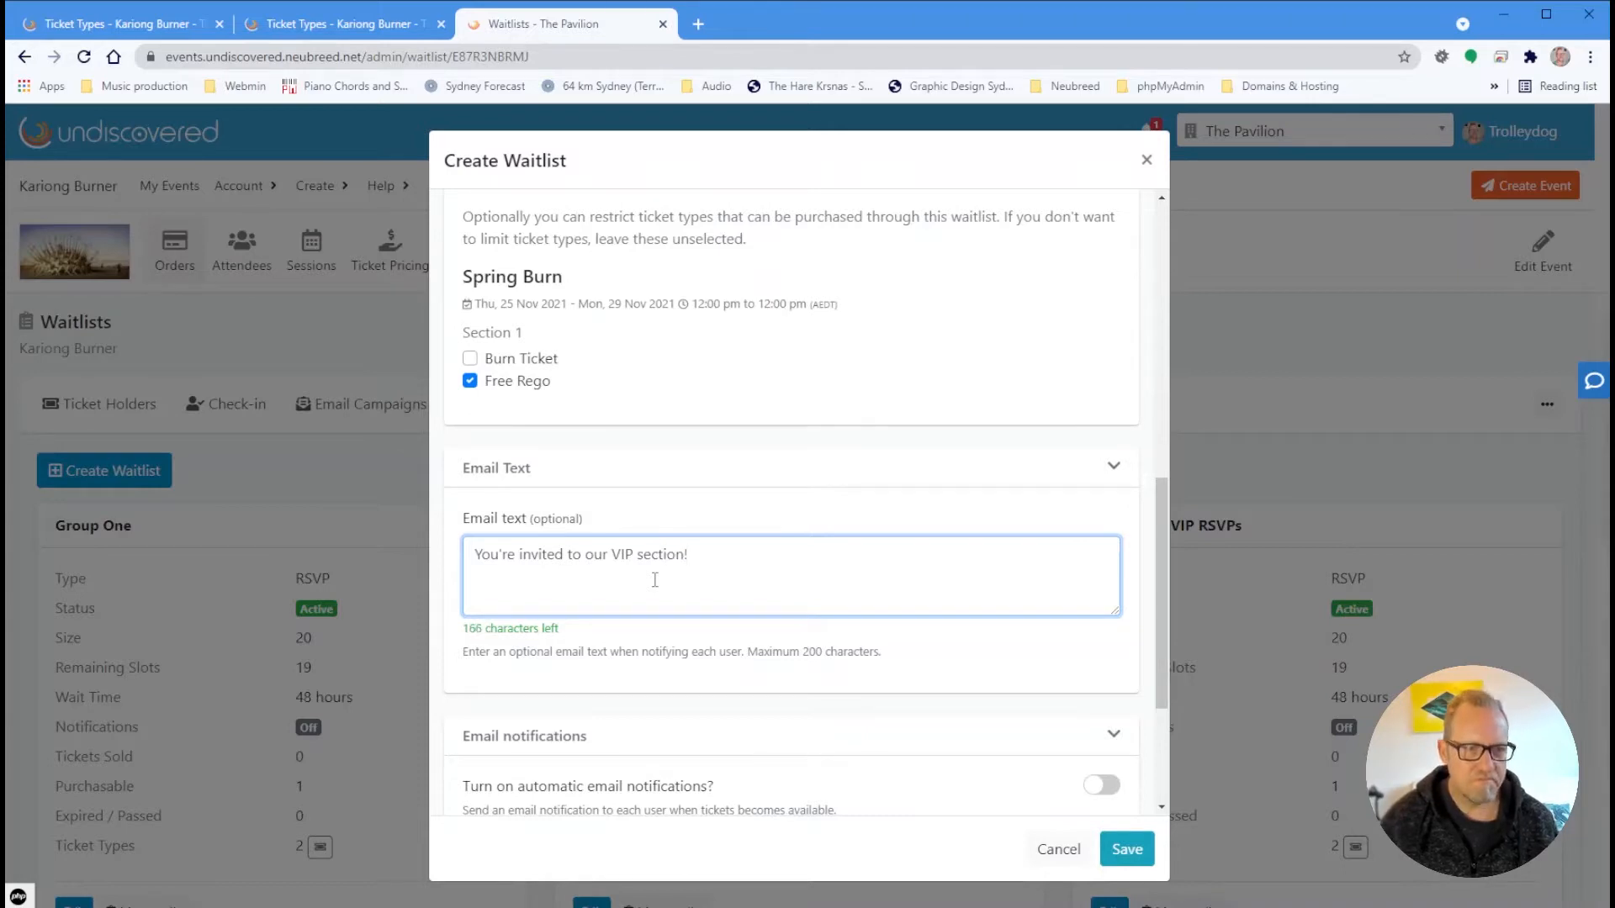
pyautogui.scroll(-3, 673, 584)
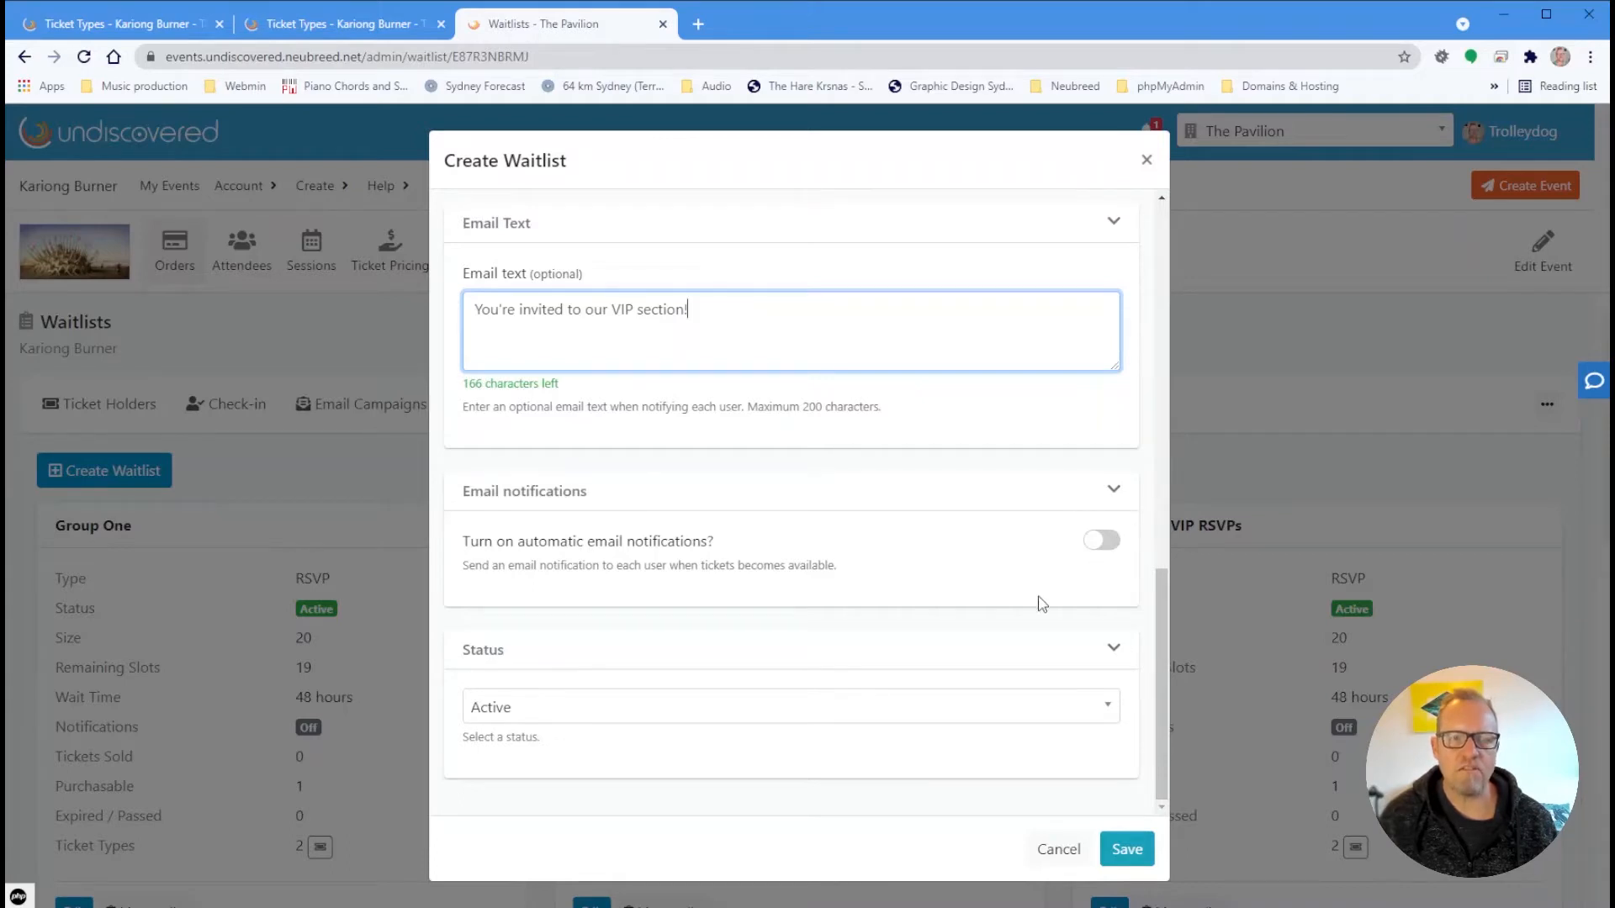
# Keep the status Active and save the My VIP Group waitlist
pyautogui.click(876, 719)
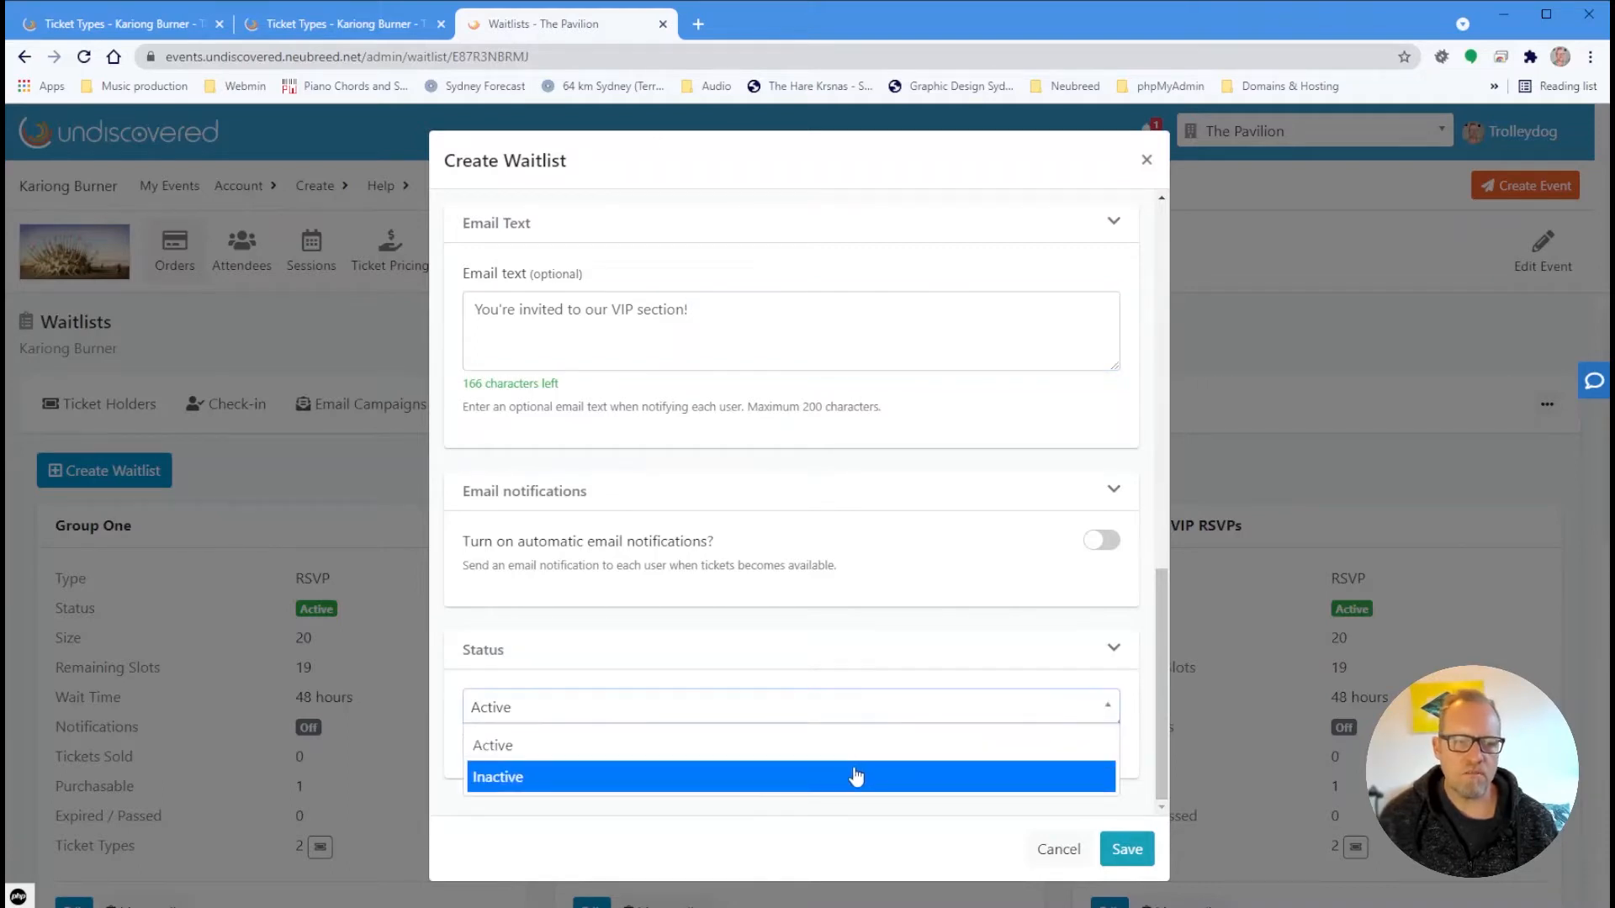
pyautogui.click(858, 773)
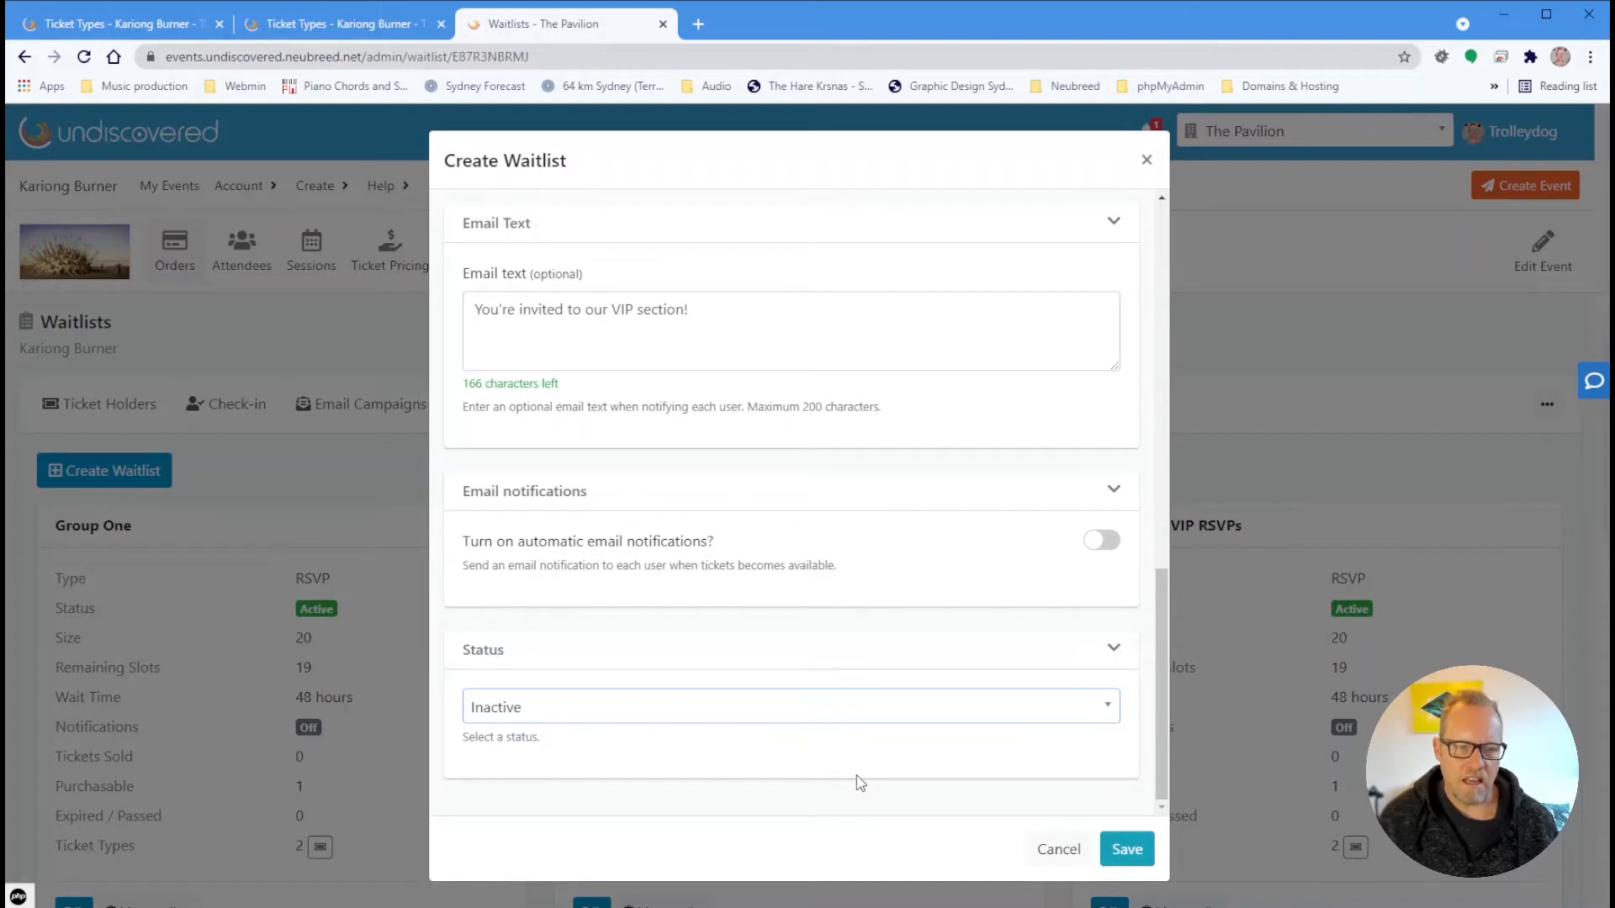
pyautogui.click(890, 707)
pyautogui.click(883, 740)
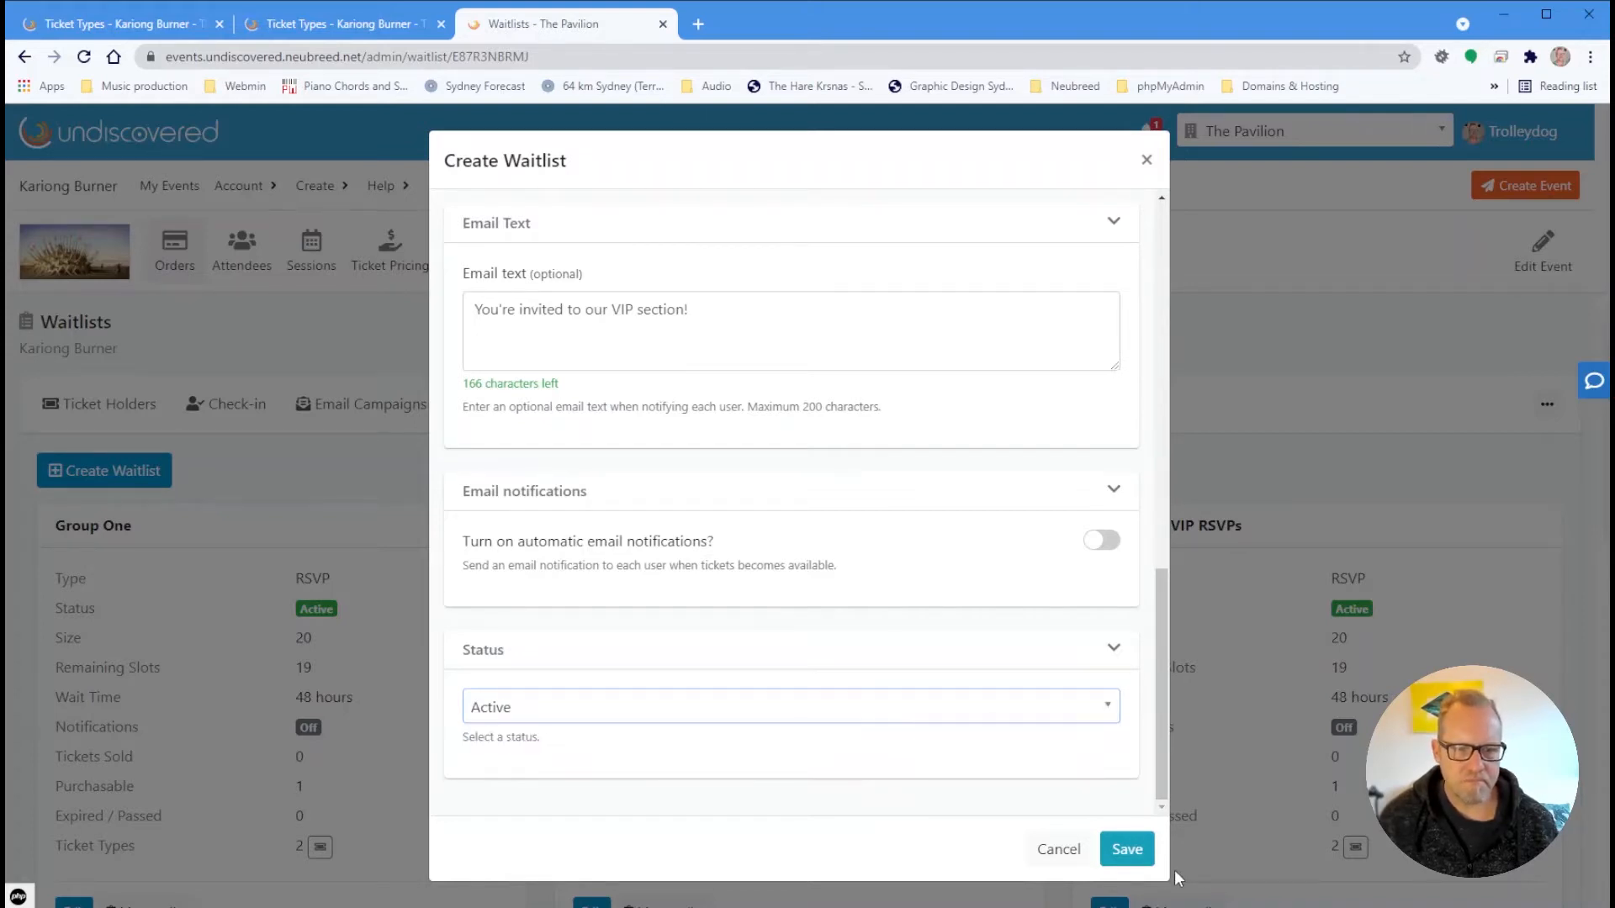
pyautogui.click(1127, 849)
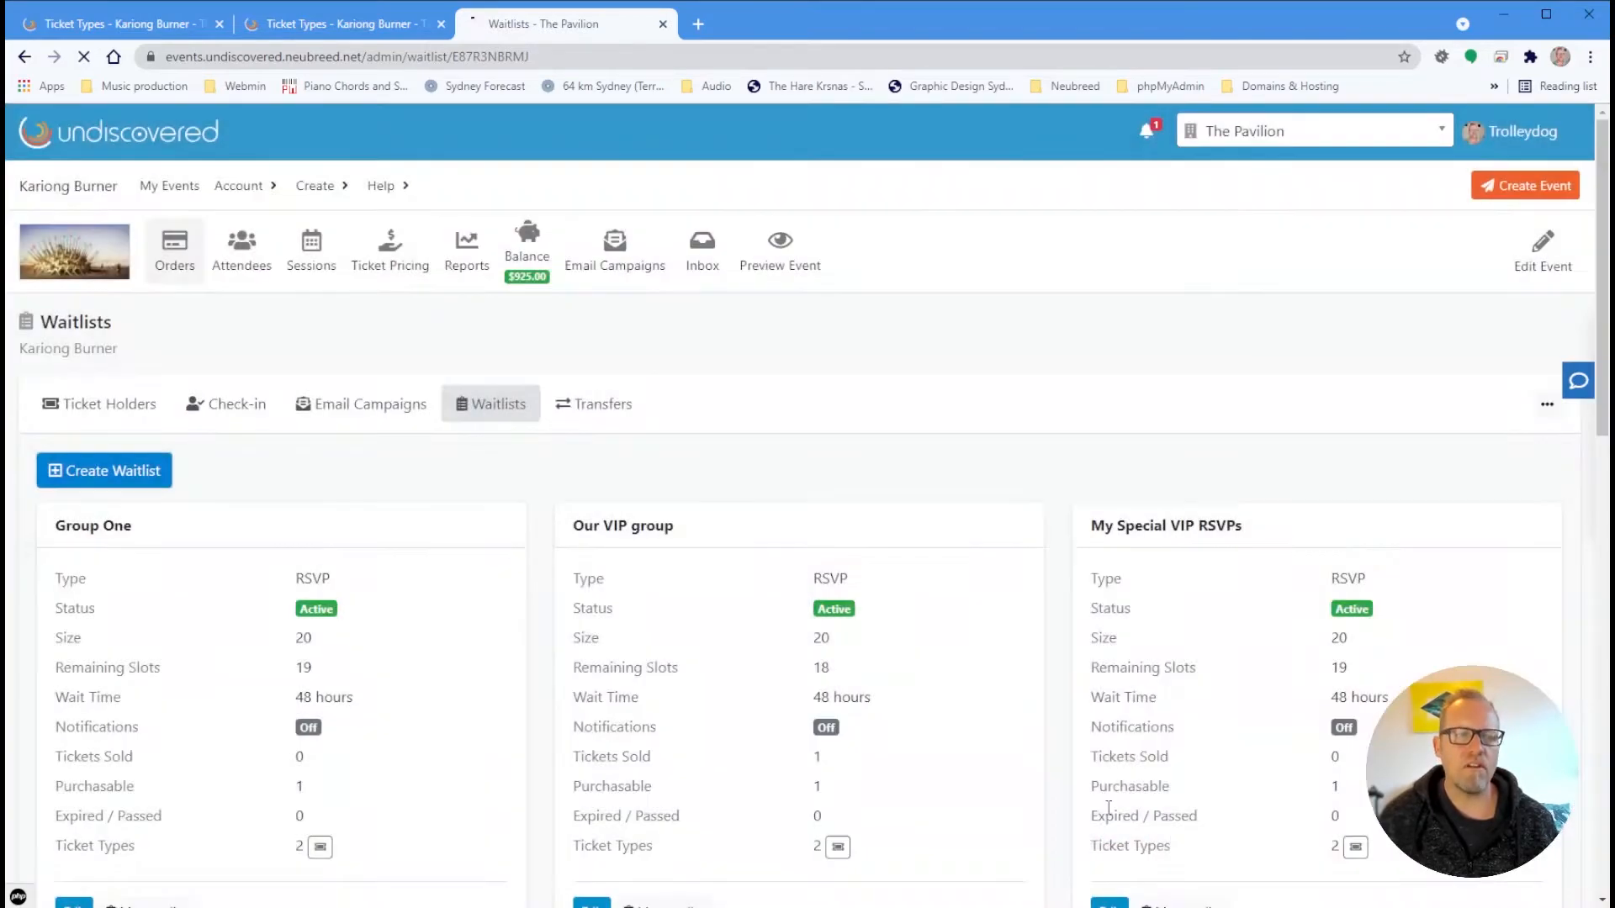
# Check My VIP Group allows only Spring Burn Free Rego, then open its entries list
pyautogui.scroll(-4, 288, 589)
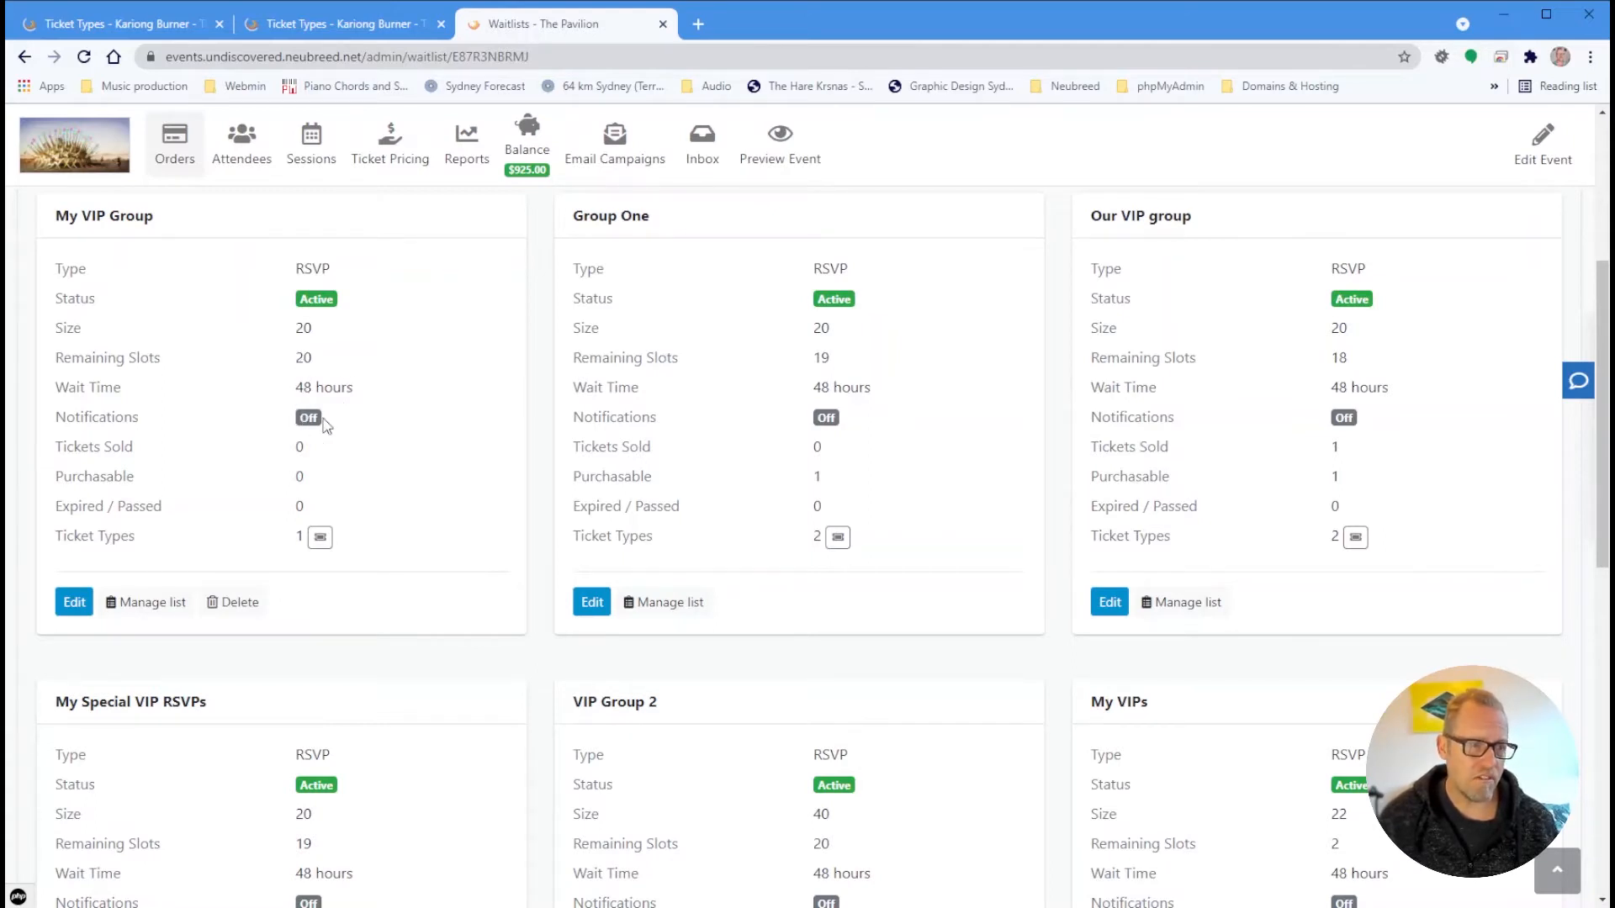
pyautogui.click(318, 537)
pyautogui.scroll(-3, 370, 589)
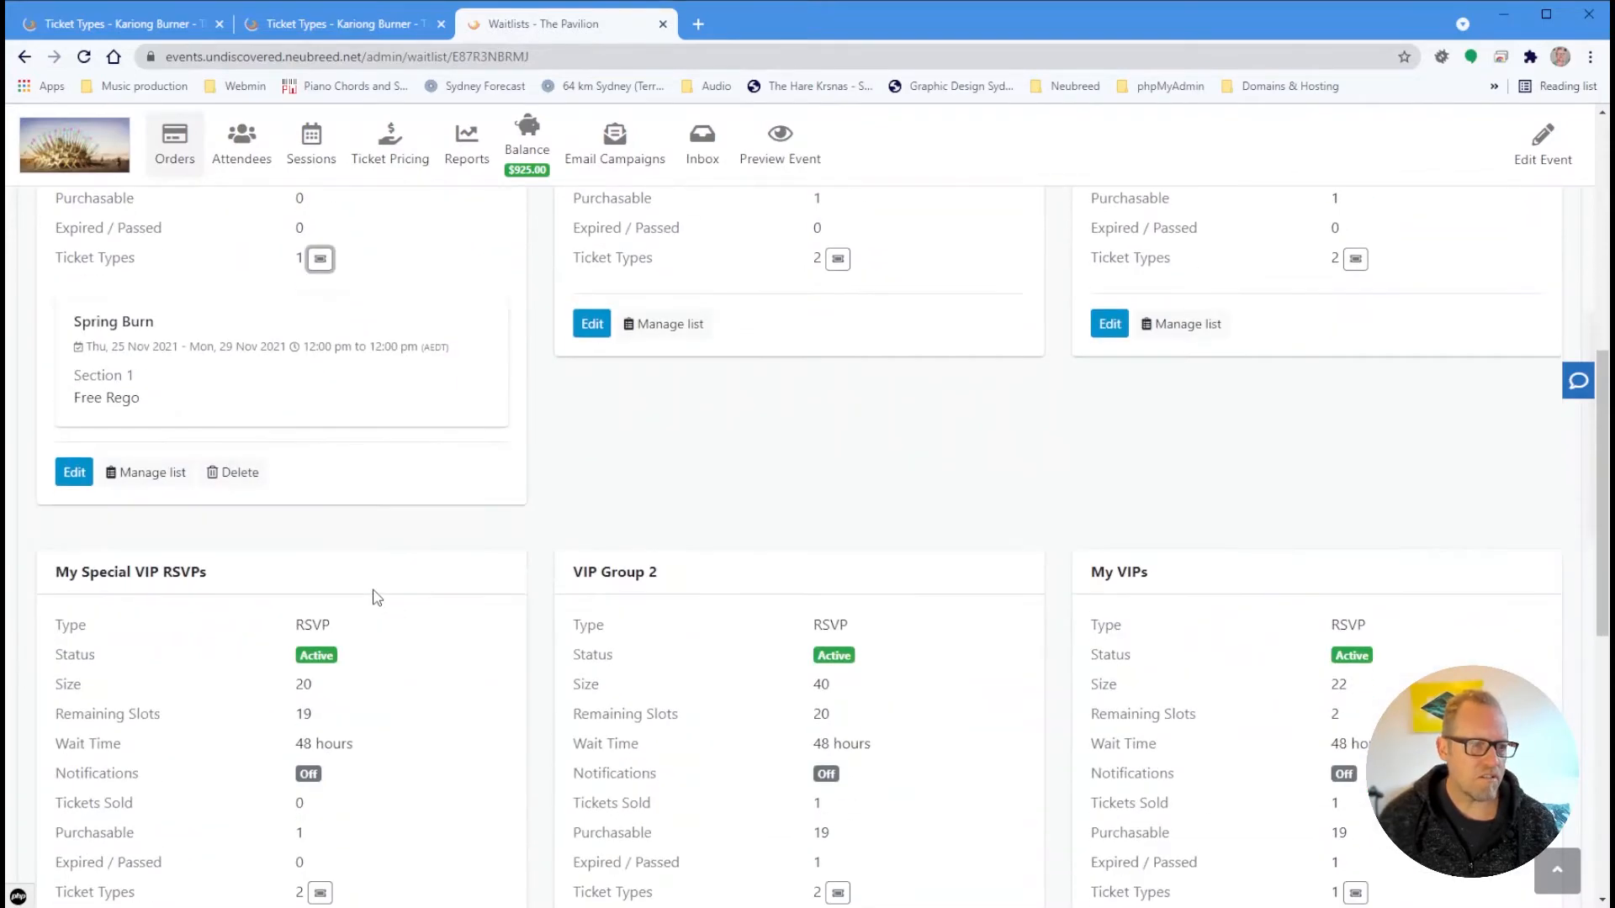
pyautogui.scroll(4, 377, 597)
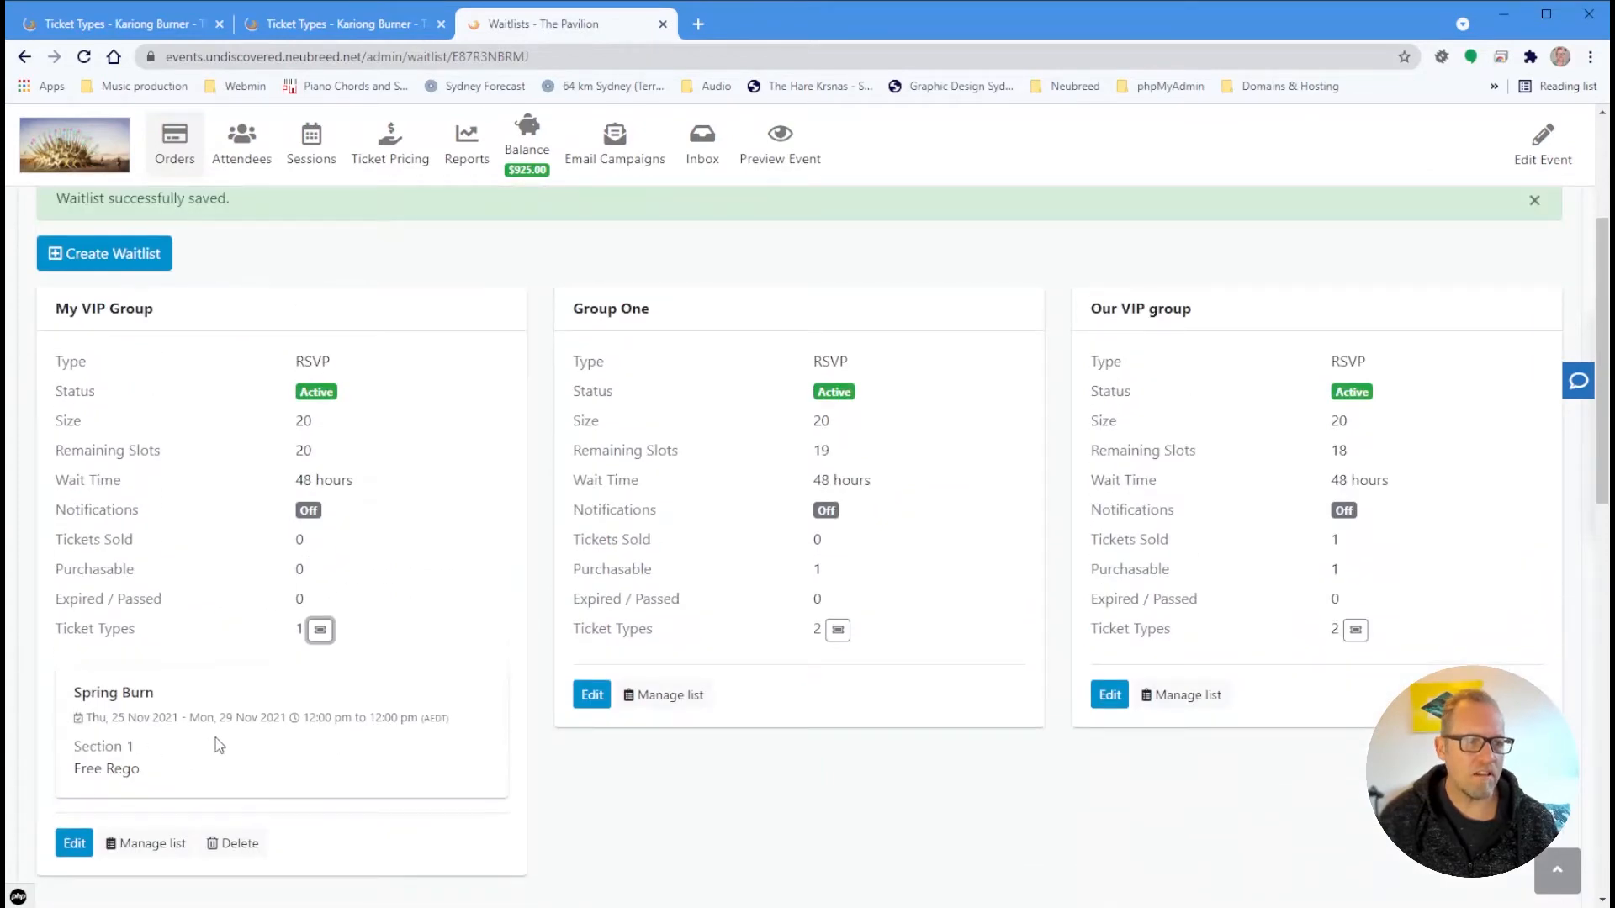
pyautogui.scroll(-3, 217, 744)
pyautogui.scroll(6, 220, 742)
pyautogui.scroll(-3, 458, 687)
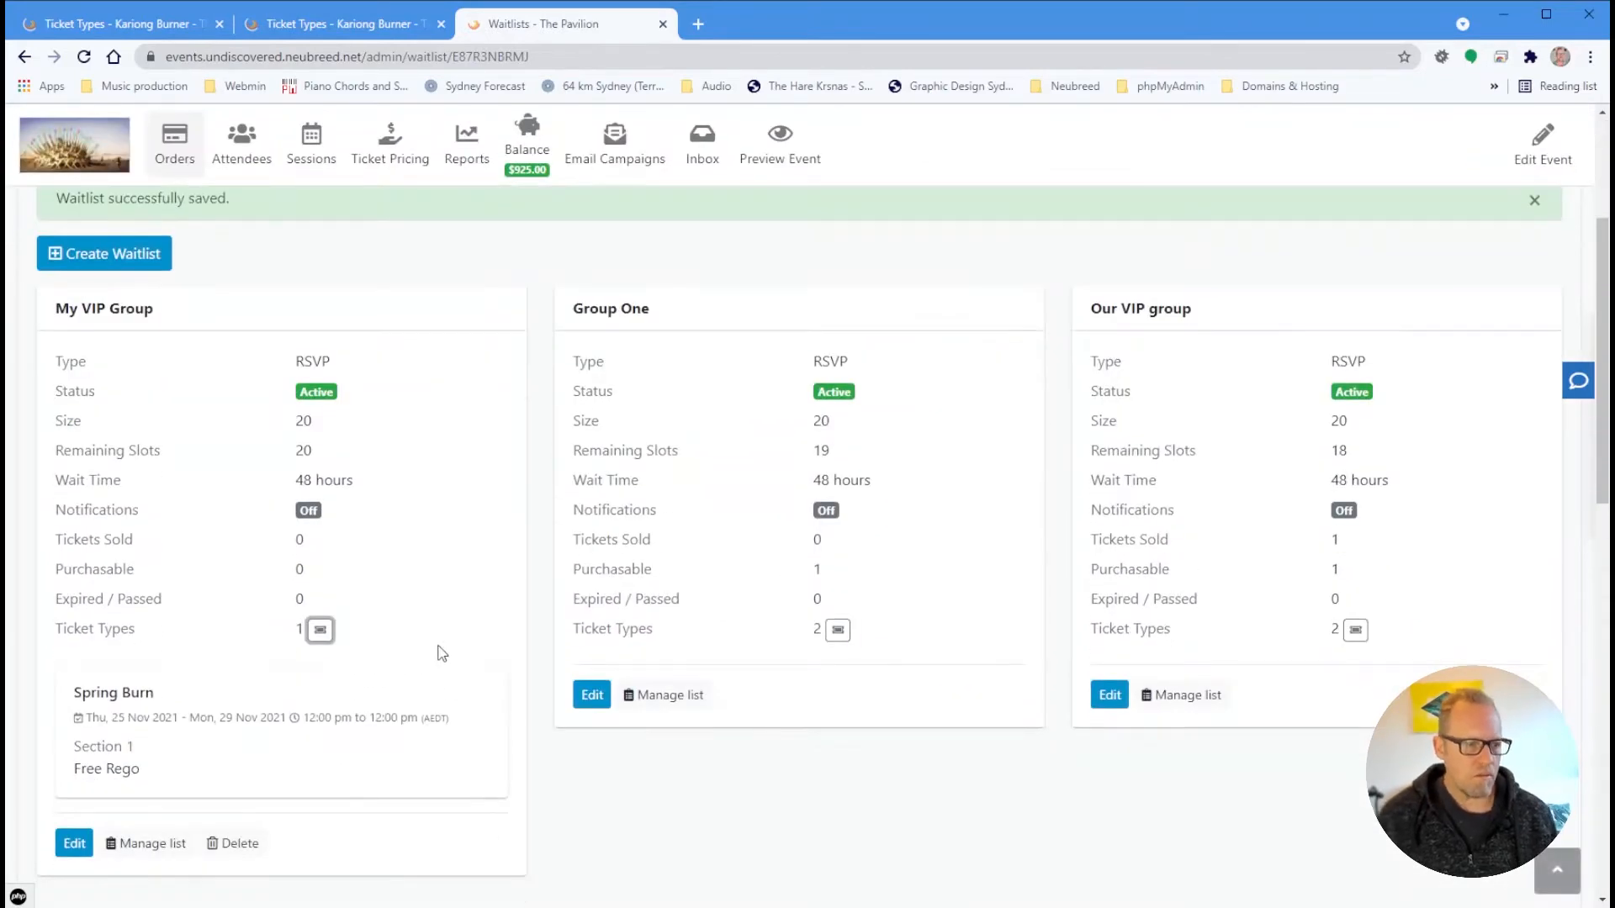
pyautogui.click(124, 852)
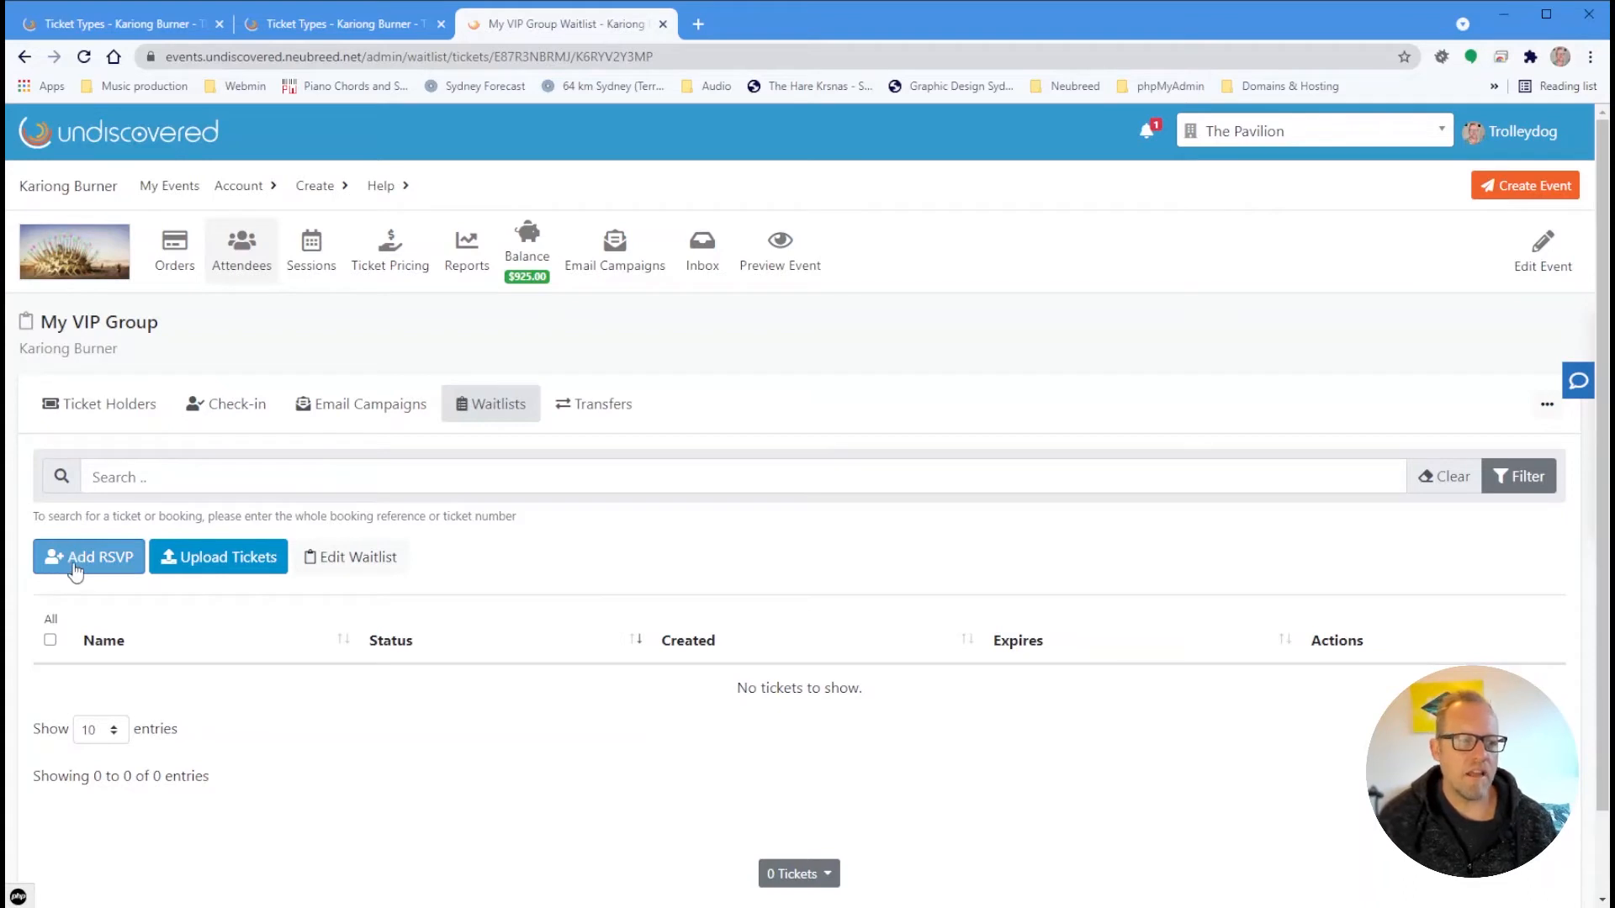
# Add a pending RSVP with the guest's first name, last name and e-mail, Notify user off
pyautogui.click(72, 566)
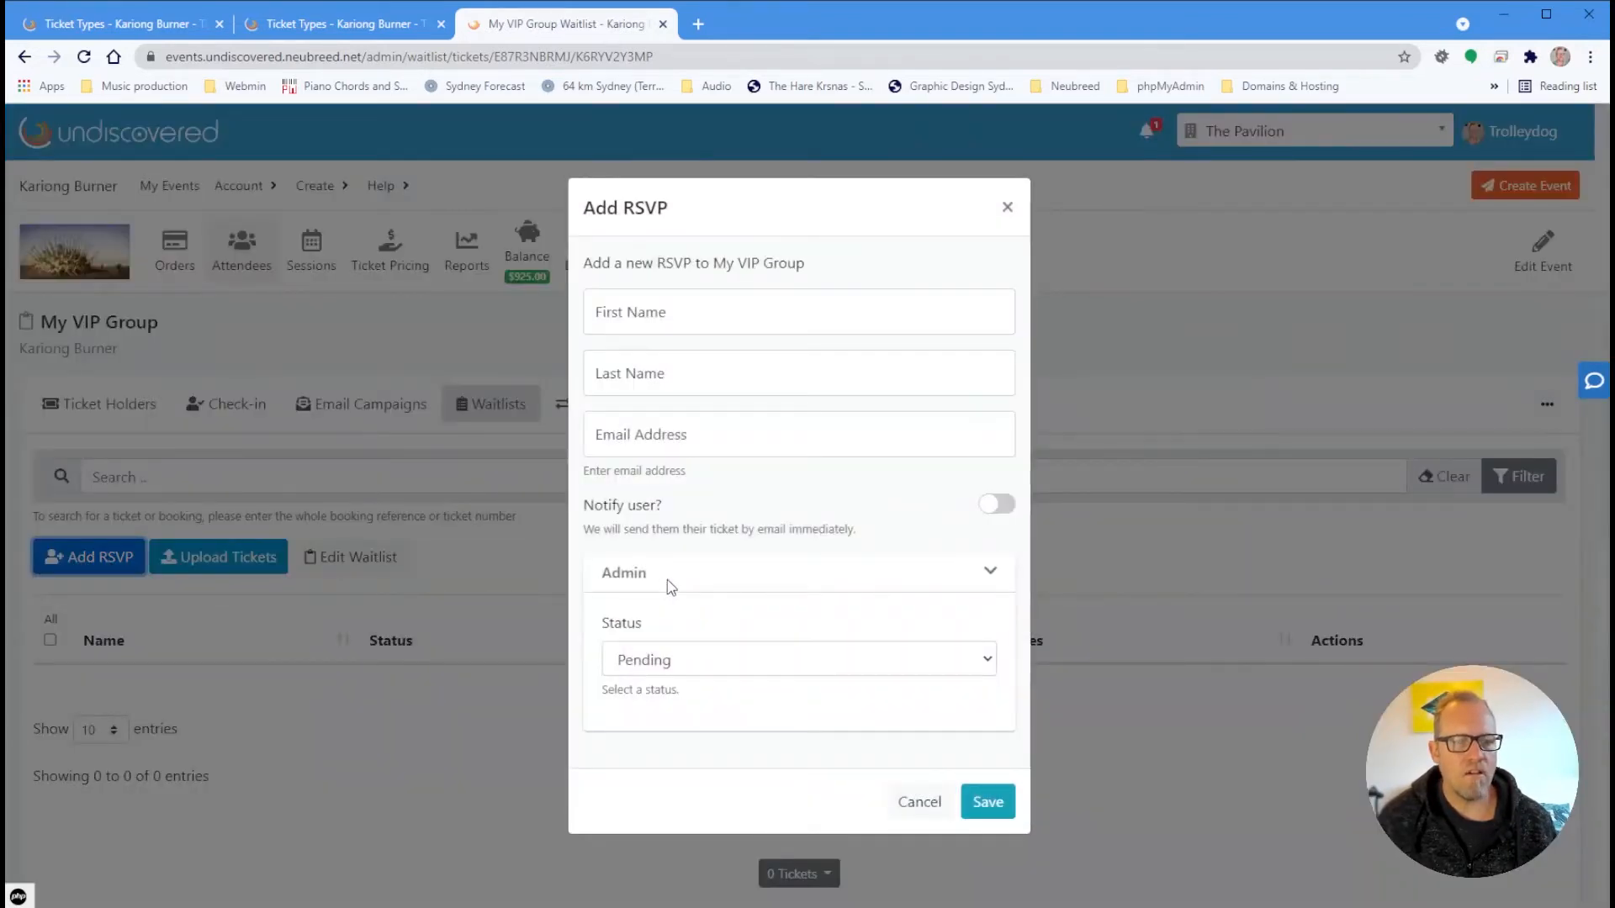
pyautogui.click(1007, 208)
pyautogui.scroll(-1, 205, 552)
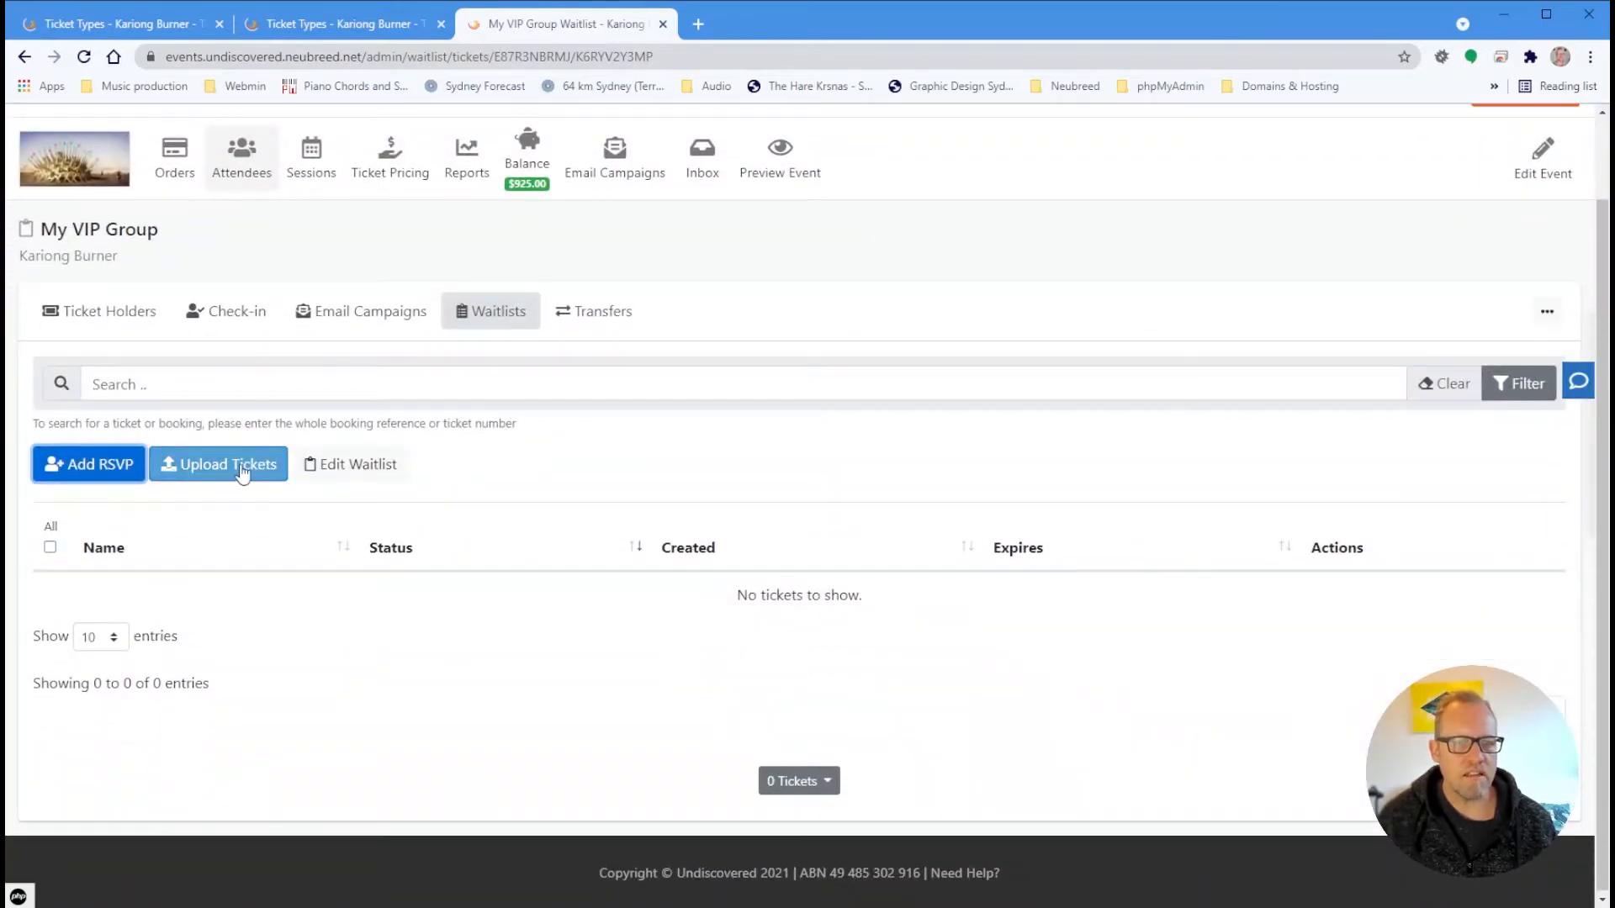
pyautogui.click(74, 465)
pyautogui.click(676, 320)
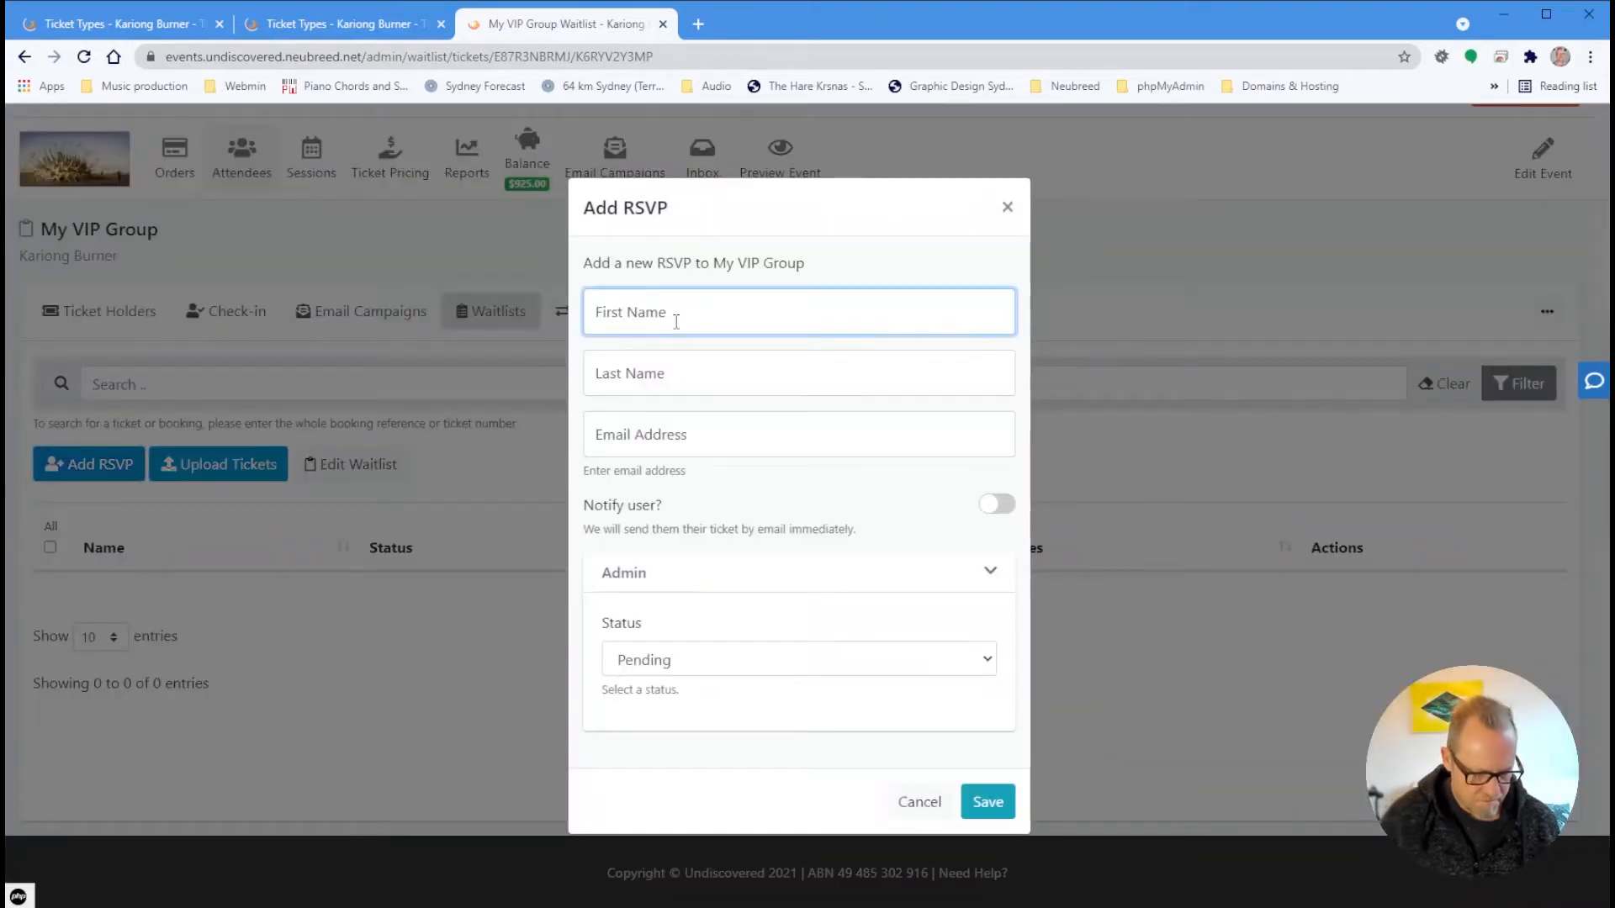
pyautogui.press('Tab')
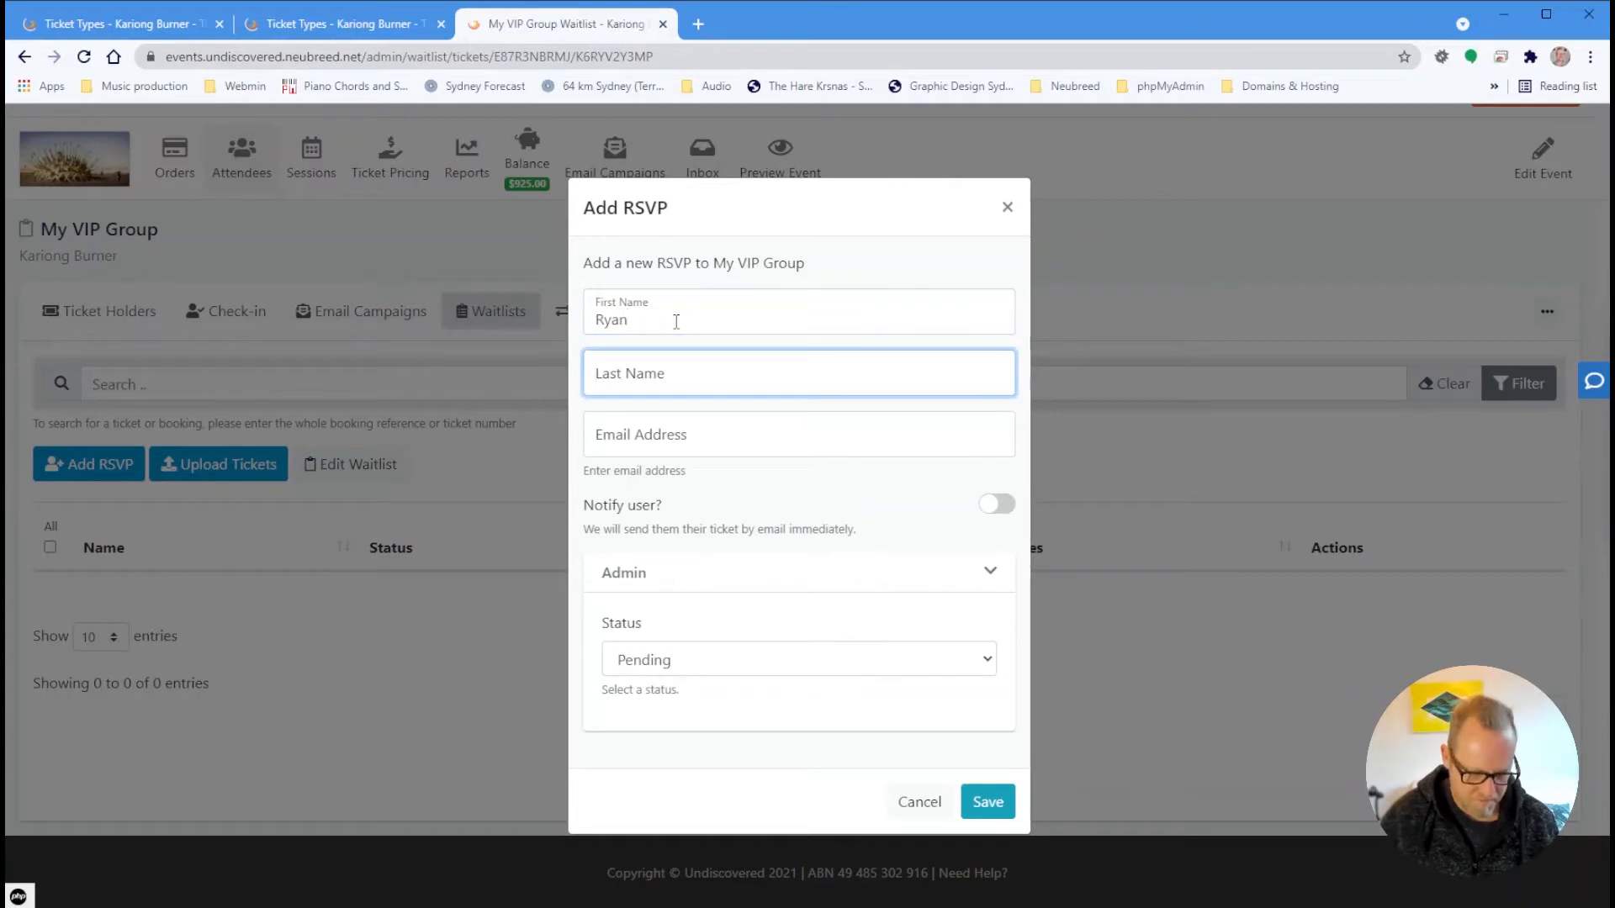
pyautogui.press('Tab')
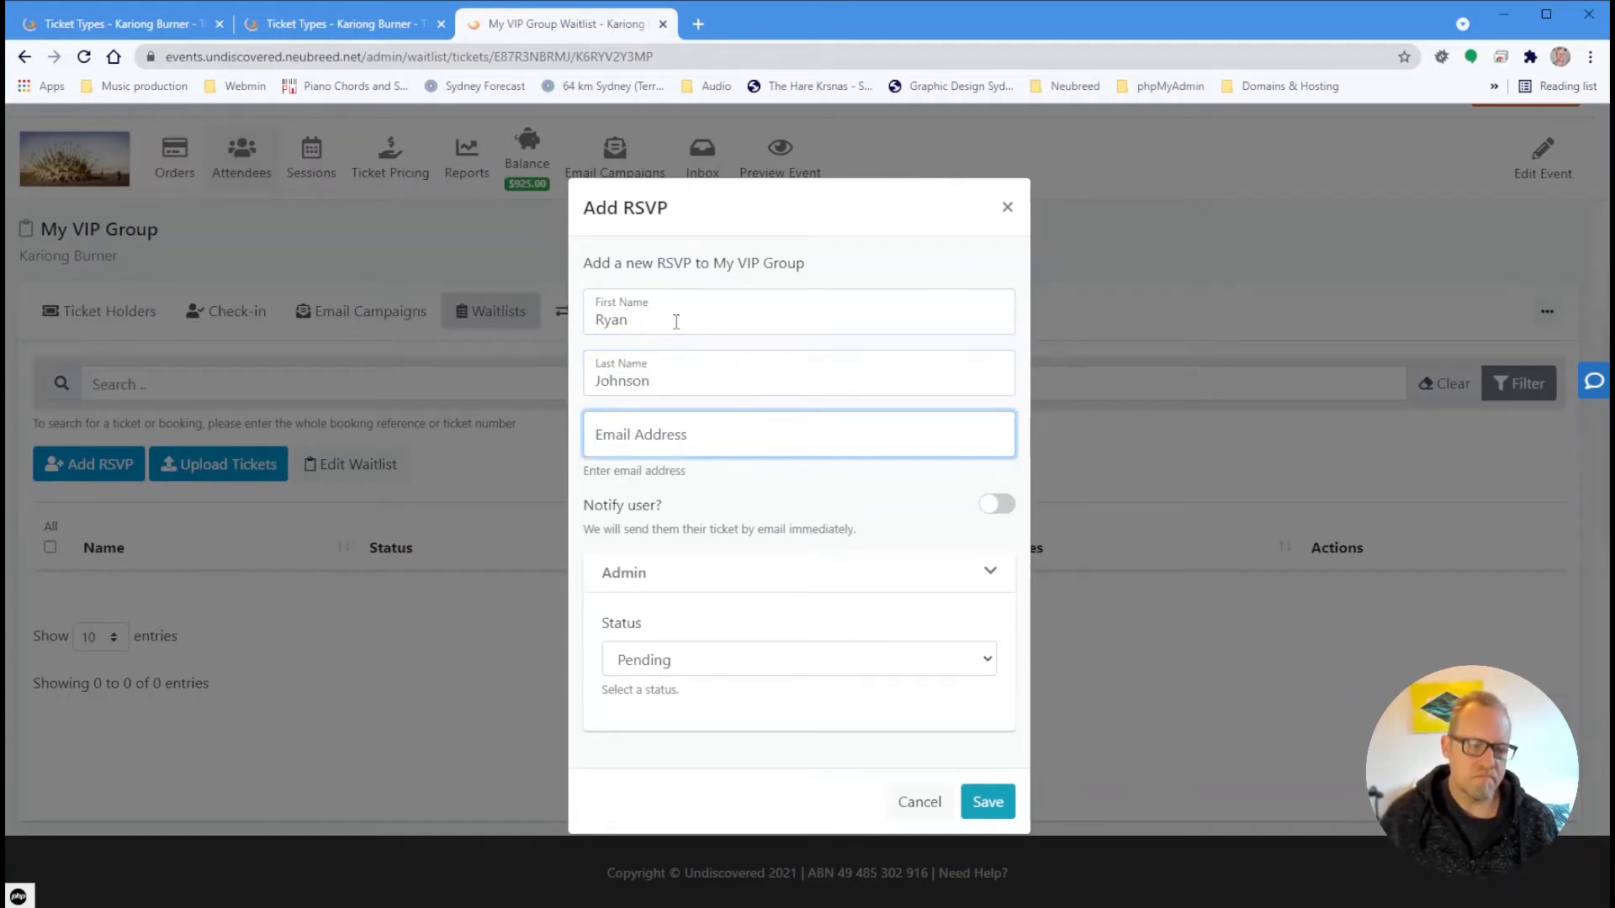
pyautogui.write('ryan@')
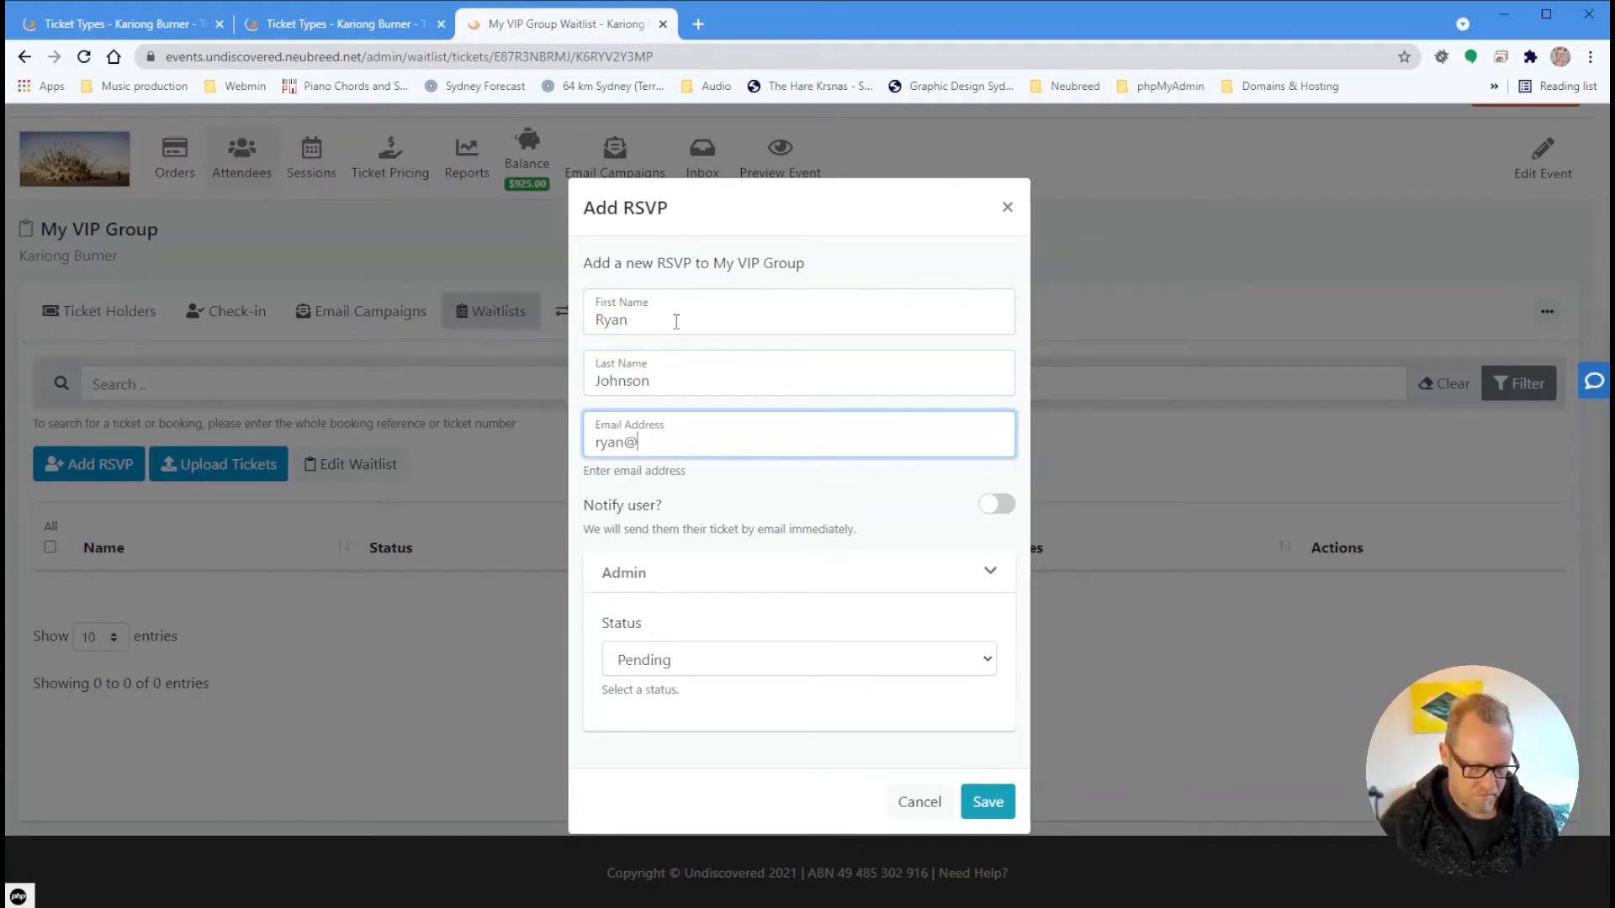
pyautogui.write('test.com')
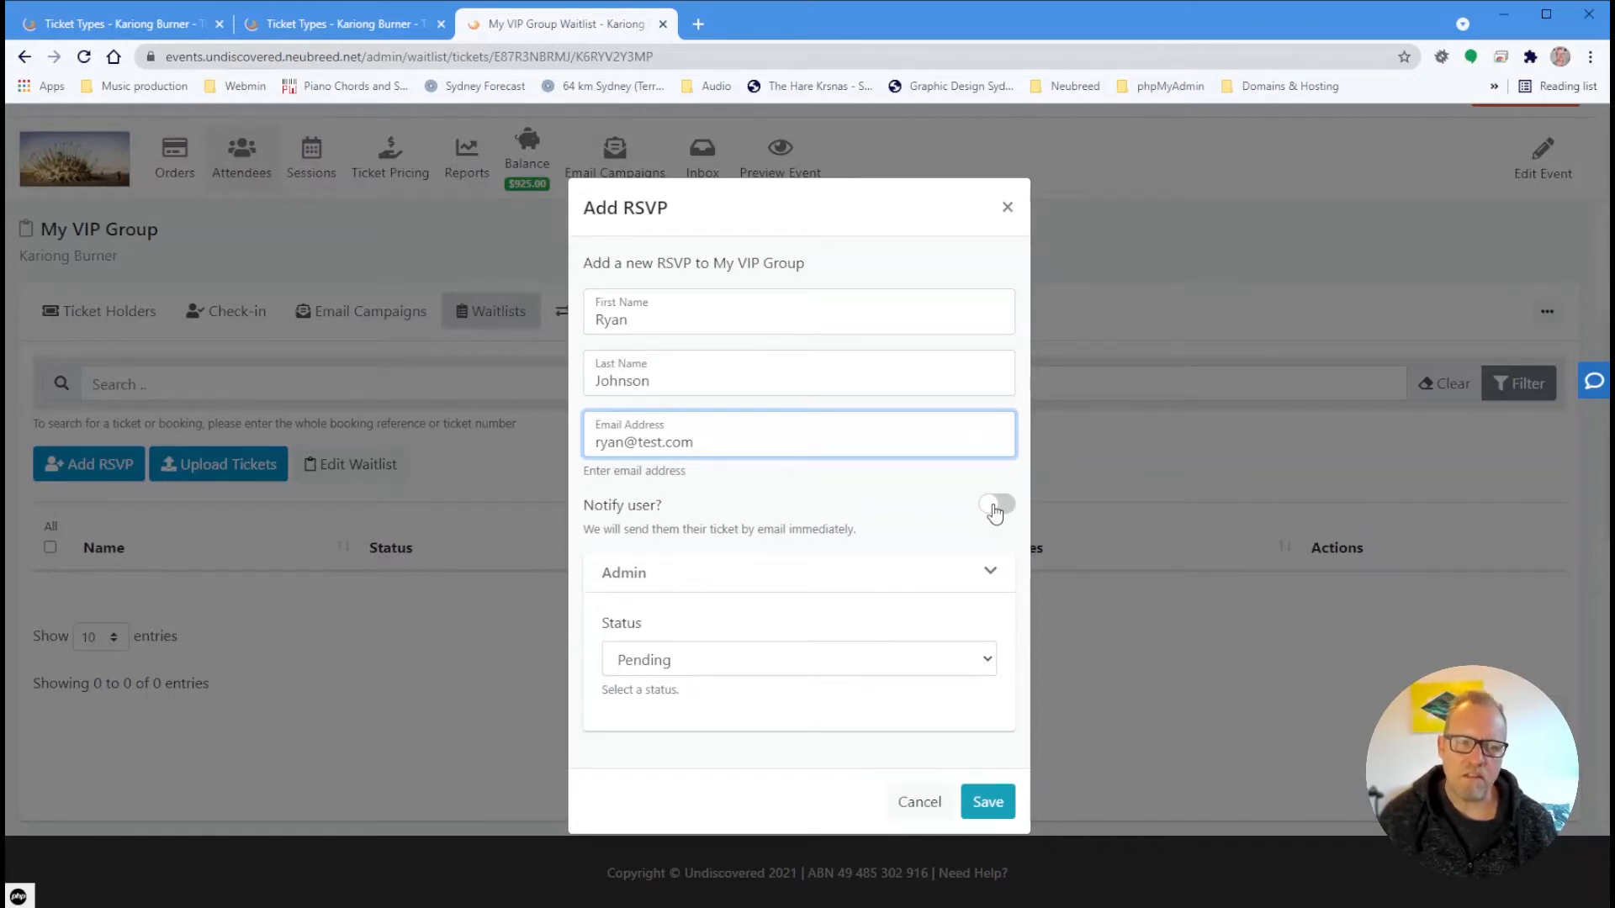
pyautogui.click(991, 802)
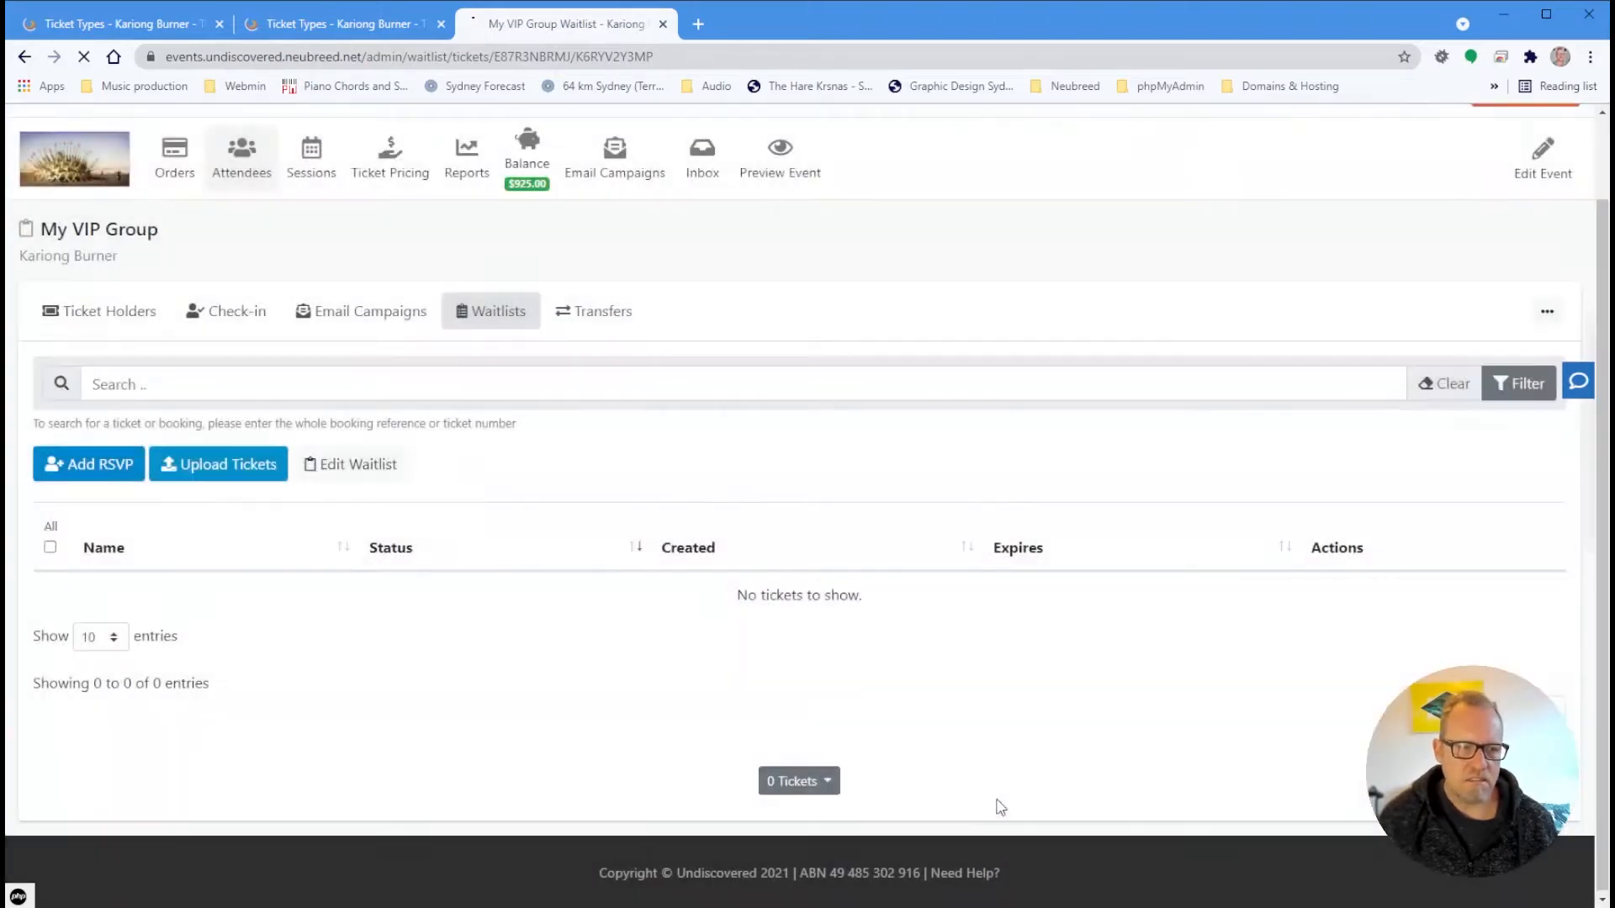
pyautogui.scroll(-3, 1008, 593)
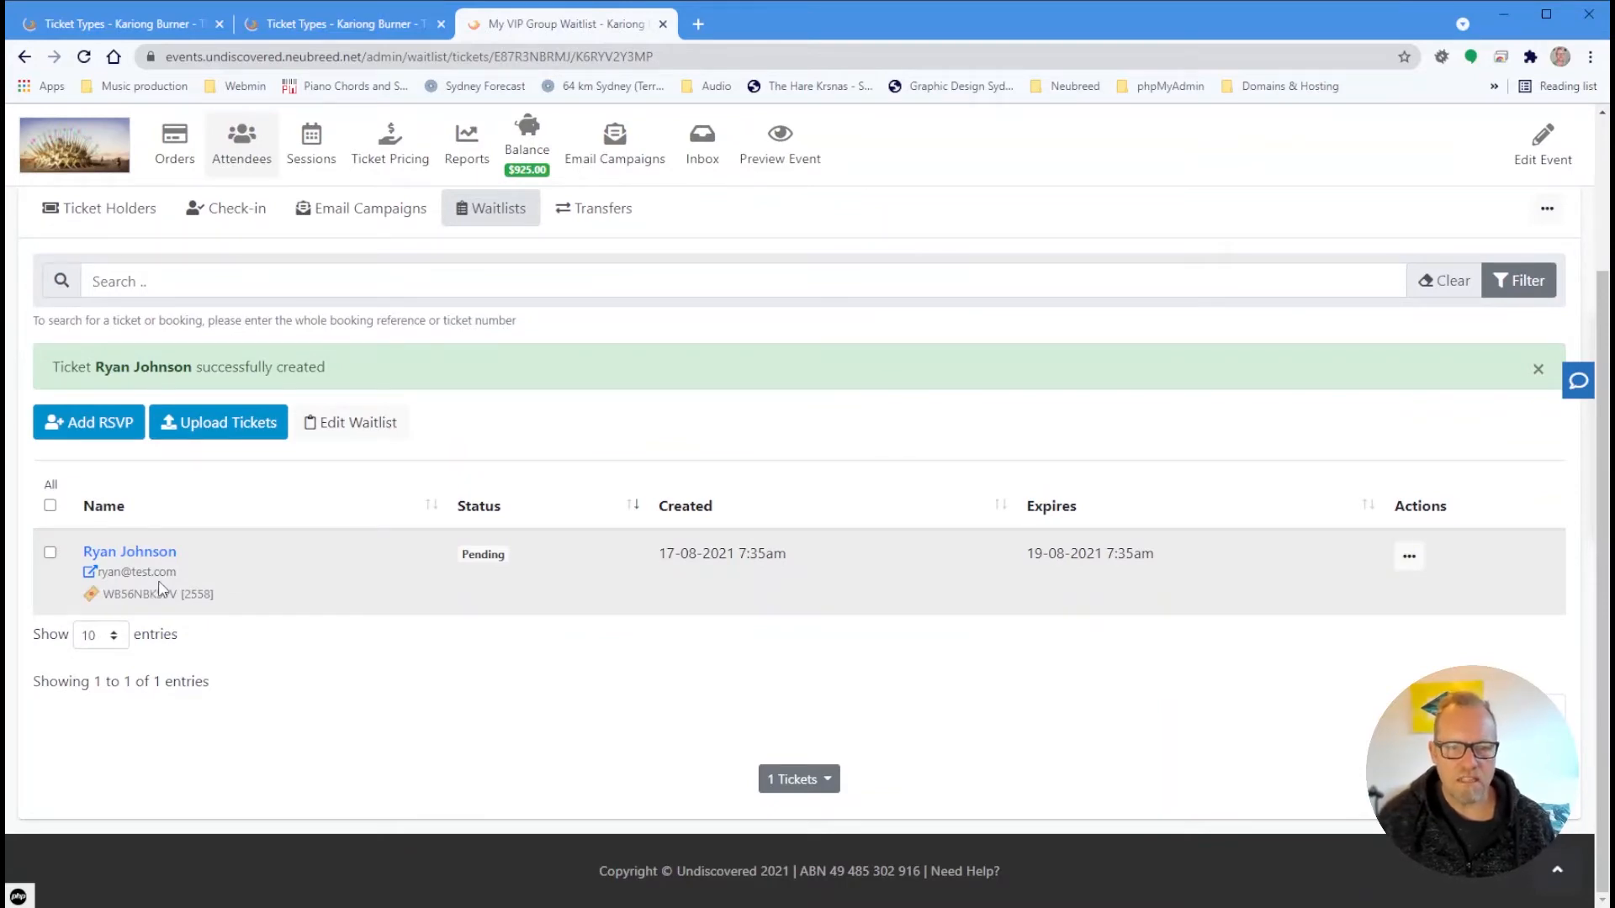
pyautogui.click(164, 552)
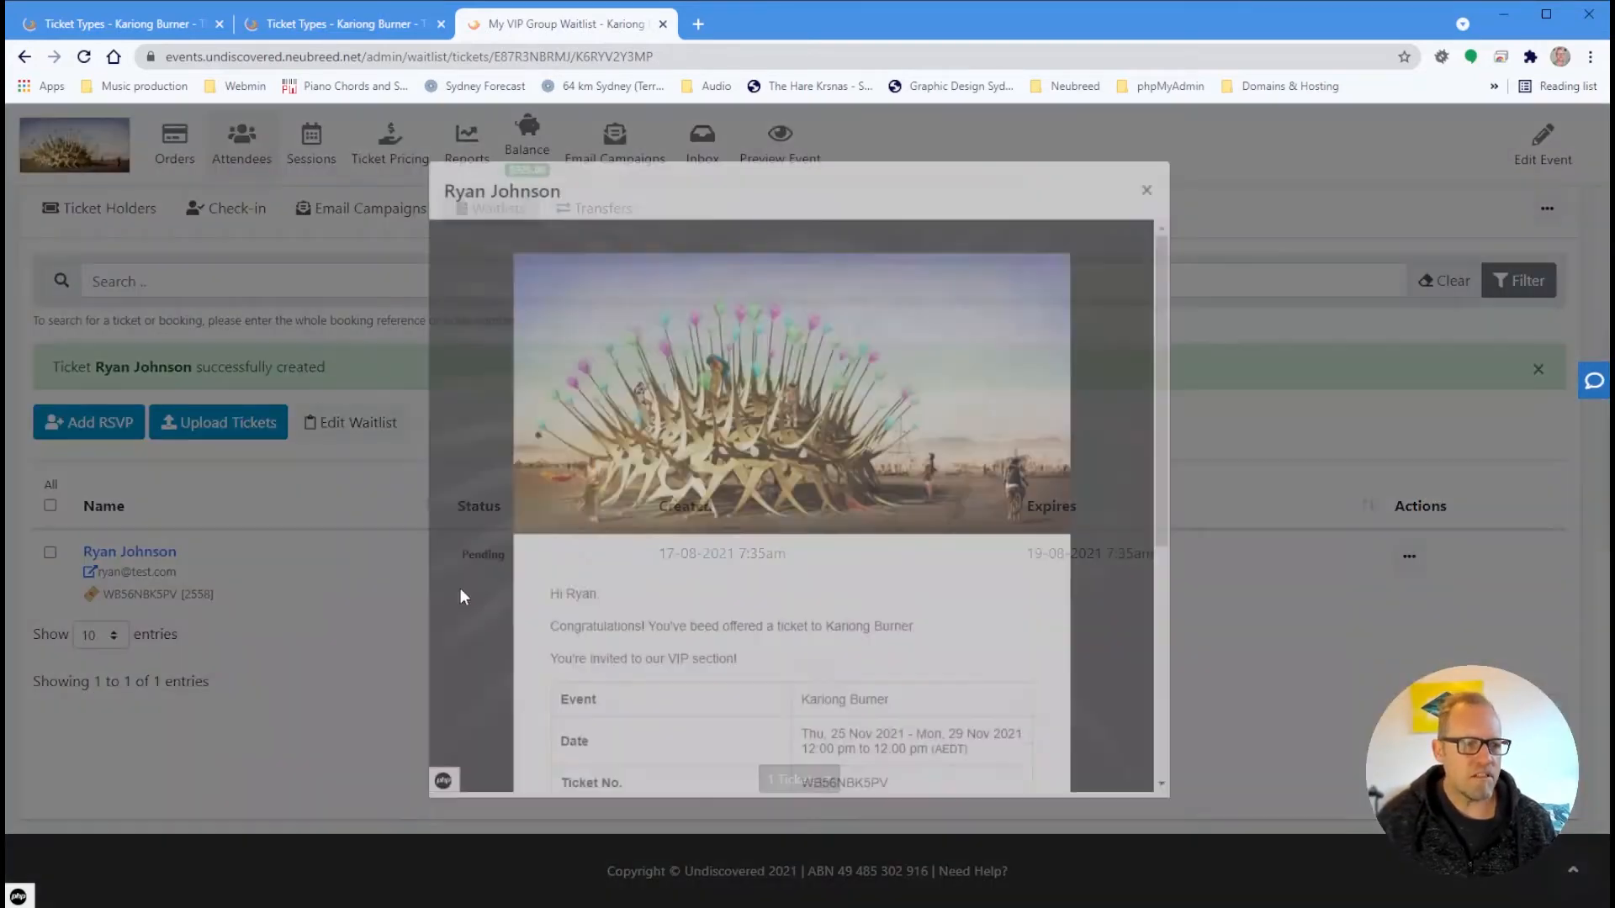
pyautogui.scroll(-5, 902, 492)
pyautogui.scroll(3, 910, 485)
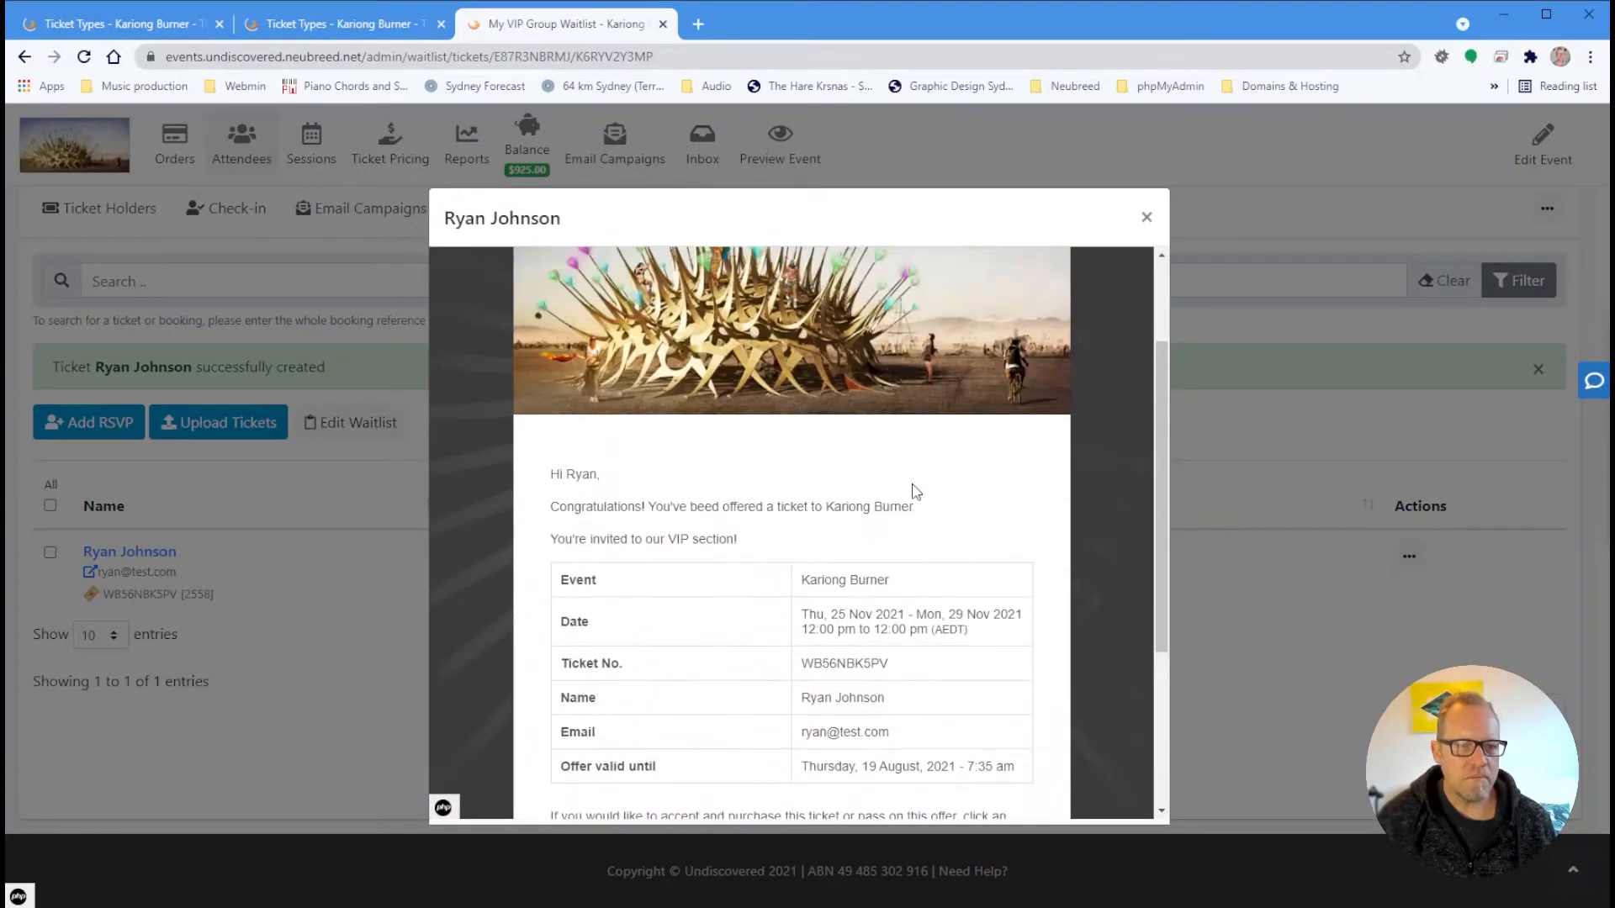
pyautogui.scroll(-3, 919, 487)
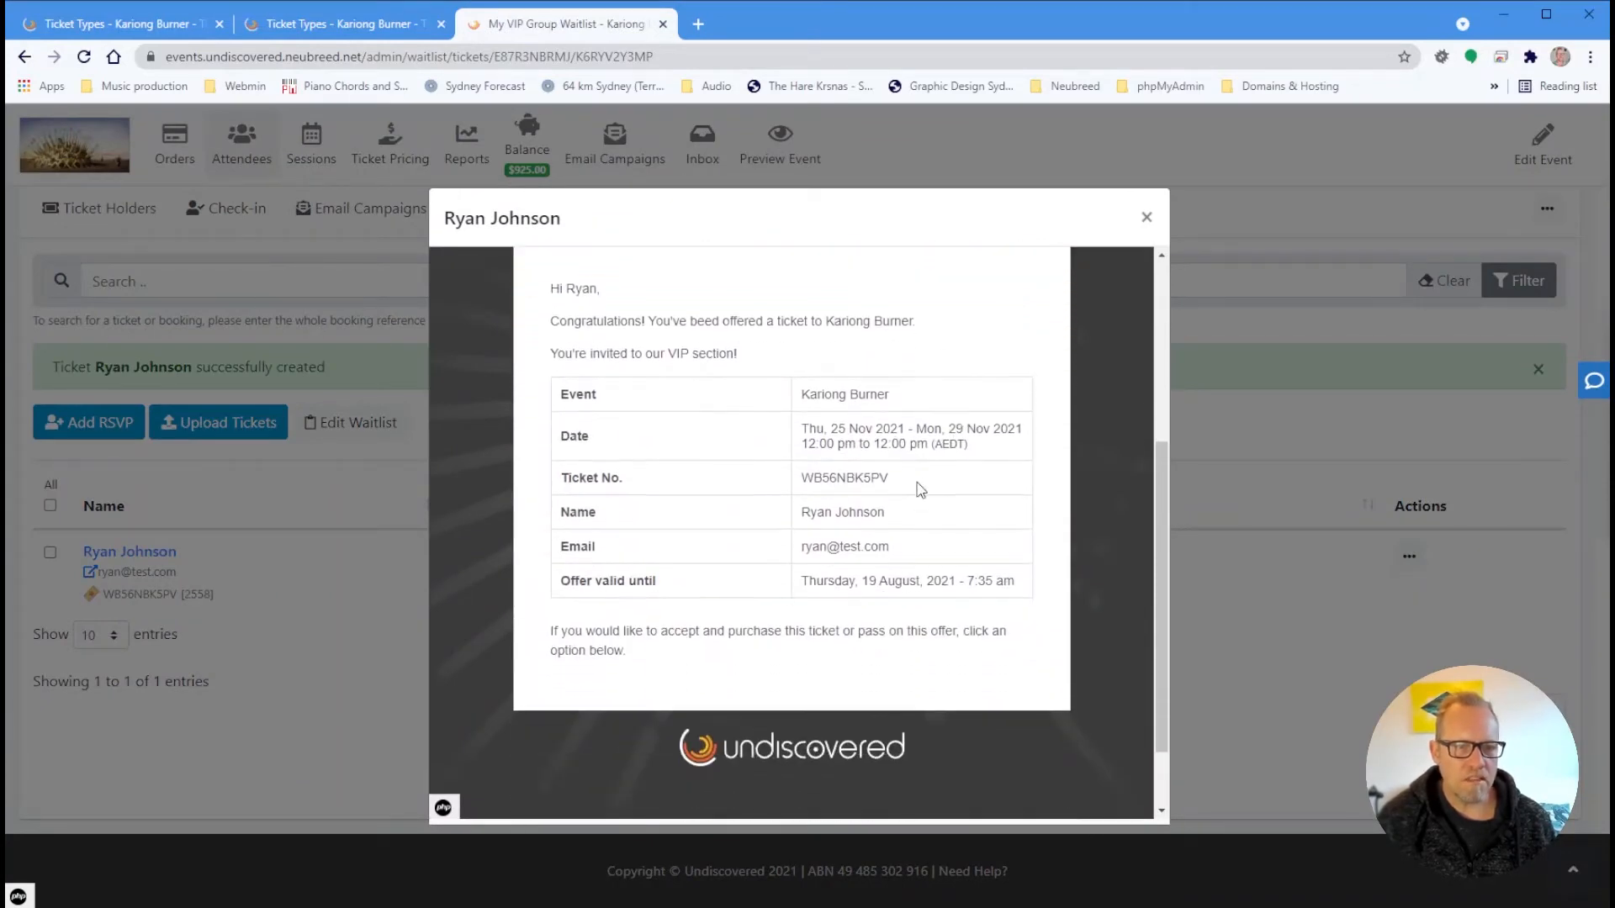
pyautogui.scroll(3, 845, 660)
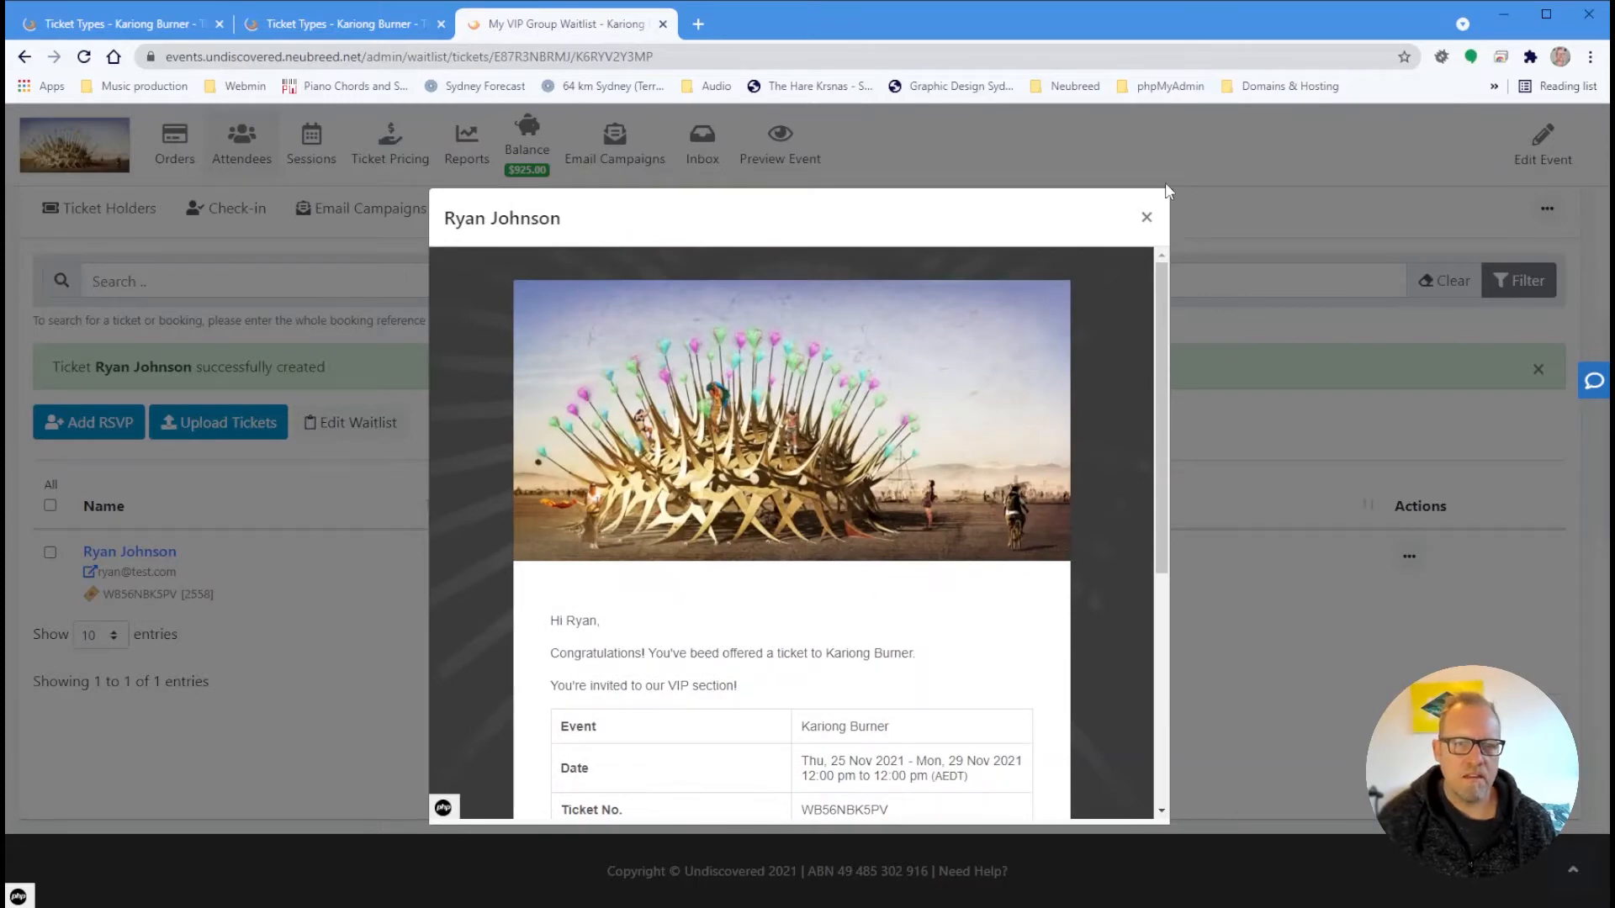
pyautogui.click(1146, 217)
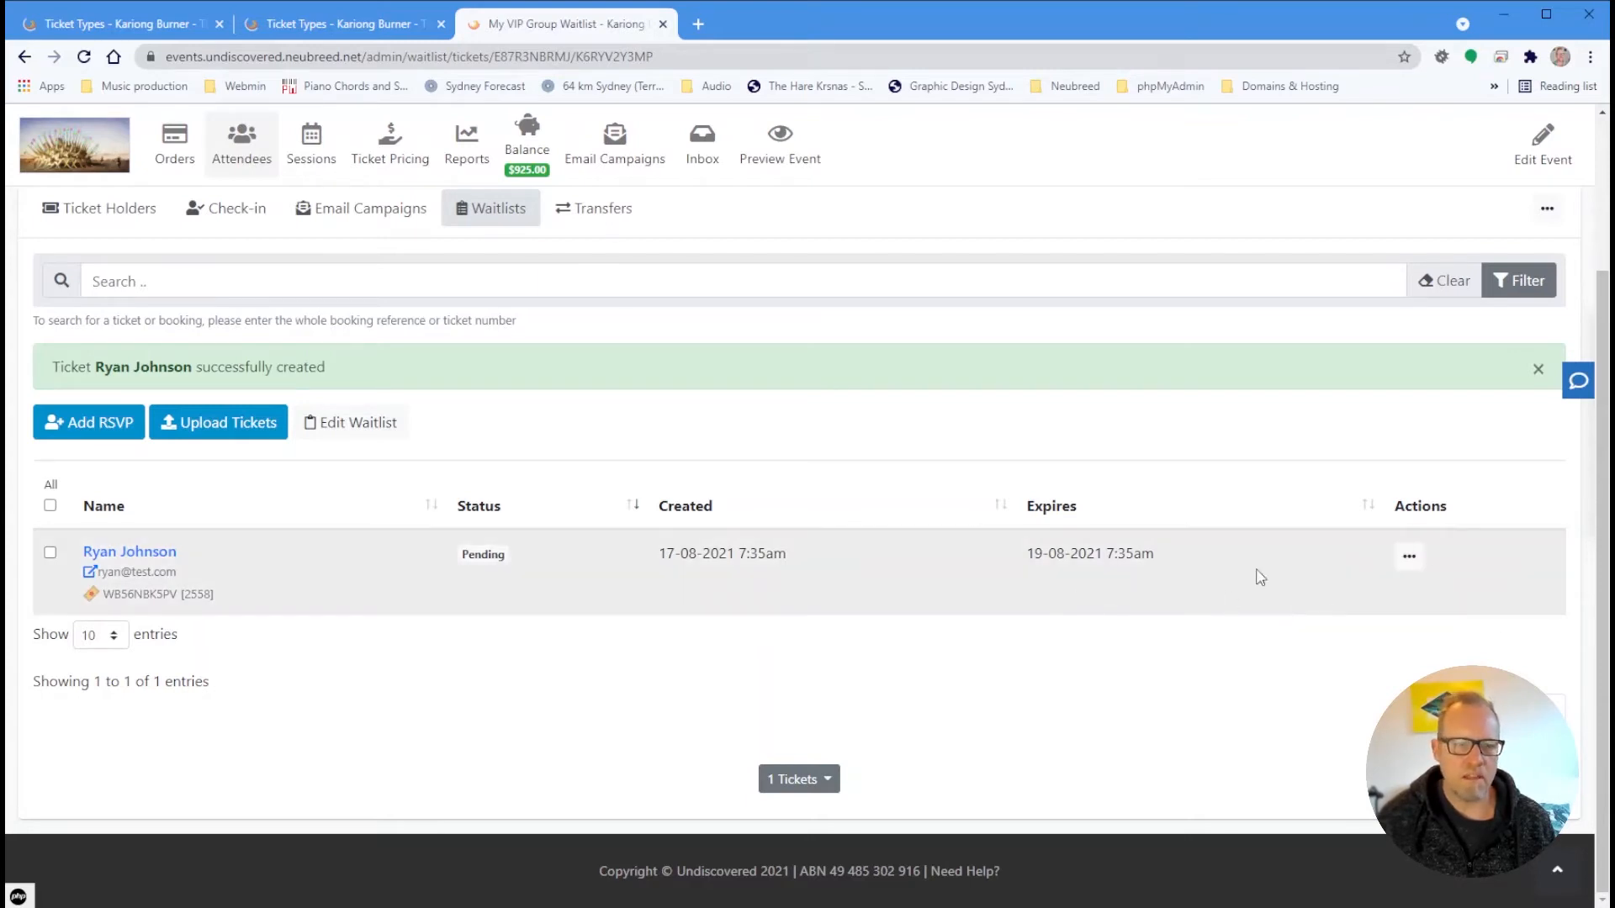
# Send the invite to the pending RSVP in My VIP Group
pyautogui.click(1407, 565)
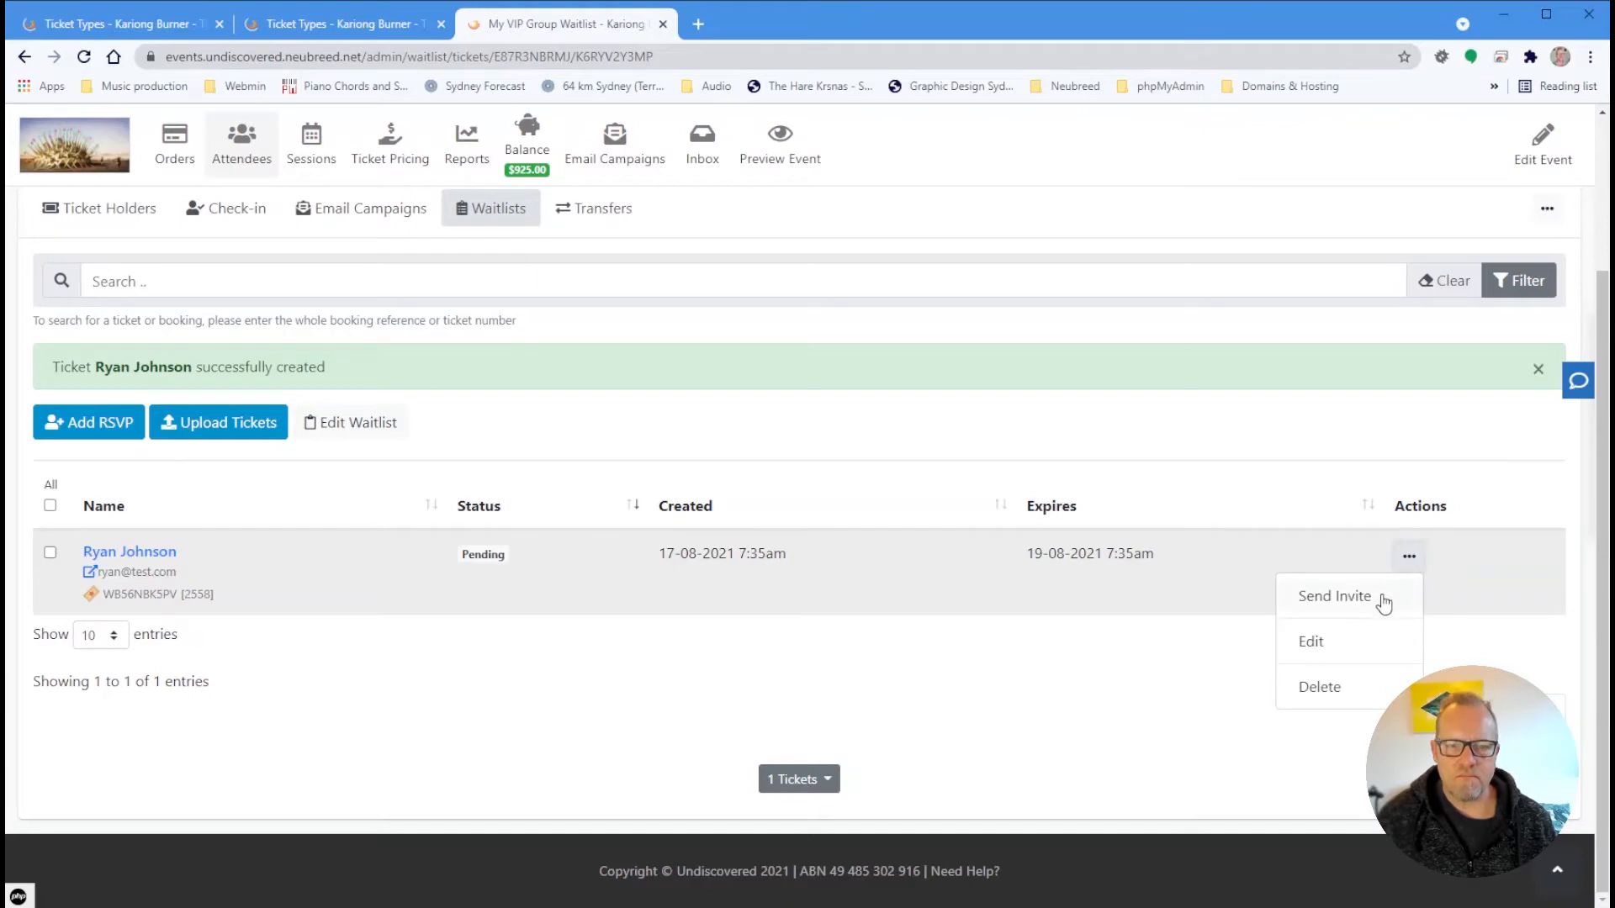
pyautogui.click(1387, 598)
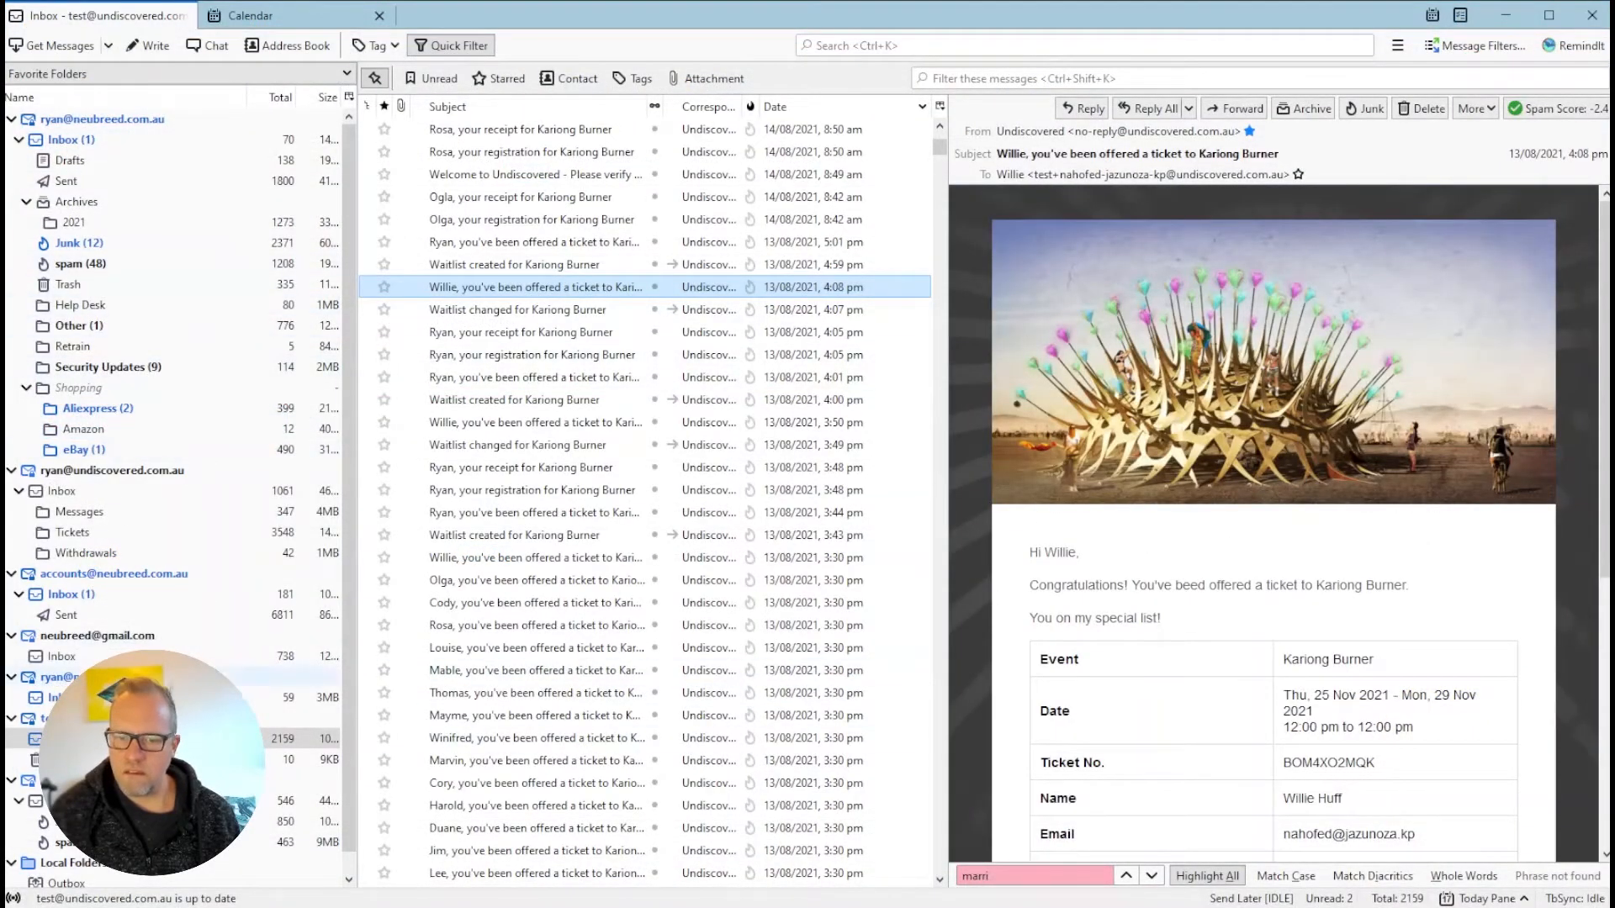
# Read the newest Kariong Burner VIP ticket-offer email and register interest with I'm Interested!
pyautogui.scroll(6, 492, 223)
pyautogui.click(482, 133)
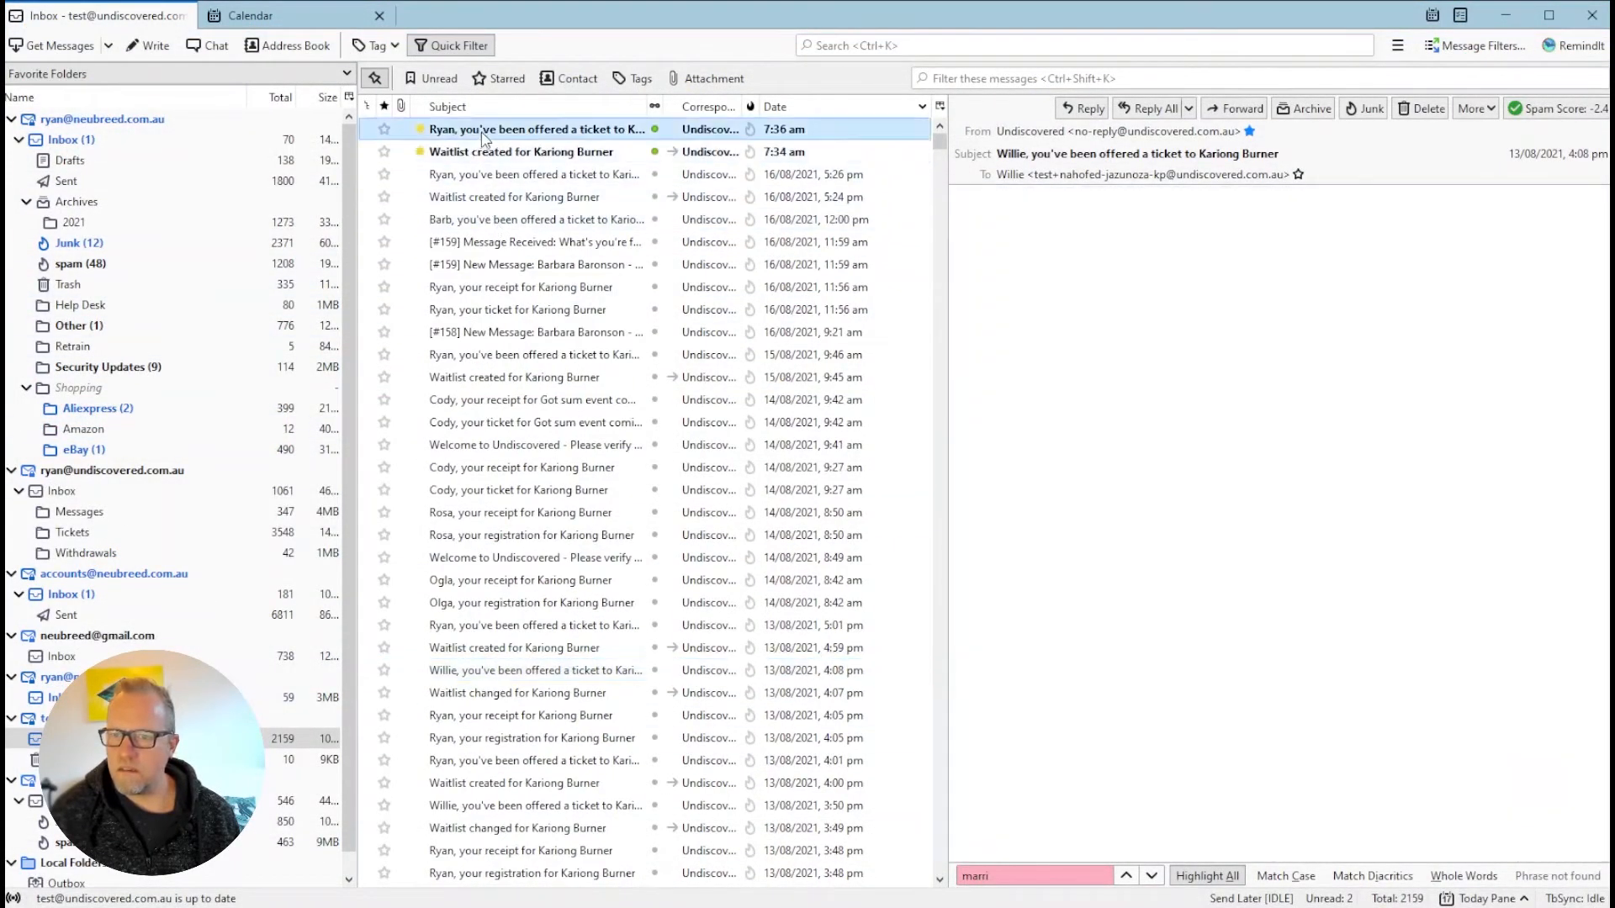
pyautogui.scroll(-5, 1357, 443)
pyautogui.scroll(4, 1357, 443)
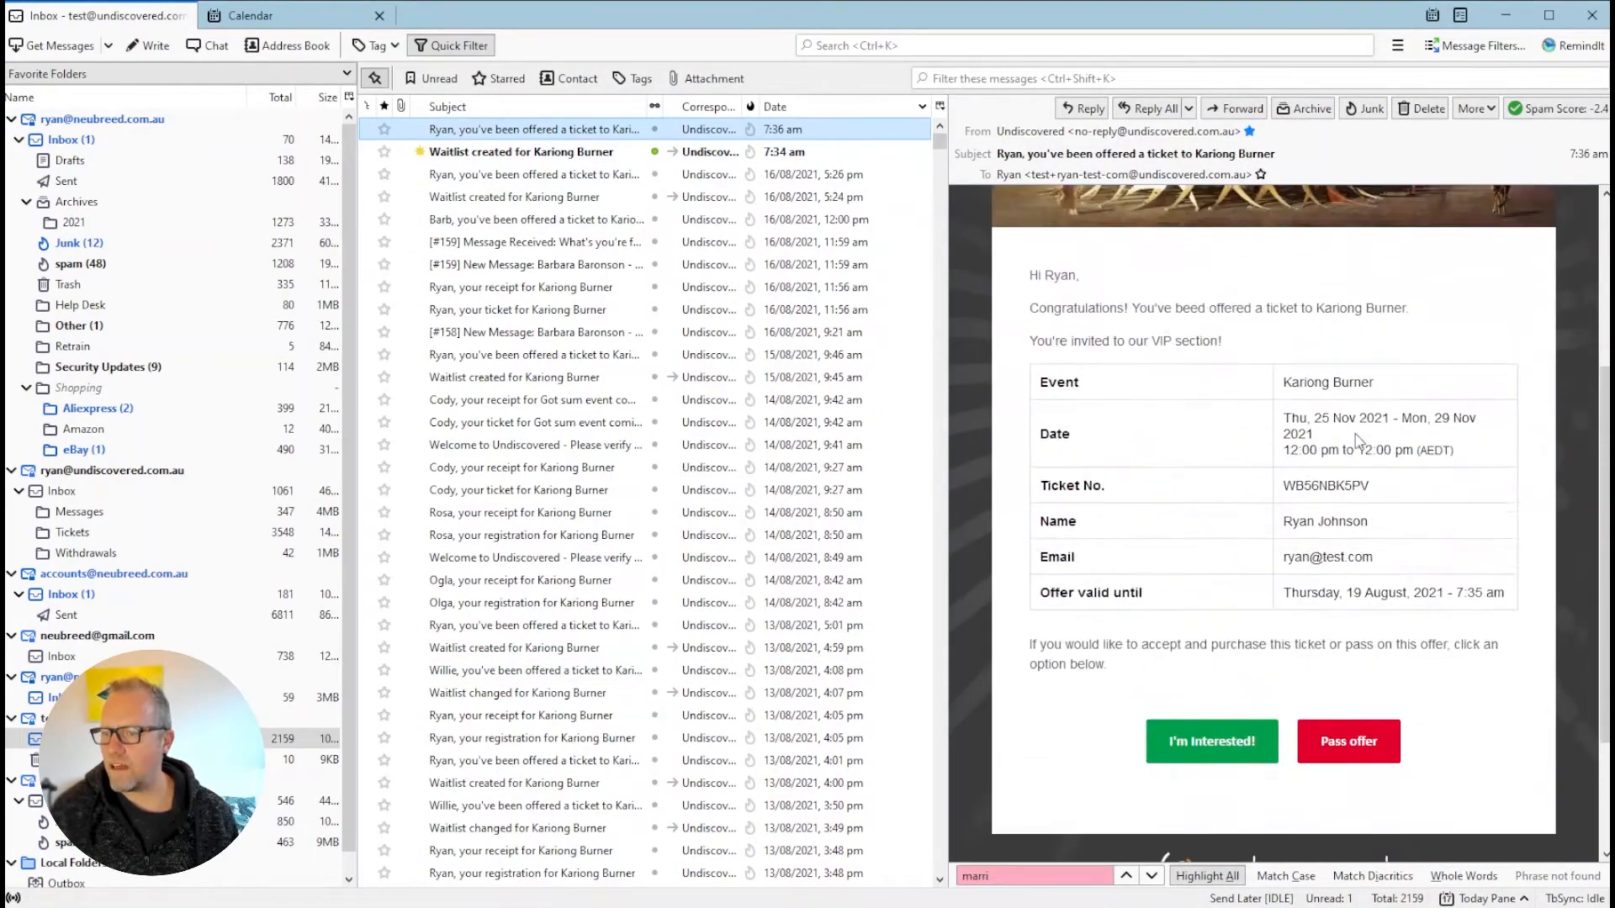
pyautogui.scroll(-5, 1358, 443)
pyautogui.scroll(5, 1357, 443)
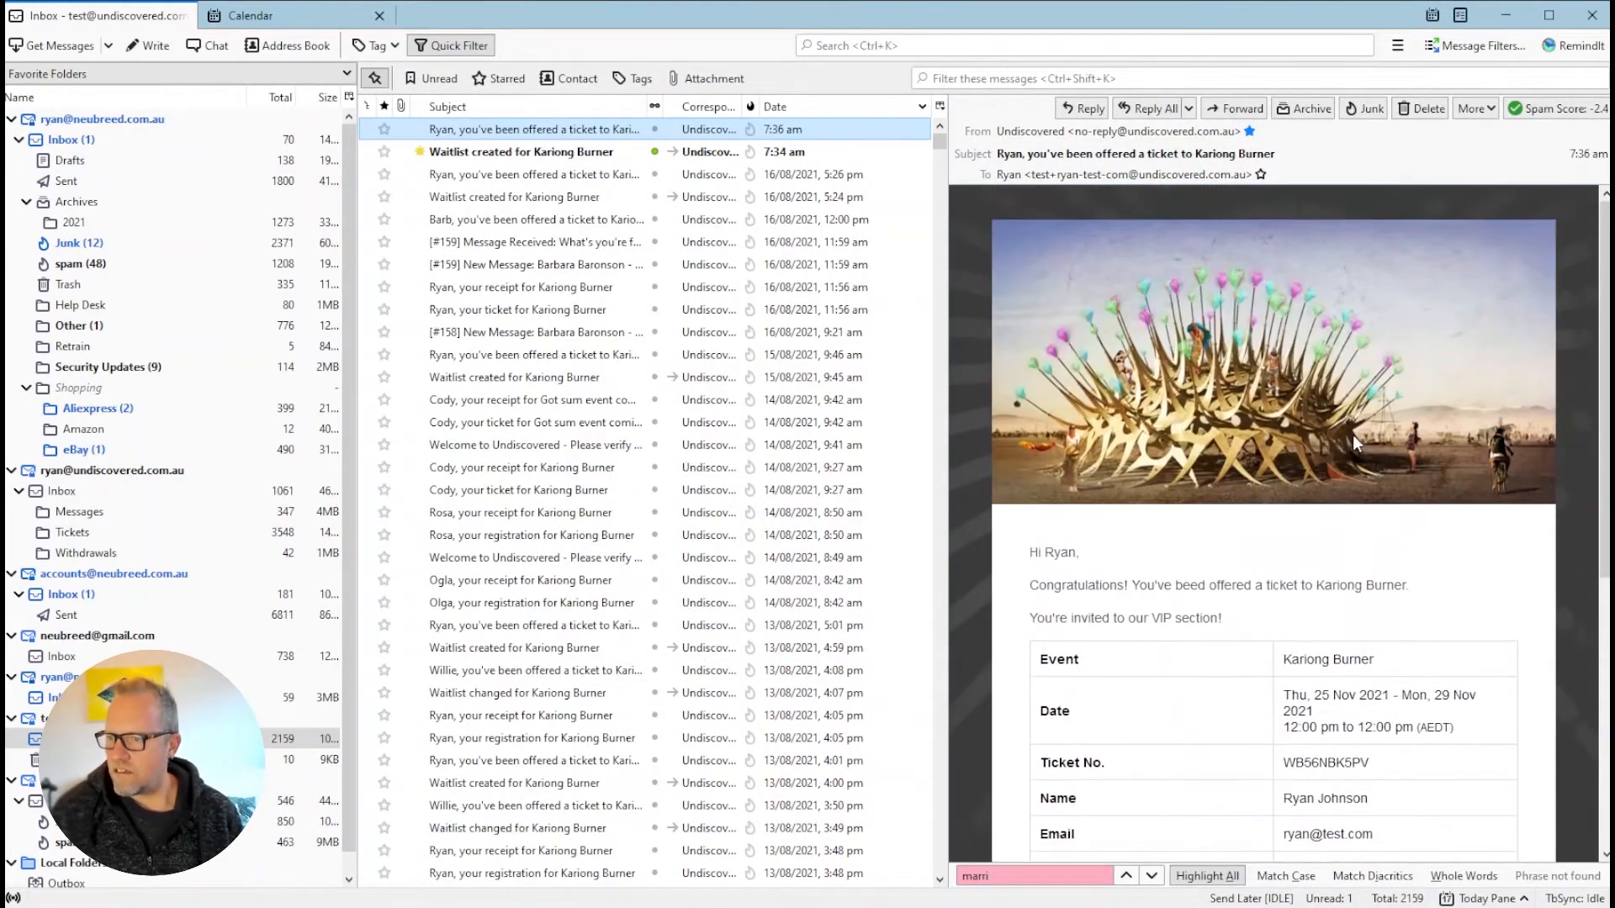
pyautogui.scroll(-4, 1270, 423)
pyautogui.scroll(-2, 1269, 423)
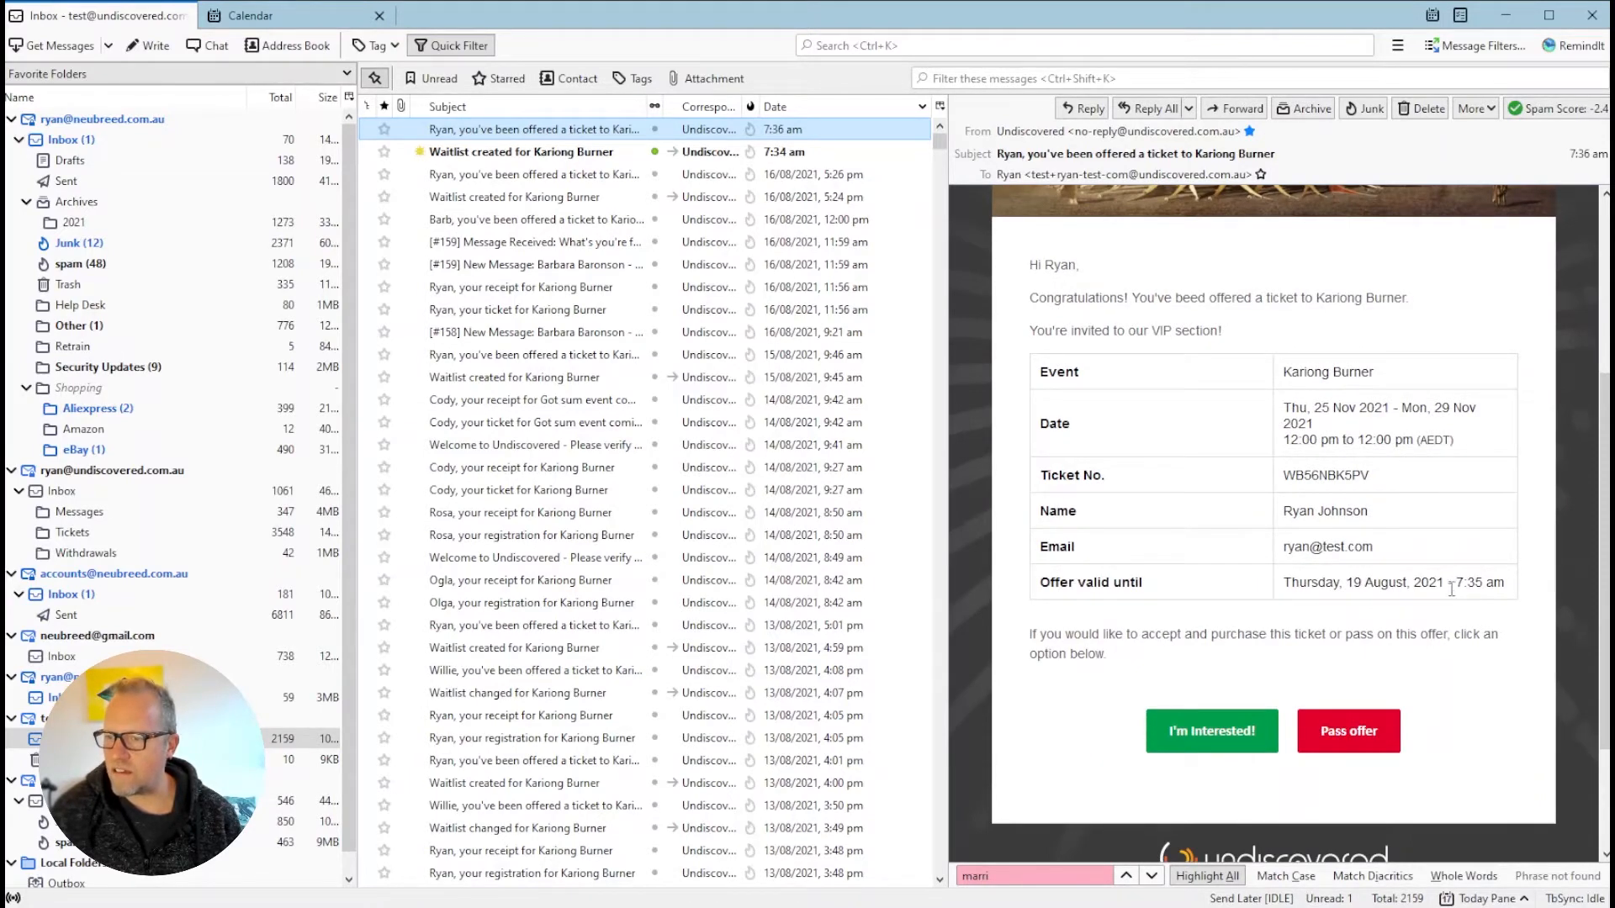
pyautogui.scroll(-4, 1443, 580)
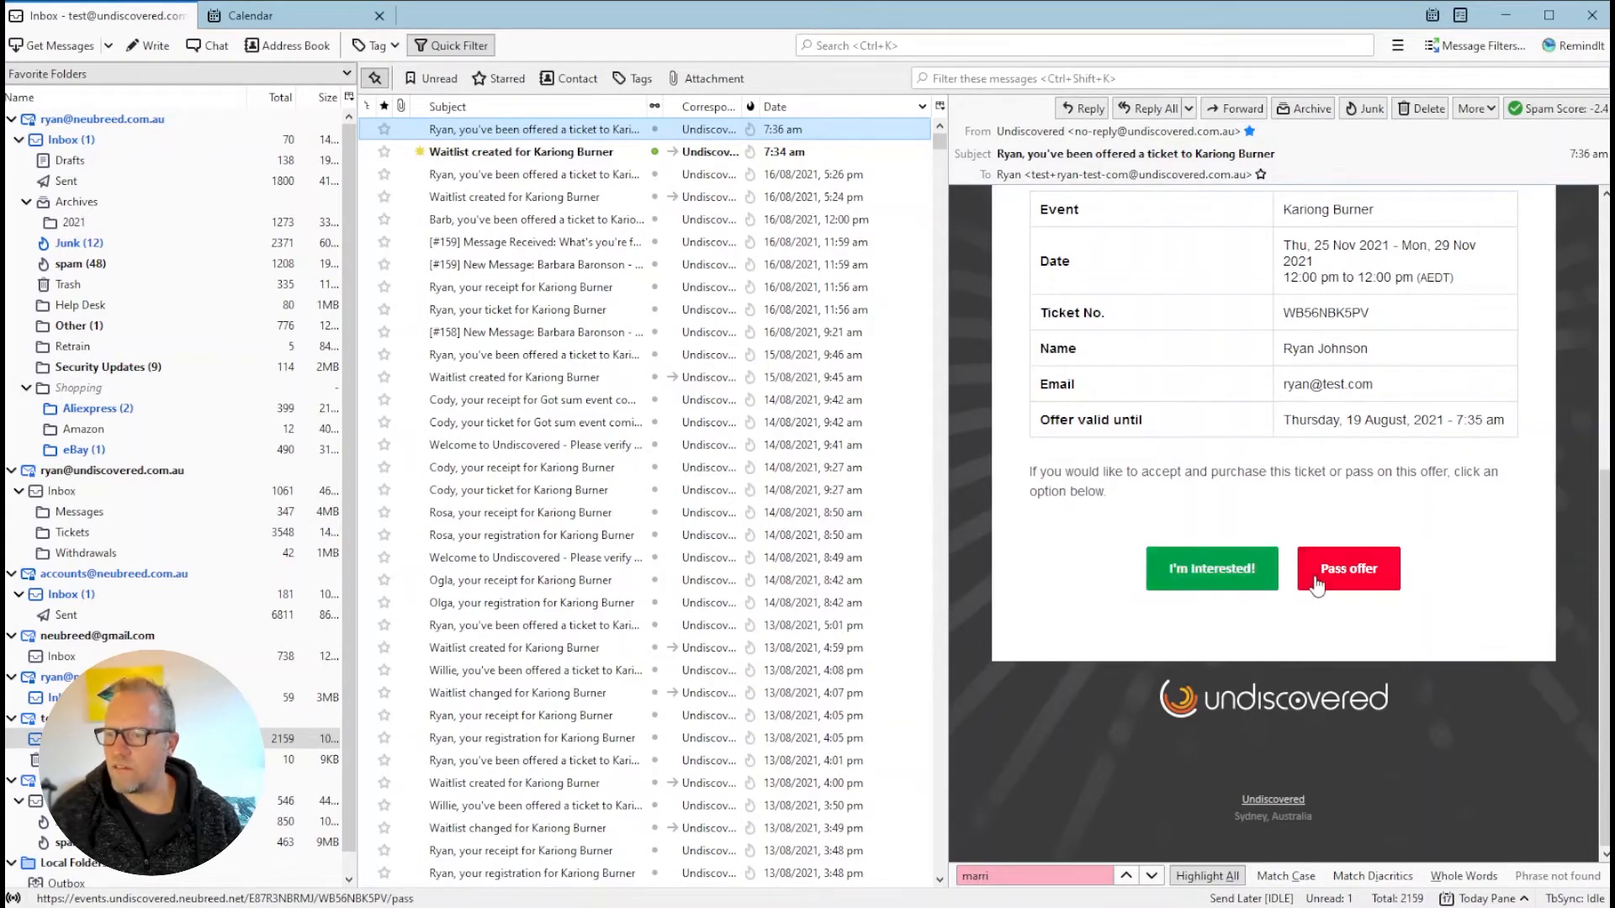
pyautogui.click(1247, 587)
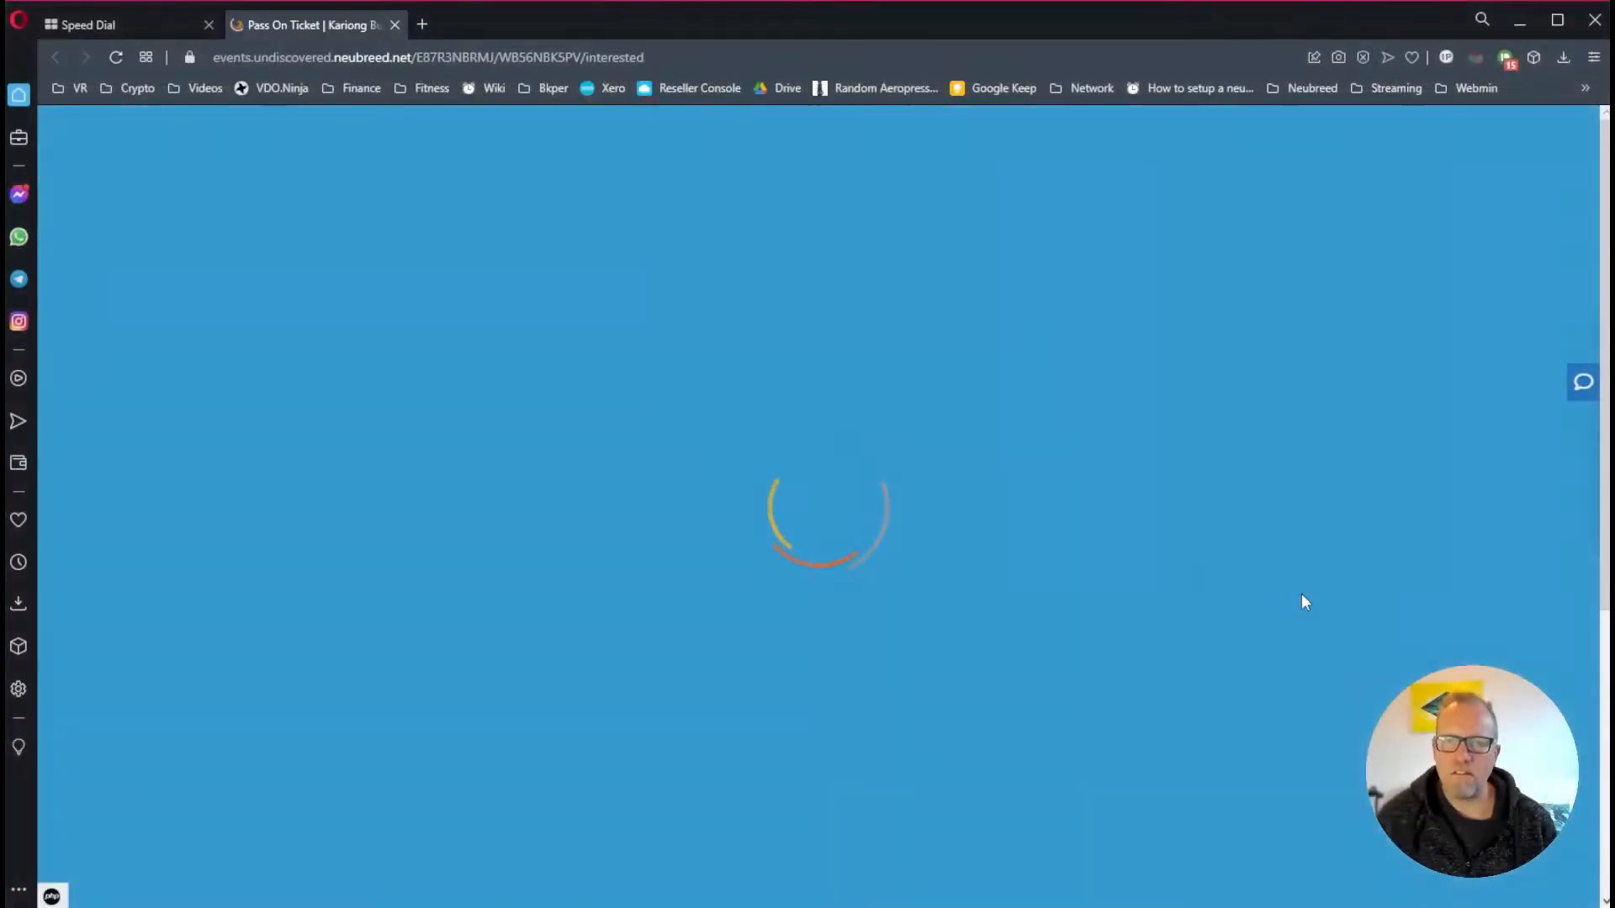
# Proceed to Purchase Tickets and find the My VIP Group Free Rego ticket under Ticket Information
pyautogui.scroll(-4, 1209, 452)
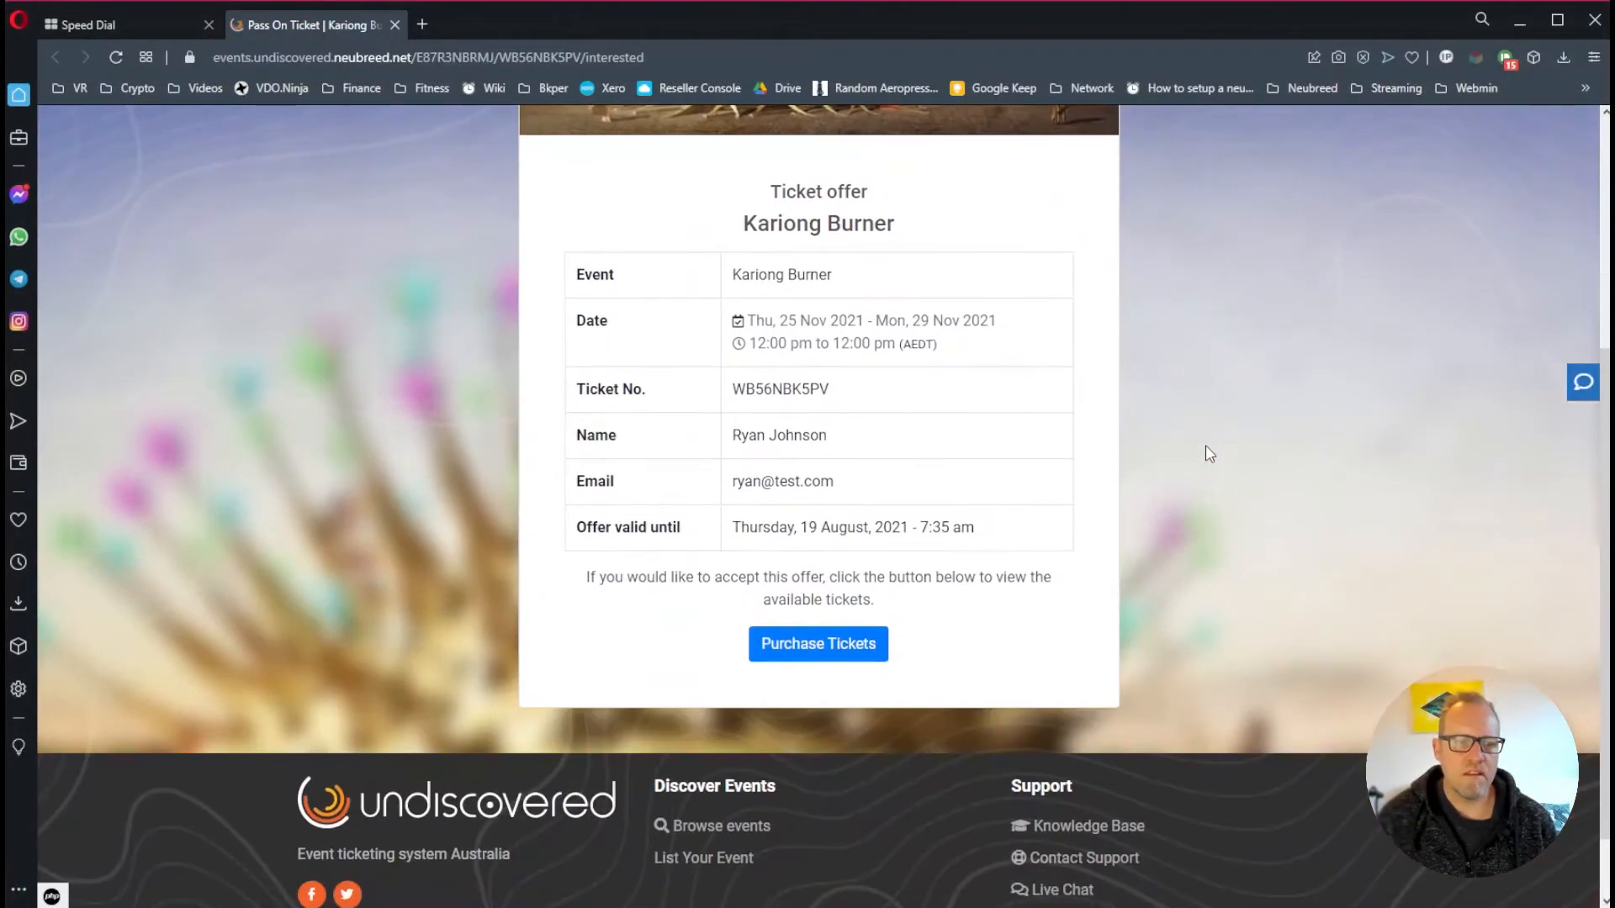
pyautogui.scroll(3, 1209, 454)
pyautogui.scroll(-2, 1215, 452)
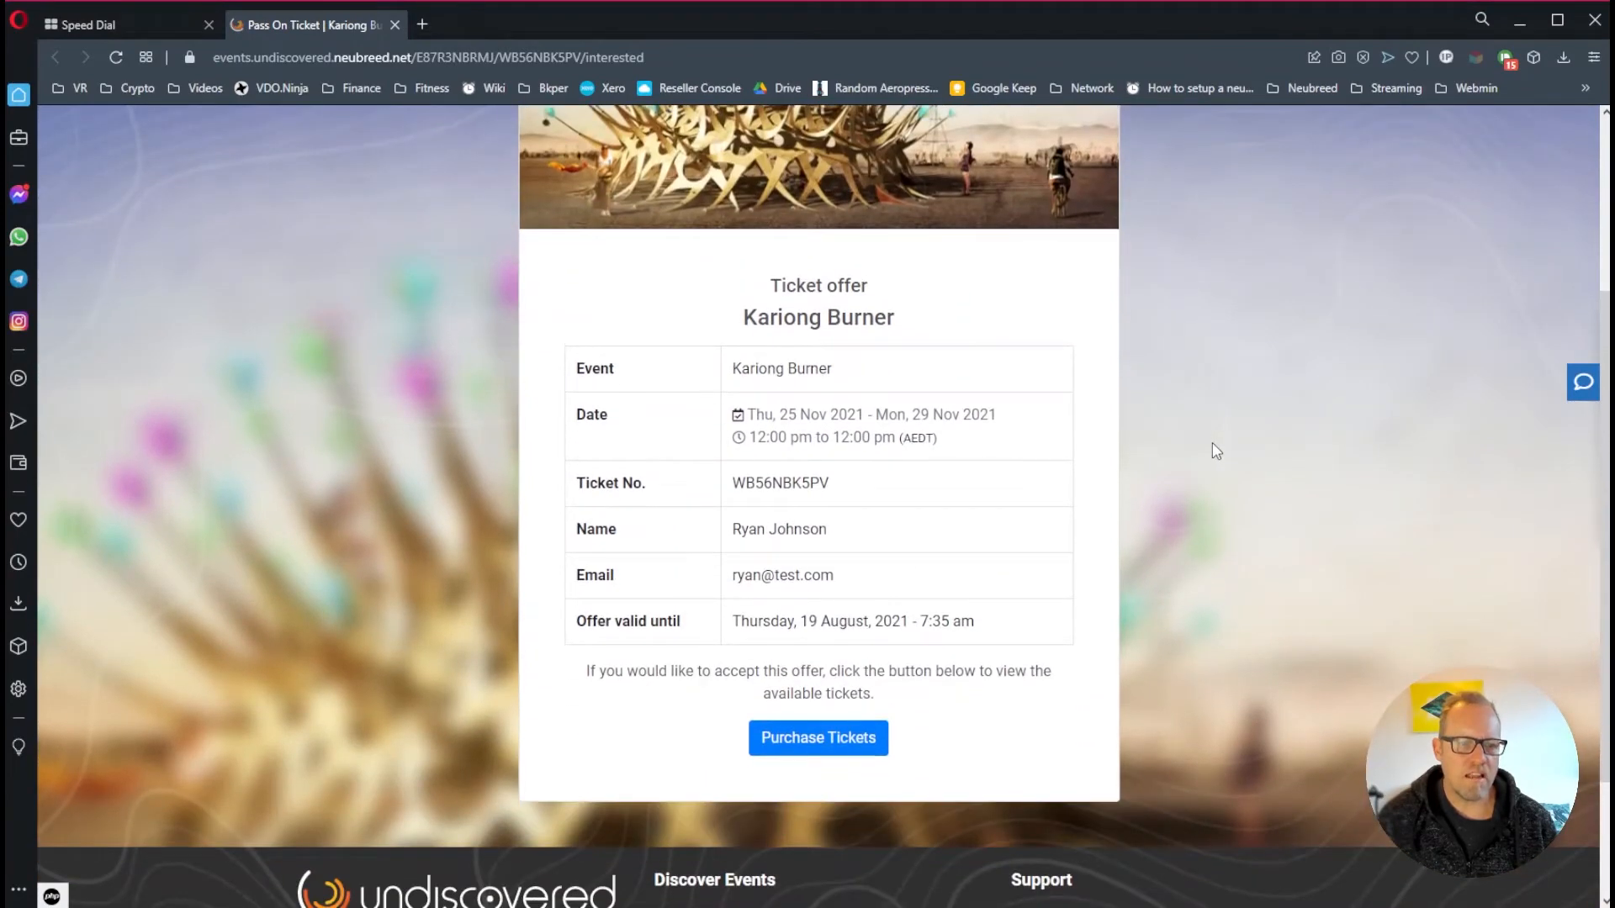
pyautogui.scroll(-1, 1202, 454)
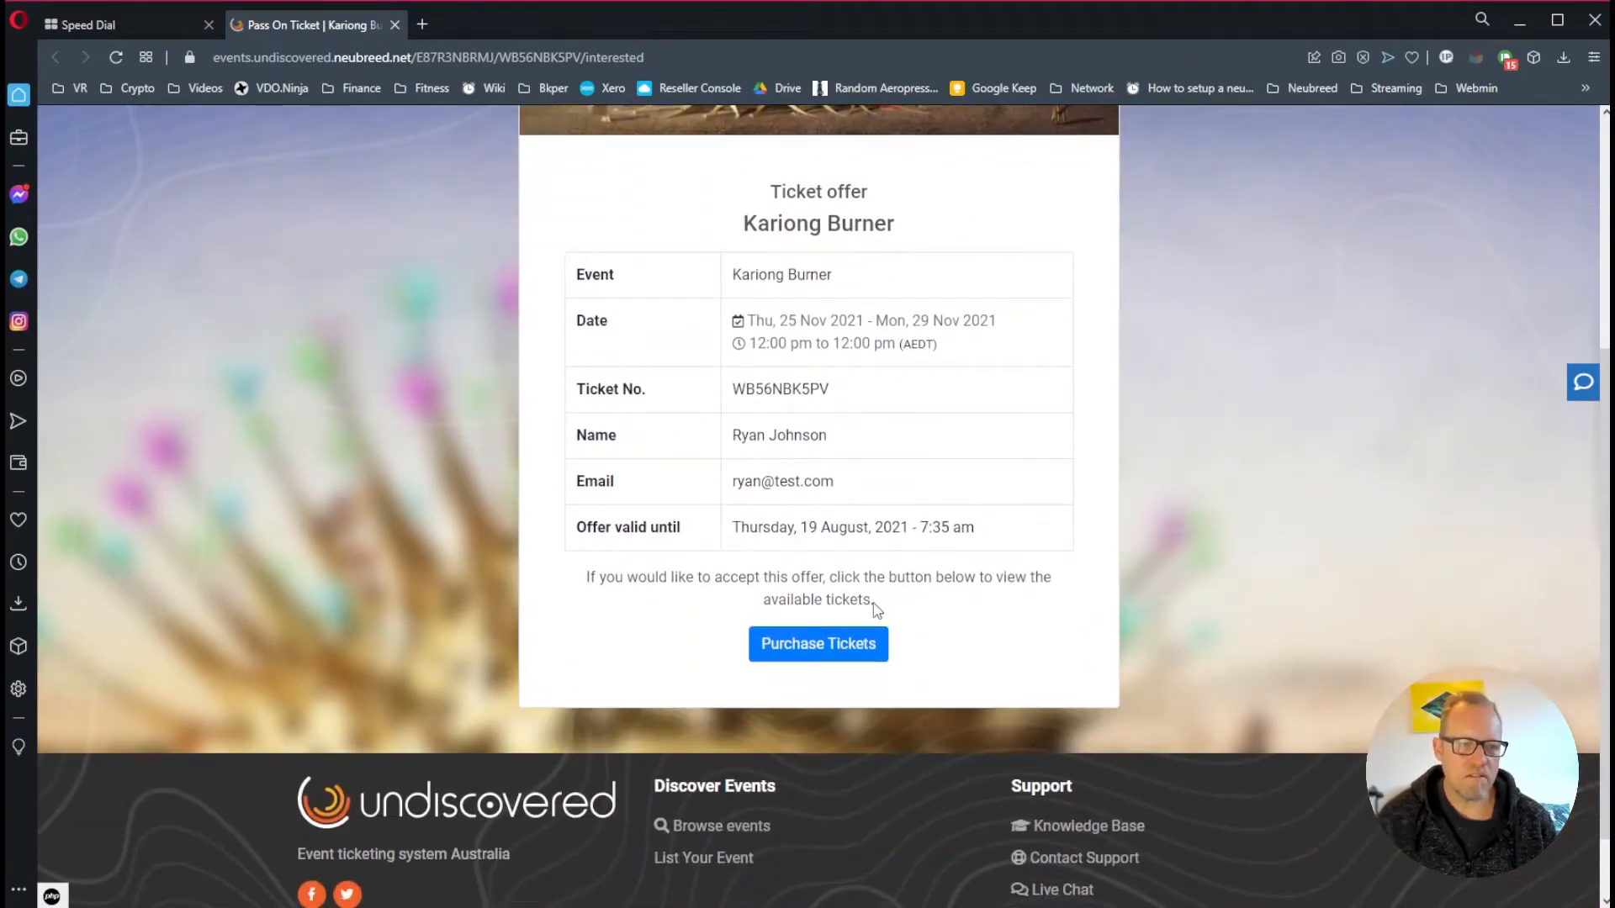
pyautogui.click(821, 652)
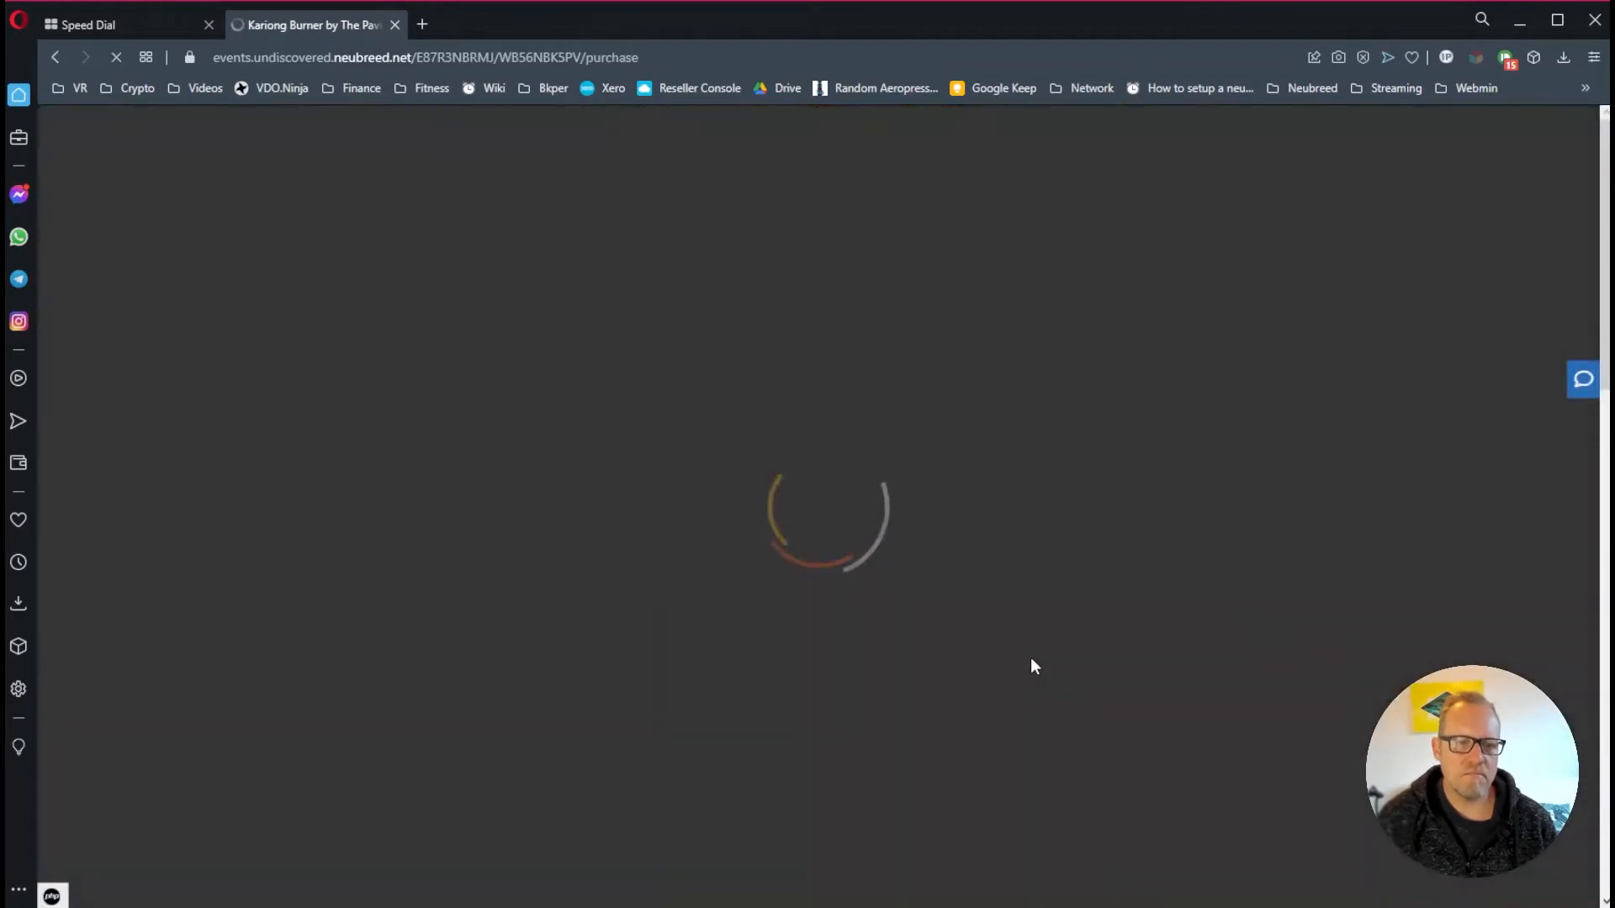
pyautogui.scroll(-5, 1057, 599)
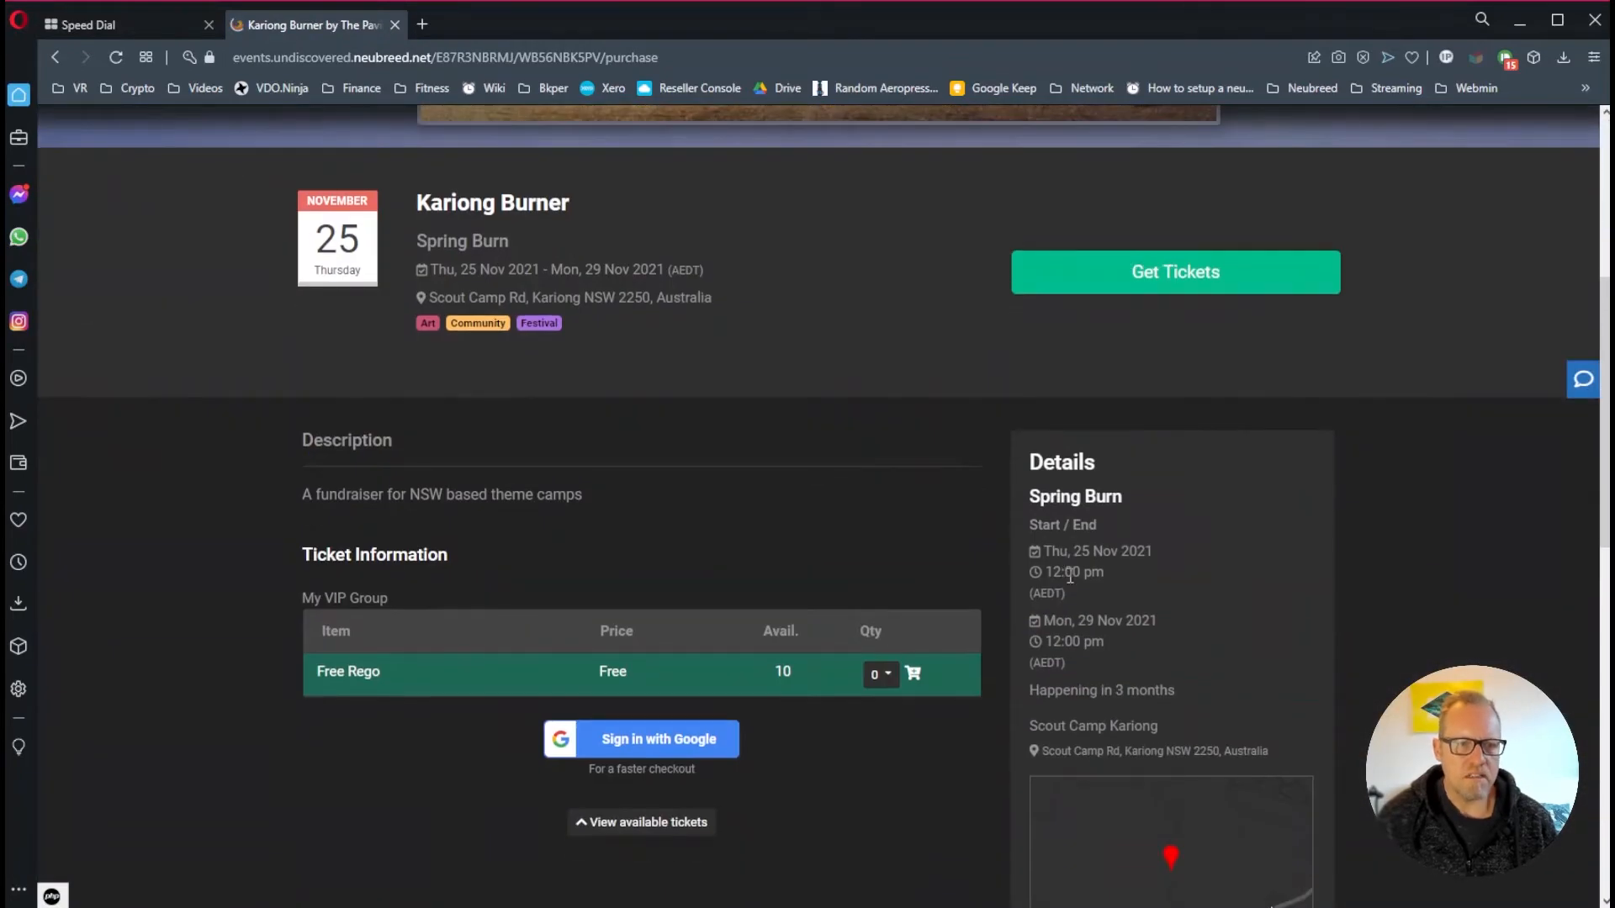
pyautogui.scroll(-3, 1075, 562)
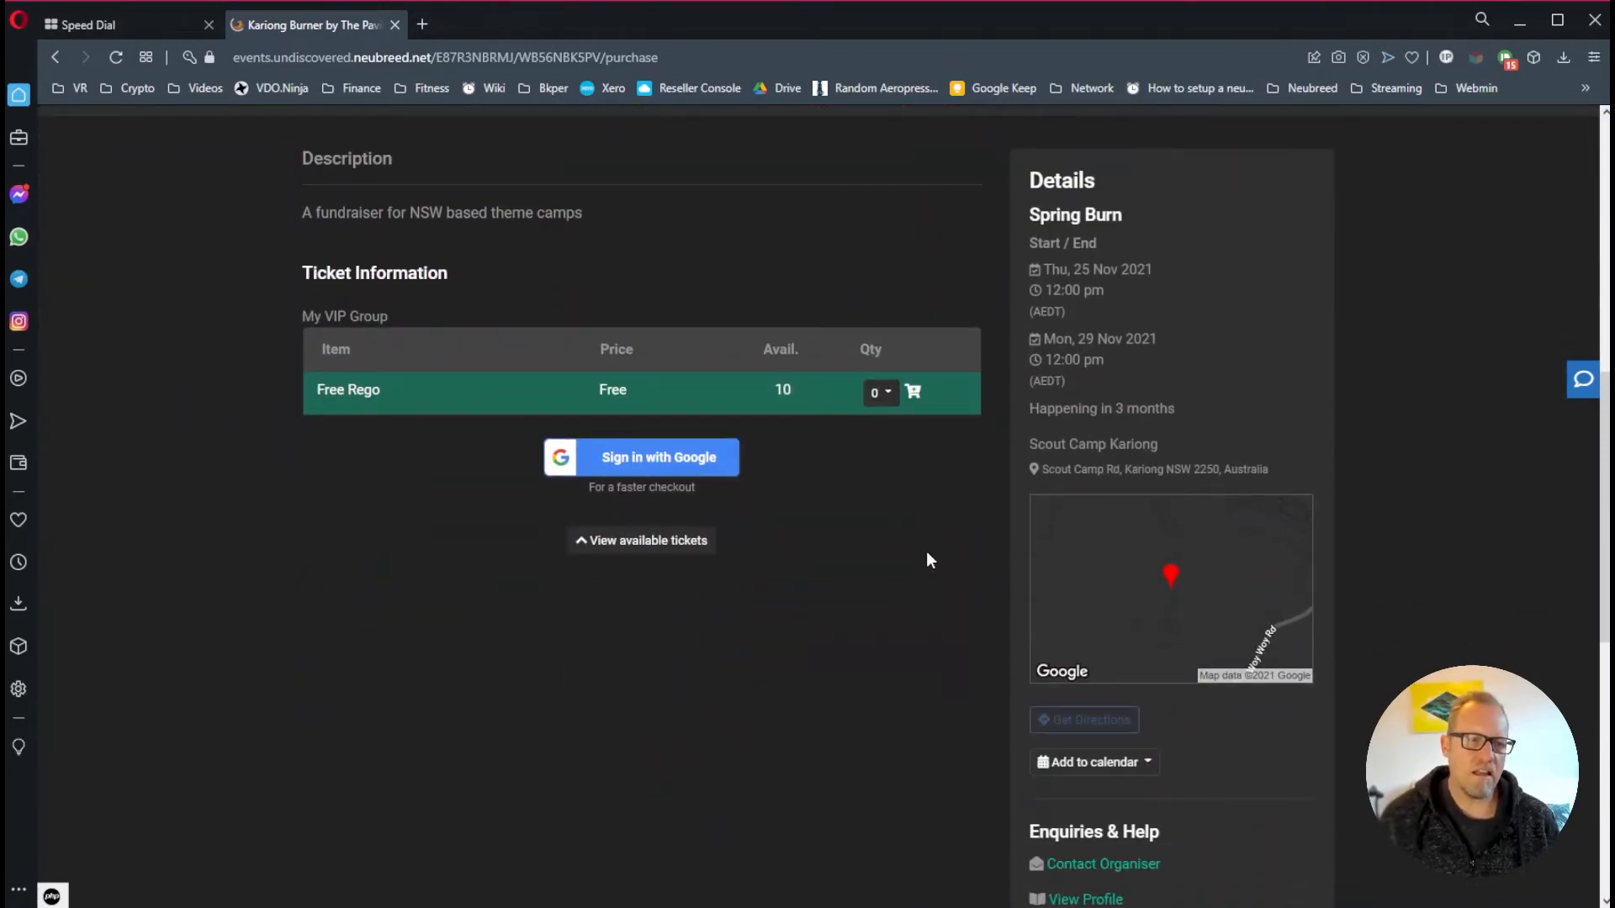
pyautogui.scroll(3, 860, 657)
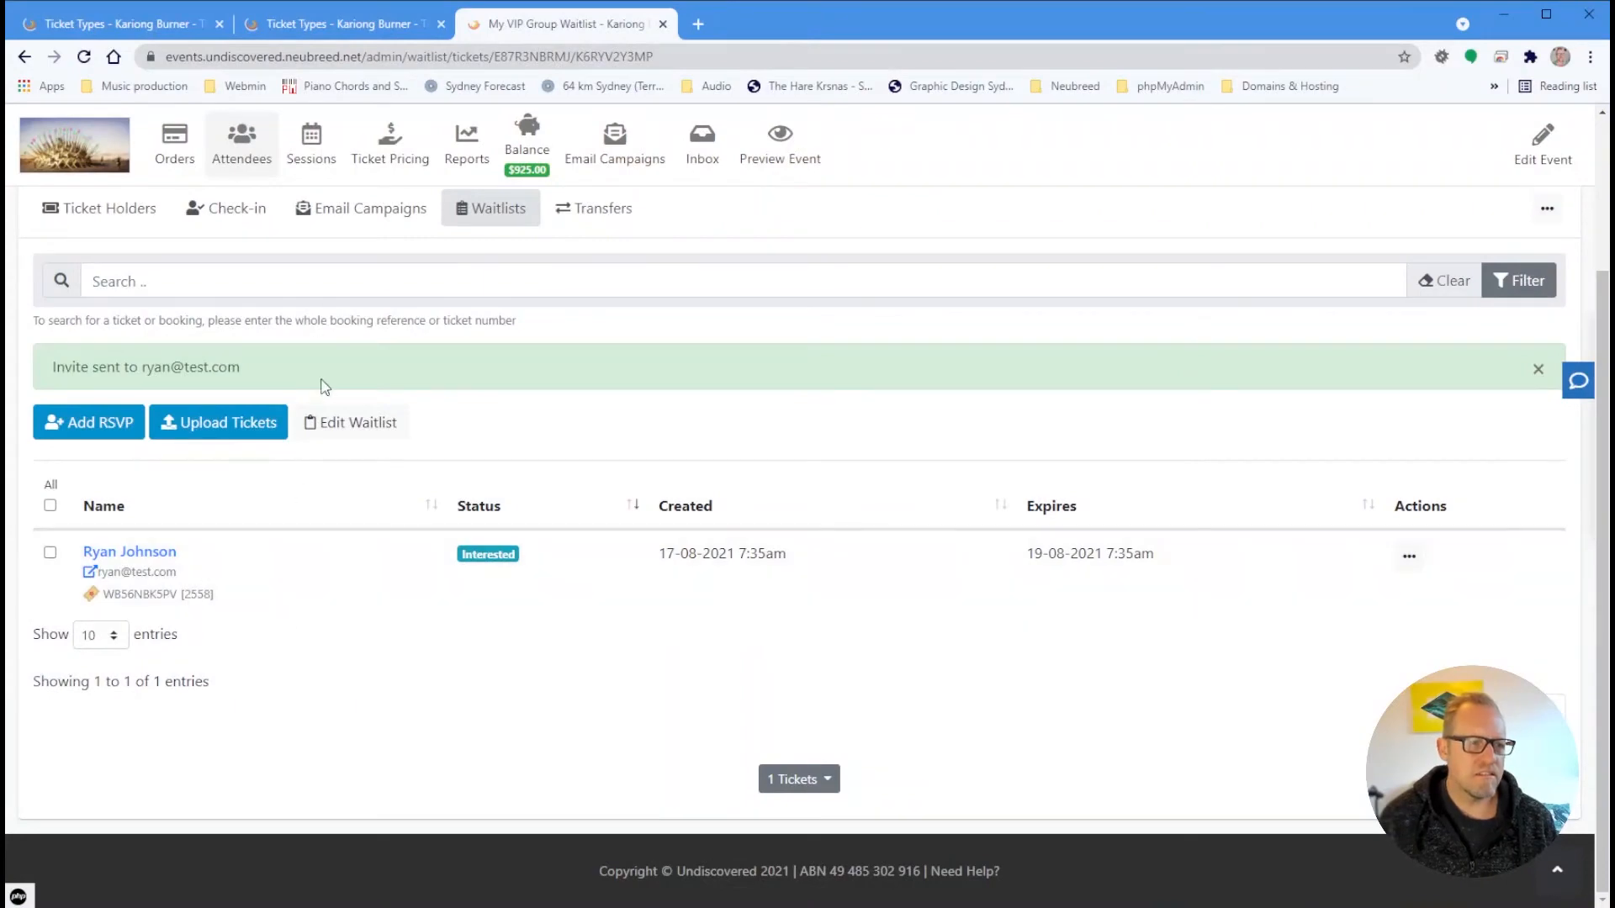
# Add Burn Ticket to My VIP Group's allowed ticket types and save the waitlist
pyautogui.click(348, 422)
pyautogui.scroll(-5, 588, 606)
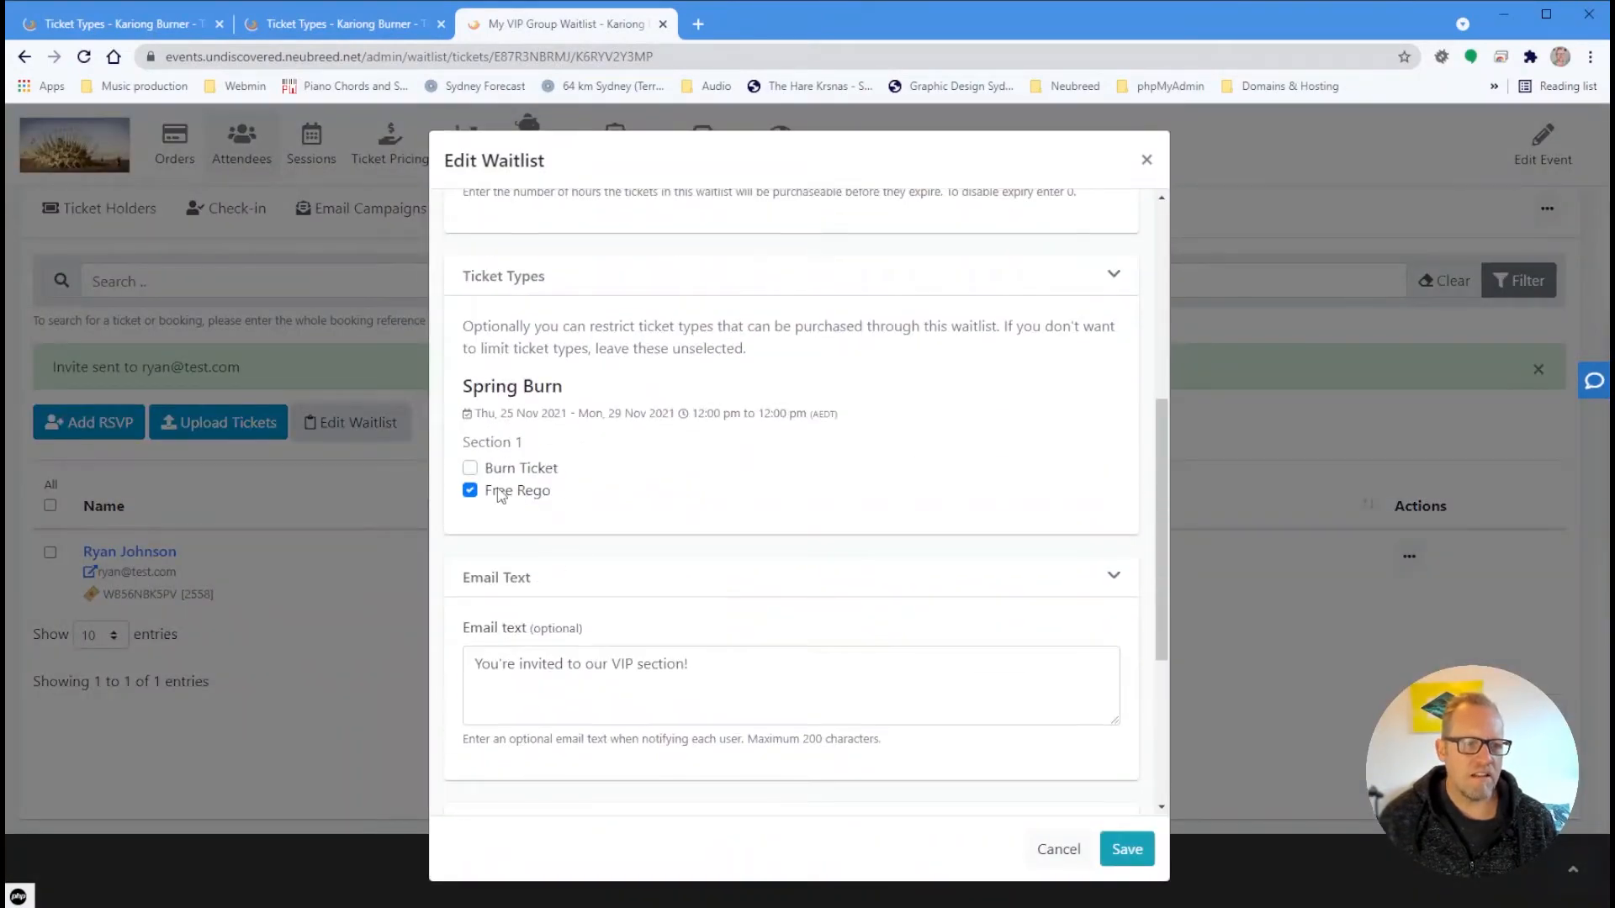
pyautogui.click(470, 469)
pyautogui.scroll(-2, 504, 492)
pyautogui.click(1127, 849)
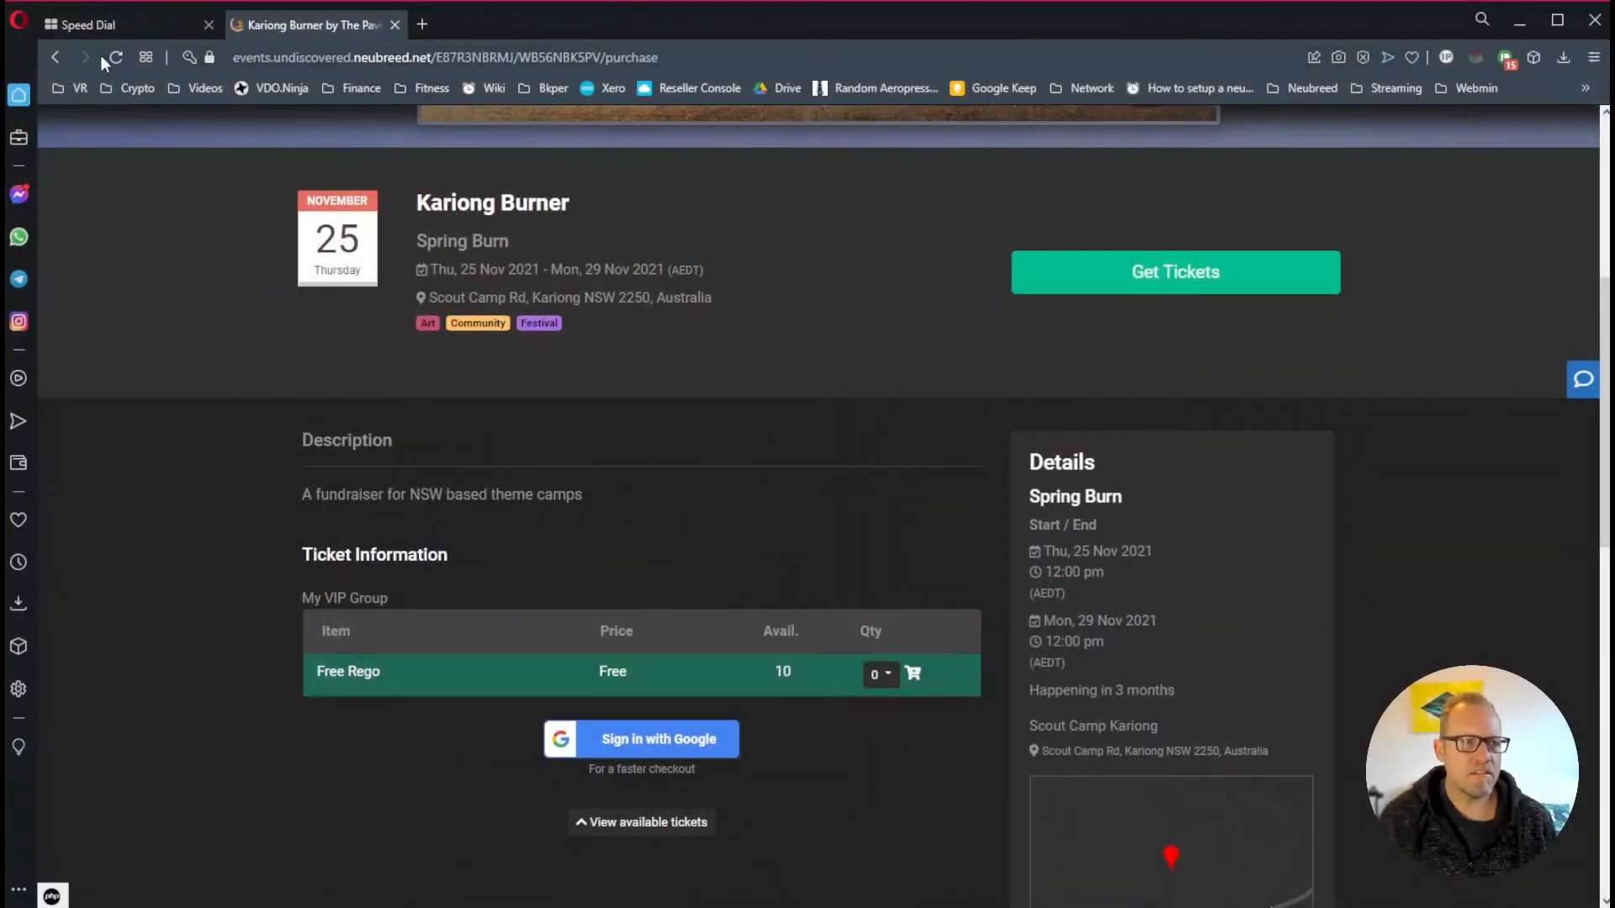
# Reload the purchase page to confirm Burn Ticket ($185.00) now appears beside Free Rego
pyautogui.click(114, 57)
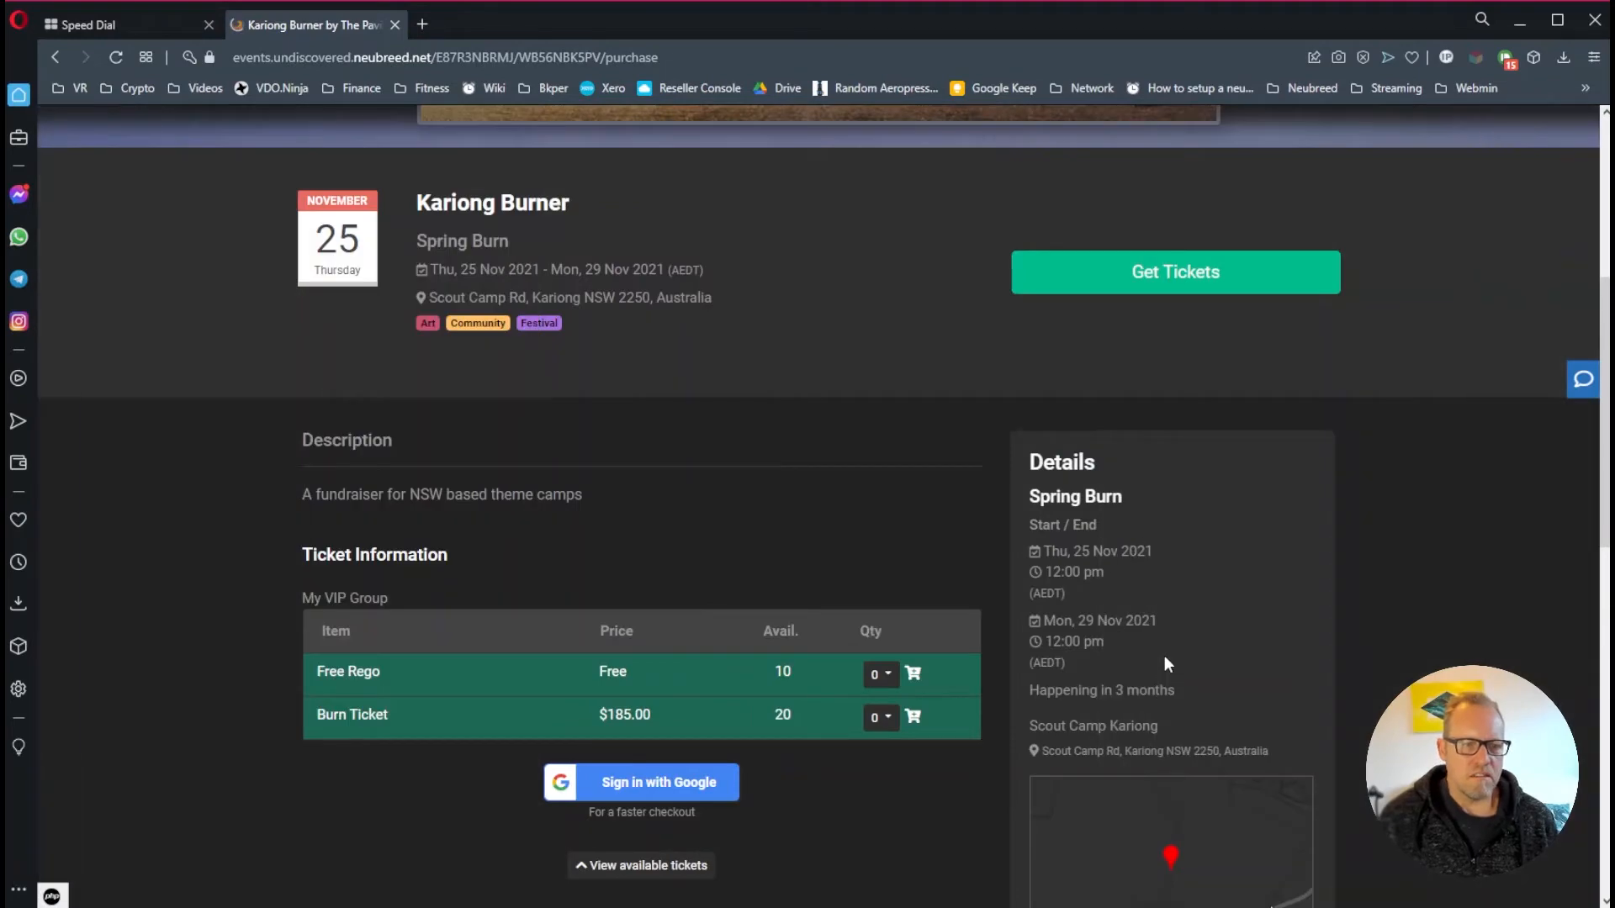
pyautogui.scroll(-5, 1164, 654)
pyautogui.scroll(4, 1166, 653)
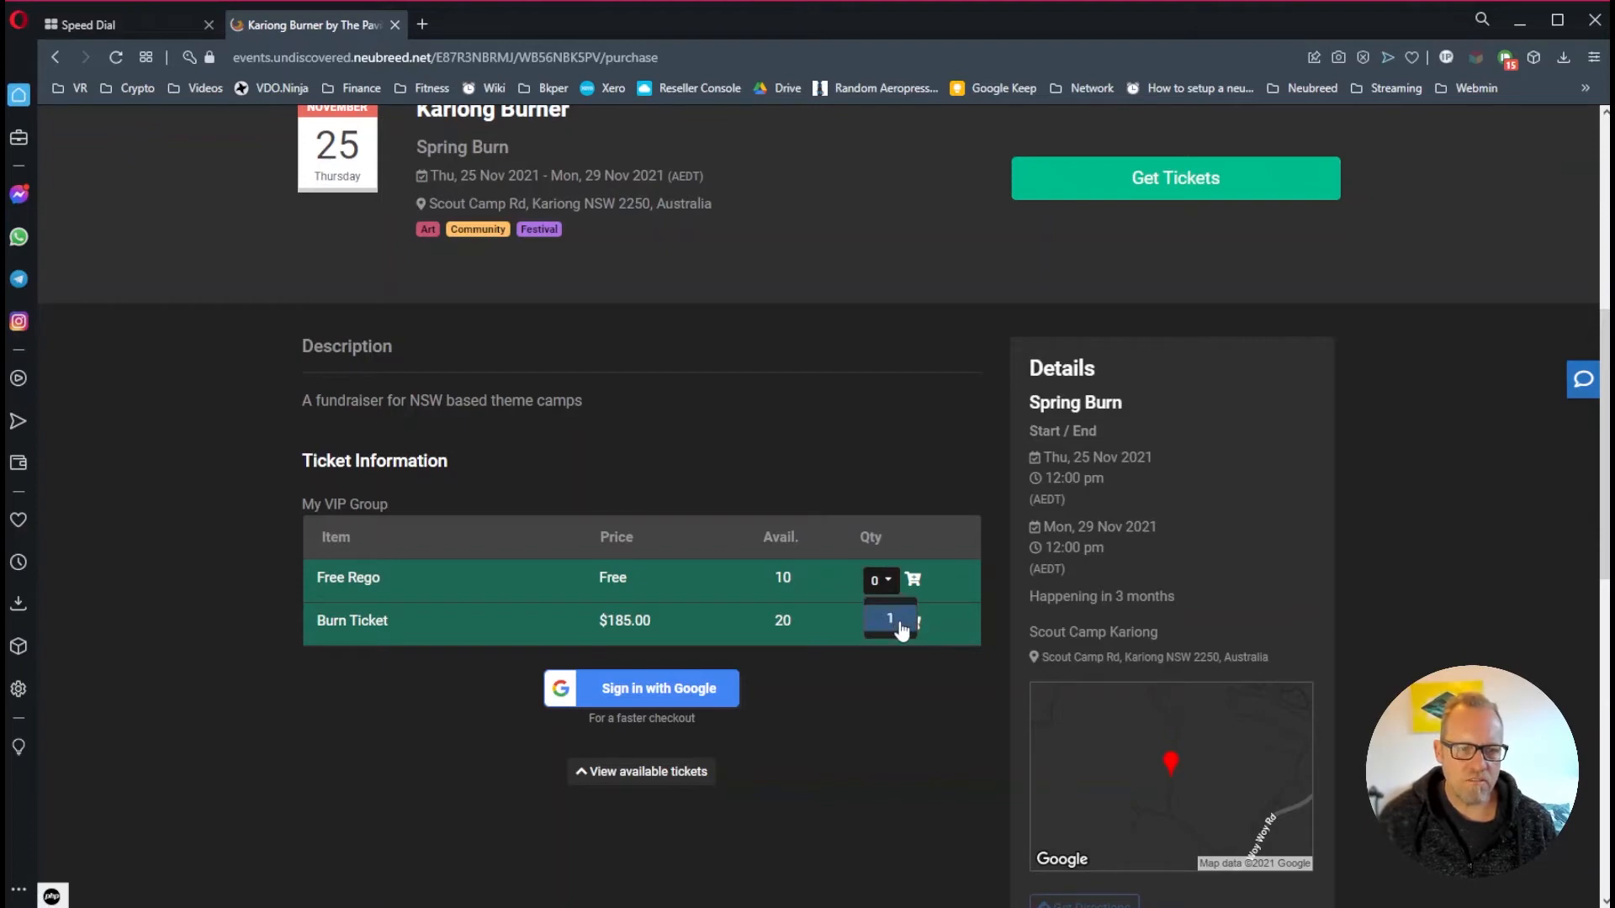
# Put one ticket in the cart, then remove it so the cart is empty
pyautogui.click(893, 619)
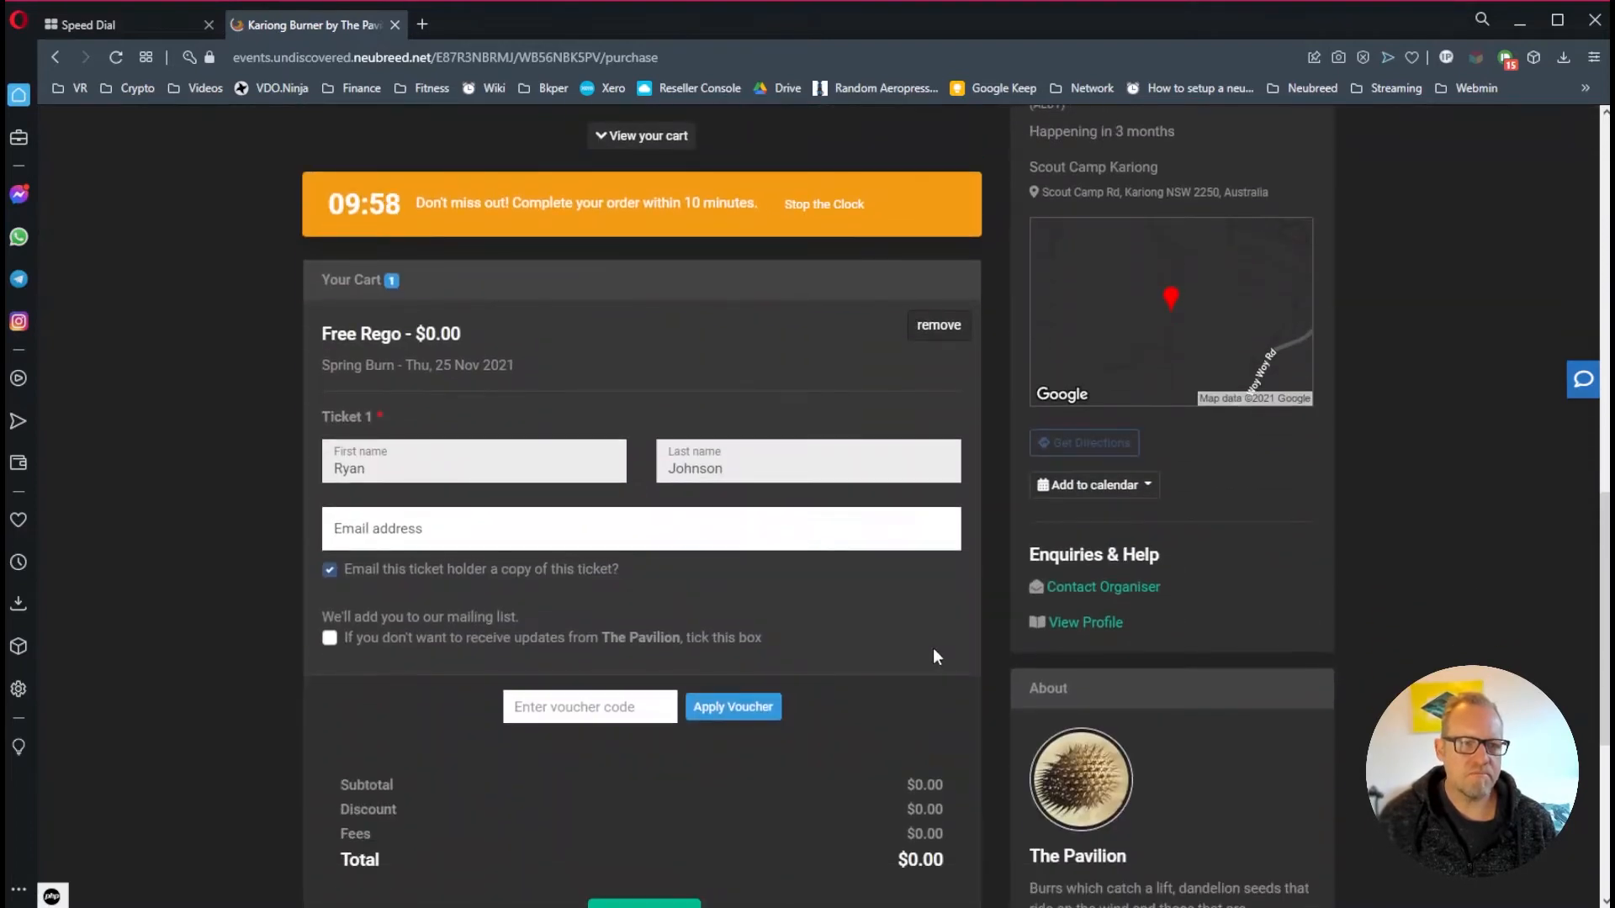
pyautogui.scroll(4, 932, 647)
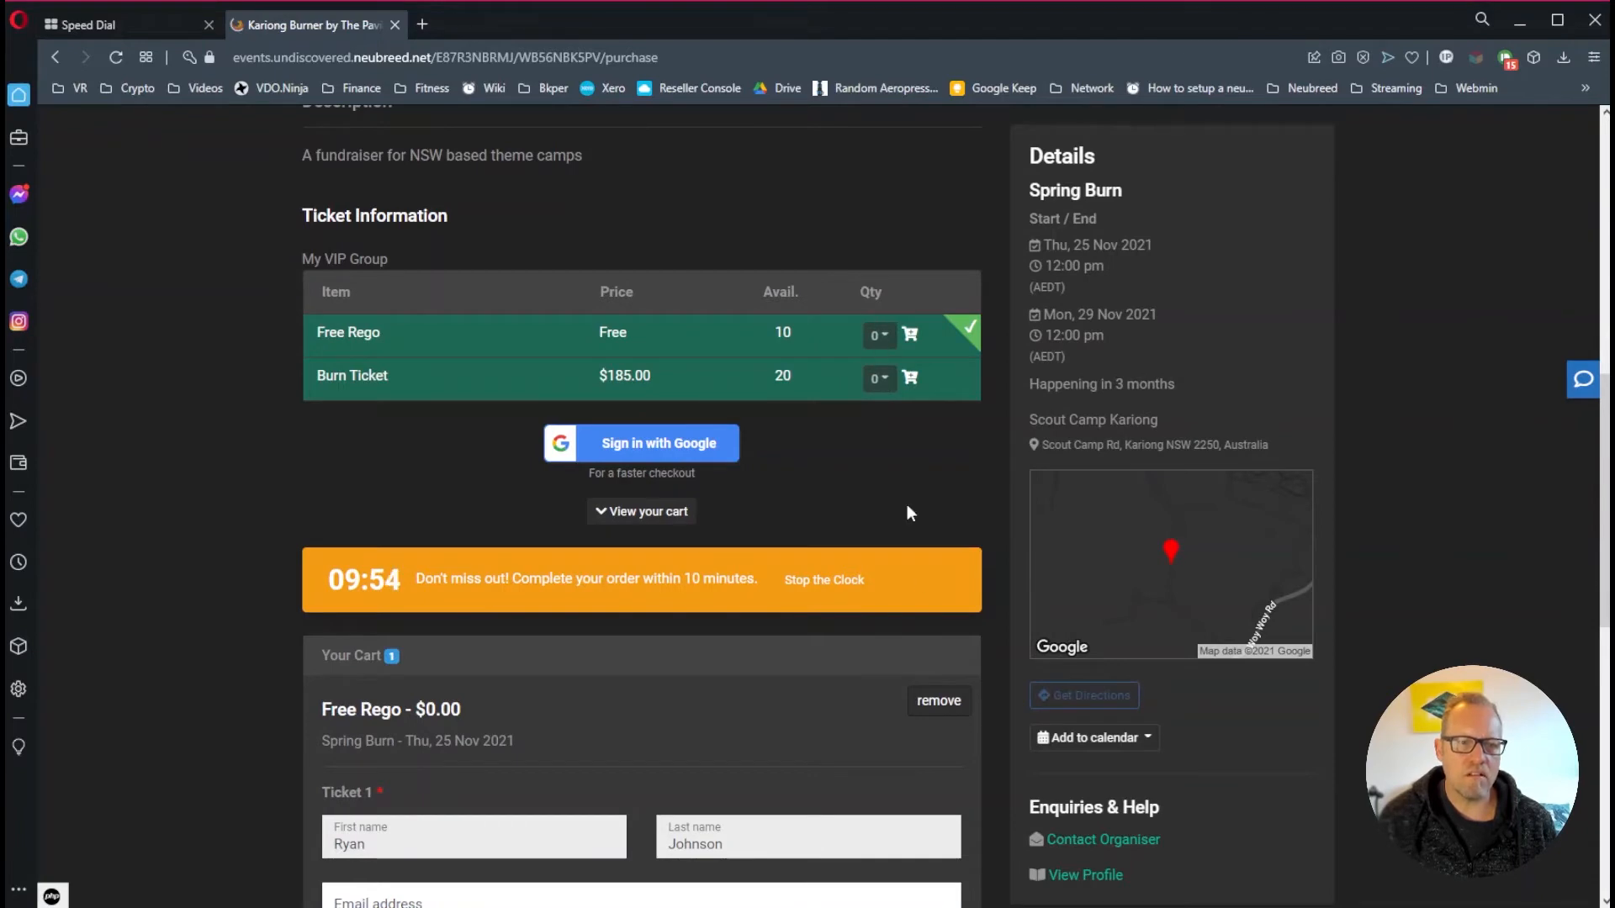
pyautogui.click(927, 697)
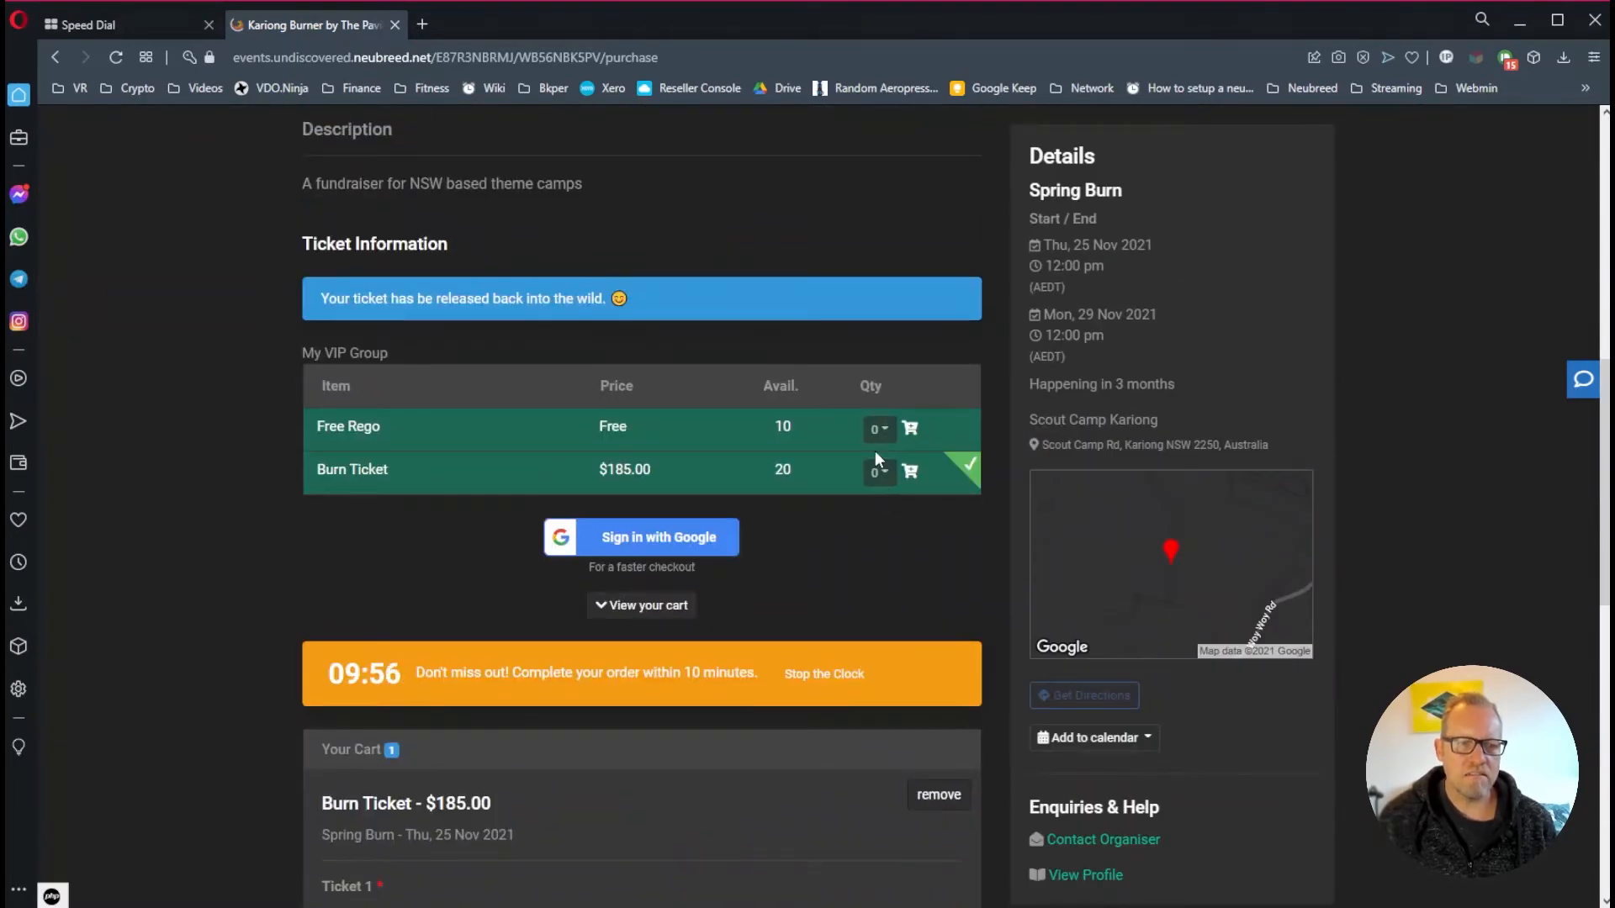
pyautogui.click(935, 794)
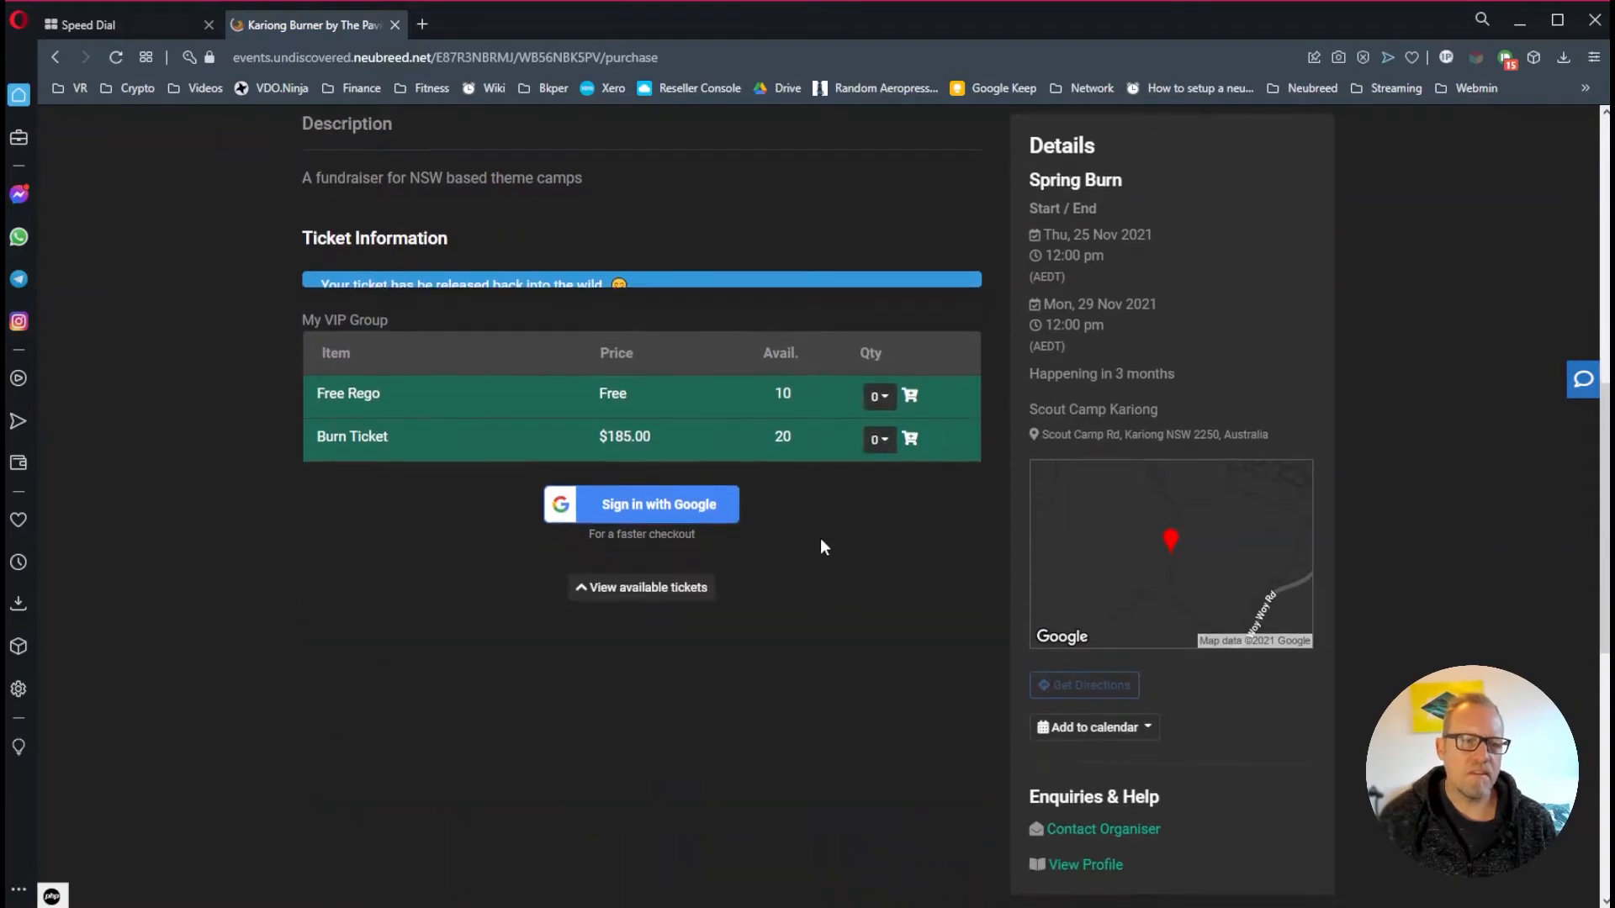
pyautogui.scroll(4, 763, 440)
pyautogui.scroll(-3, 775, 542)
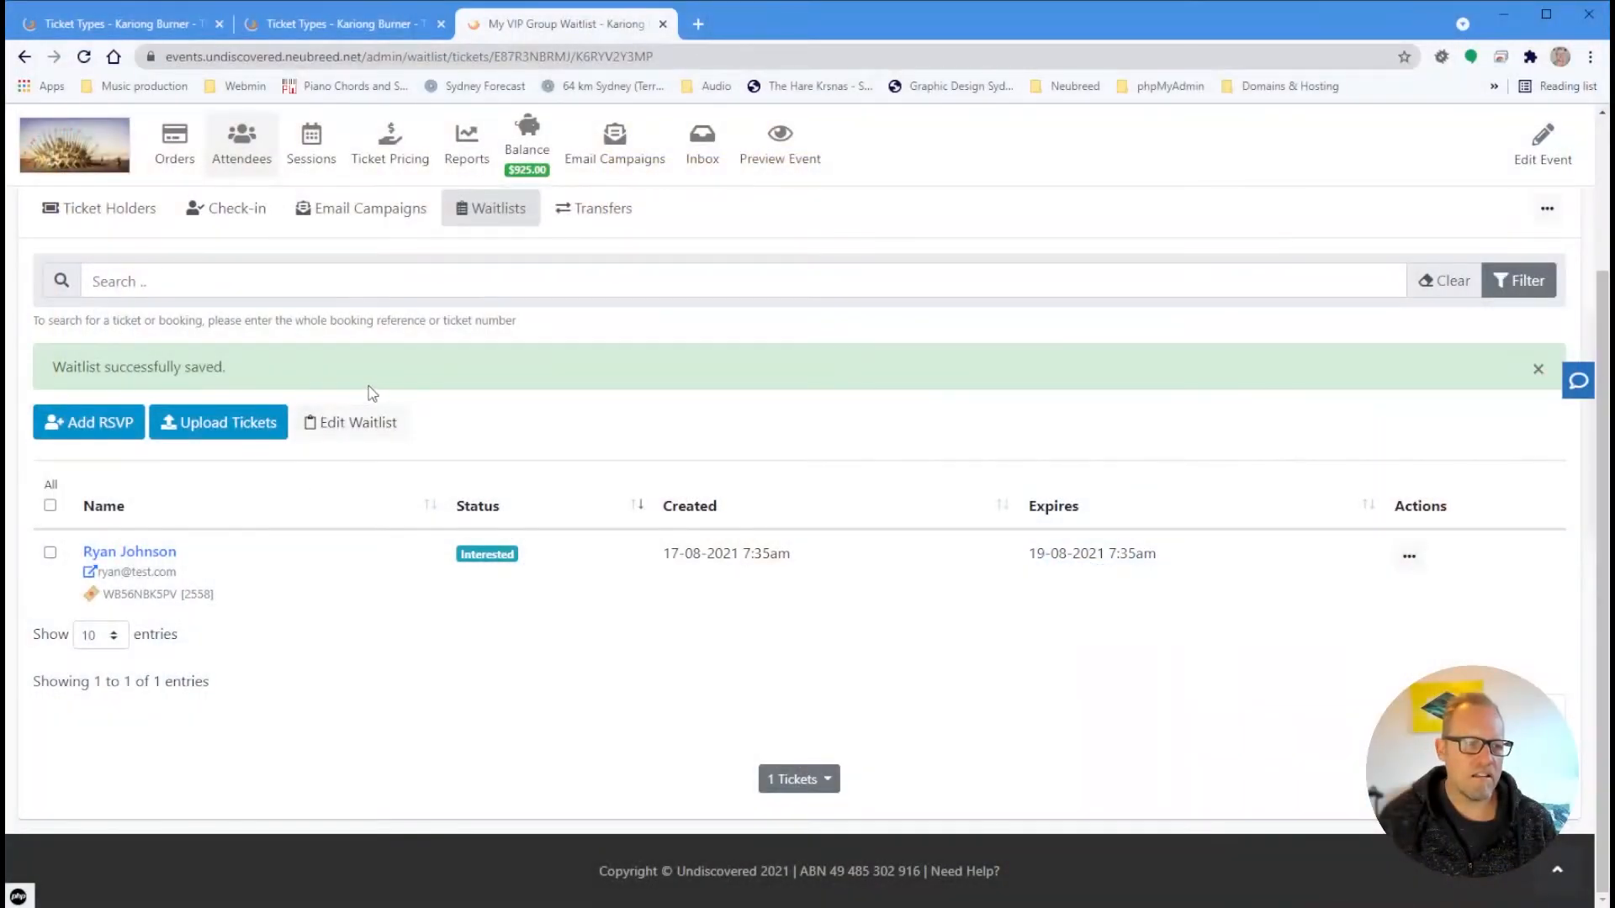
# Restrict the waitlist to Free Rego only, save it, and reload the purchase page
pyautogui.click(382, 422)
pyautogui.scroll(-10, 847, 627)
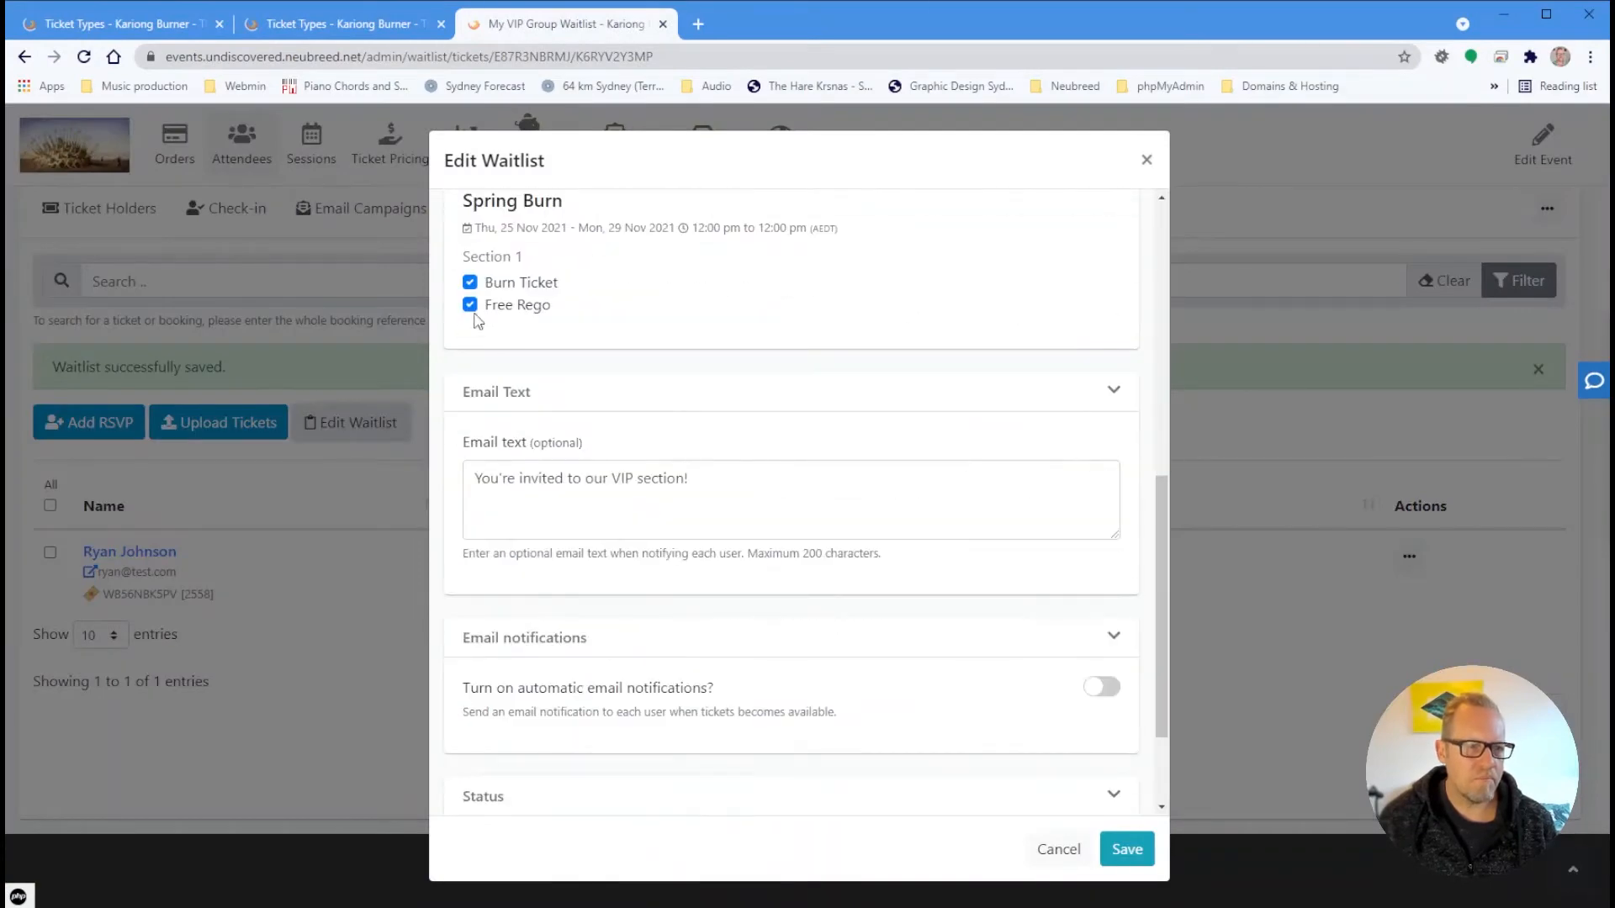
pyautogui.click(1127, 849)
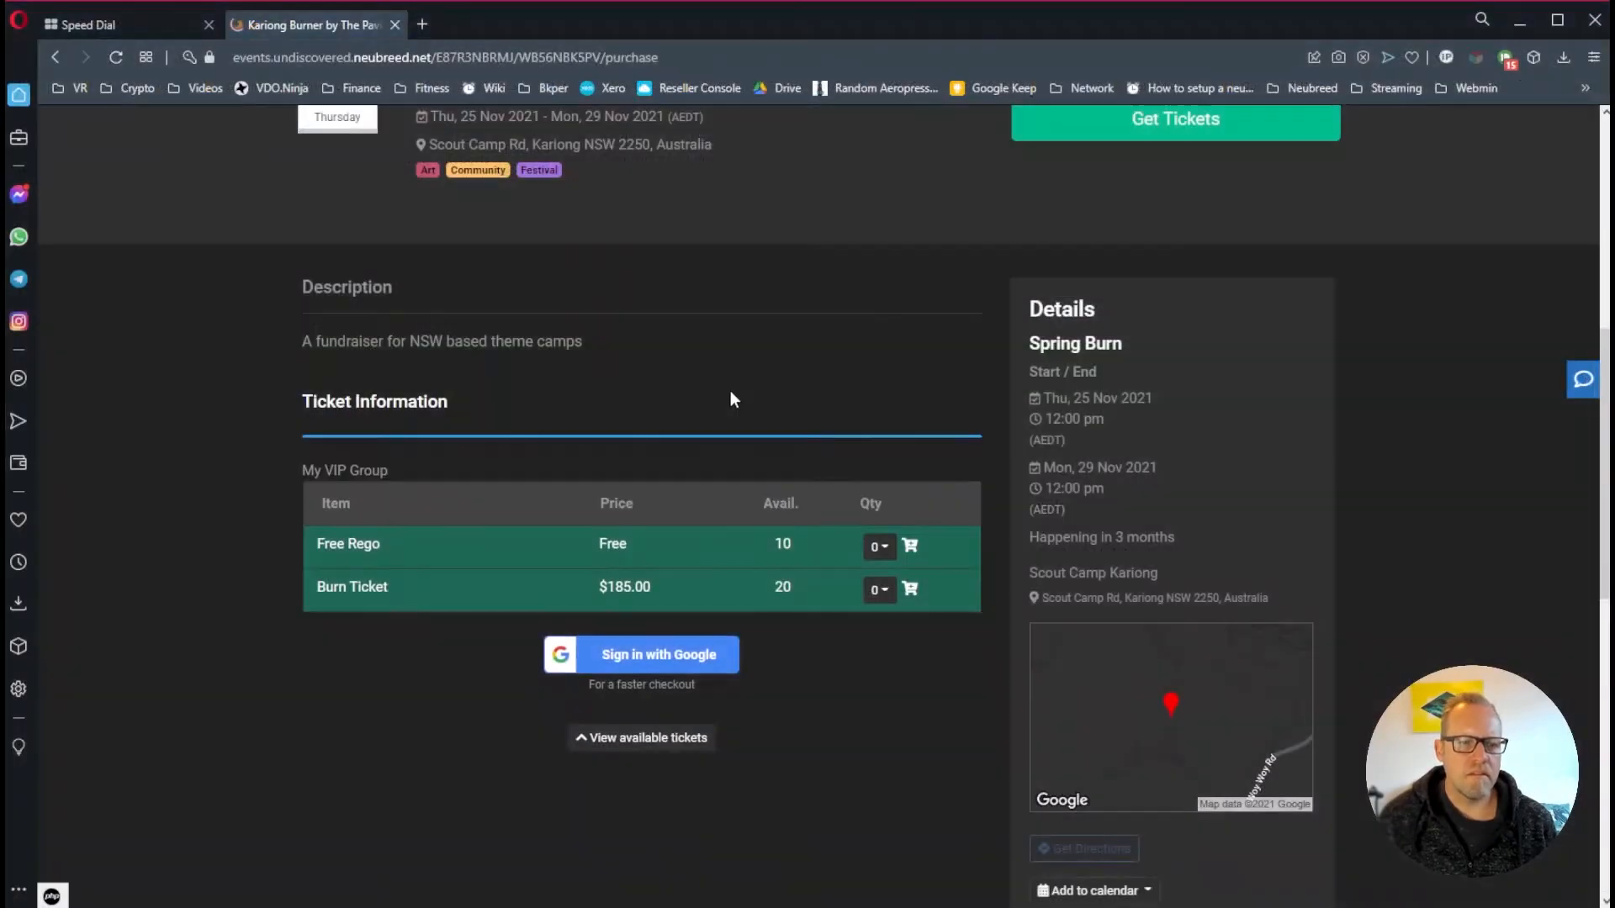
pyautogui.scroll(-1, 730, 390)
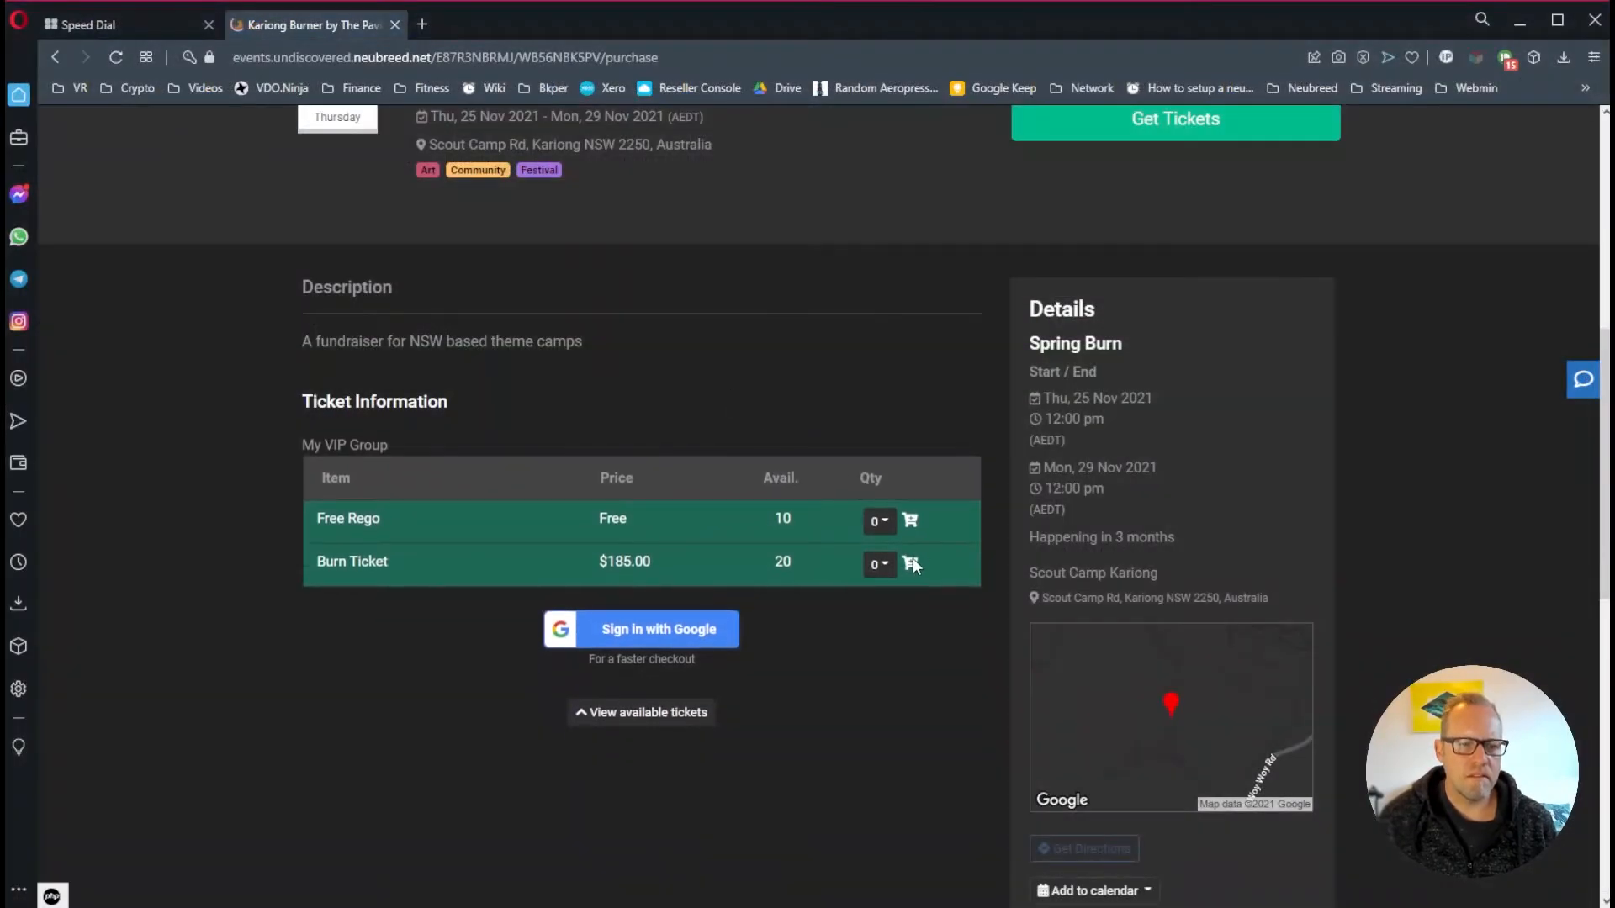
pyautogui.press('F5')
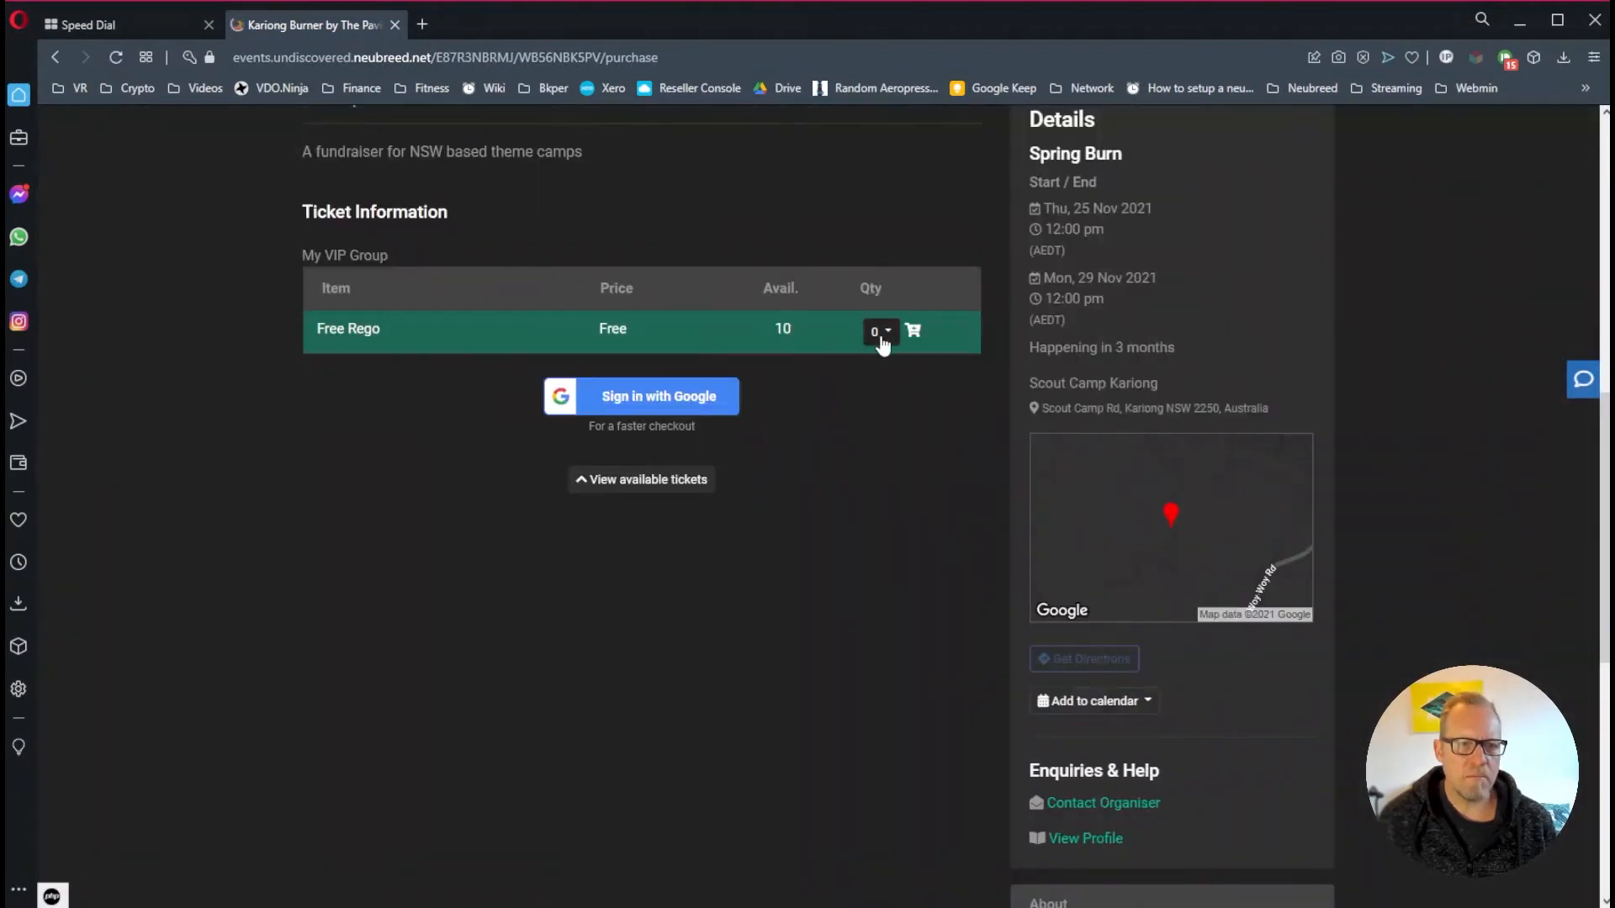
# Choose one Free Rego ticket and enter the ticket holder's name and test e-mail address
pyautogui.click(880, 333)
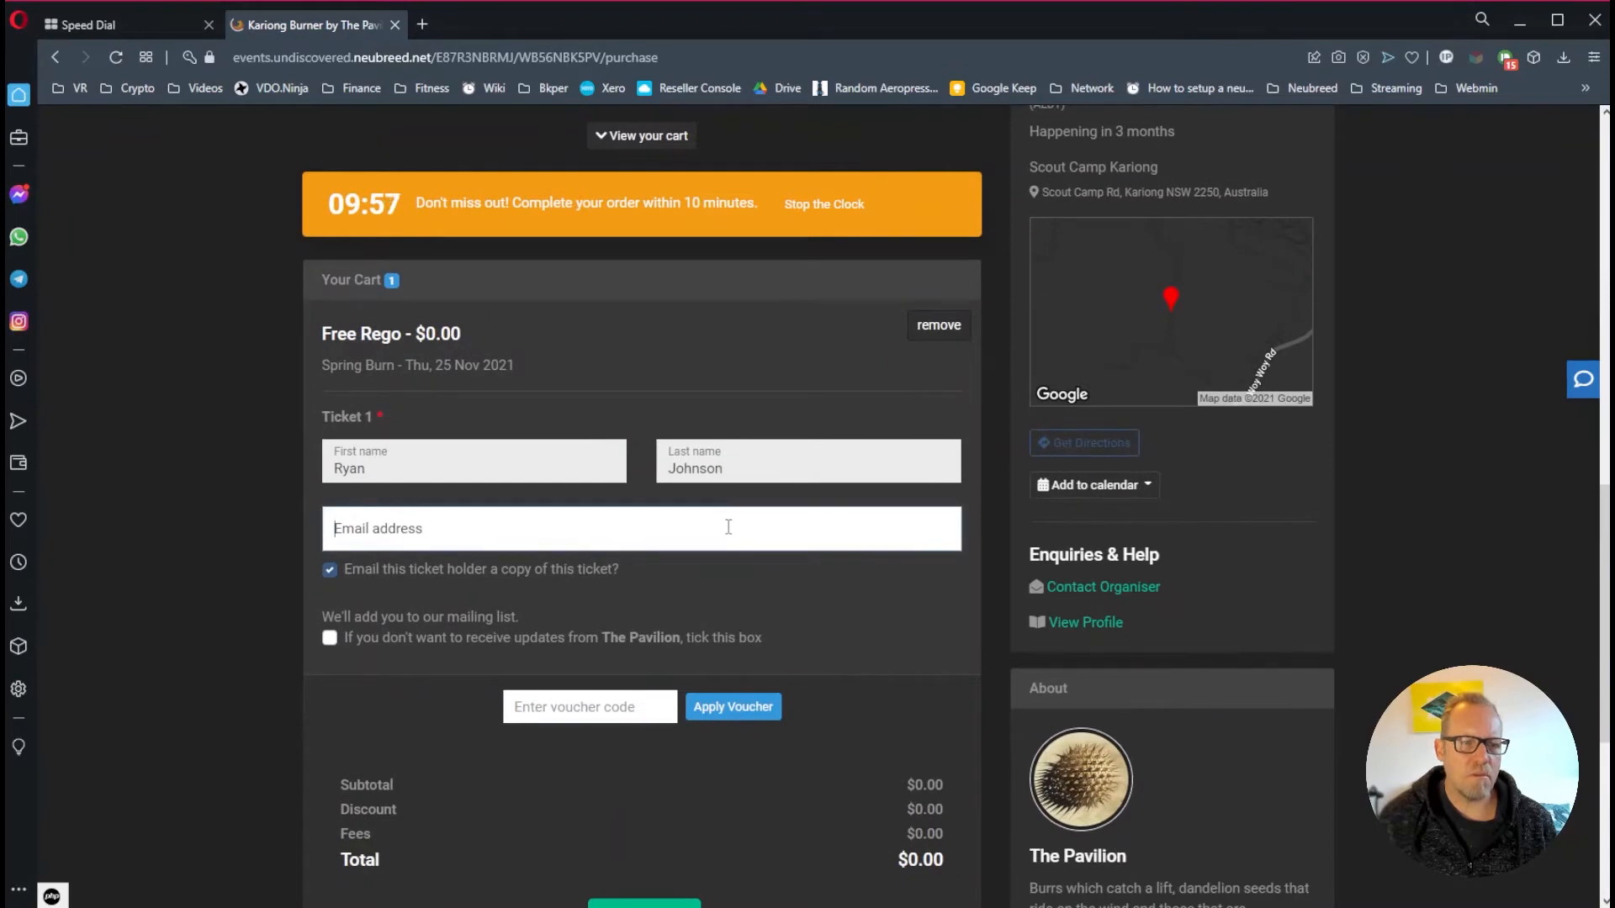
pyautogui.scroll(5, 942, 496)
pyautogui.scroll(-7, 941, 499)
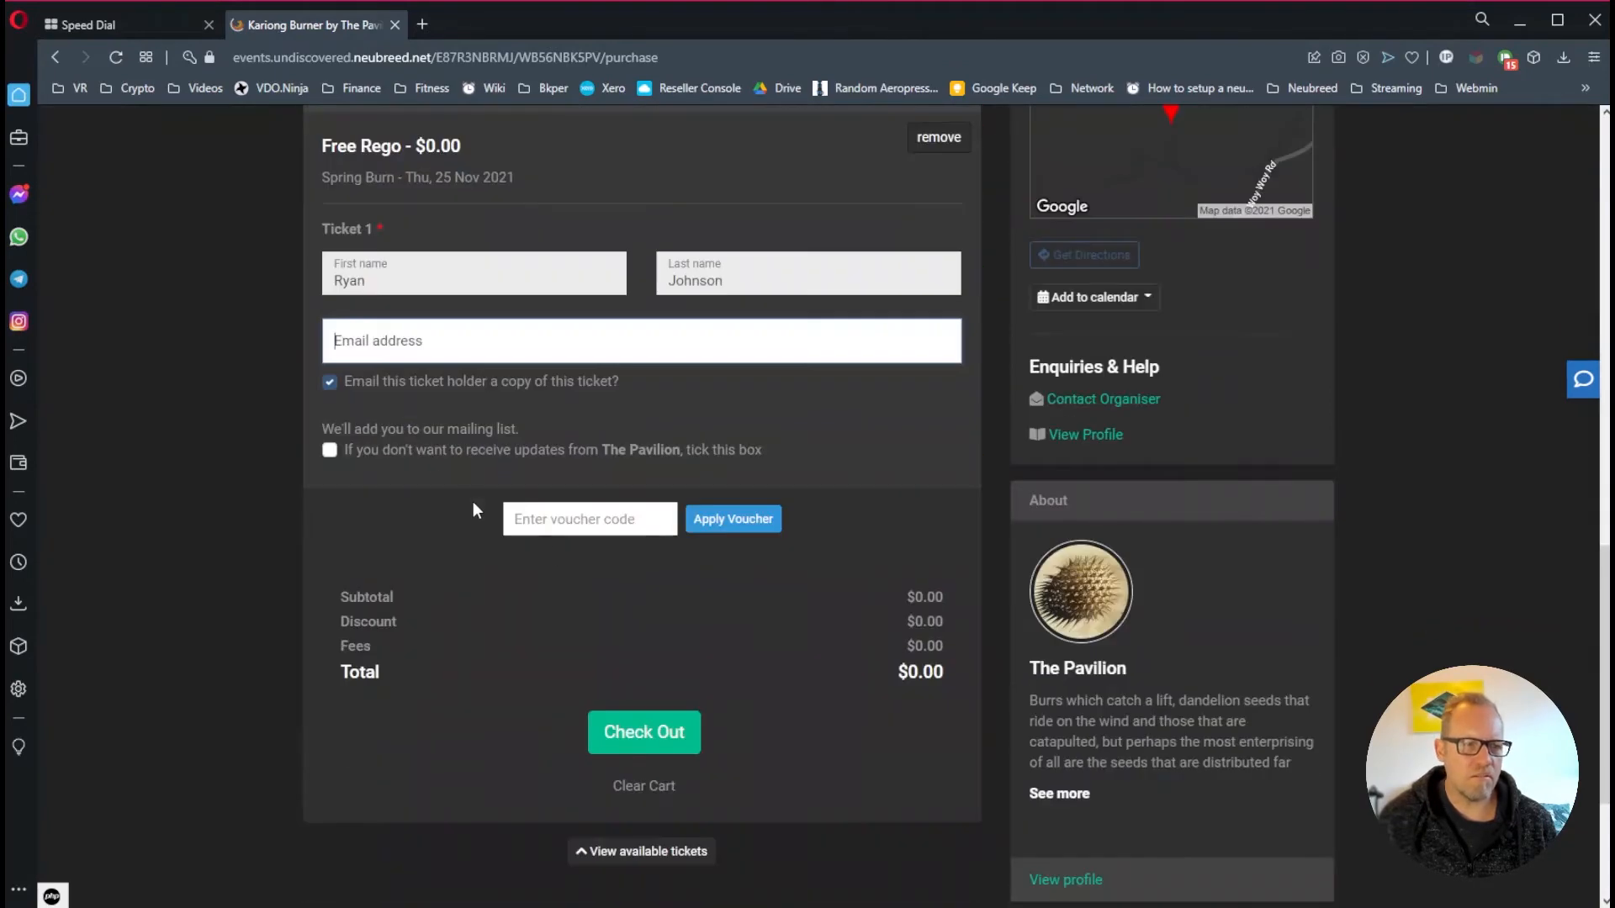
pyautogui.scroll(3, 472, 504)
pyautogui.moveTo(758, 560); pyautogui.dragTo(555, 551)
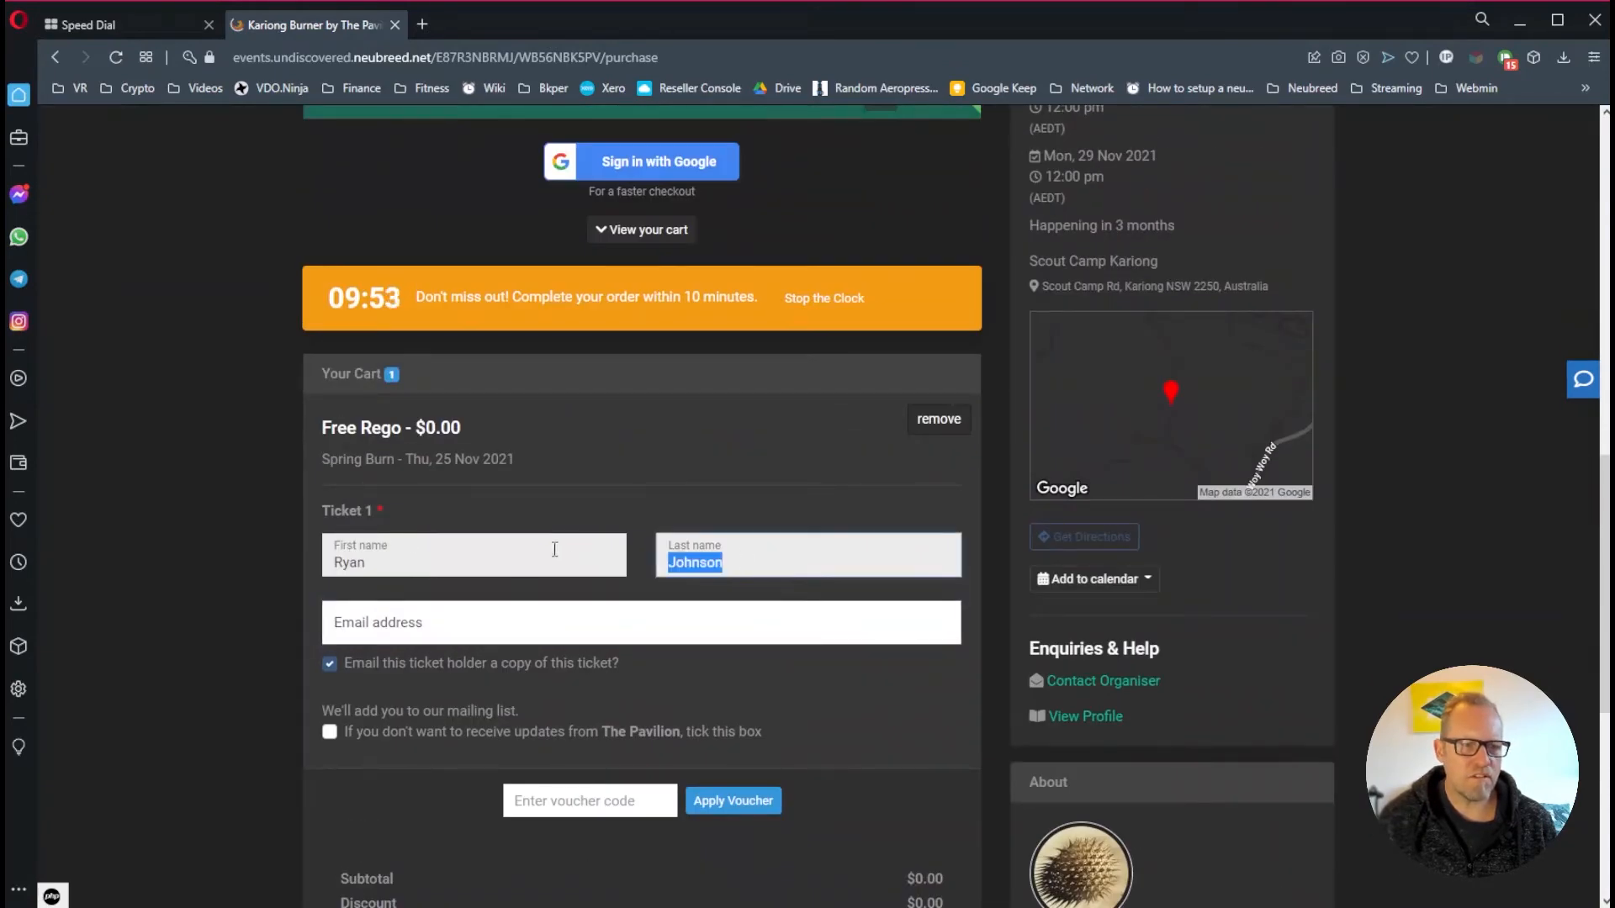
pyautogui.click(415, 559)
pyautogui.click(806, 572)
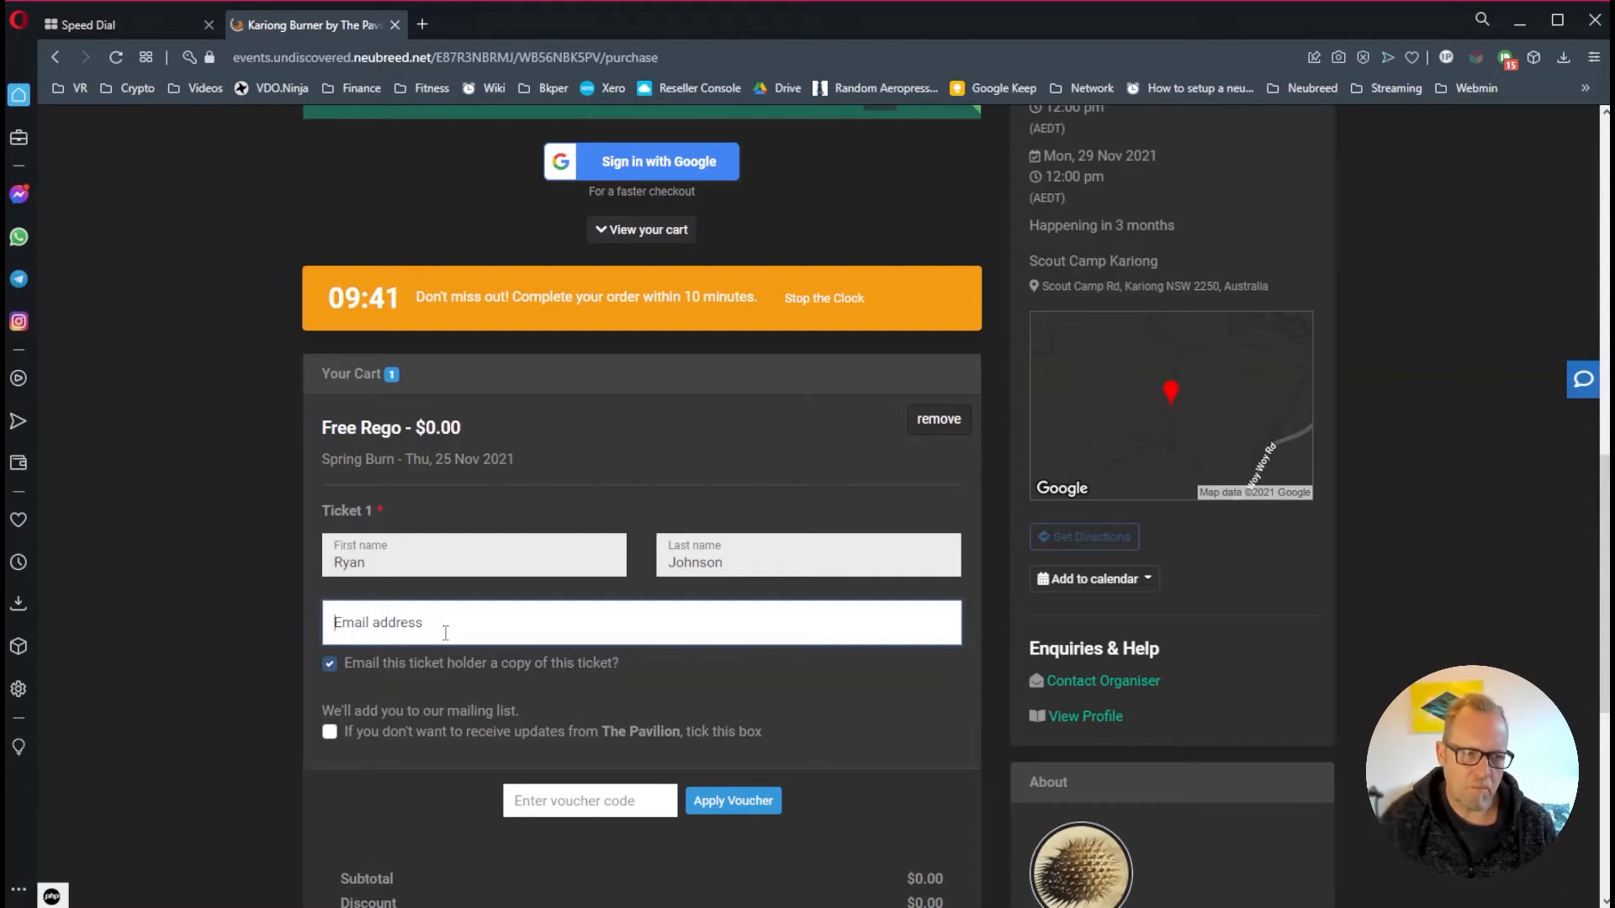
pyautogui.write('ryan@')
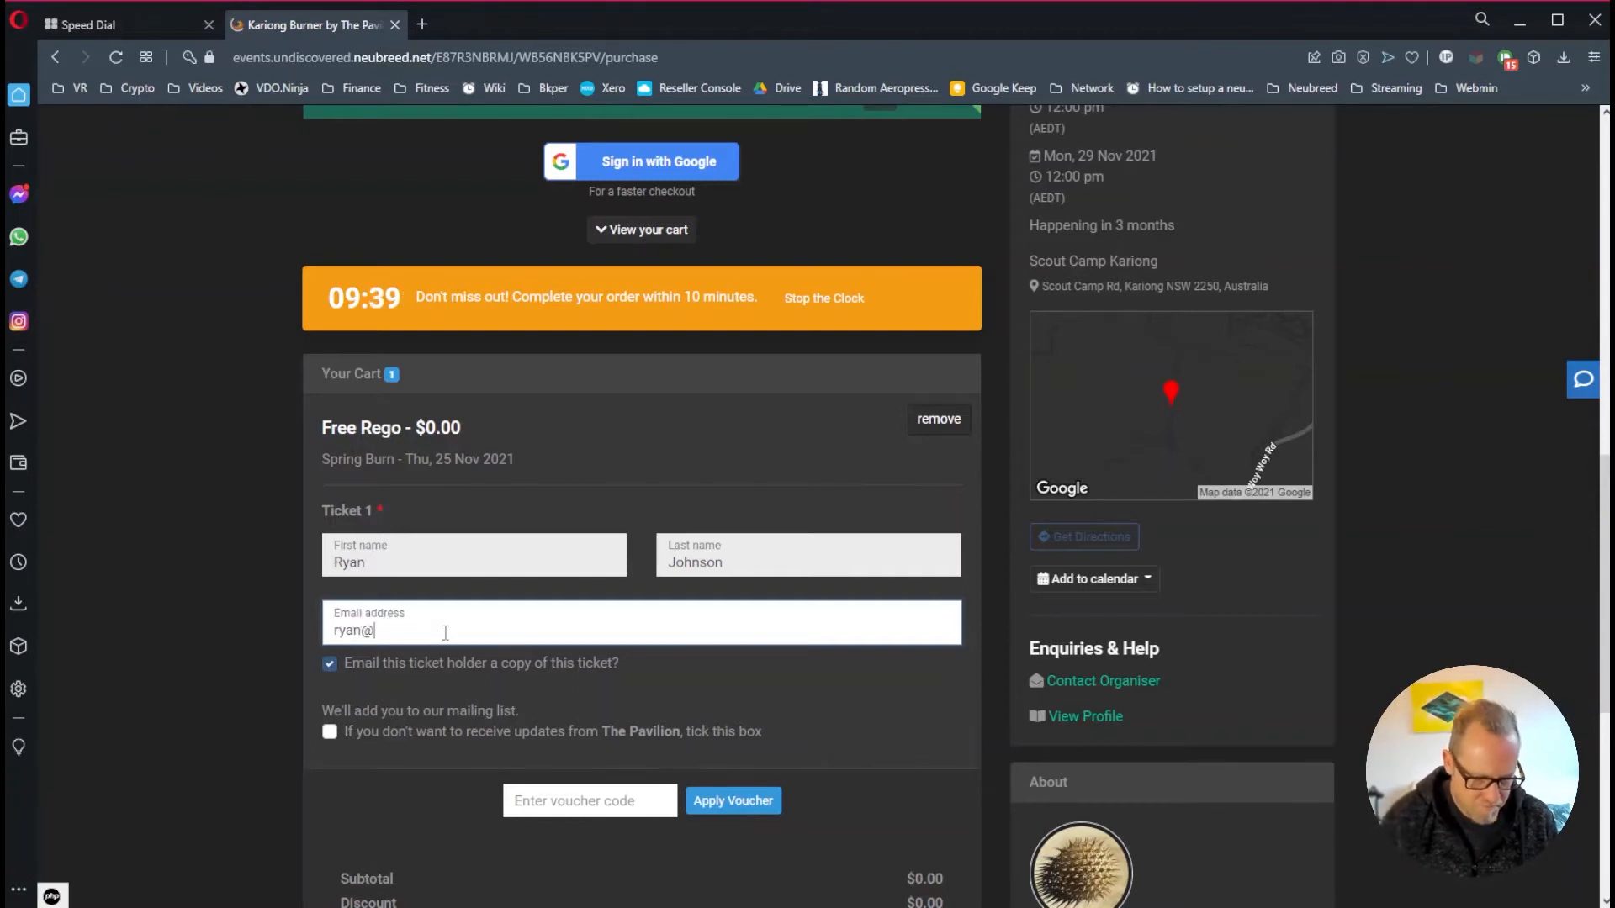
pyautogui.write('tes')
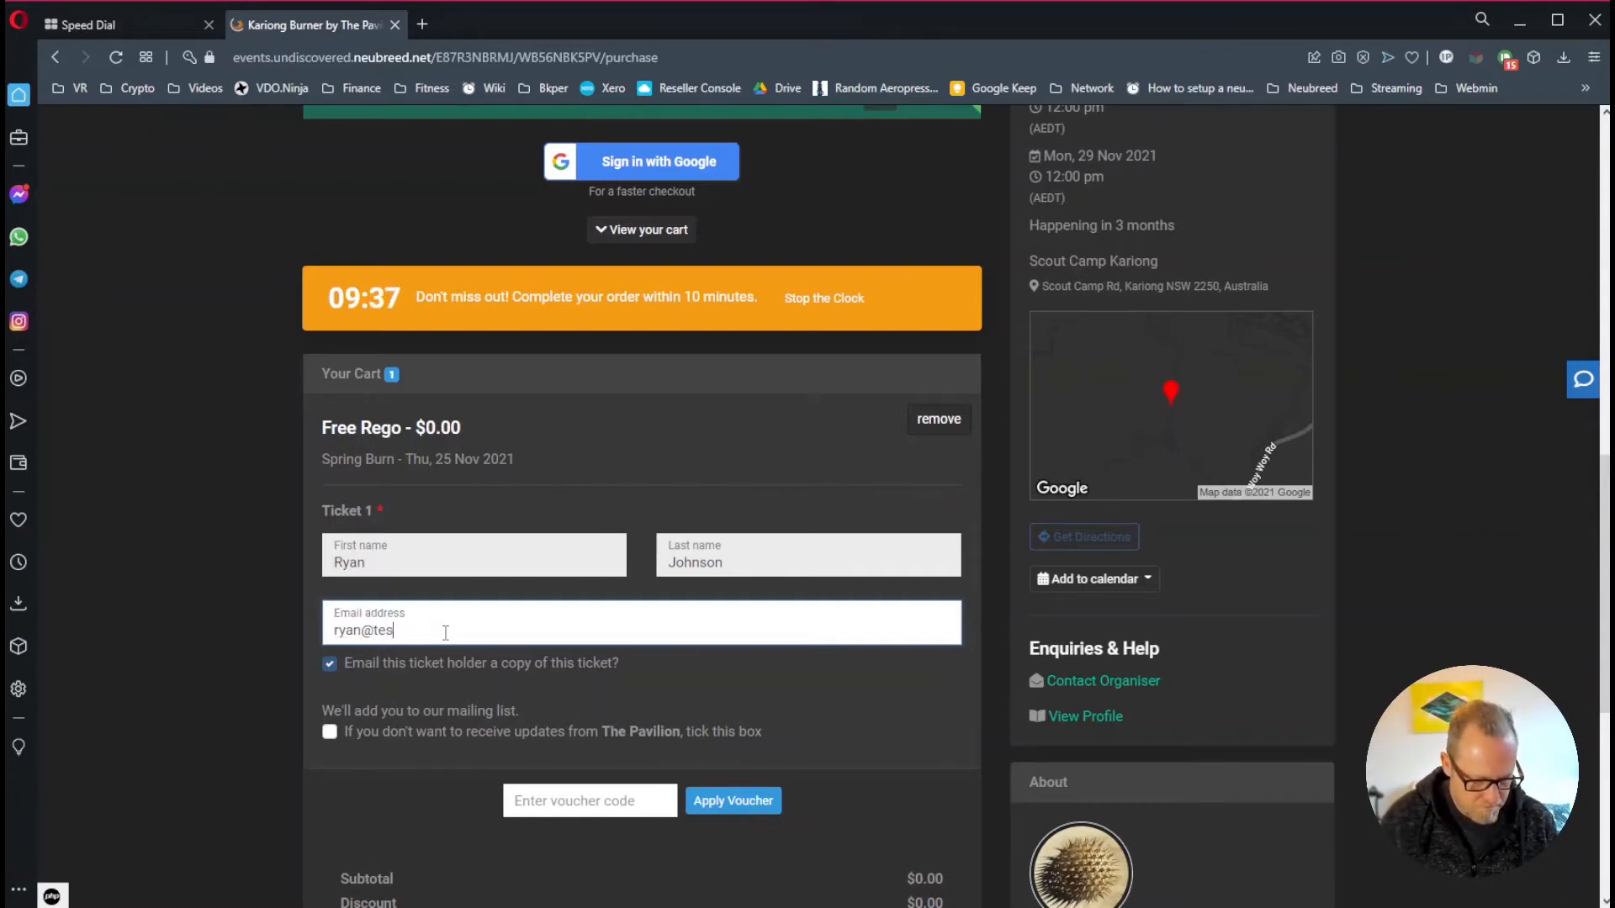
pyautogui.write('t.com')
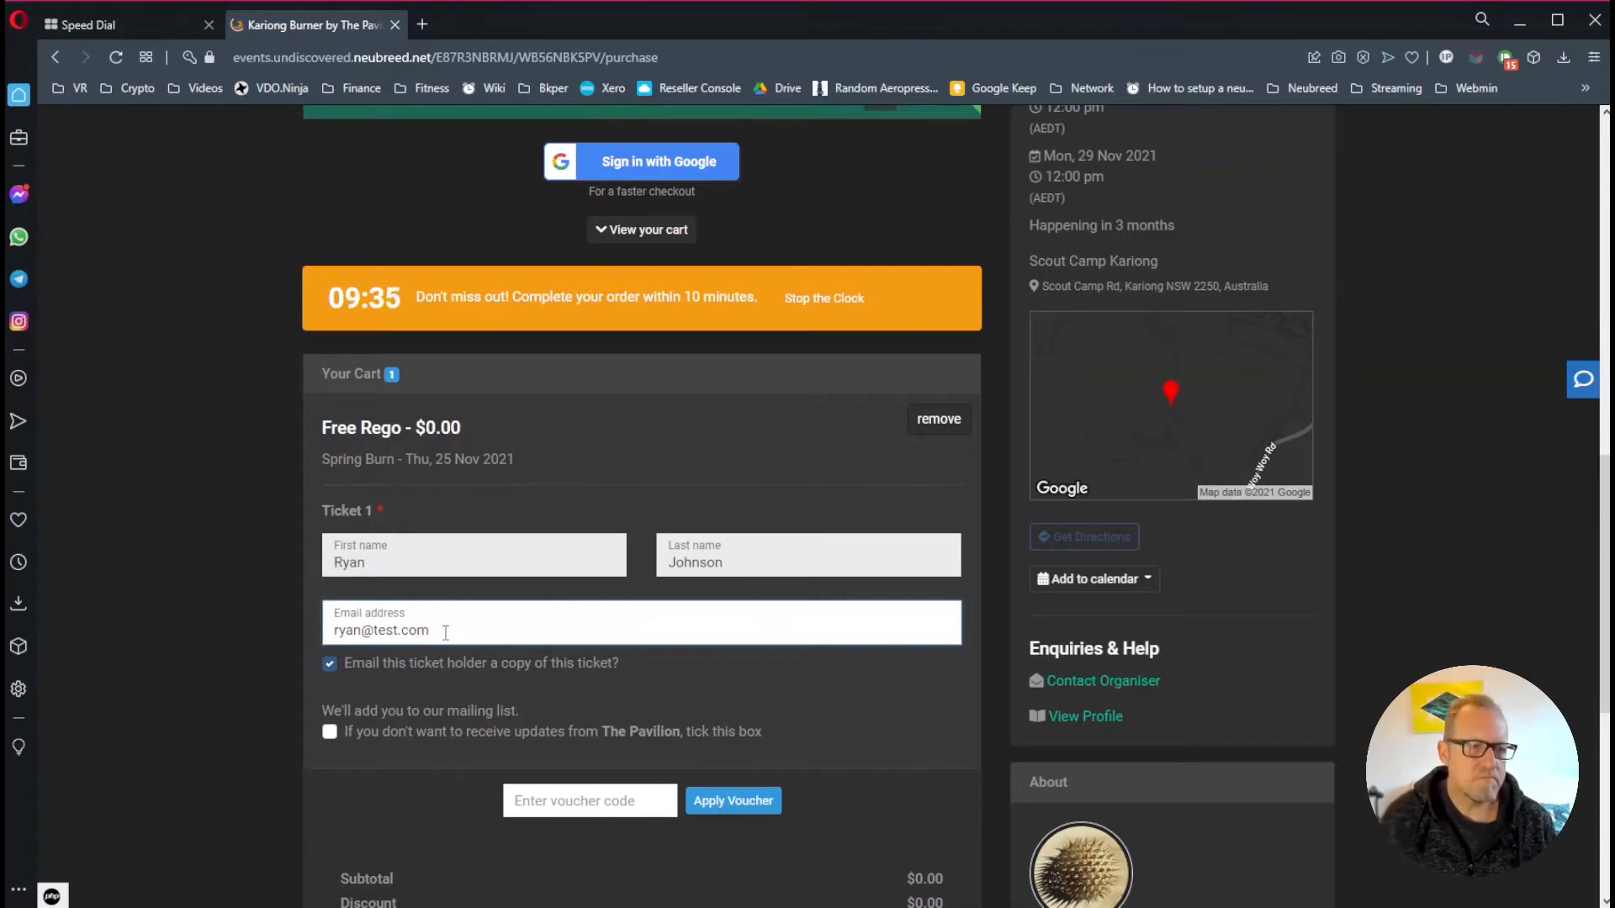
pyautogui.scroll(-5, 648, 597)
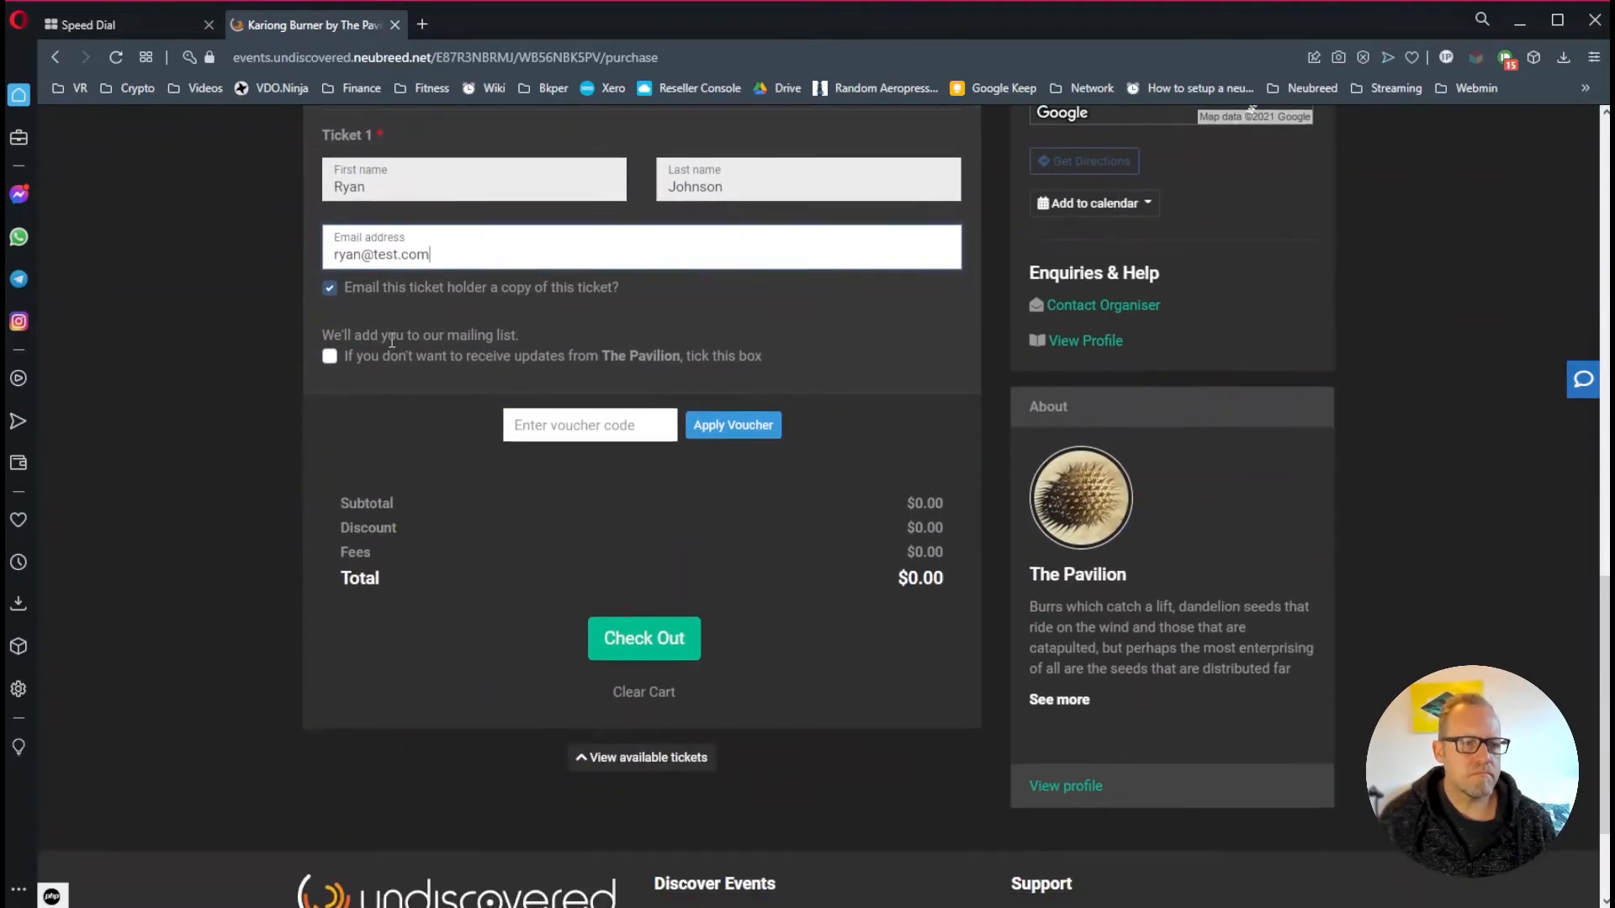
# Change the e-mail domain to 'google' and attempt checkout, getting the invalid-email error
pyautogui.doubleClick(385, 257)
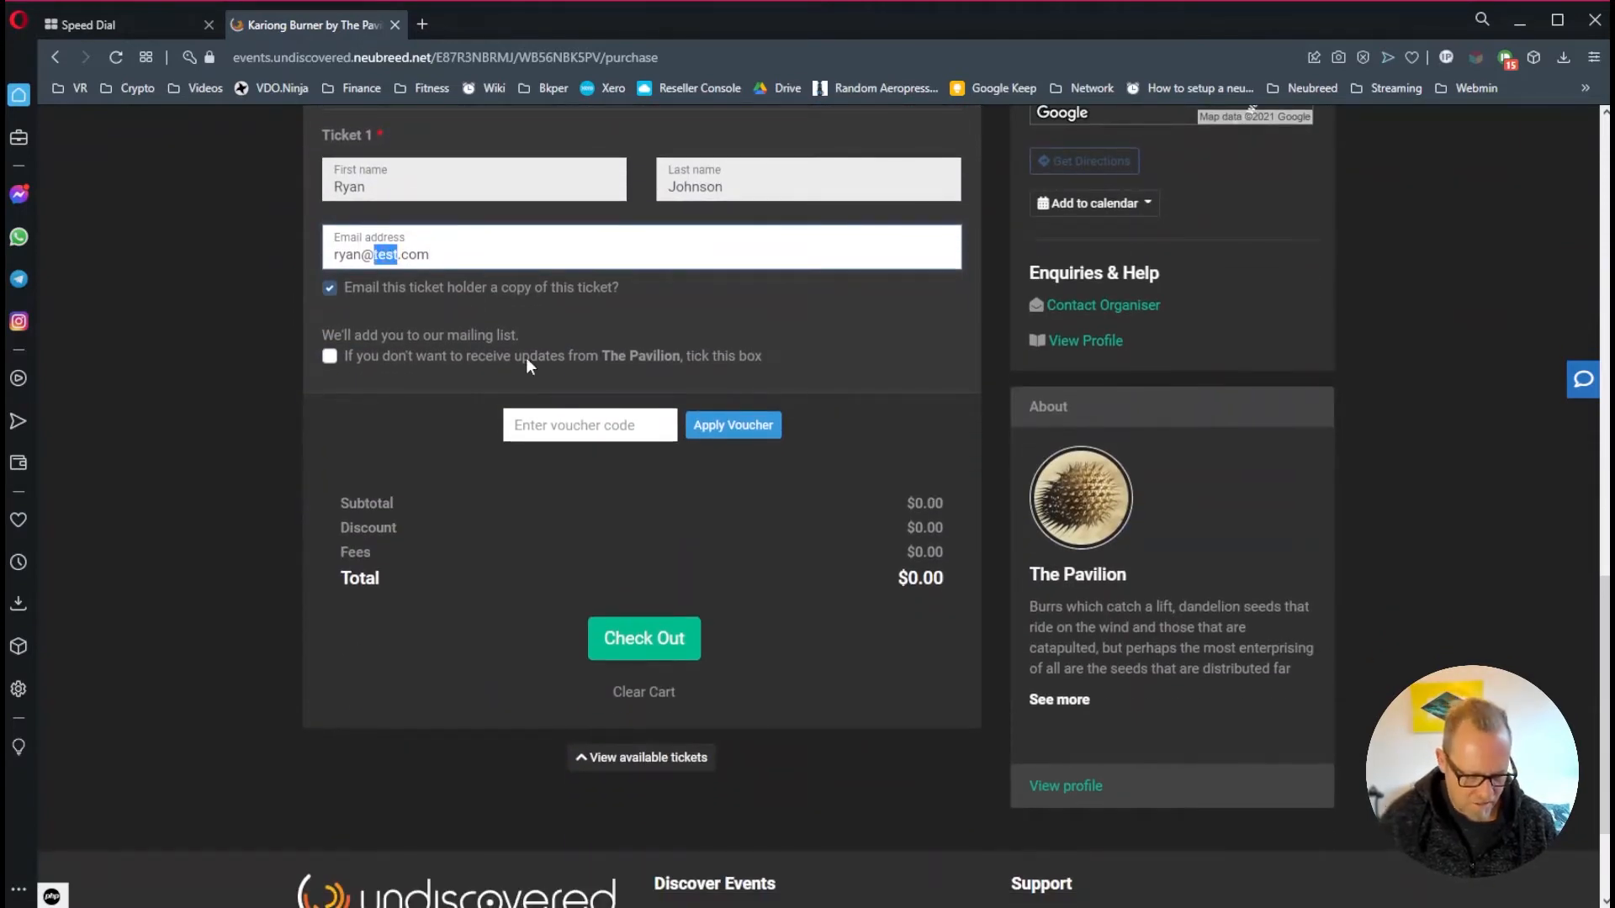
pyautogui.write('google')
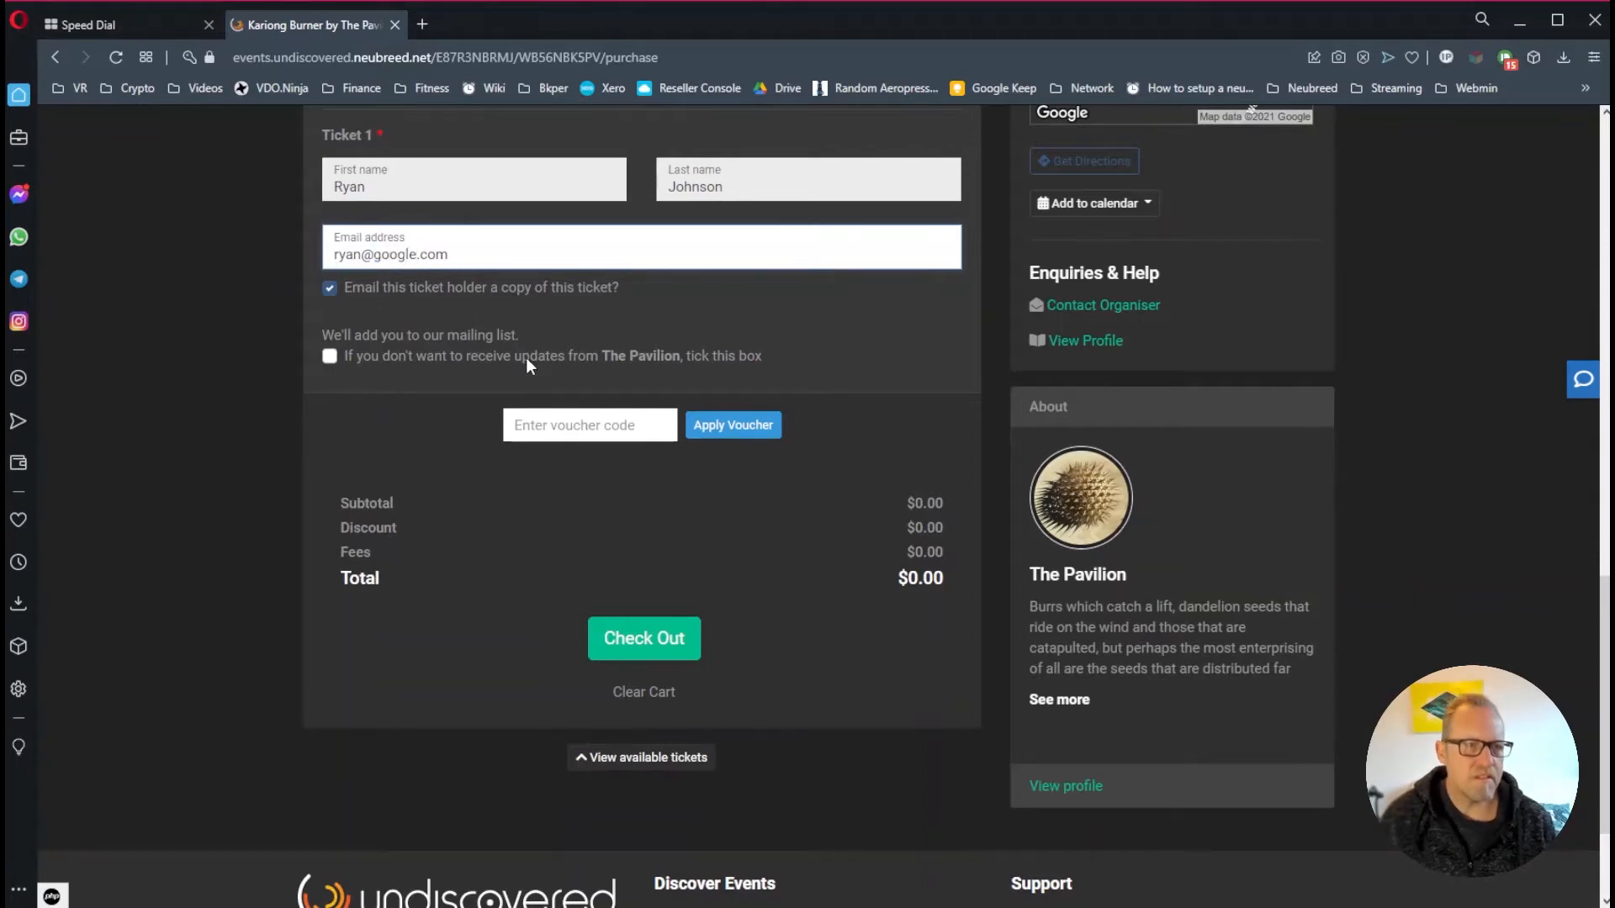
pyautogui.scroll(-2, 828, 601)
pyautogui.scroll(3, 773, 673)
pyautogui.click(644, 734)
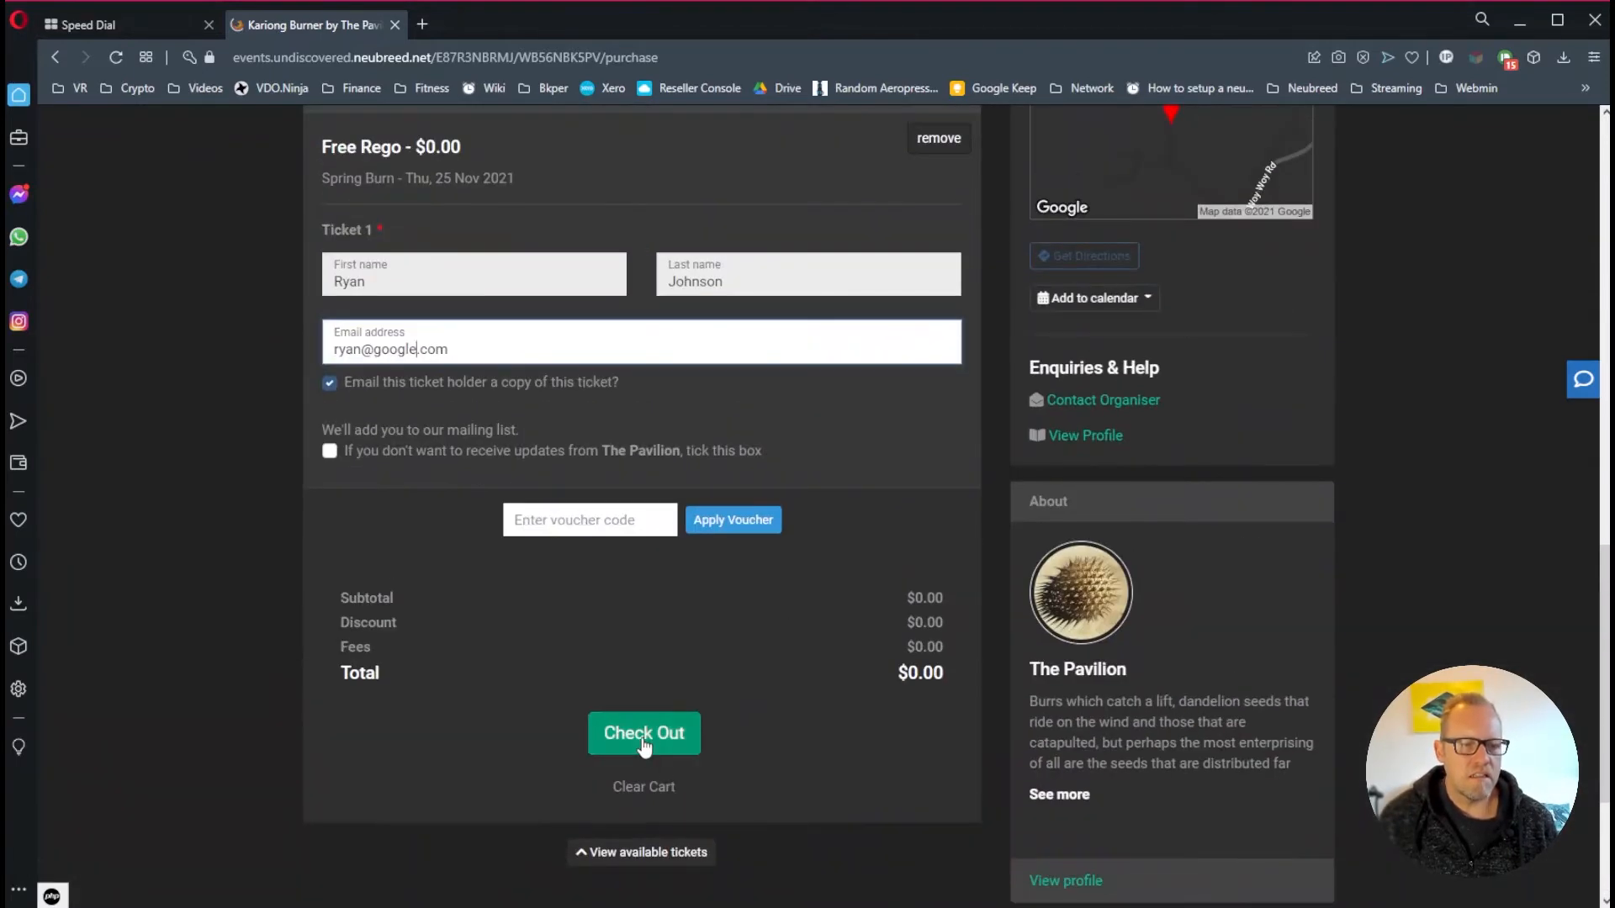
pyautogui.scroll(2, 512, 258)
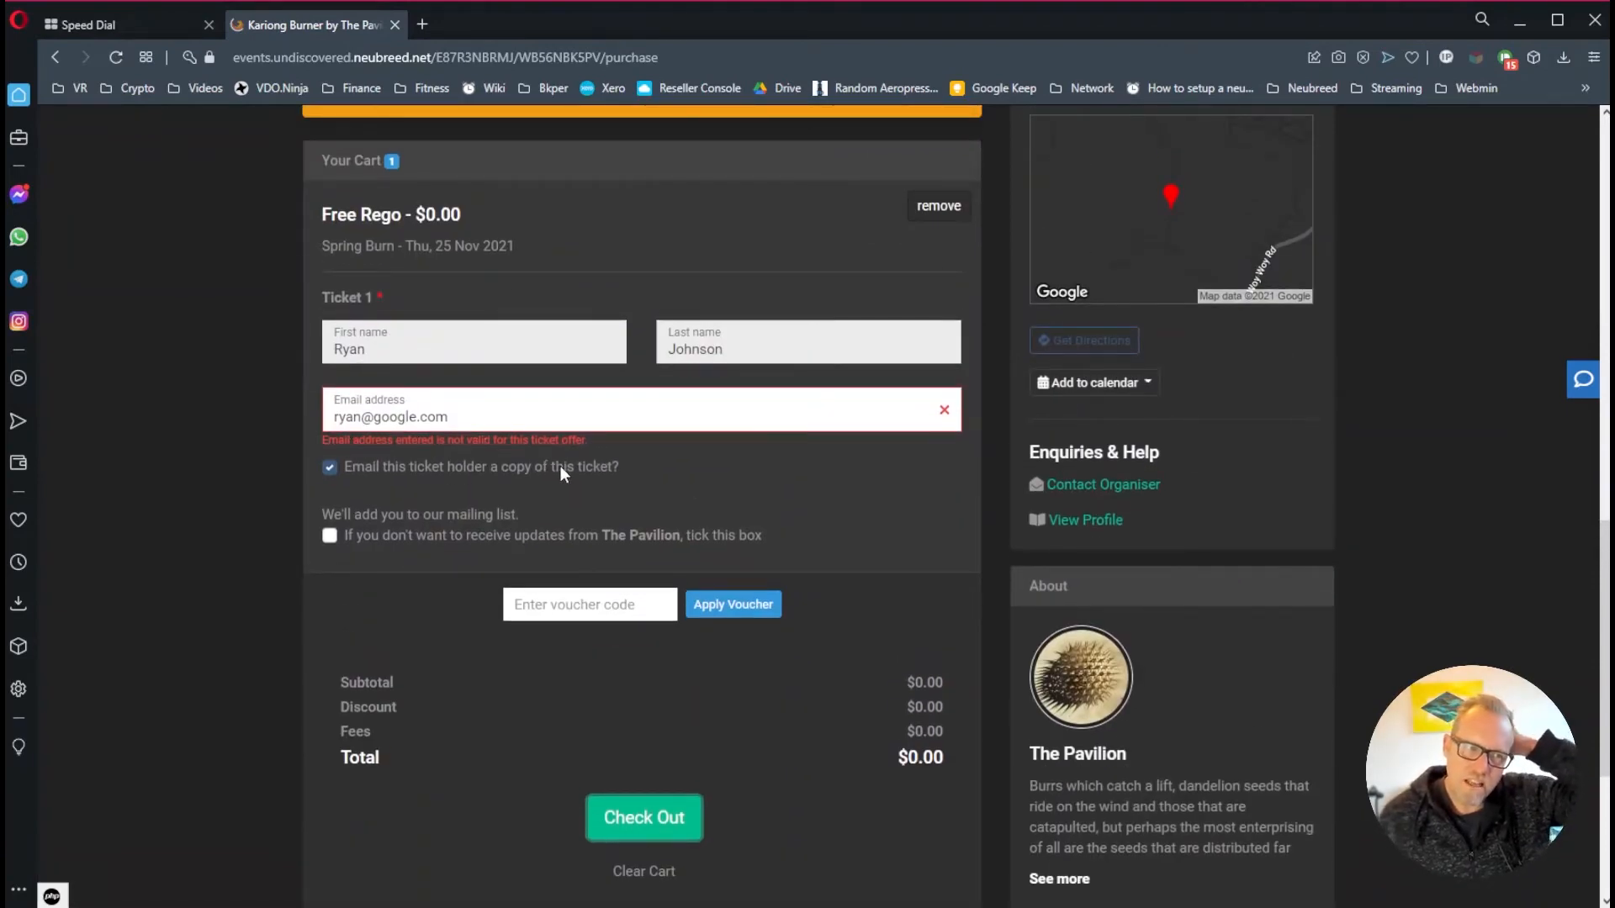
# Restore the e-mail domain to 'test' and open the browser's developer tools
pyautogui.doubleClick(395, 417)
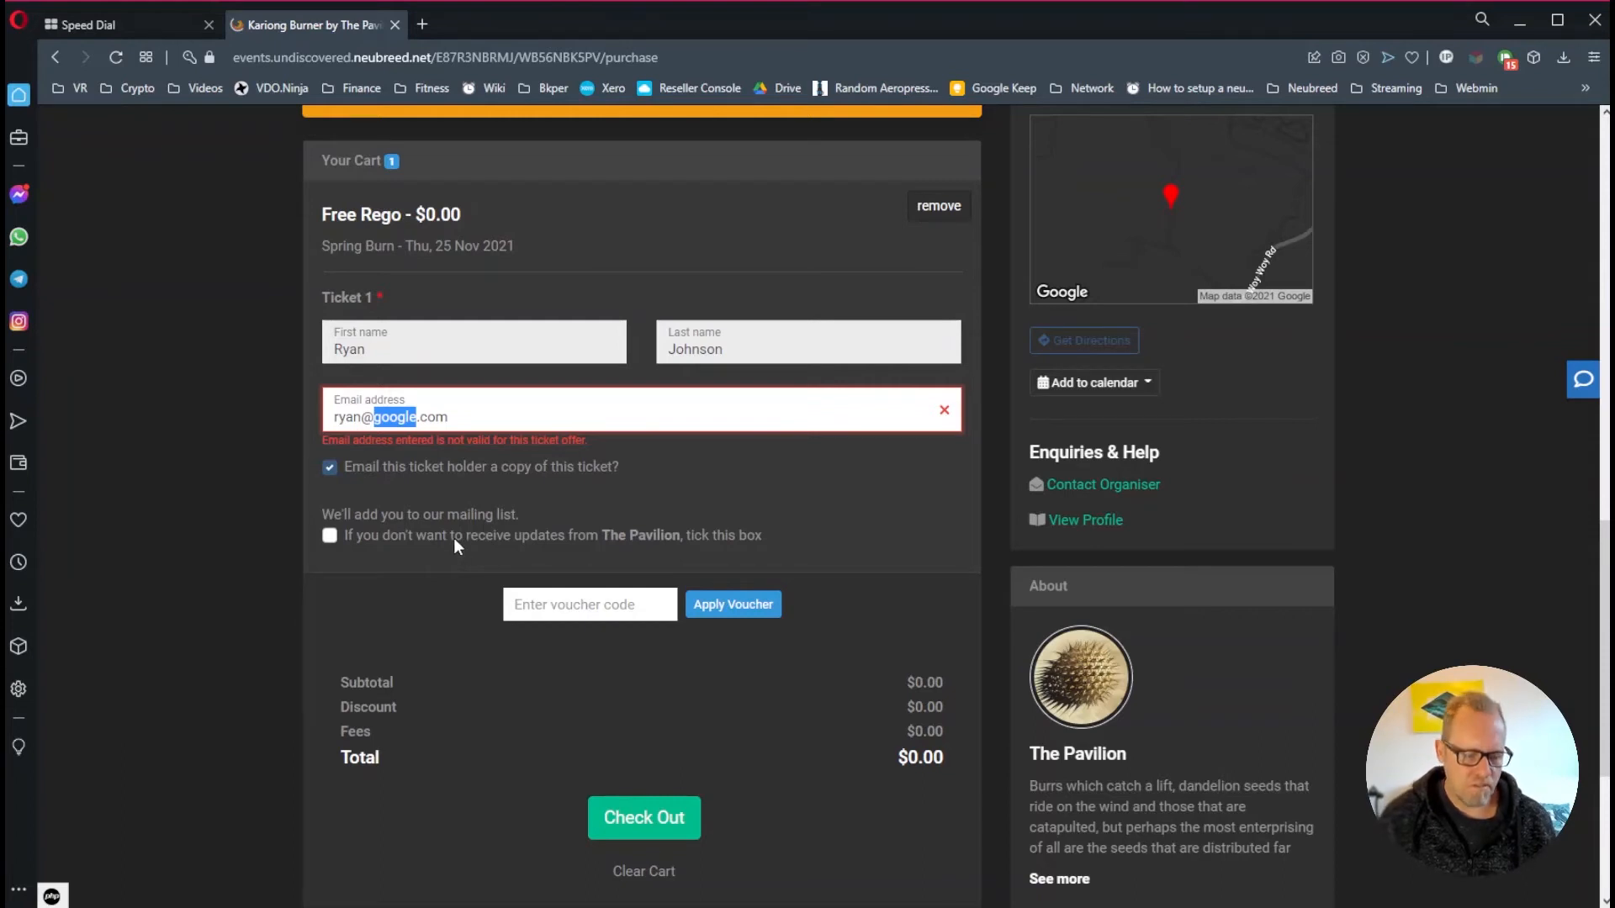
pyautogui.write('test')
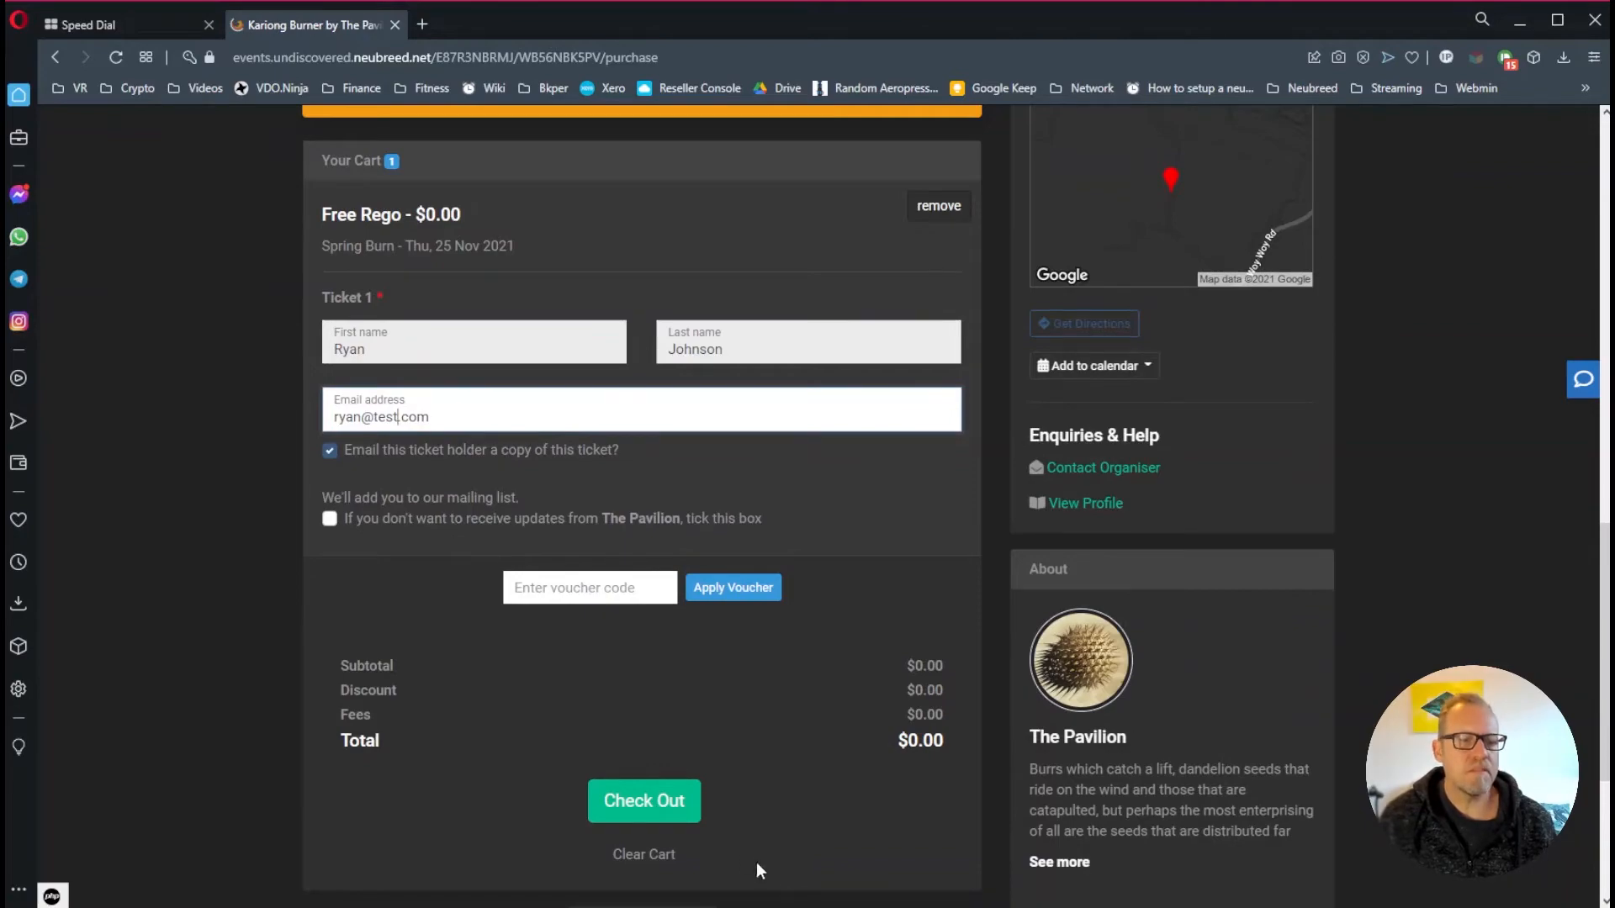
pyautogui.hotkey('ctrl', 'shift', 'i')
pyautogui.scroll(5, 592, 765)
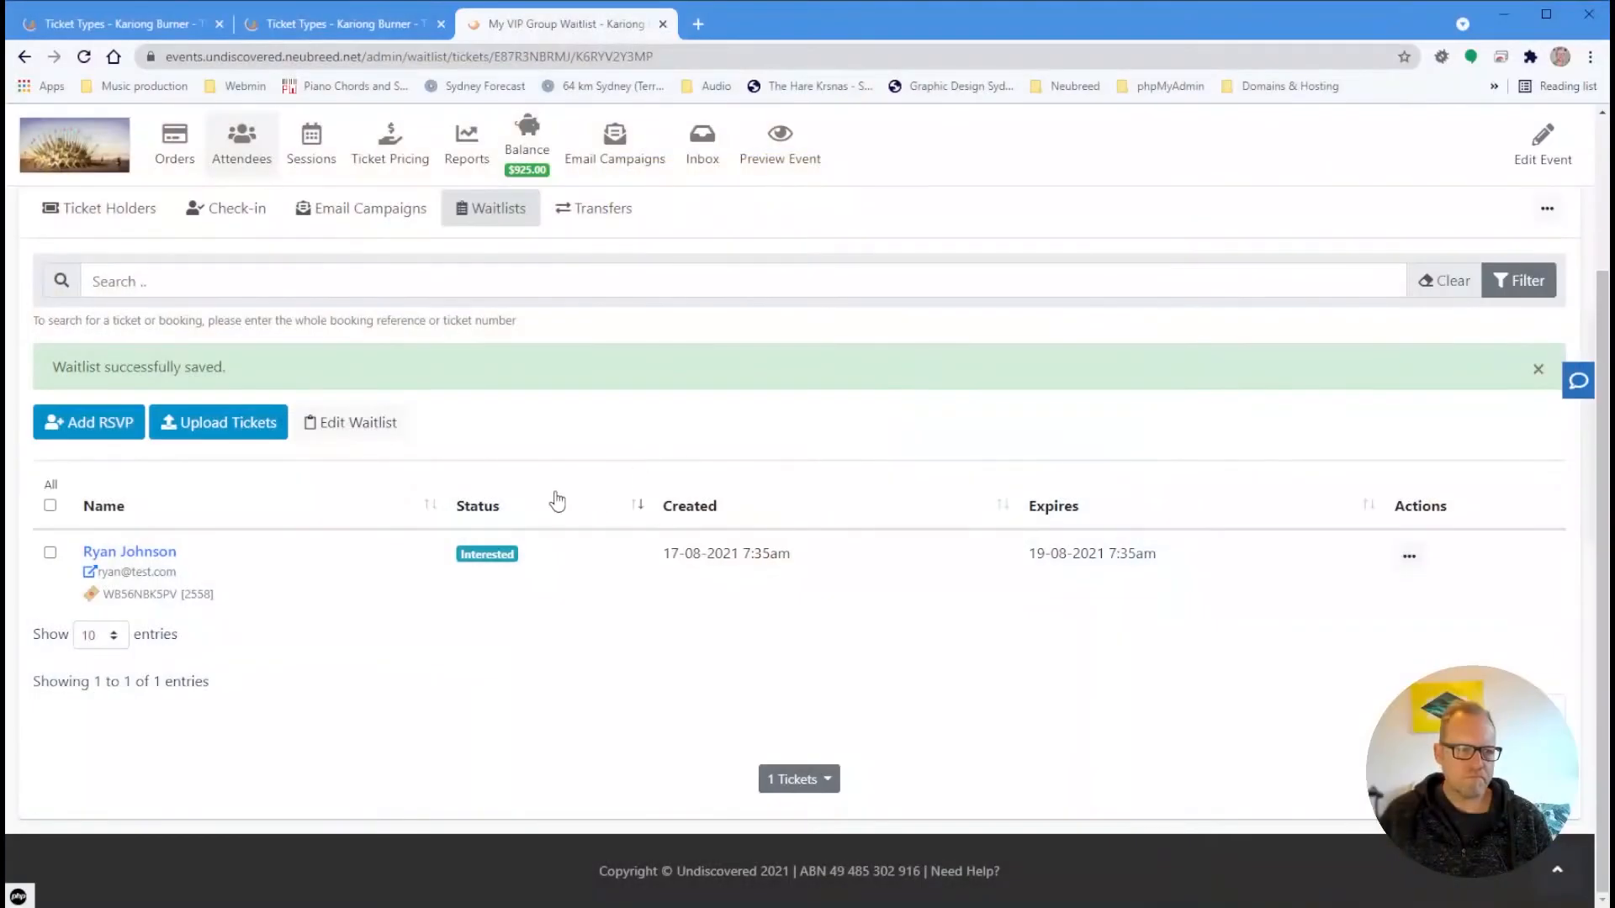
pyautogui.scroll(2, 559, 501)
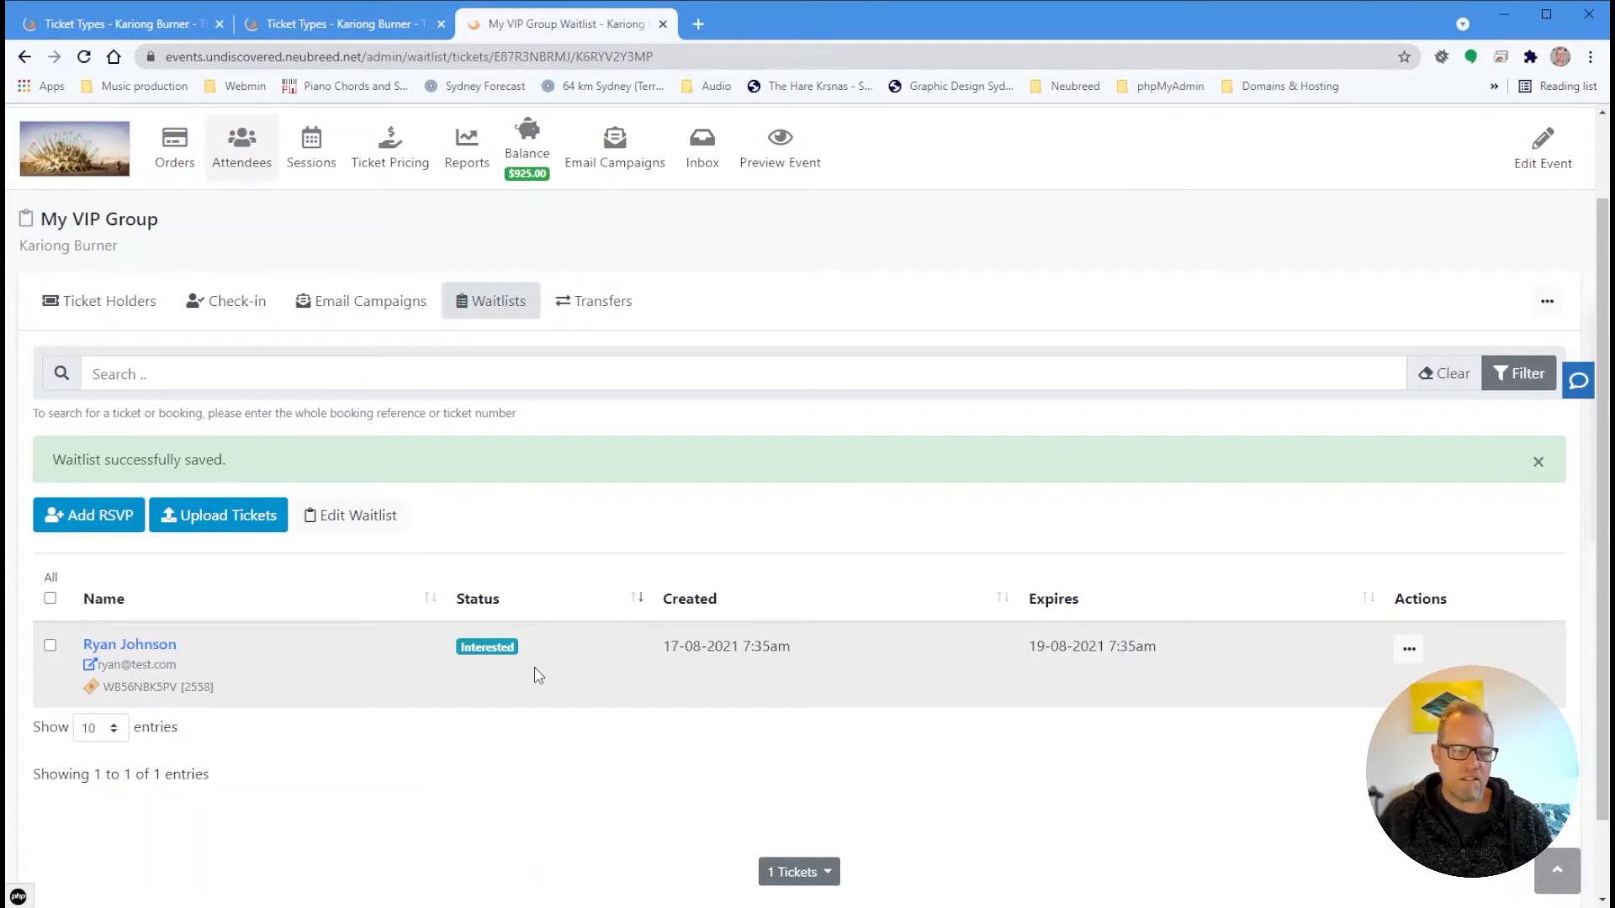
pyautogui.scroll(-1, 536, 672)
pyautogui.scroll(3, 534, 671)
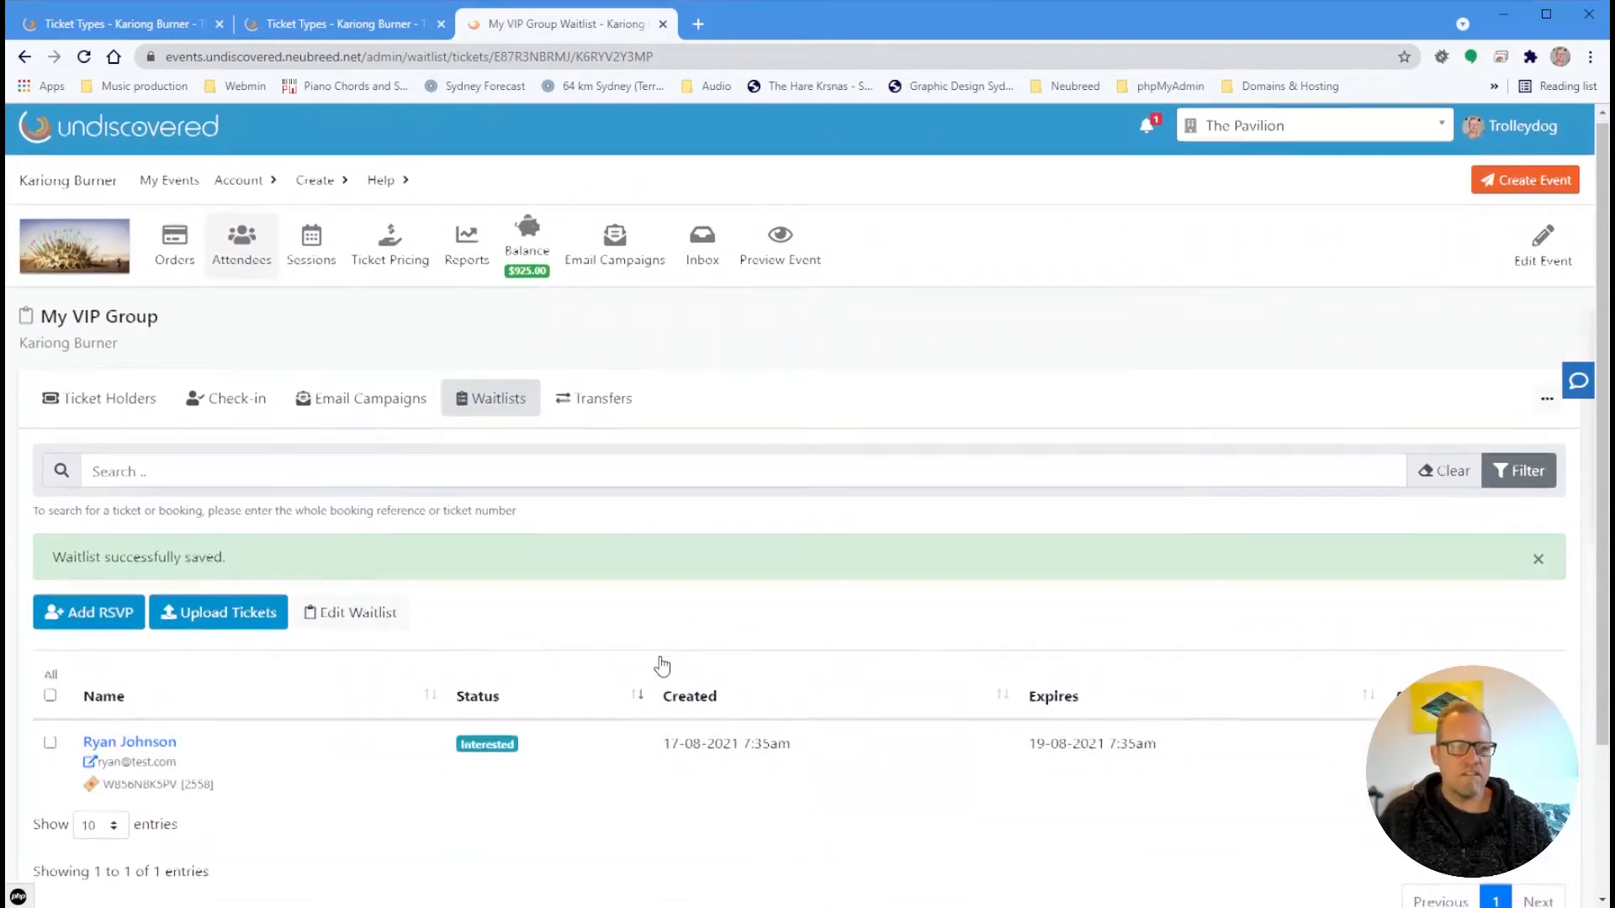
pyautogui.scroll(-2, 647, 665)
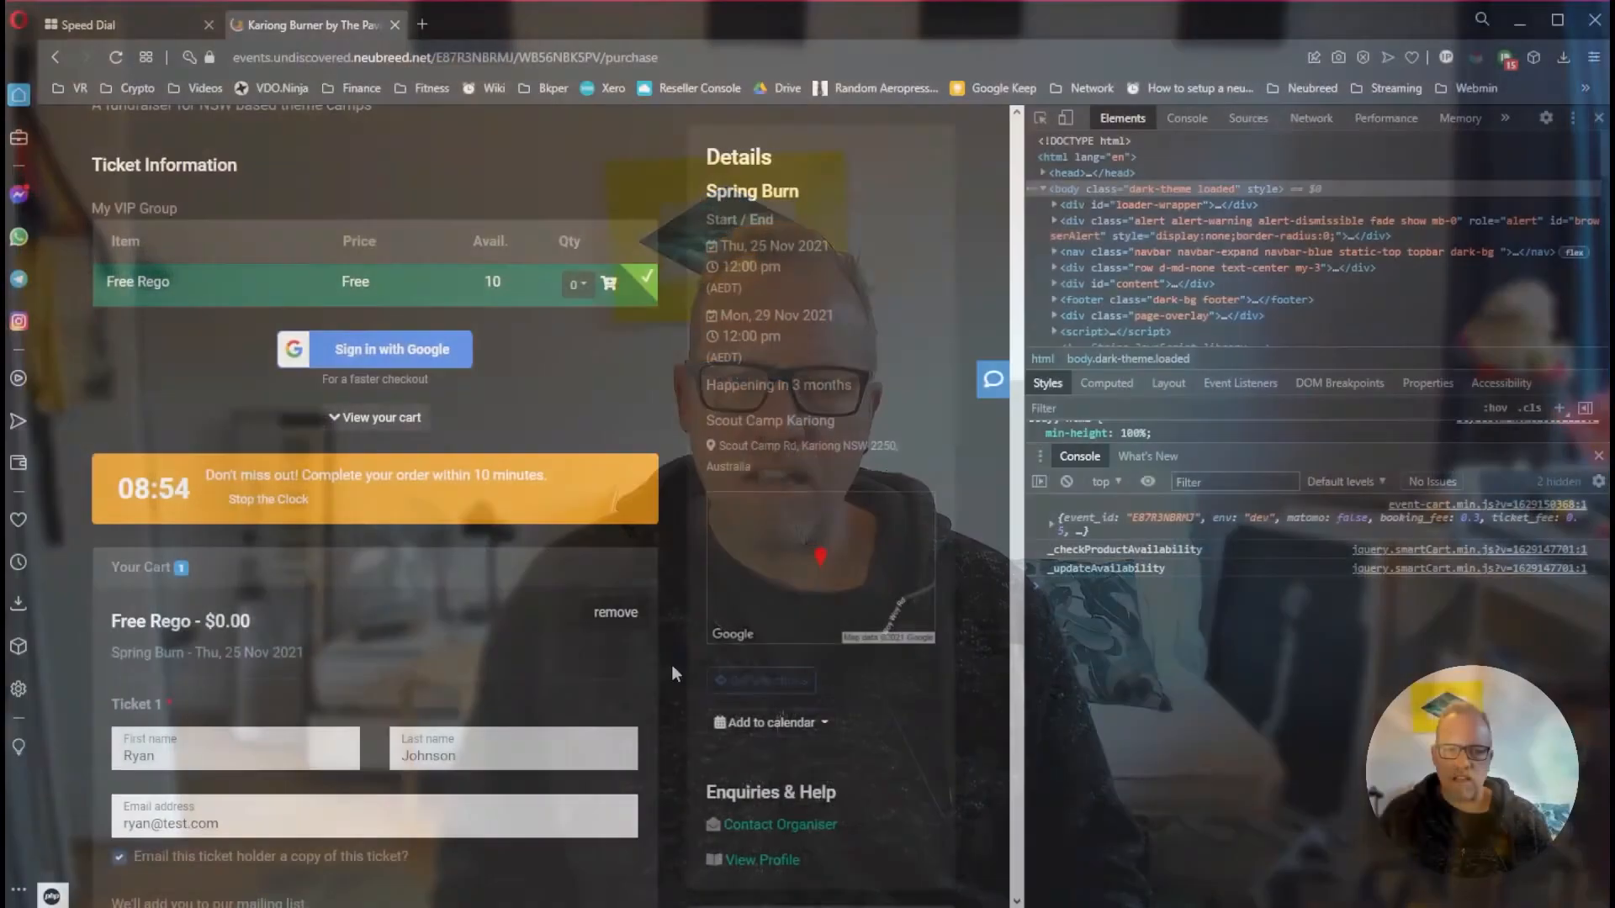
# Check out the free ticket as a guest, confirming the holder's e-mail address
pyautogui.scroll(-6, 648, 565)
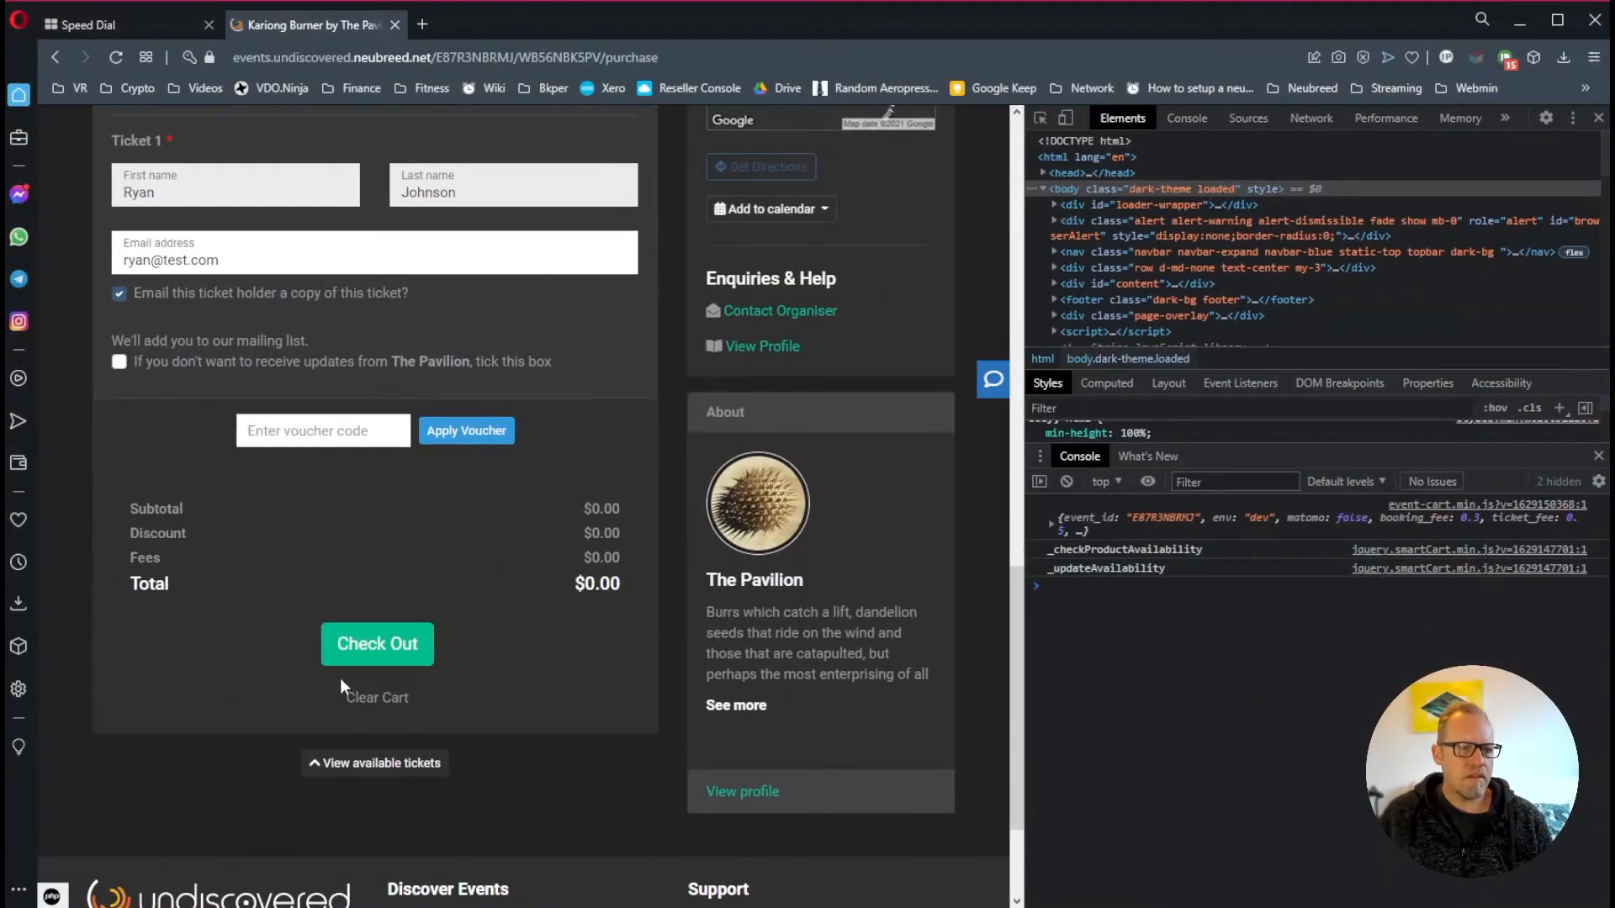
pyautogui.click(372, 646)
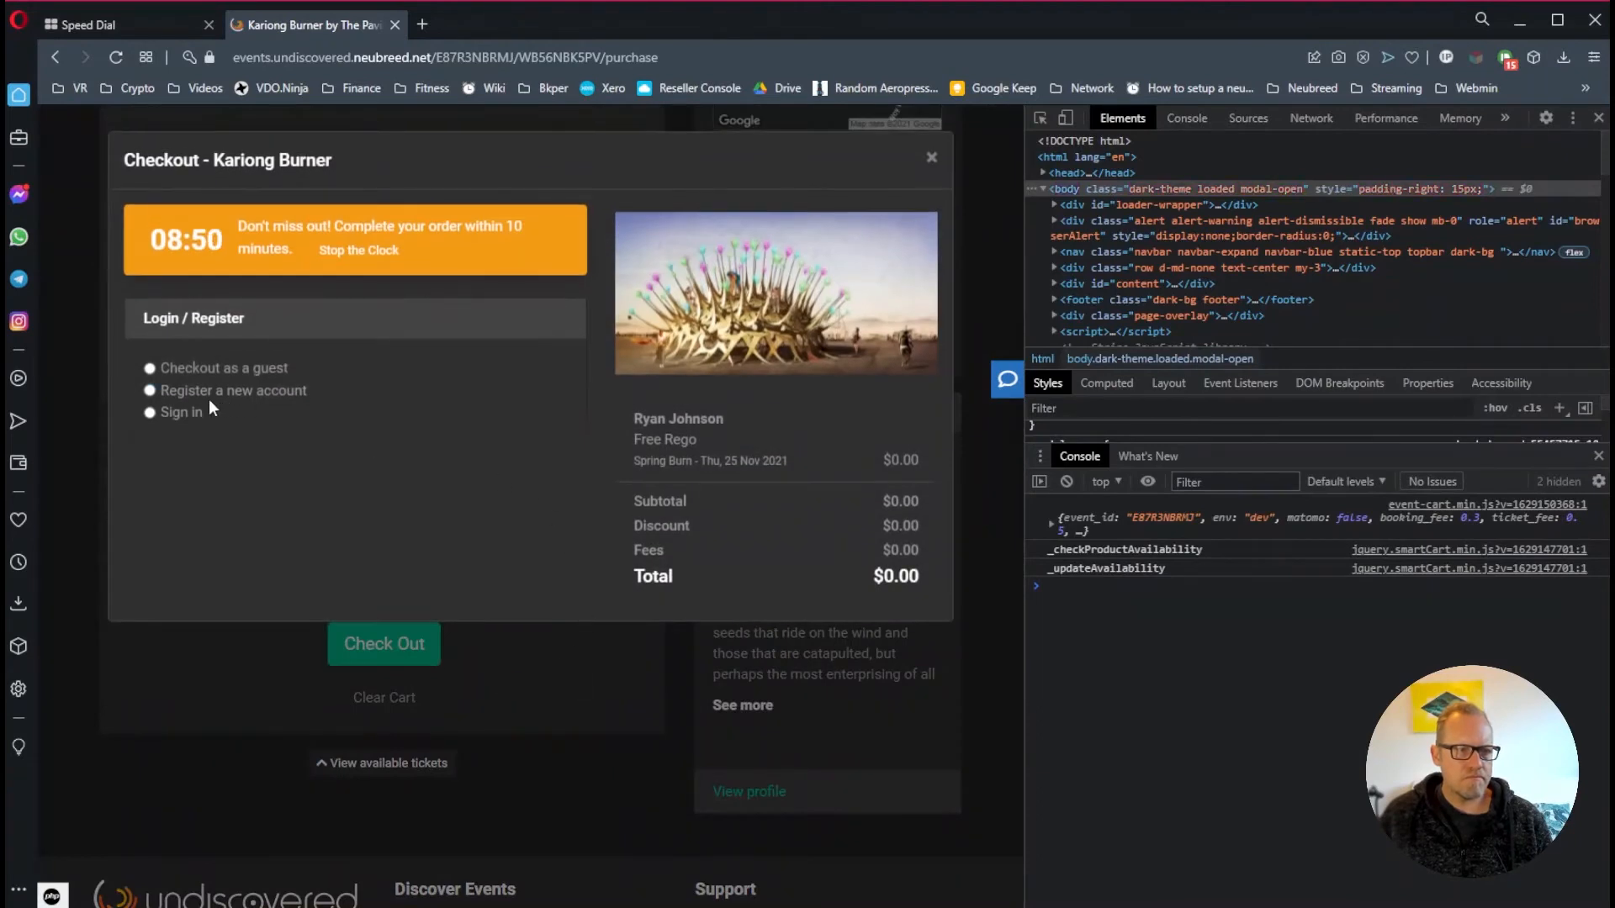
pyautogui.click(211, 365)
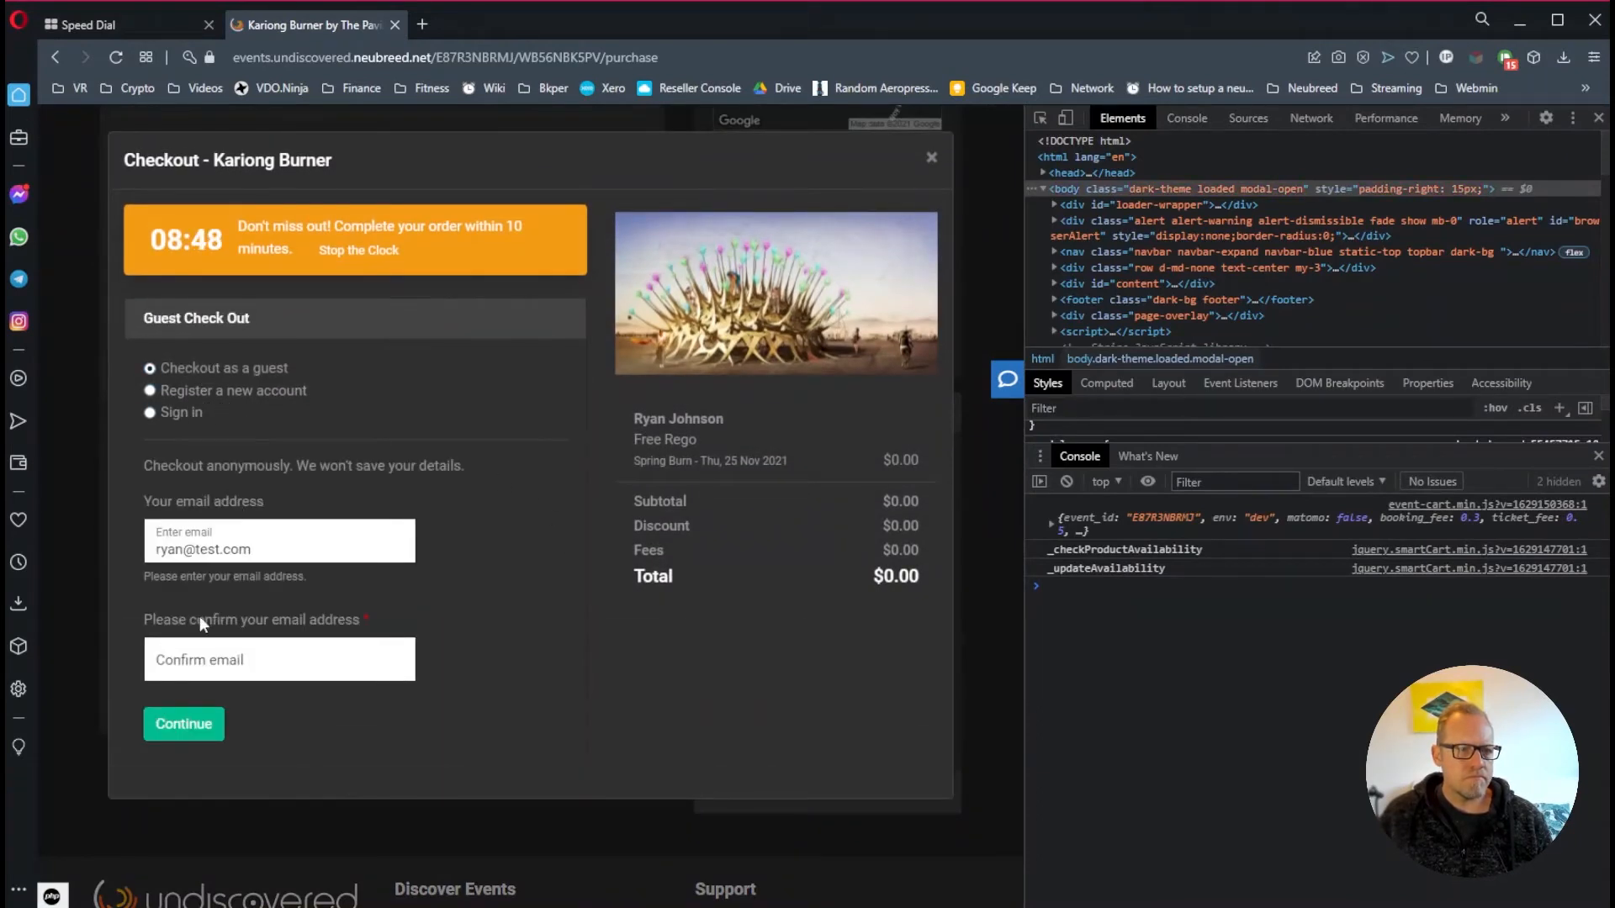
pyautogui.click(213, 661)
pyautogui.write('ryan')
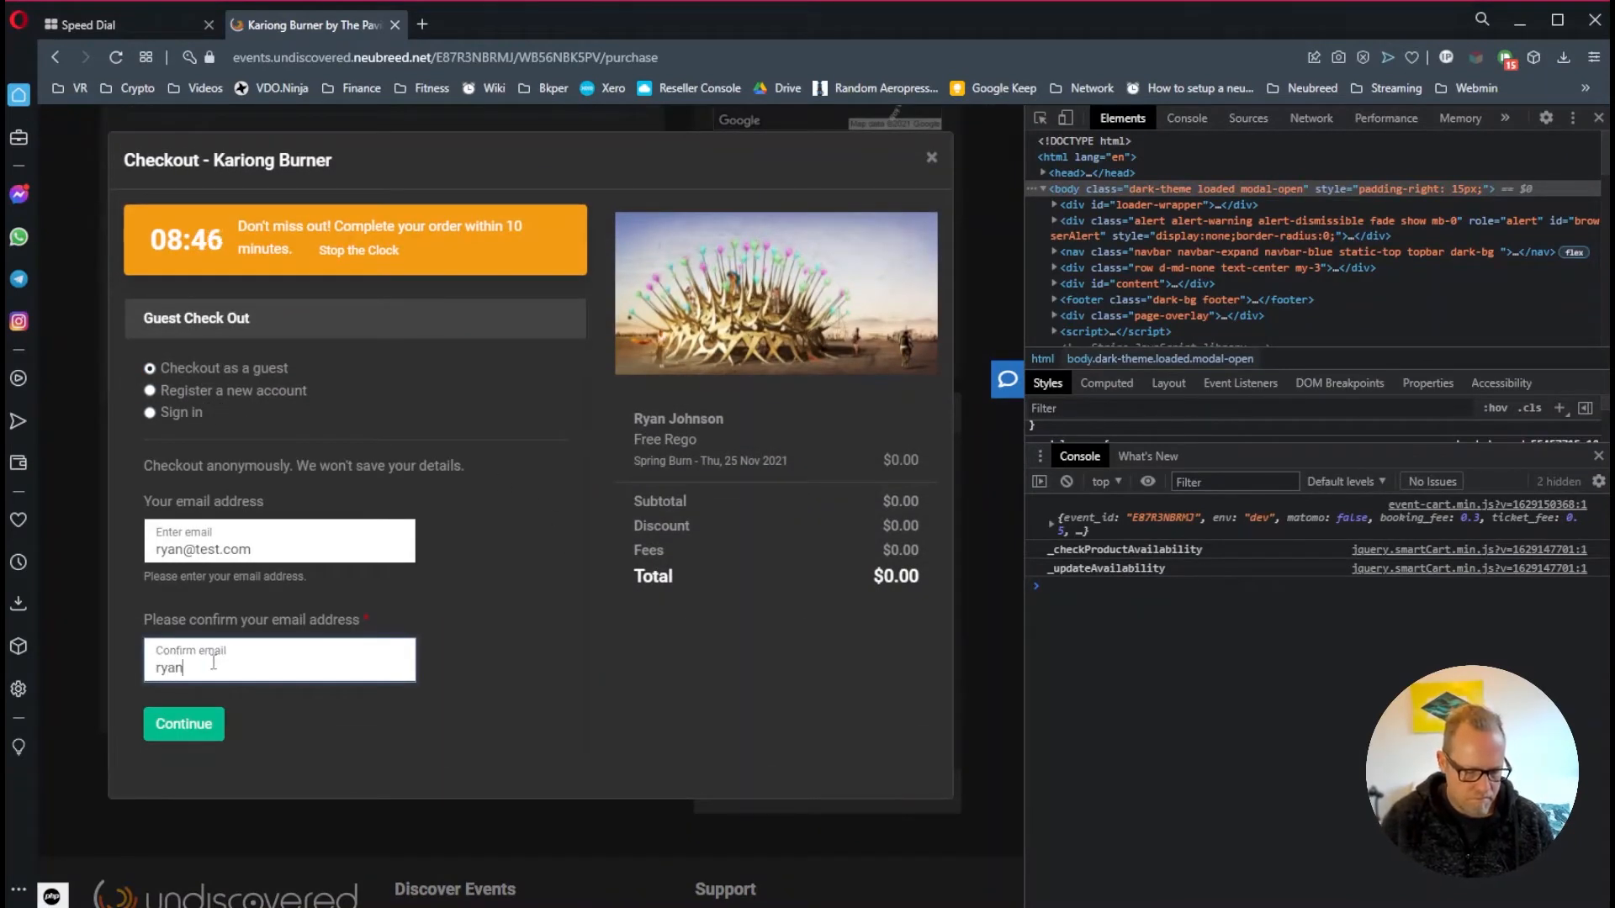
pyautogui.write('@test.com')
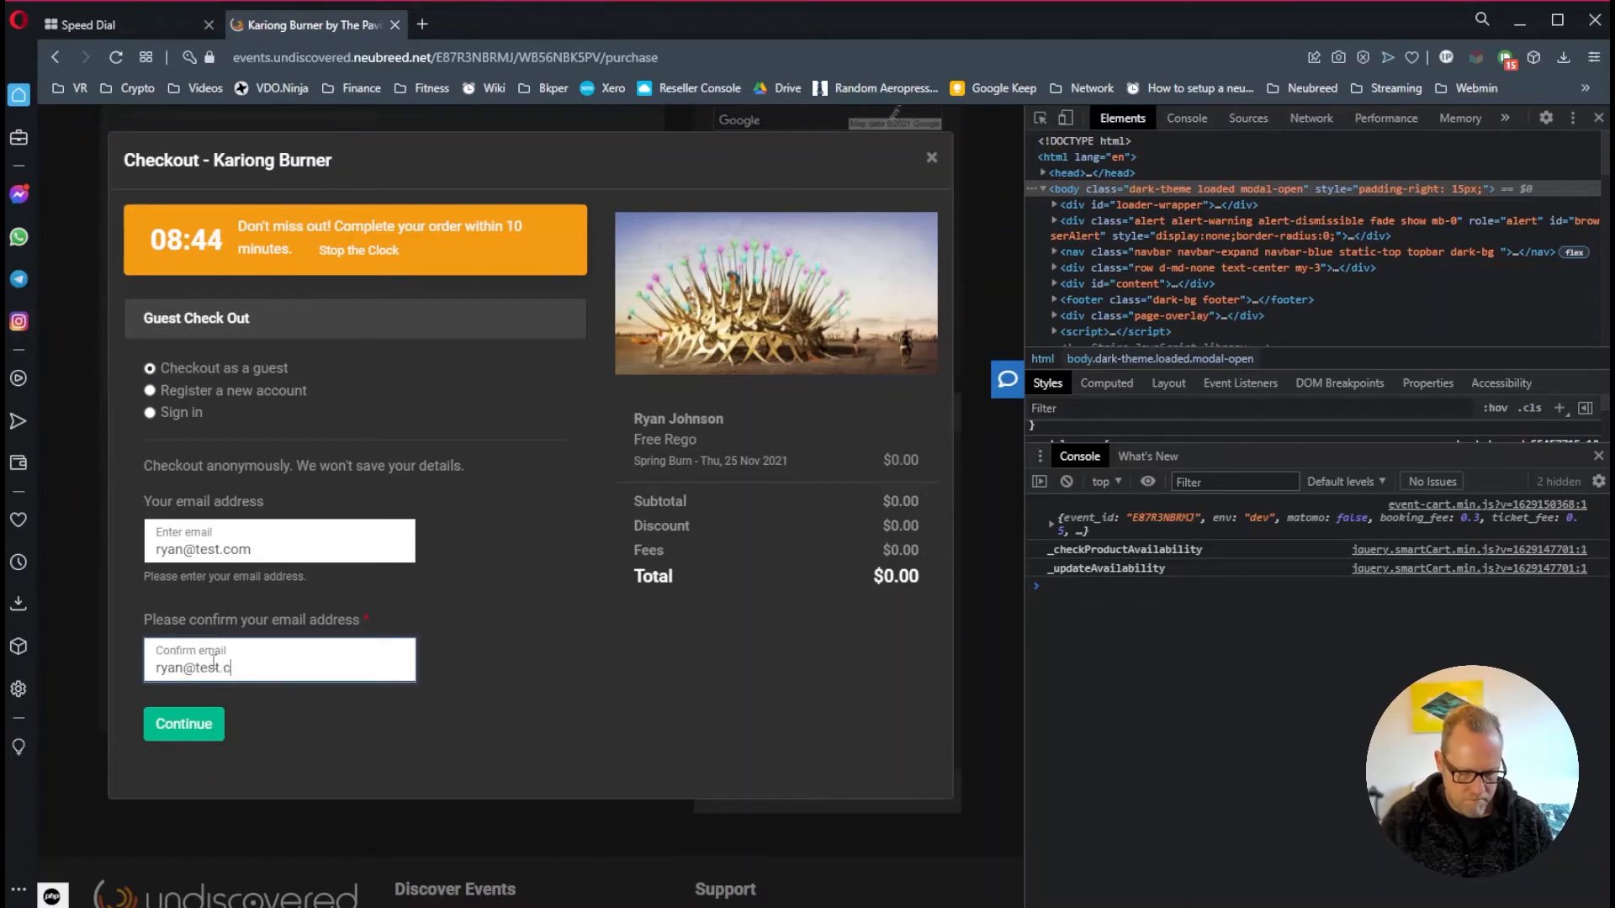
pyautogui.click(180, 728)
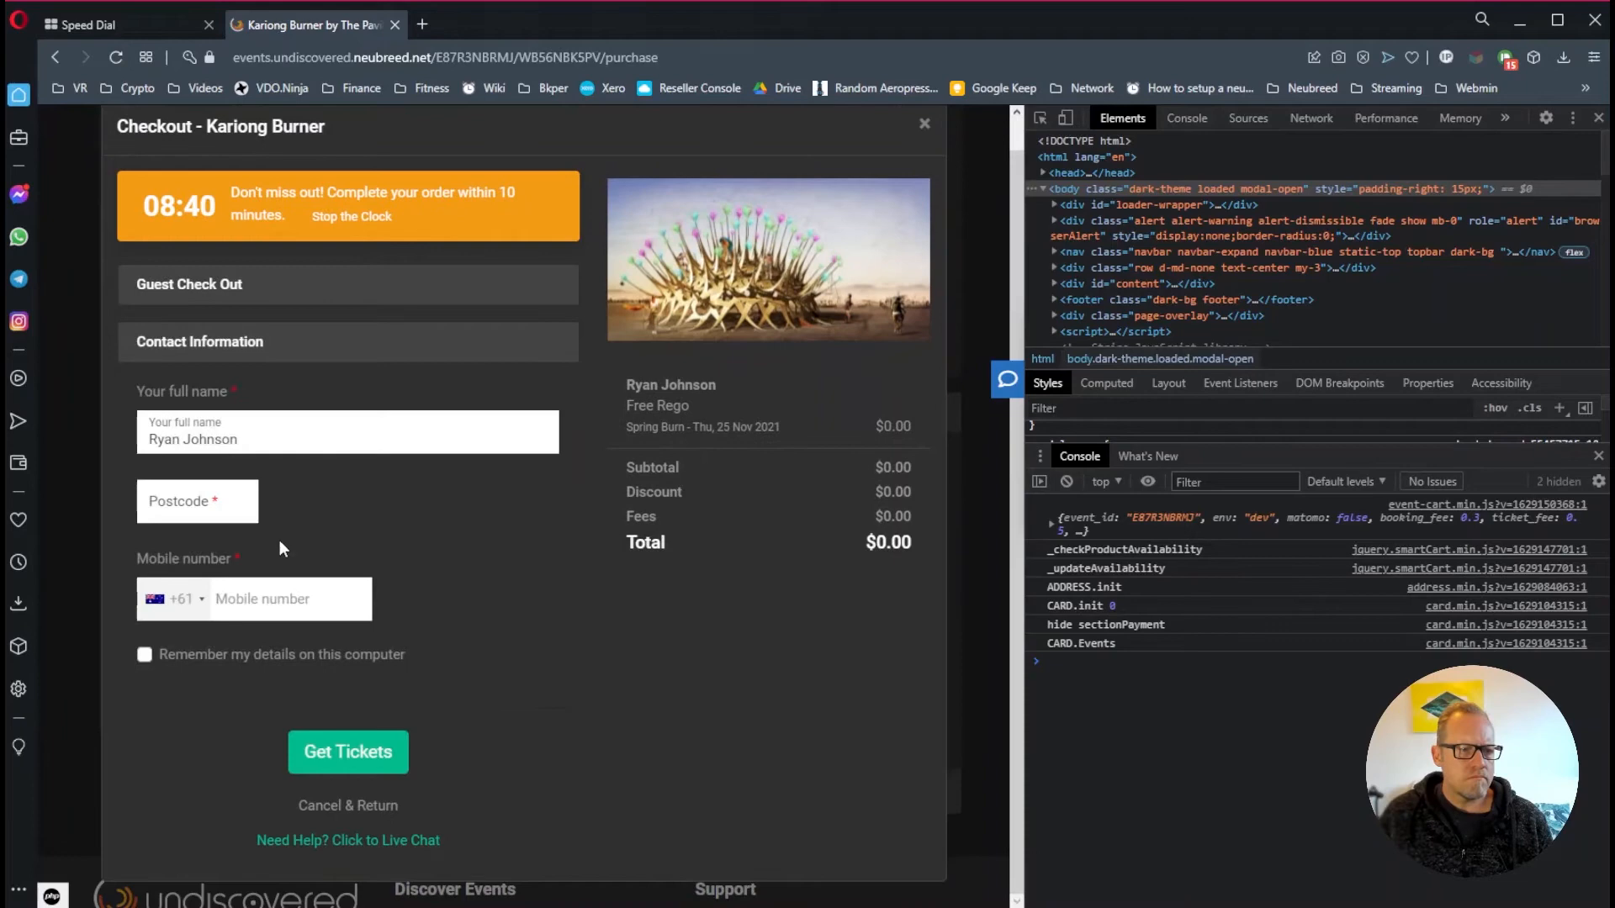
# Enter the postcode and mobile number, then submit the order with Get Tickets
pyautogui.click(207, 501)
pyautogui.write('206')
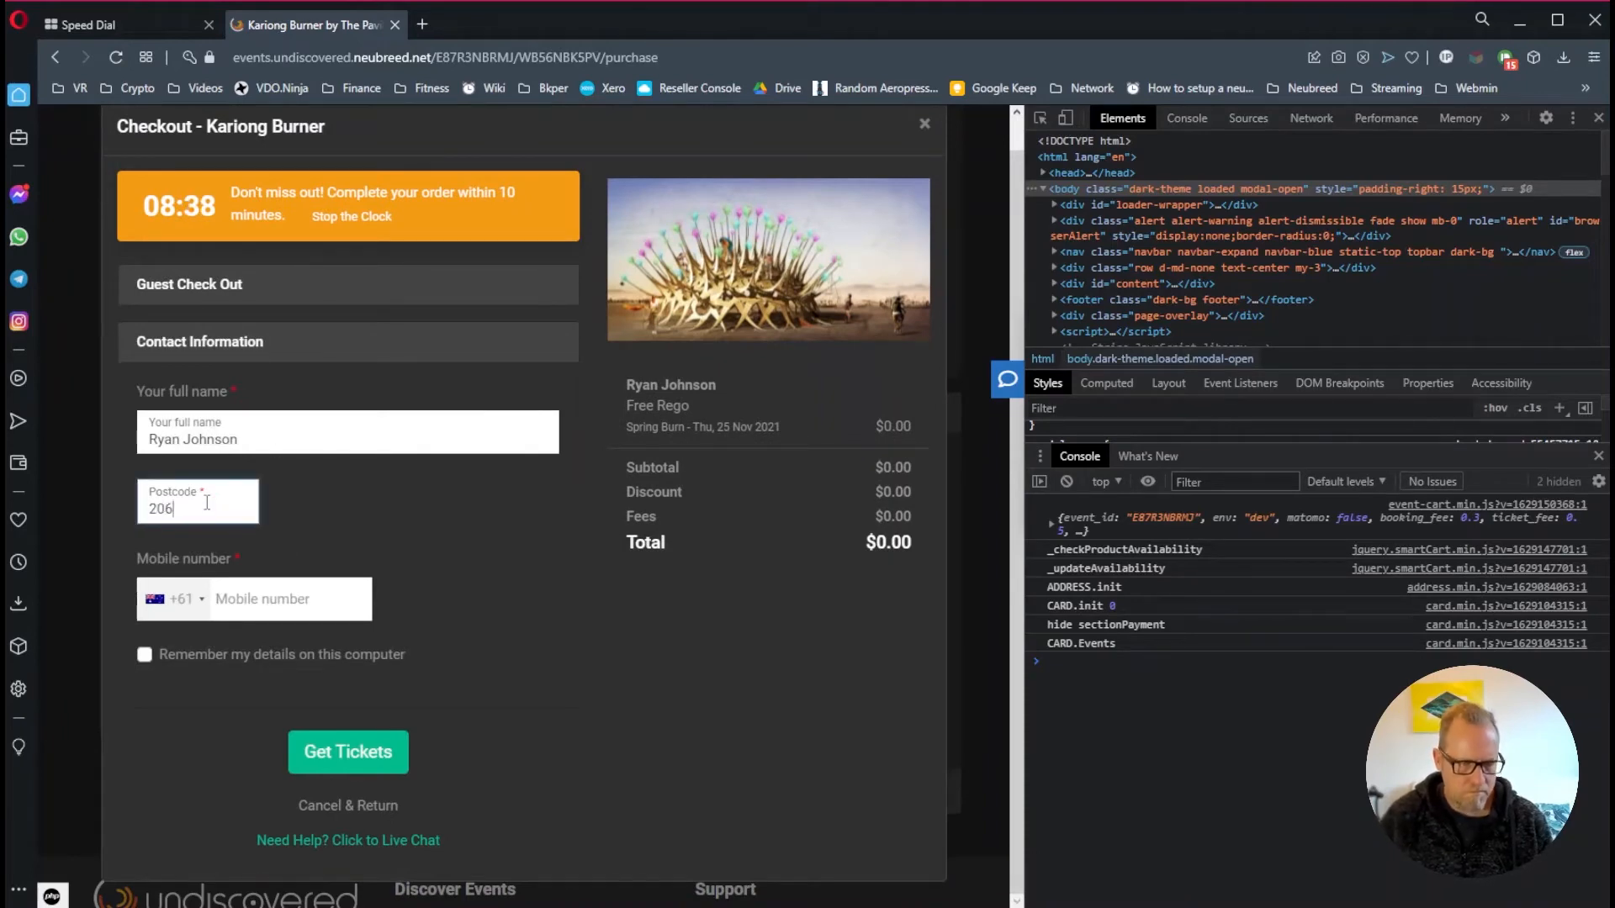
pyautogui.write('6')
pyautogui.click(254, 599)
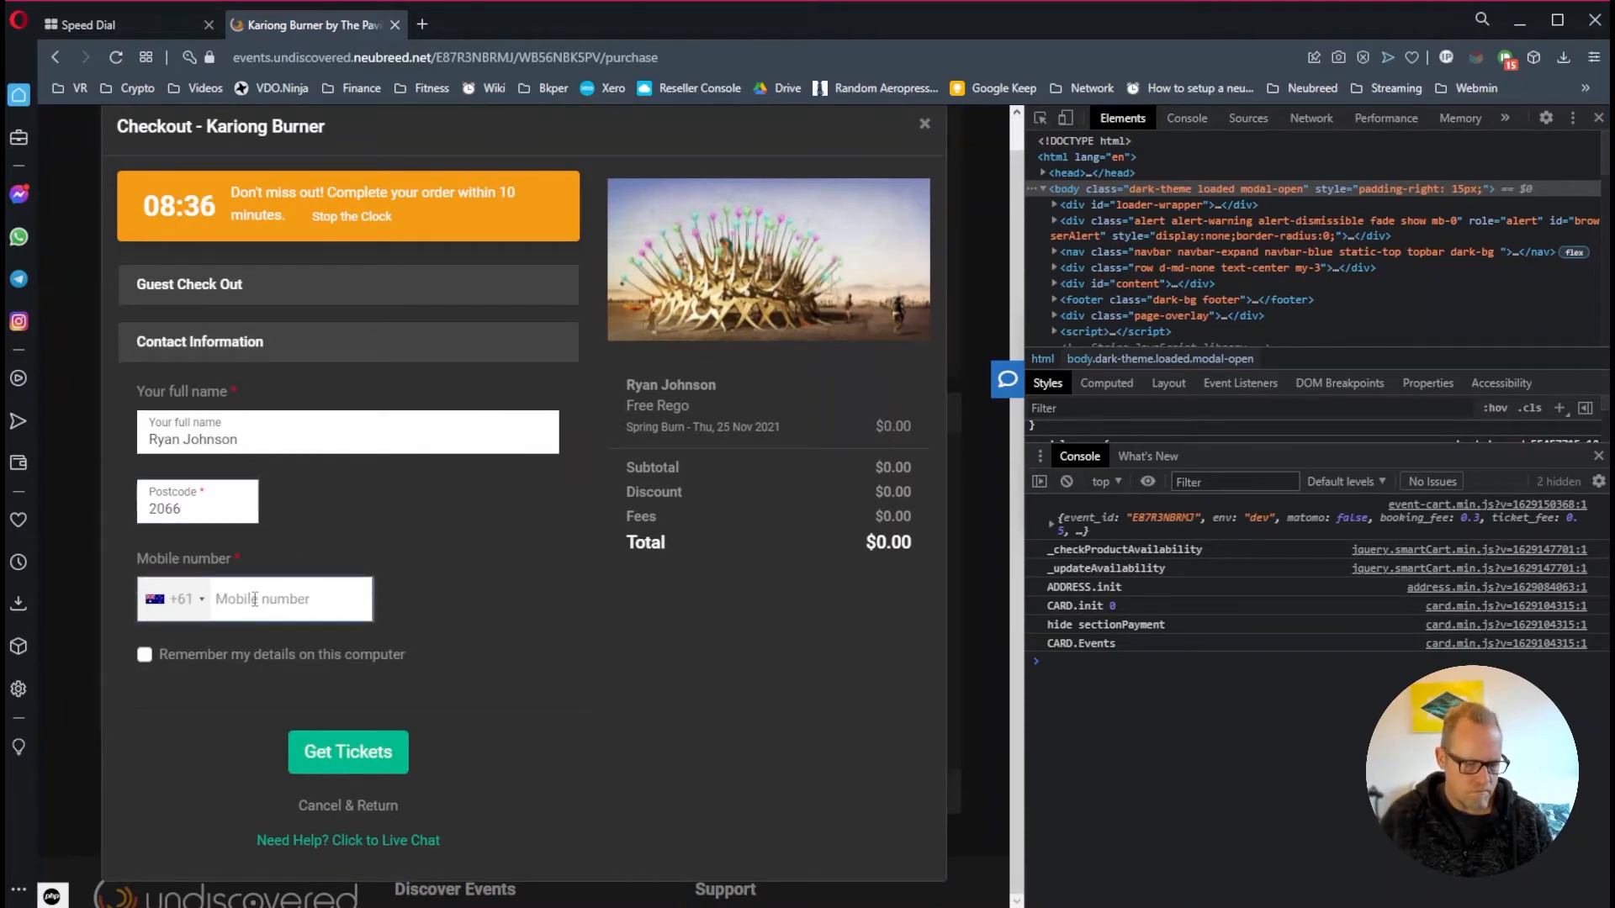
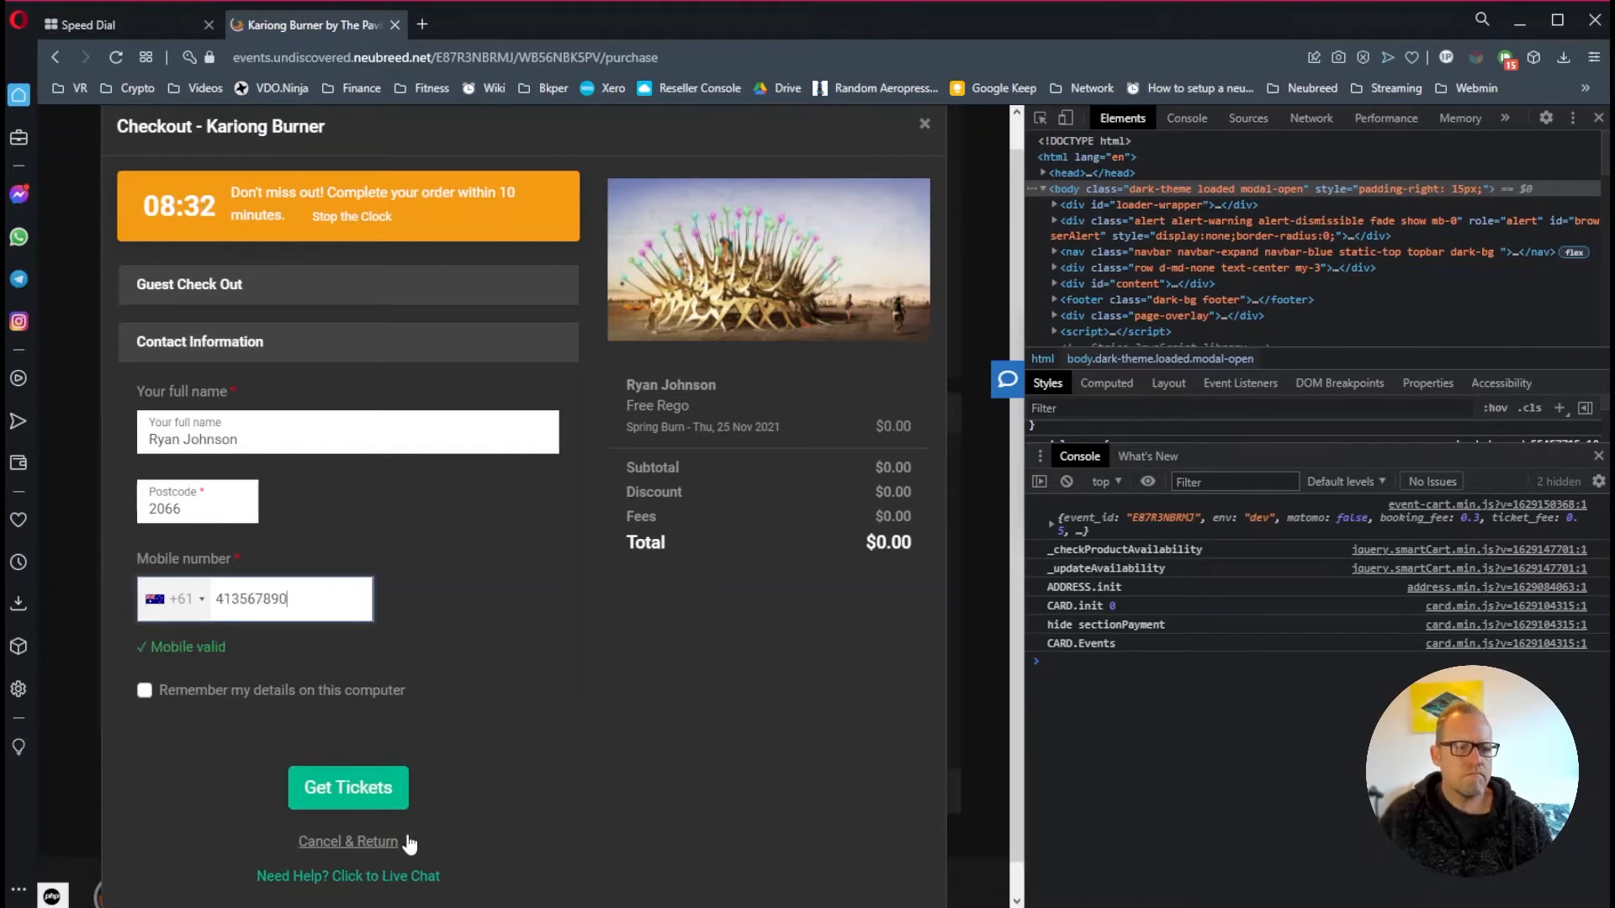
pyautogui.click(379, 795)
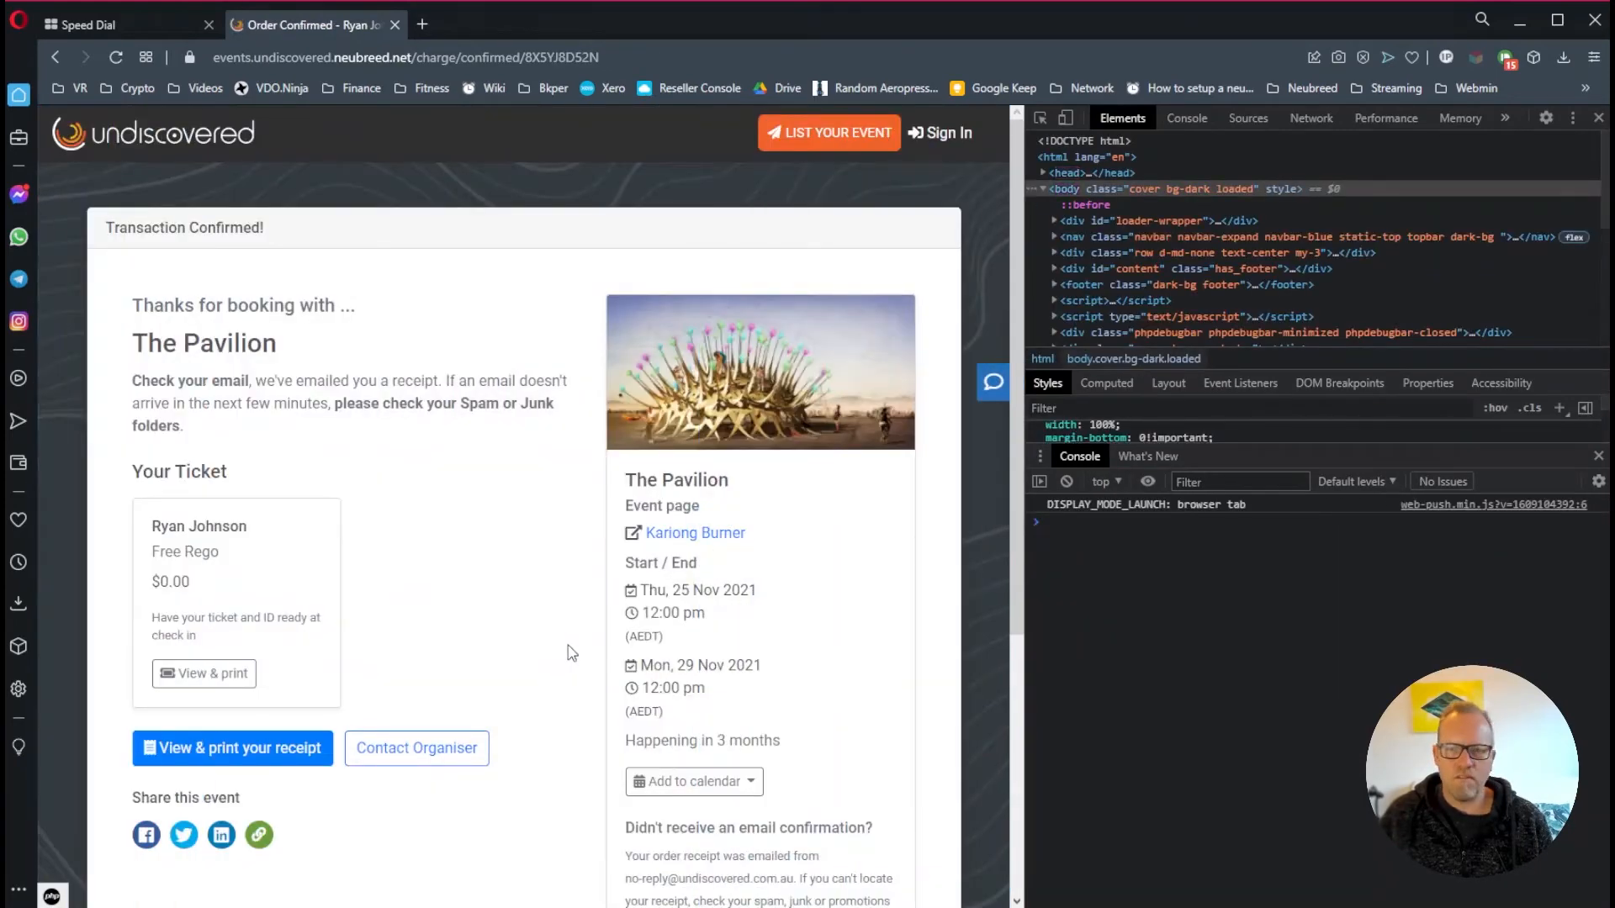
# On the Waitlists overview, check My VIP Group's 19 remaining slots and its ticket types
pyautogui.scroll(-5, 567, 646)
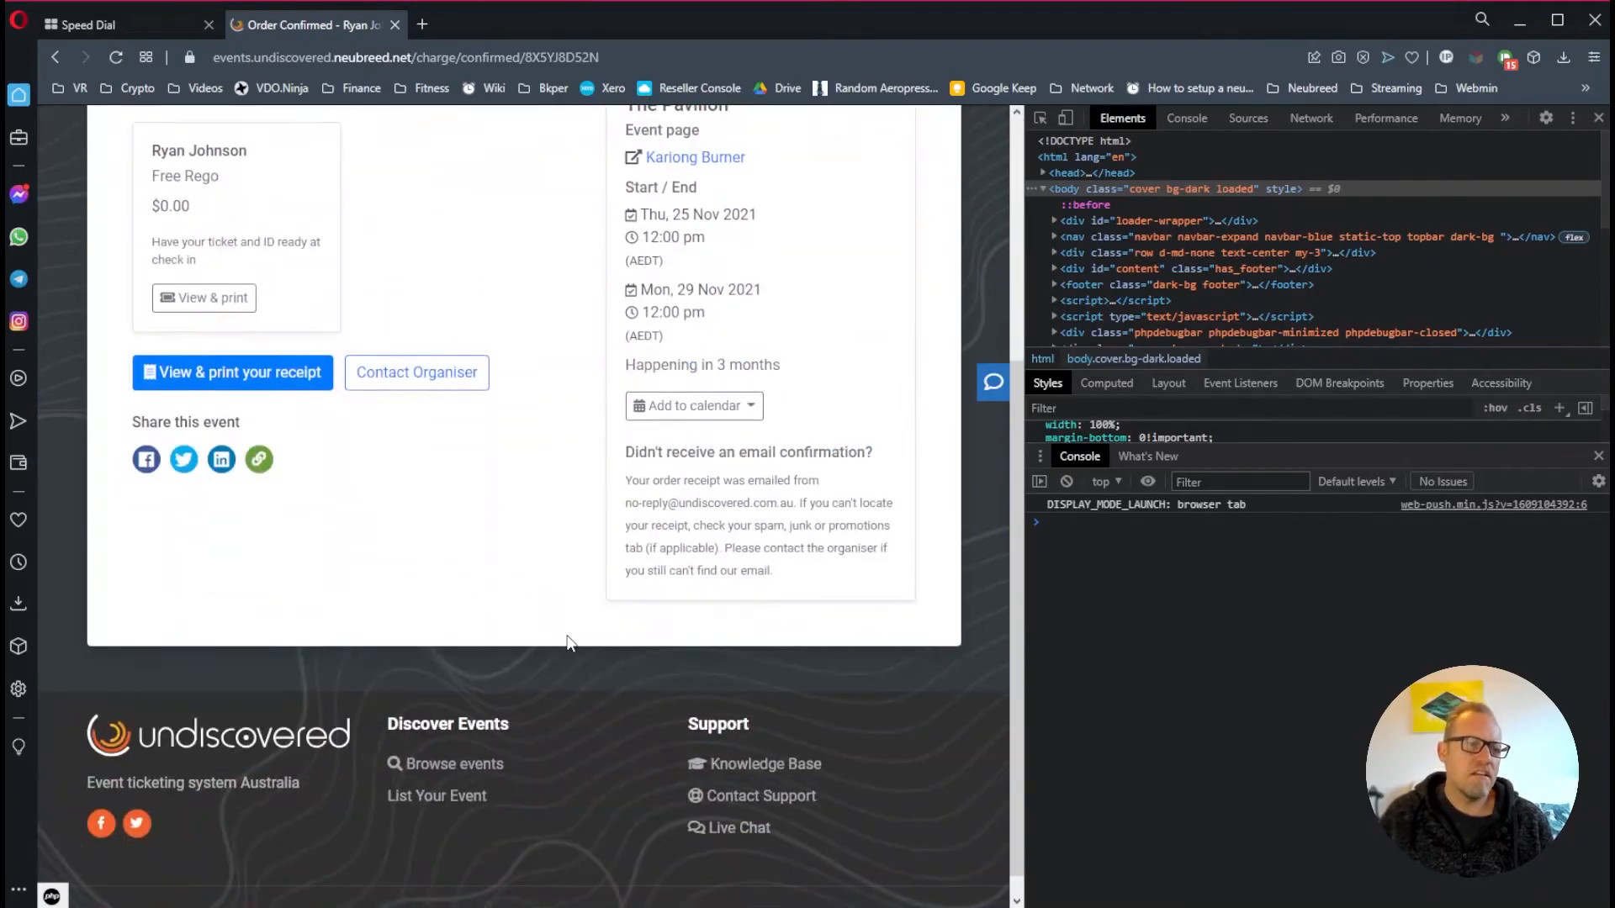
pyautogui.scroll(5, 572, 642)
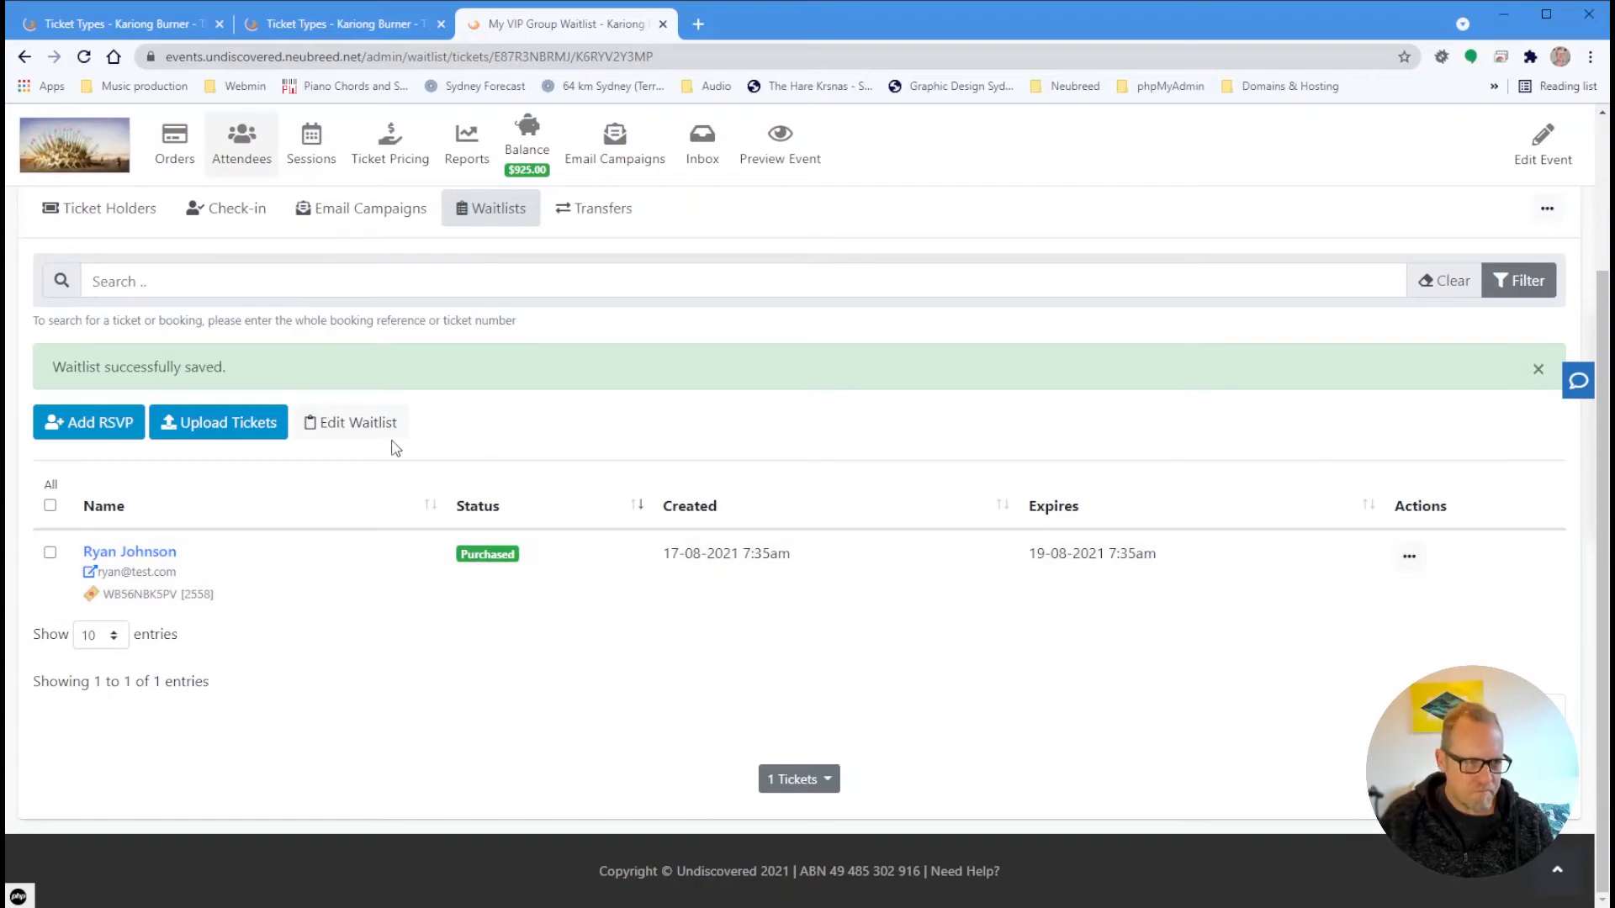
pyautogui.click(505, 223)
pyautogui.scroll(-5, 535, 551)
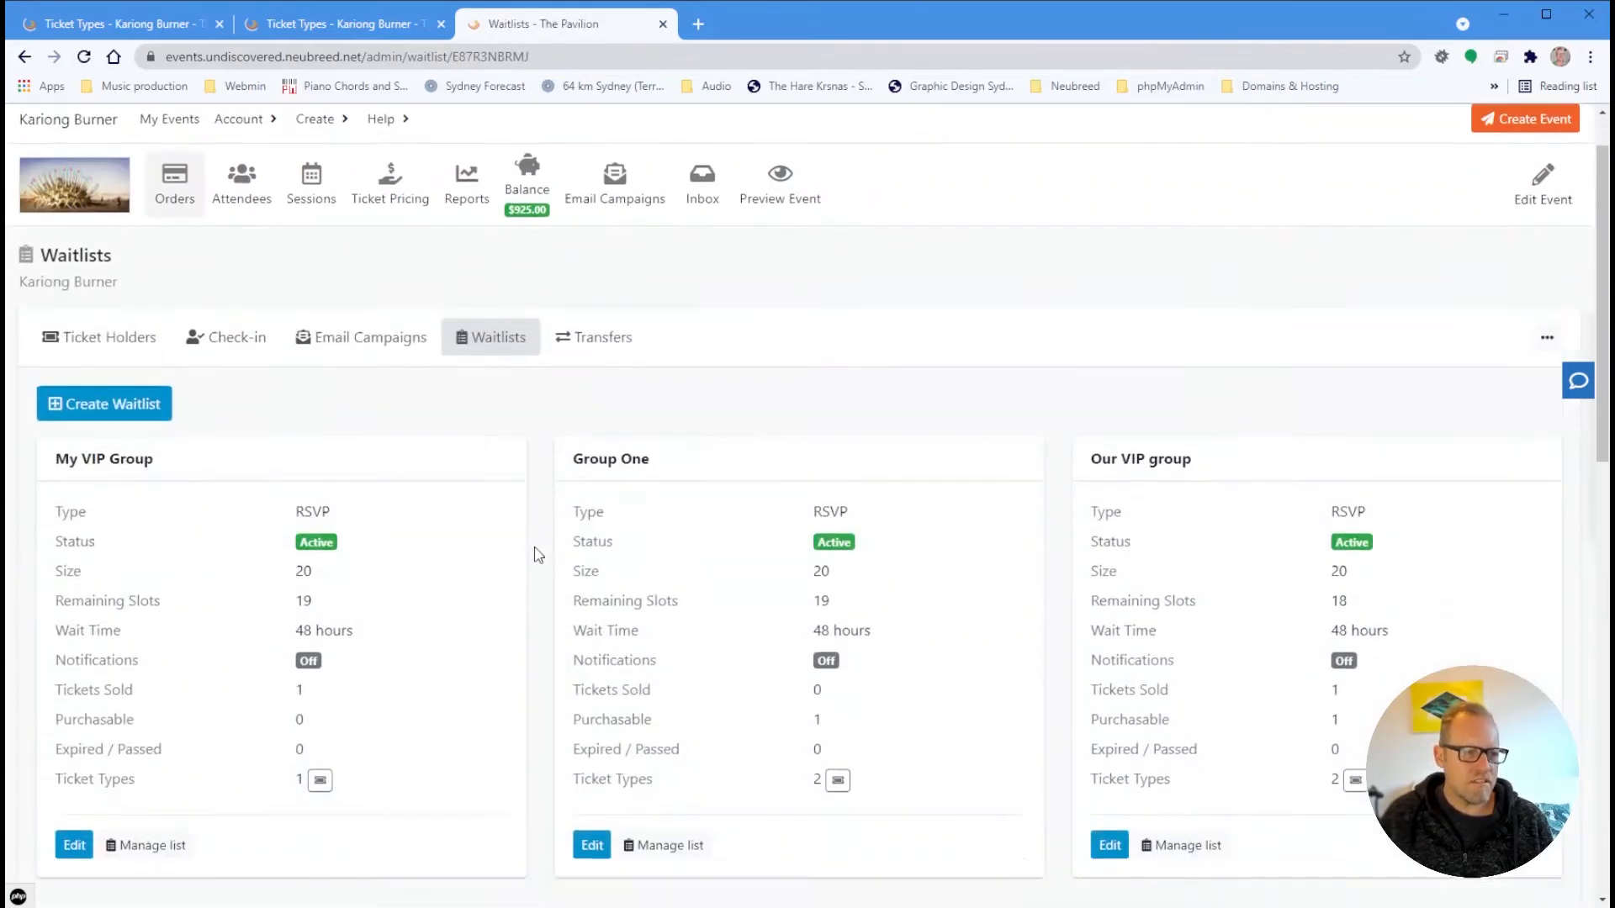
pyautogui.scroll(3, 455, 505)
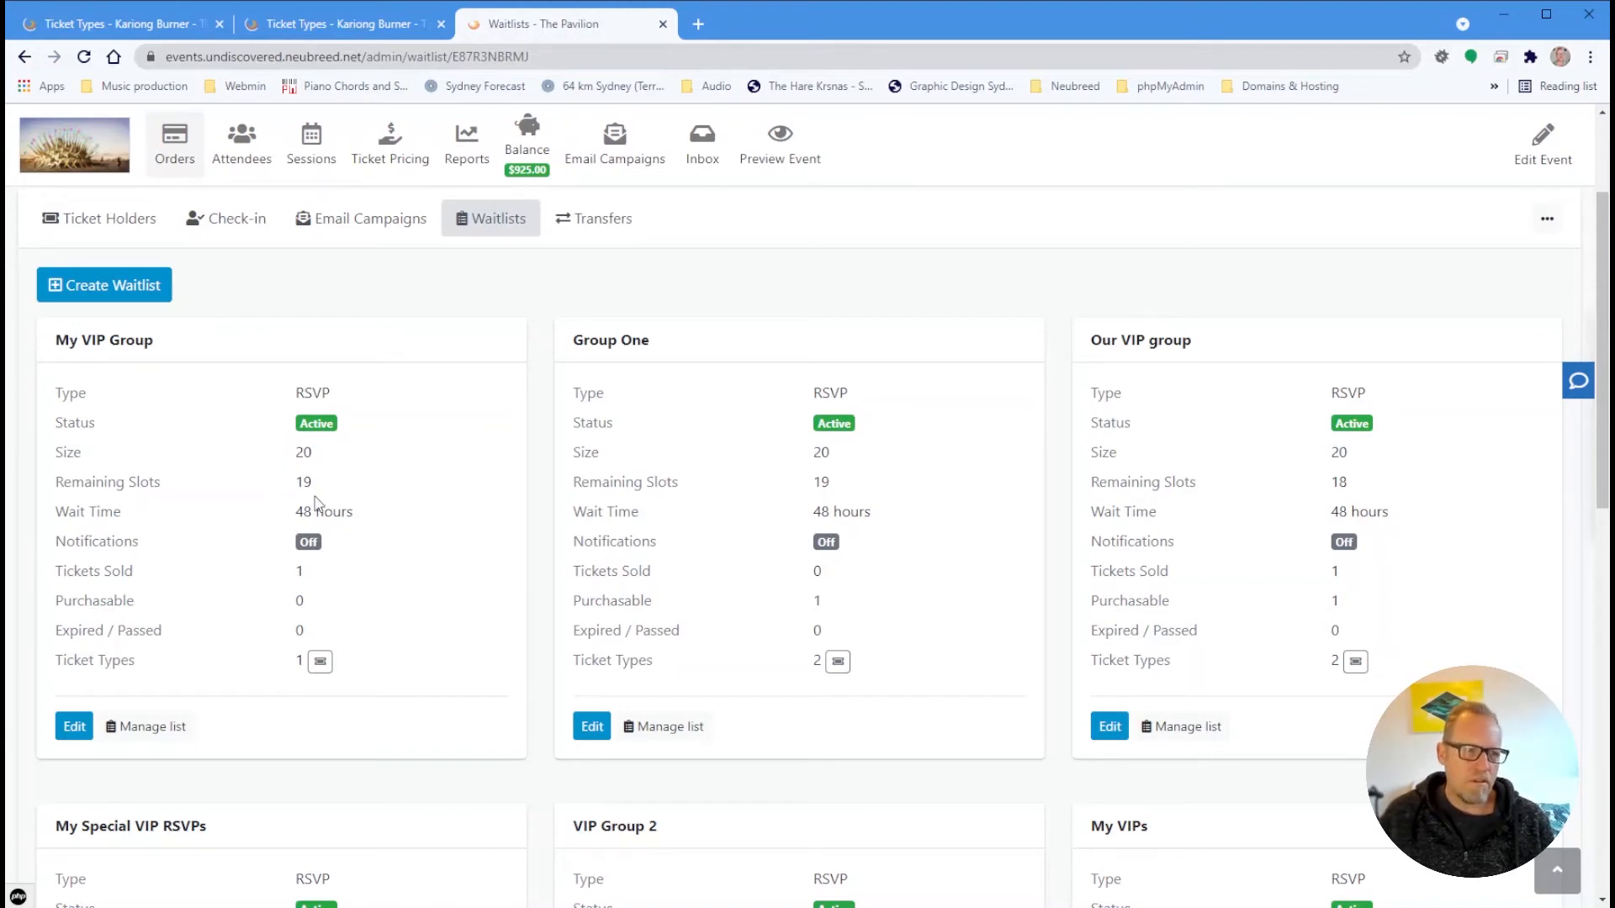
pyautogui.moveTo(299, 481); pyautogui.dragTo(321, 485)
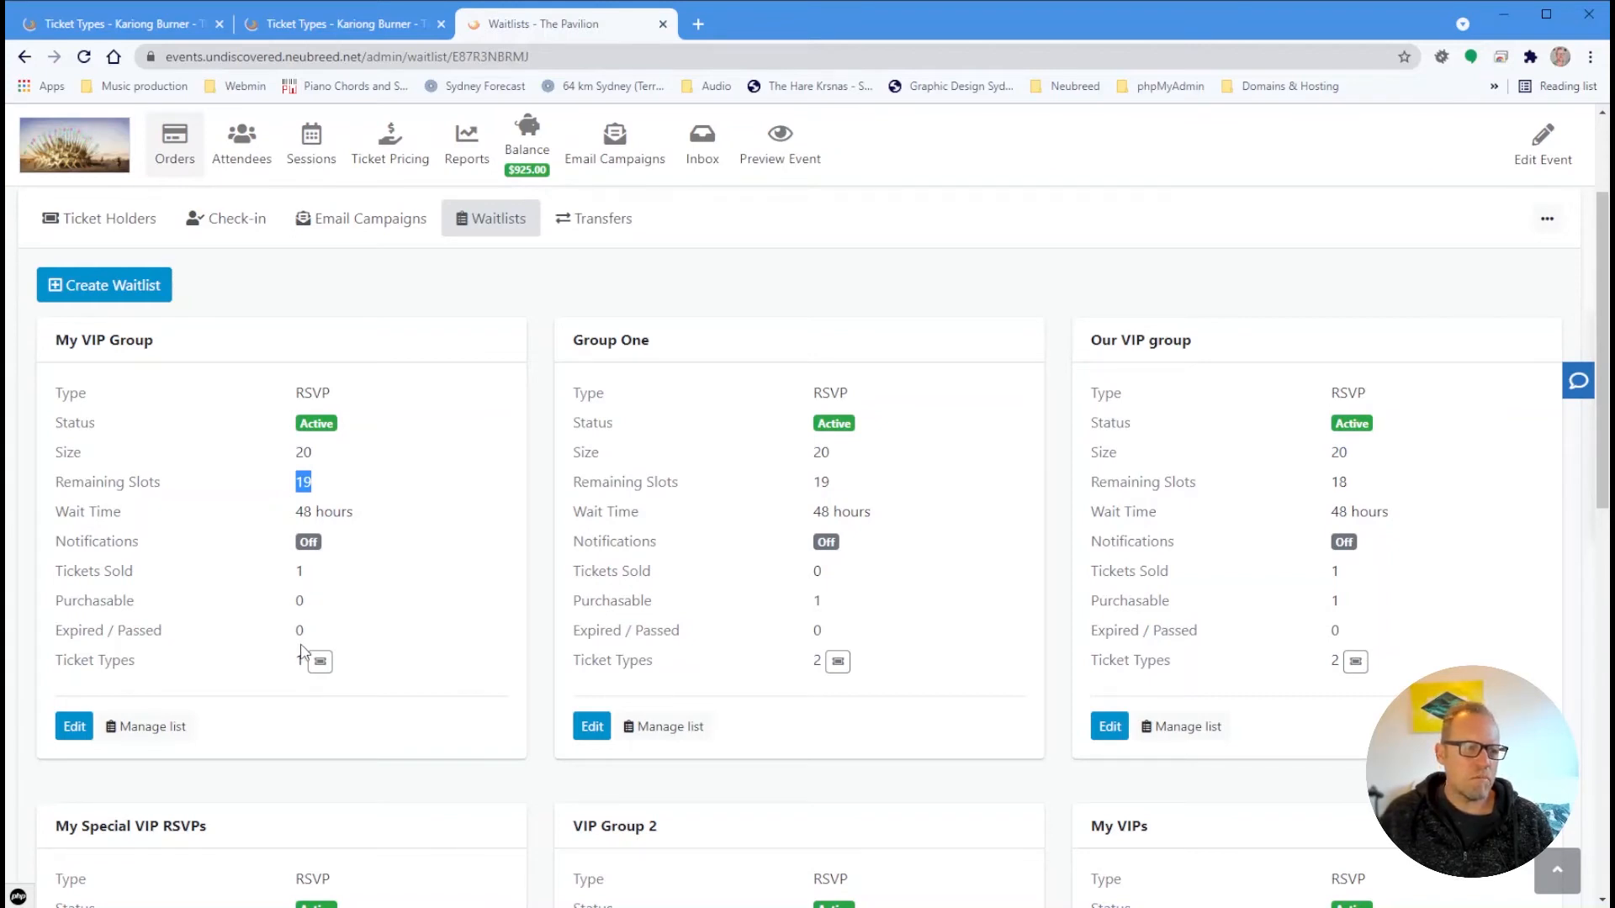
pyautogui.click(321, 661)
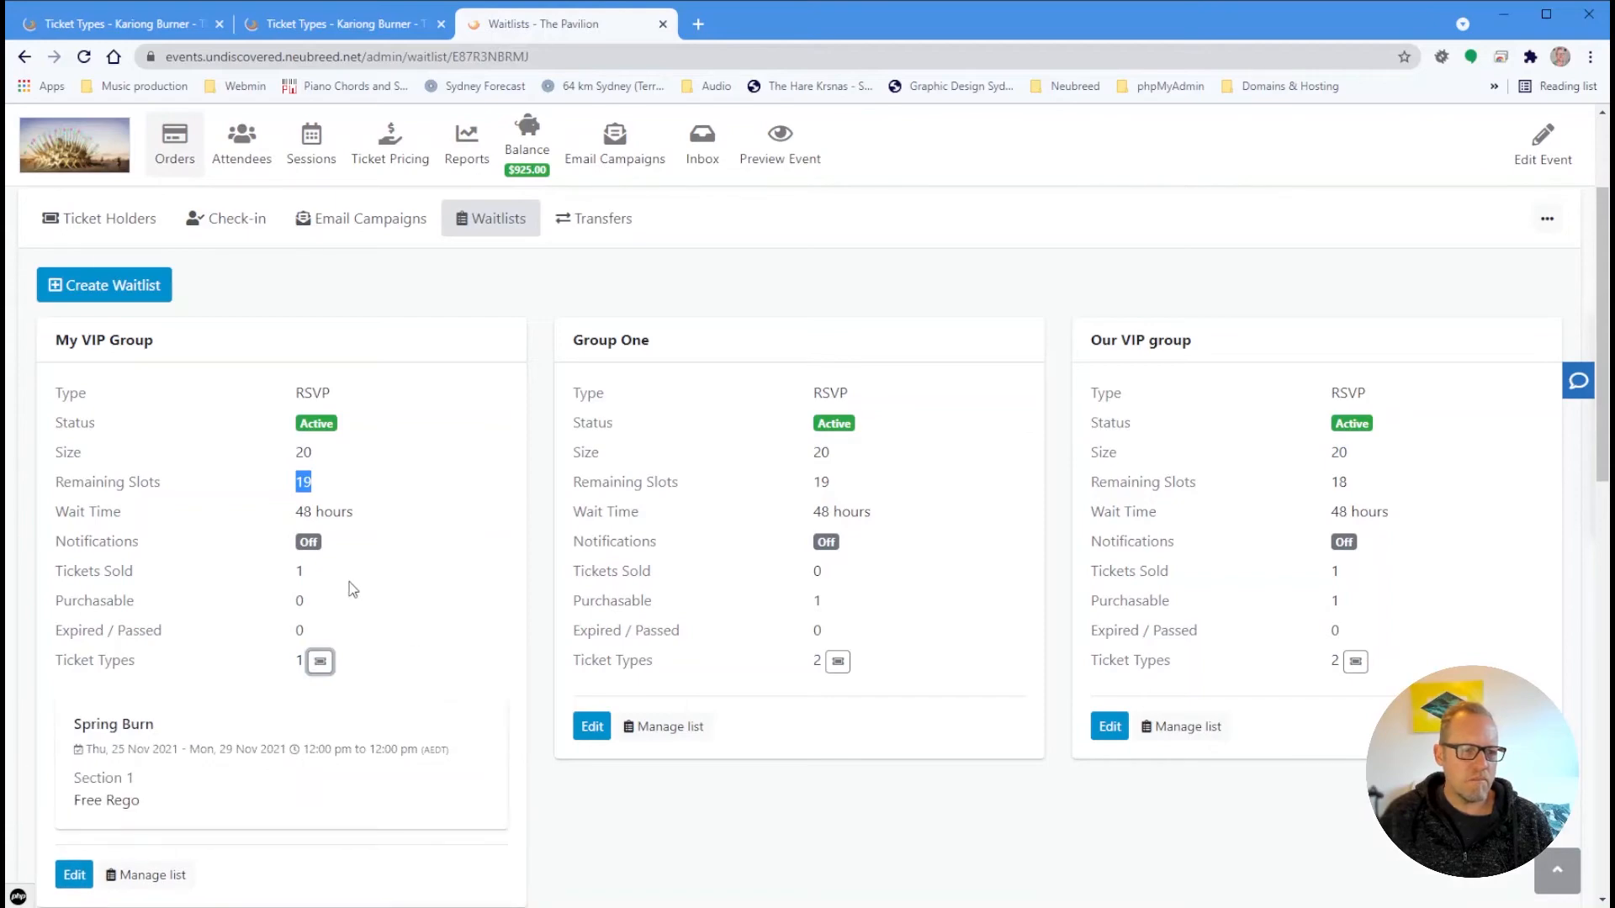
# Open My VIP Group's member list, where the attendee shows as Purchased
pyautogui.scroll(1, 354, 597)
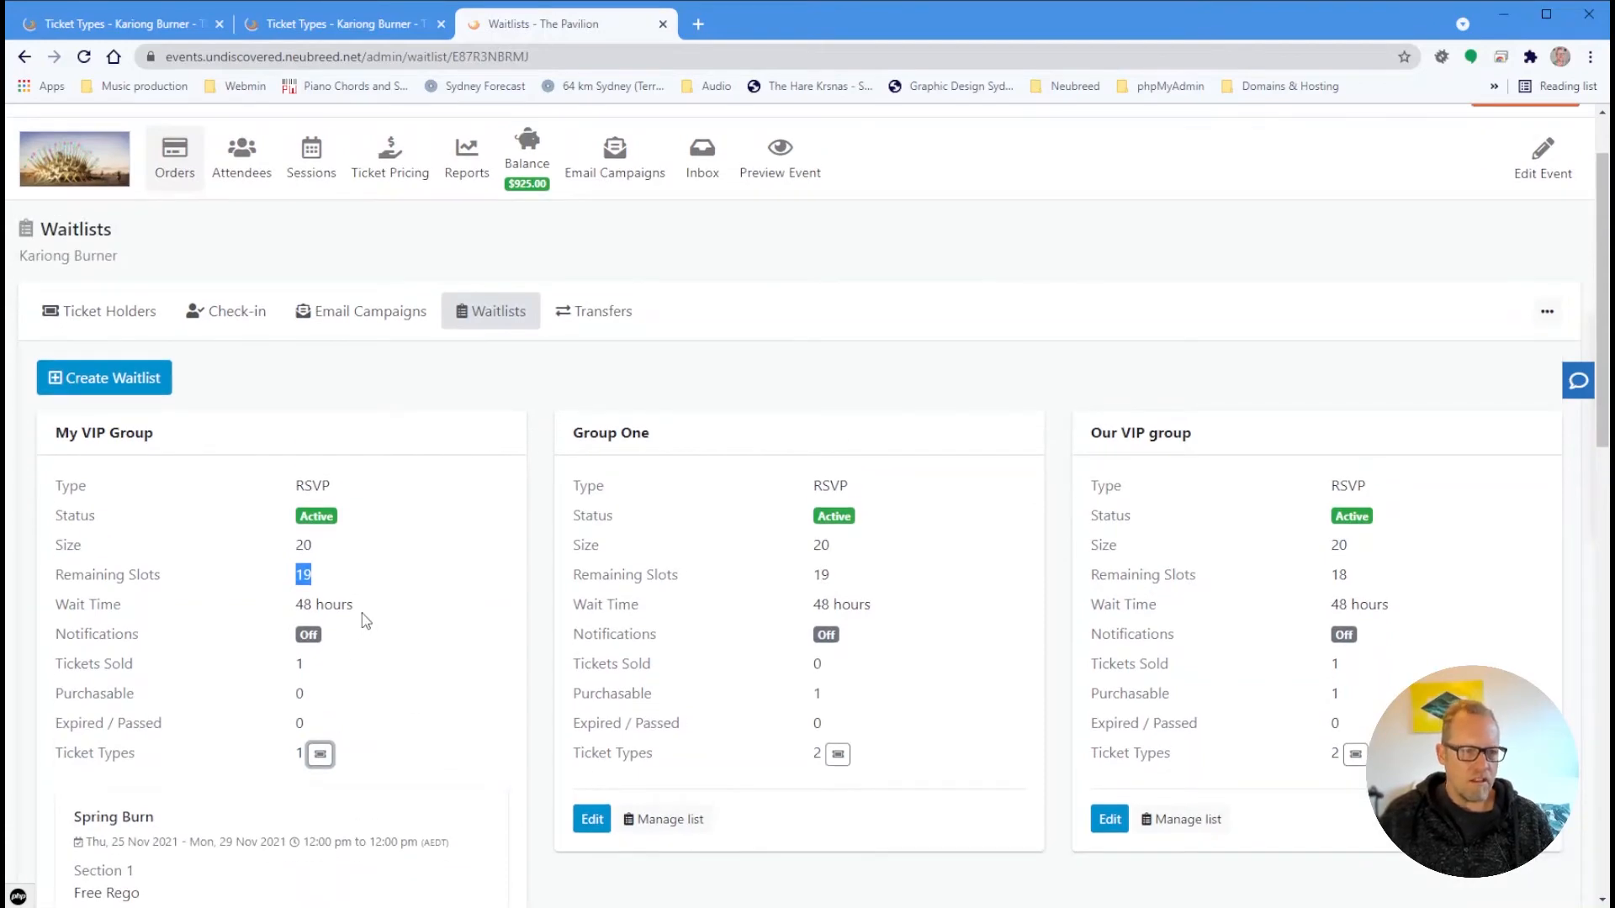
pyautogui.scroll(-2, 365, 648)
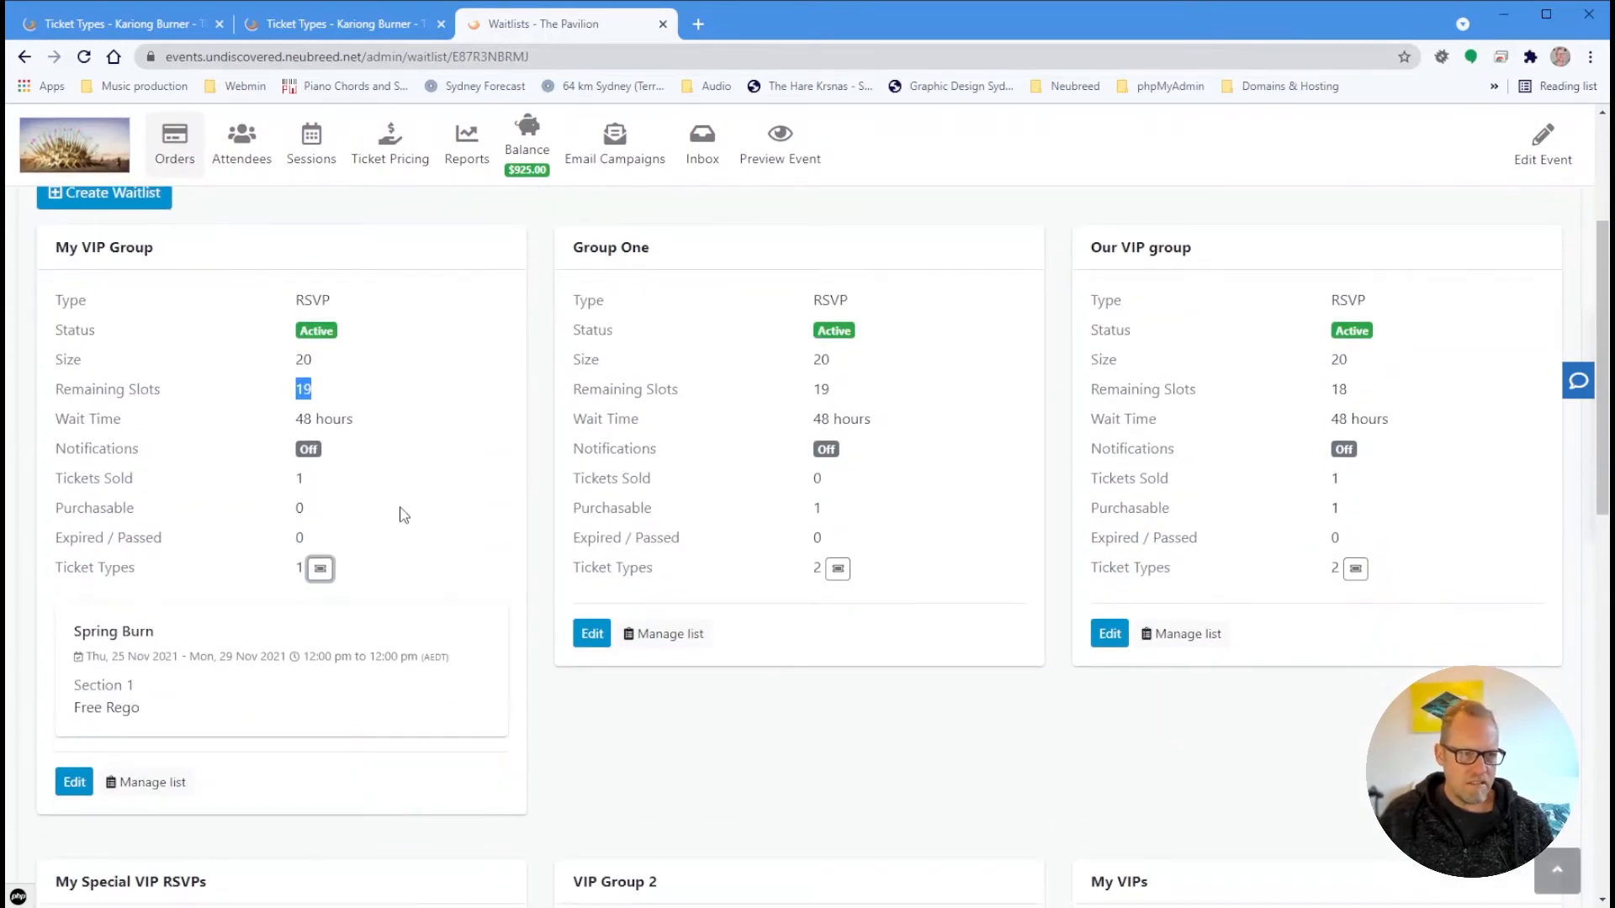
pyautogui.scroll(3, 404, 515)
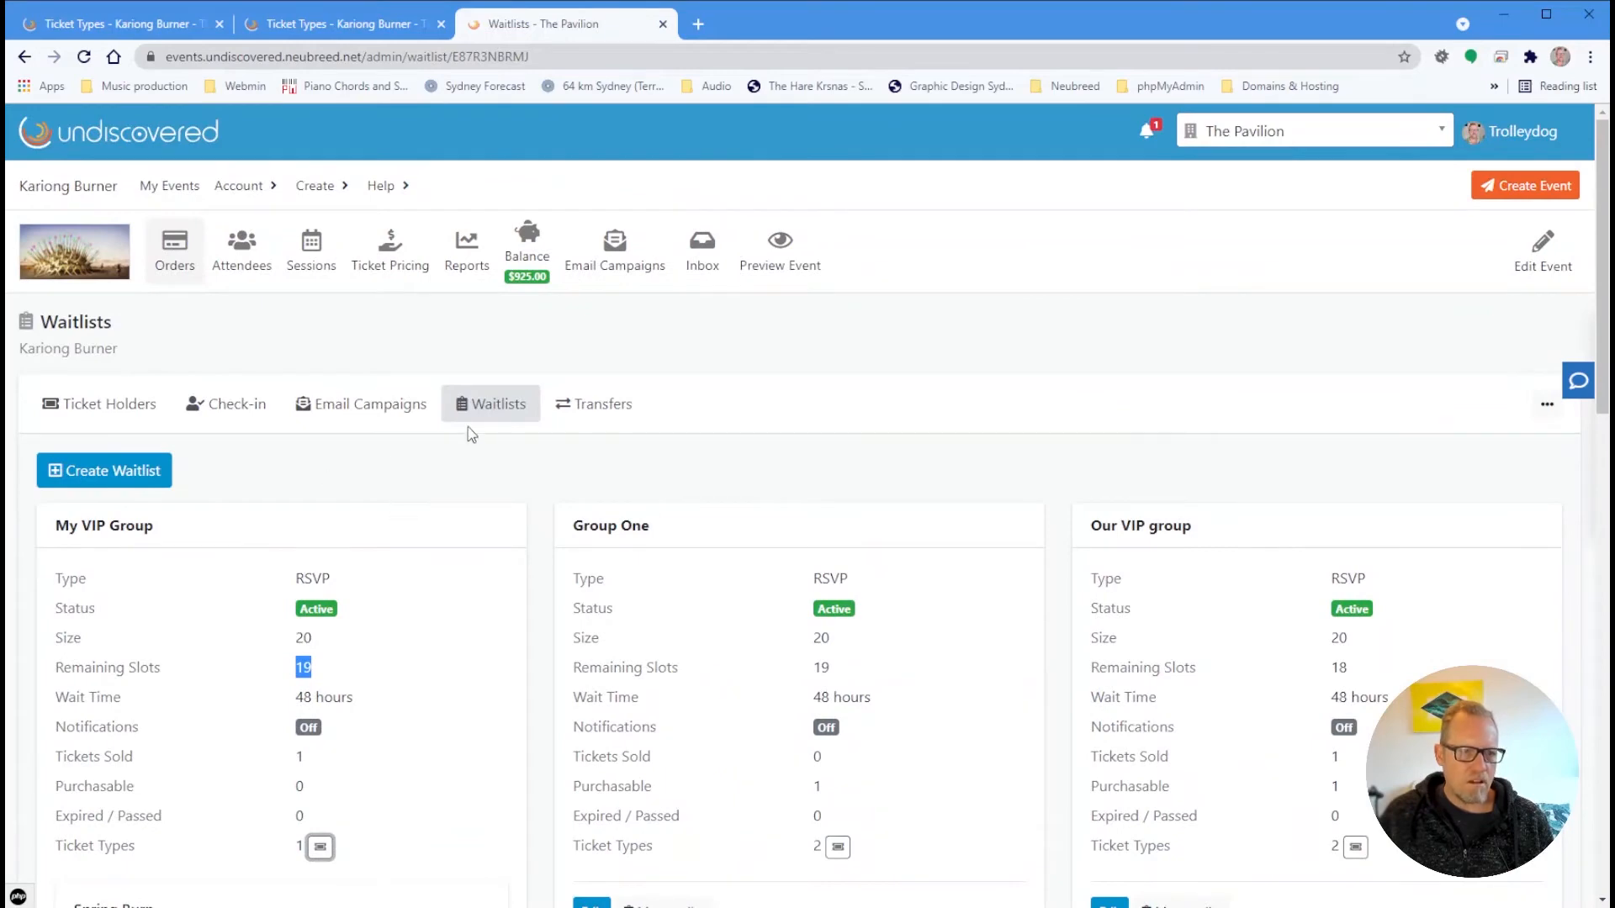
pyautogui.scroll(-5, 197, 574)
pyautogui.click(153, 599)
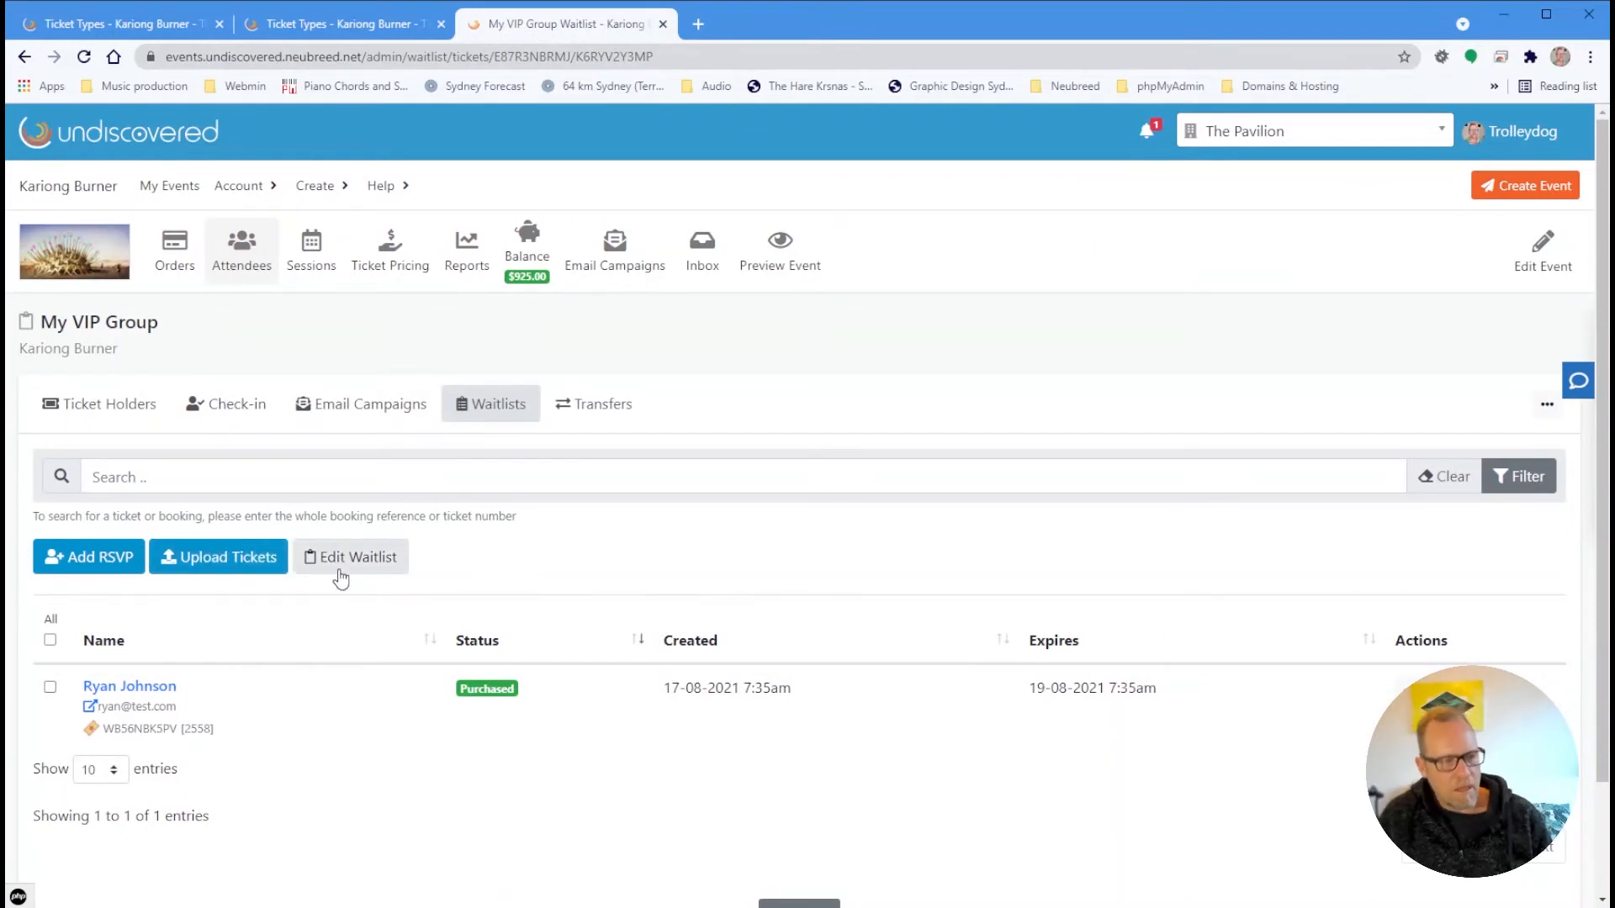
pyautogui.click(239, 566)
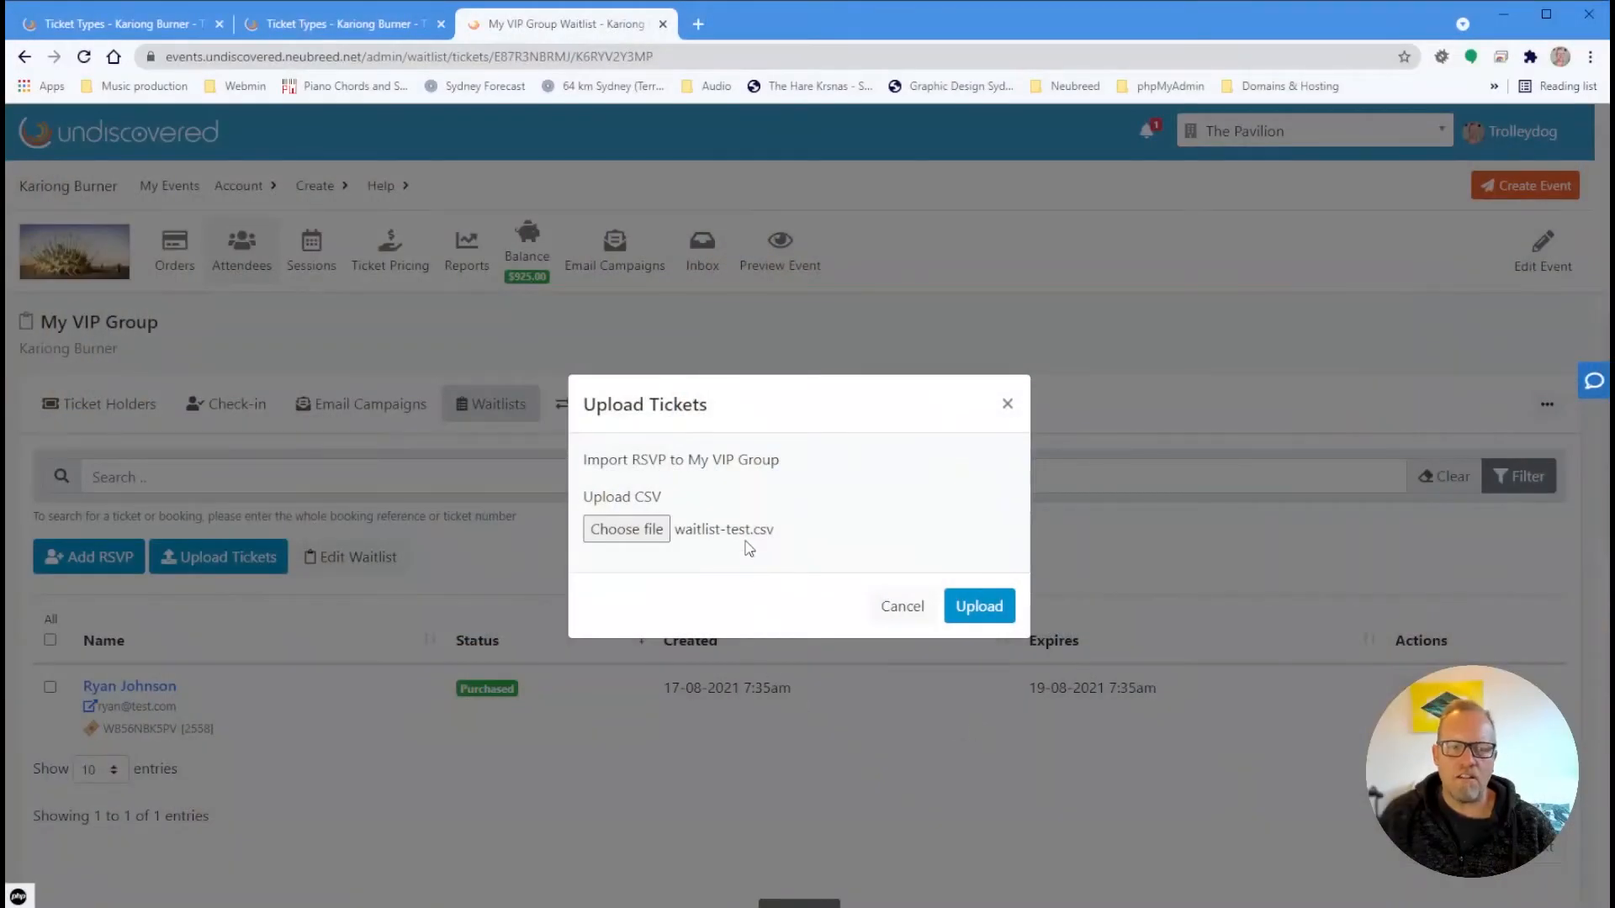
pyautogui.click(978, 610)
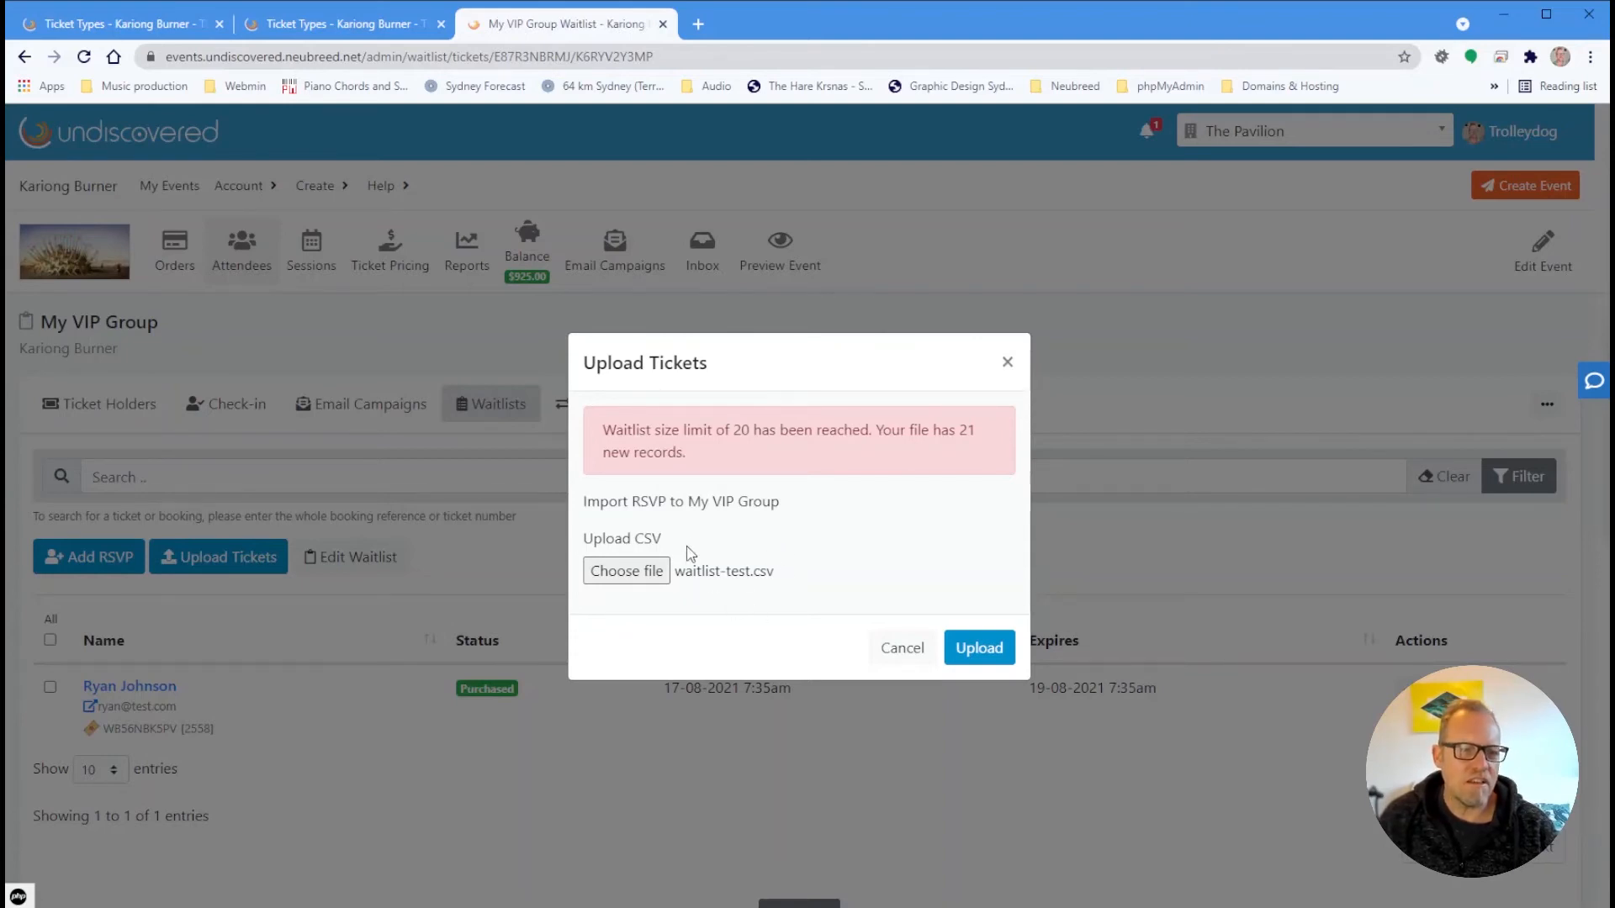
pyautogui.click(886, 649)
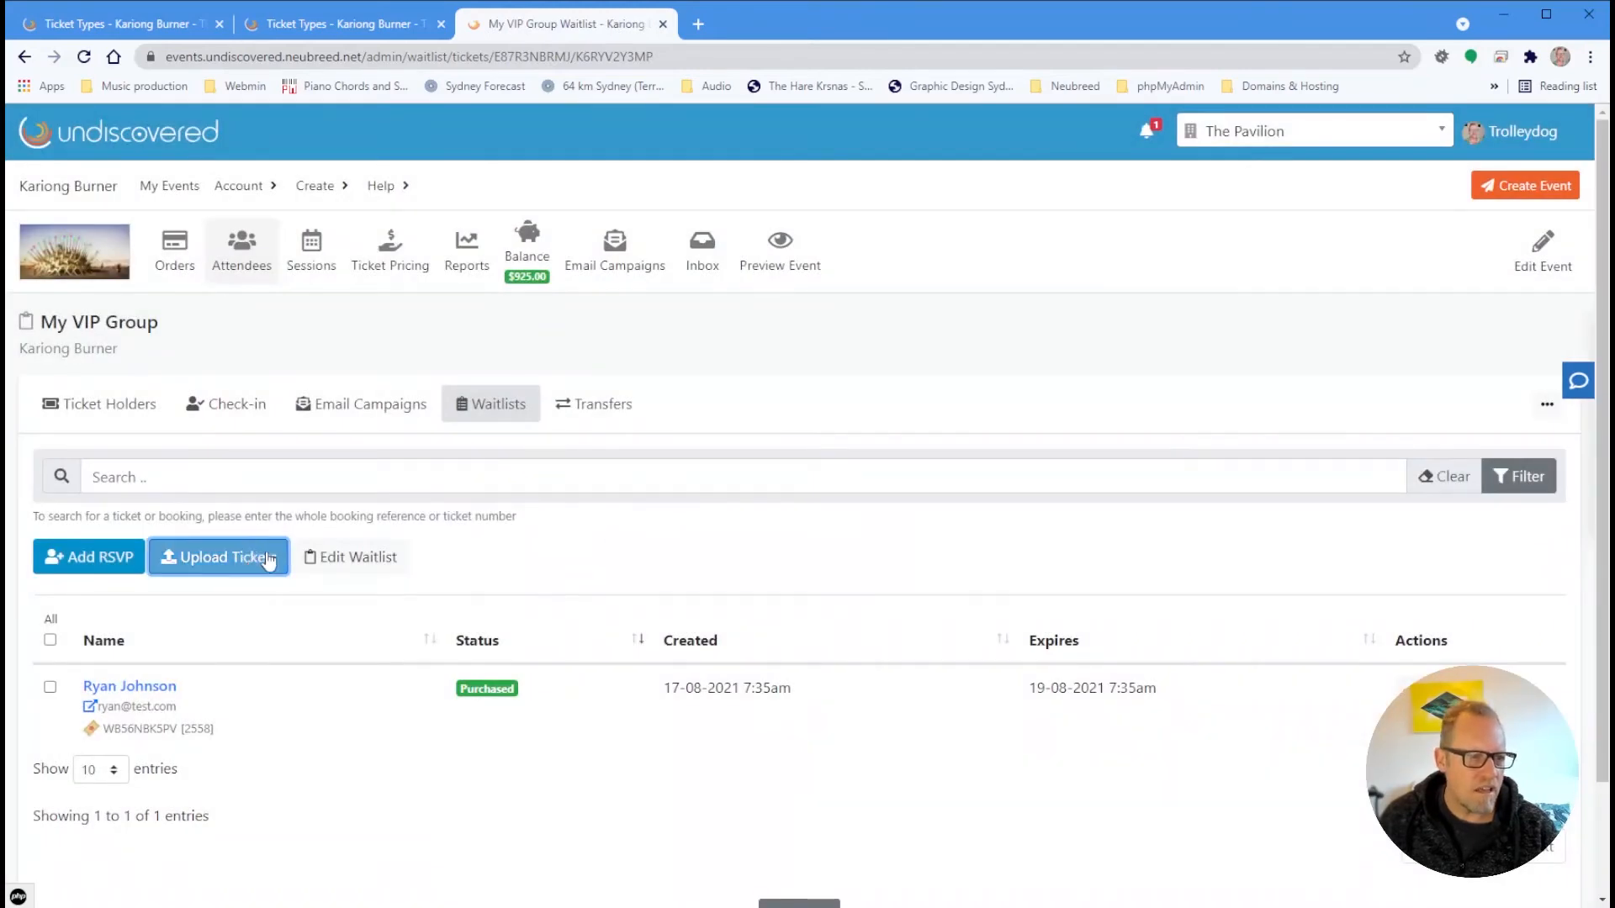
# Change My VIP Group's waitlist size from 20 to 40, save, and reopen Upload Tickets
pyautogui.click(352, 560)
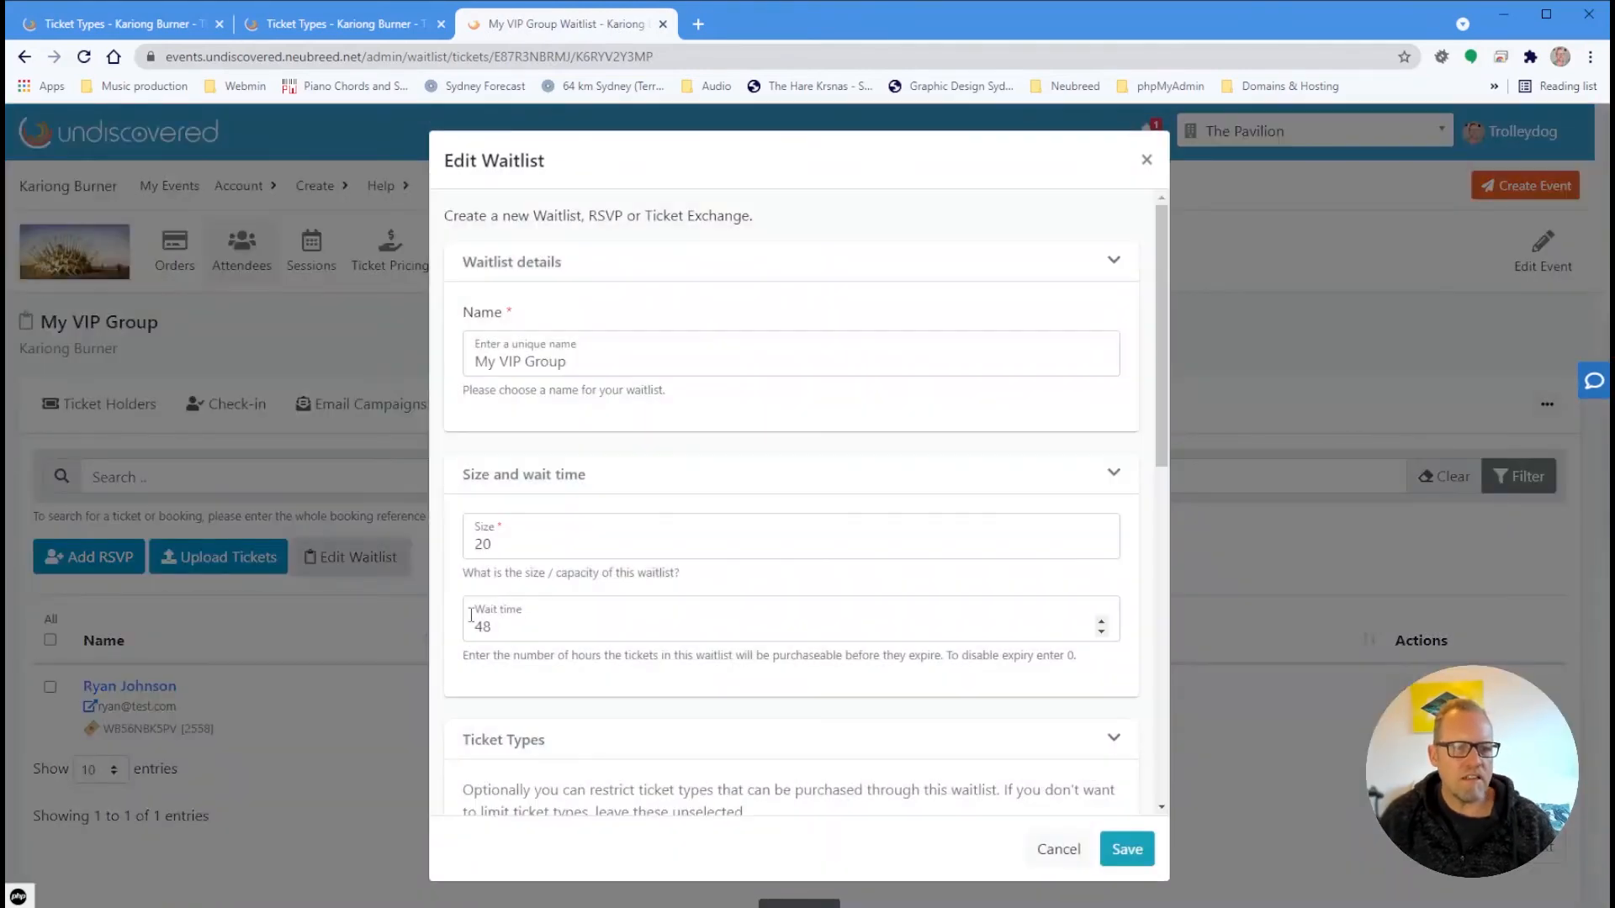
pyautogui.click(510, 544)
pyautogui.moveTo(510, 544); pyautogui.dragTo(422, 548)
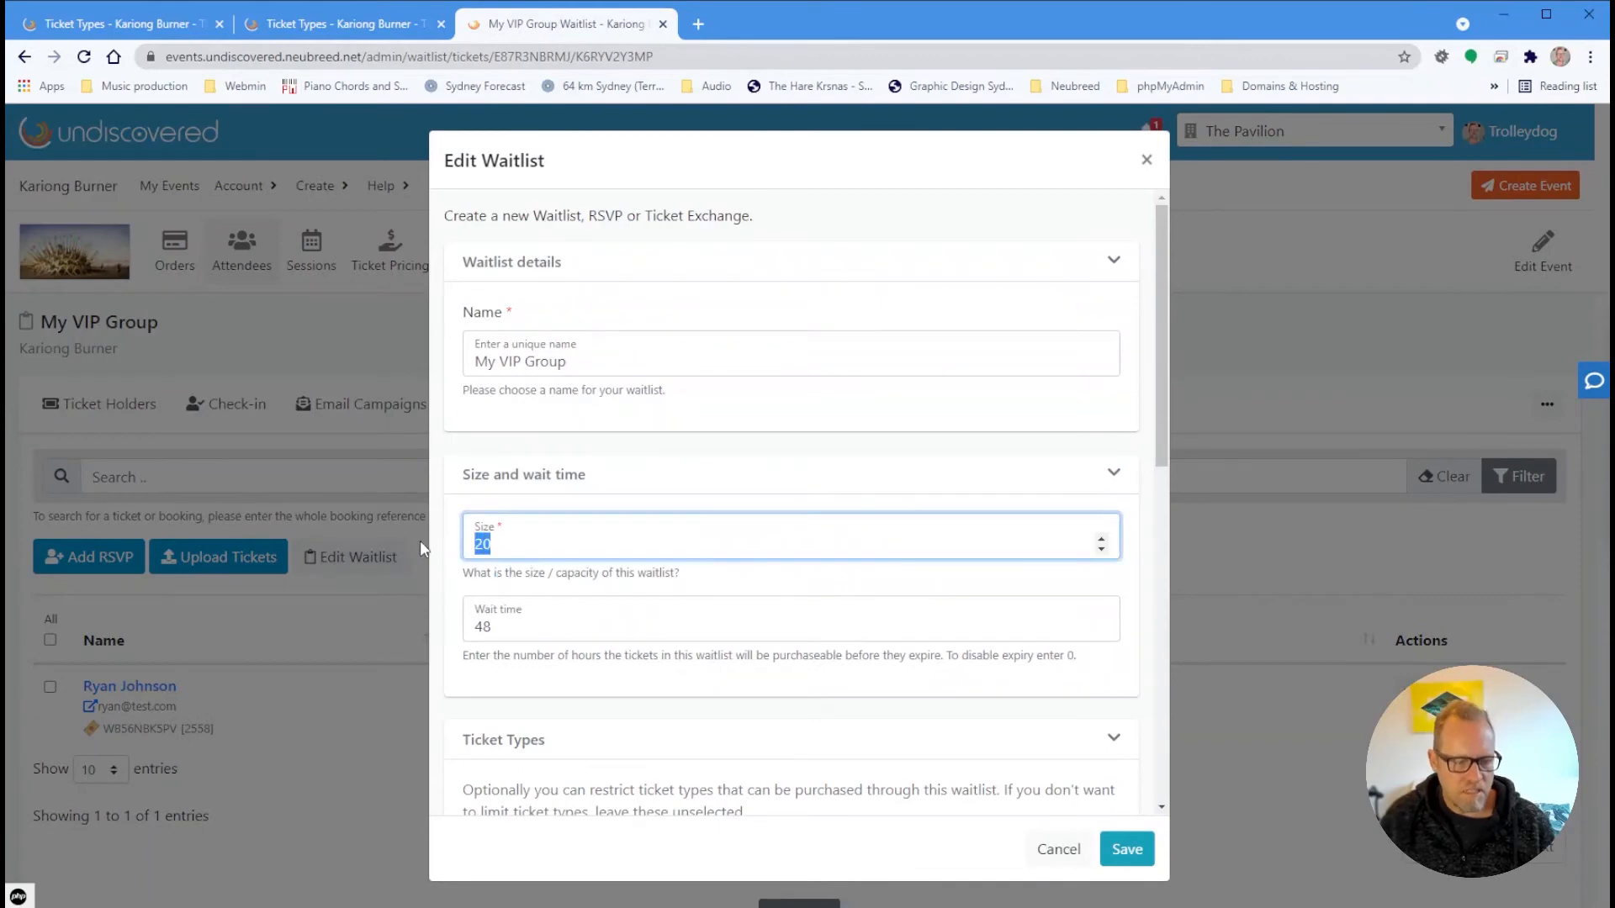
pyautogui.write('40')
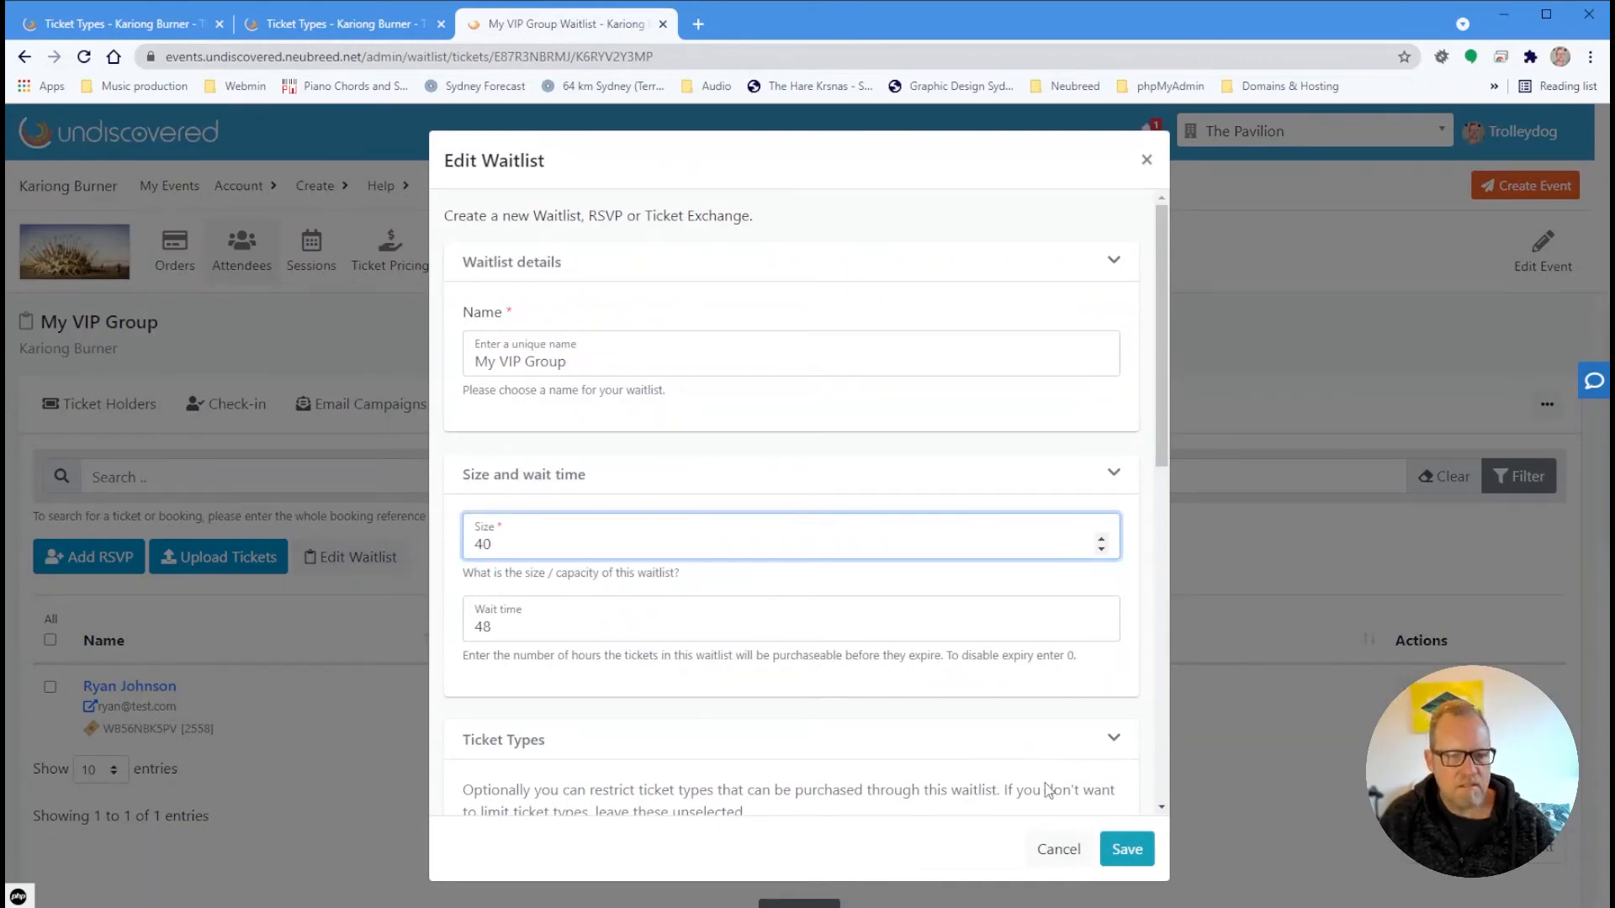
pyautogui.click(1125, 848)
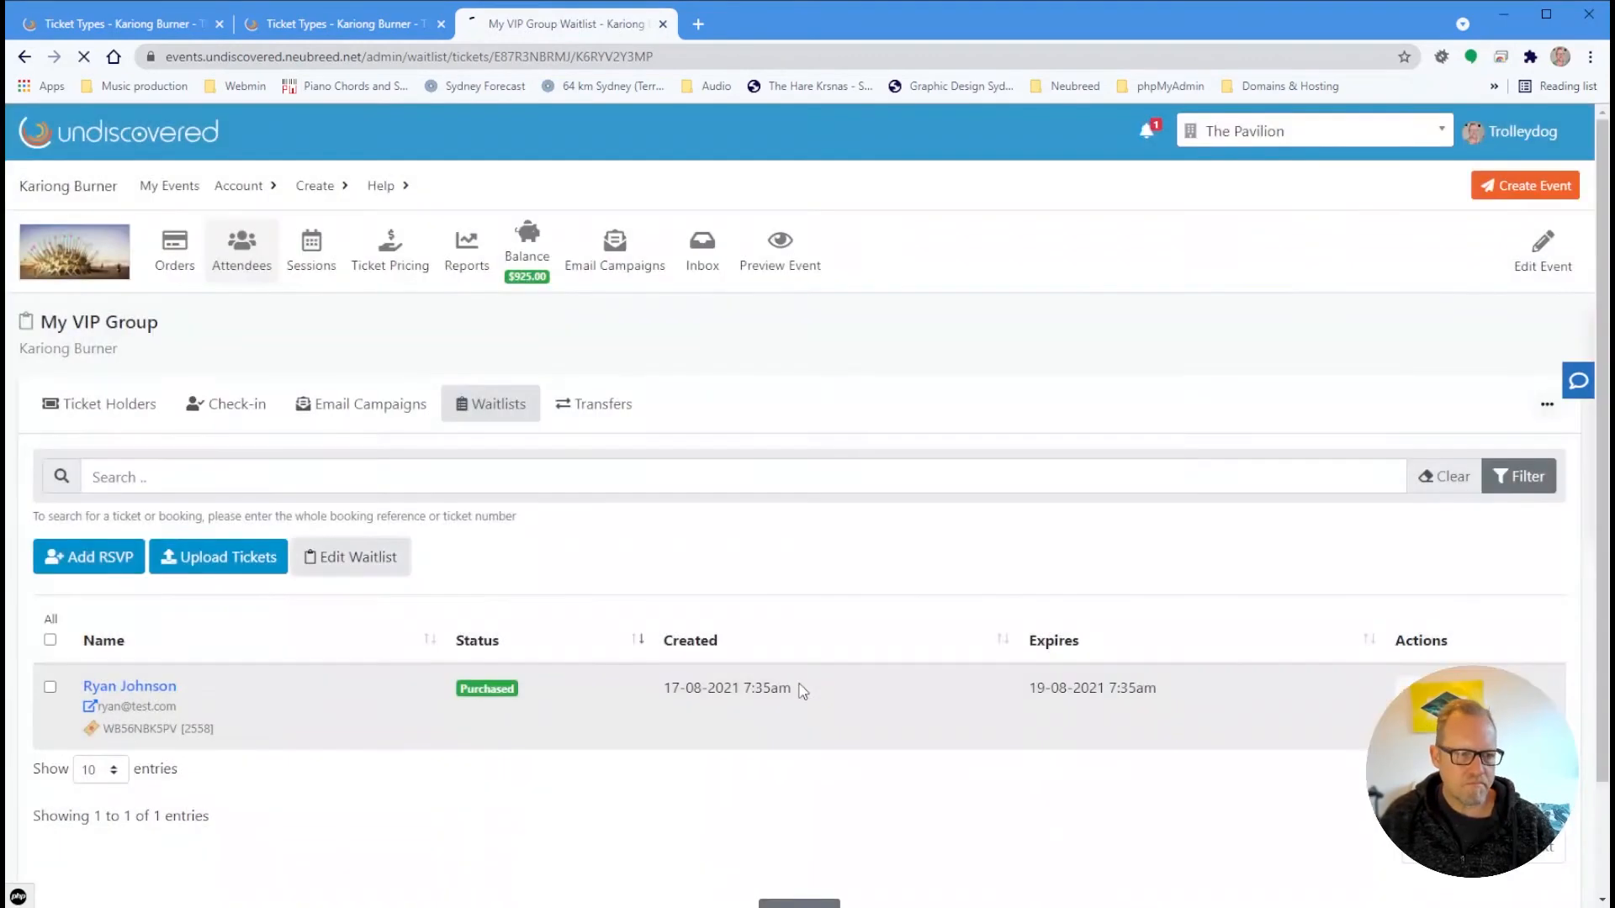
pyautogui.click(240, 627)
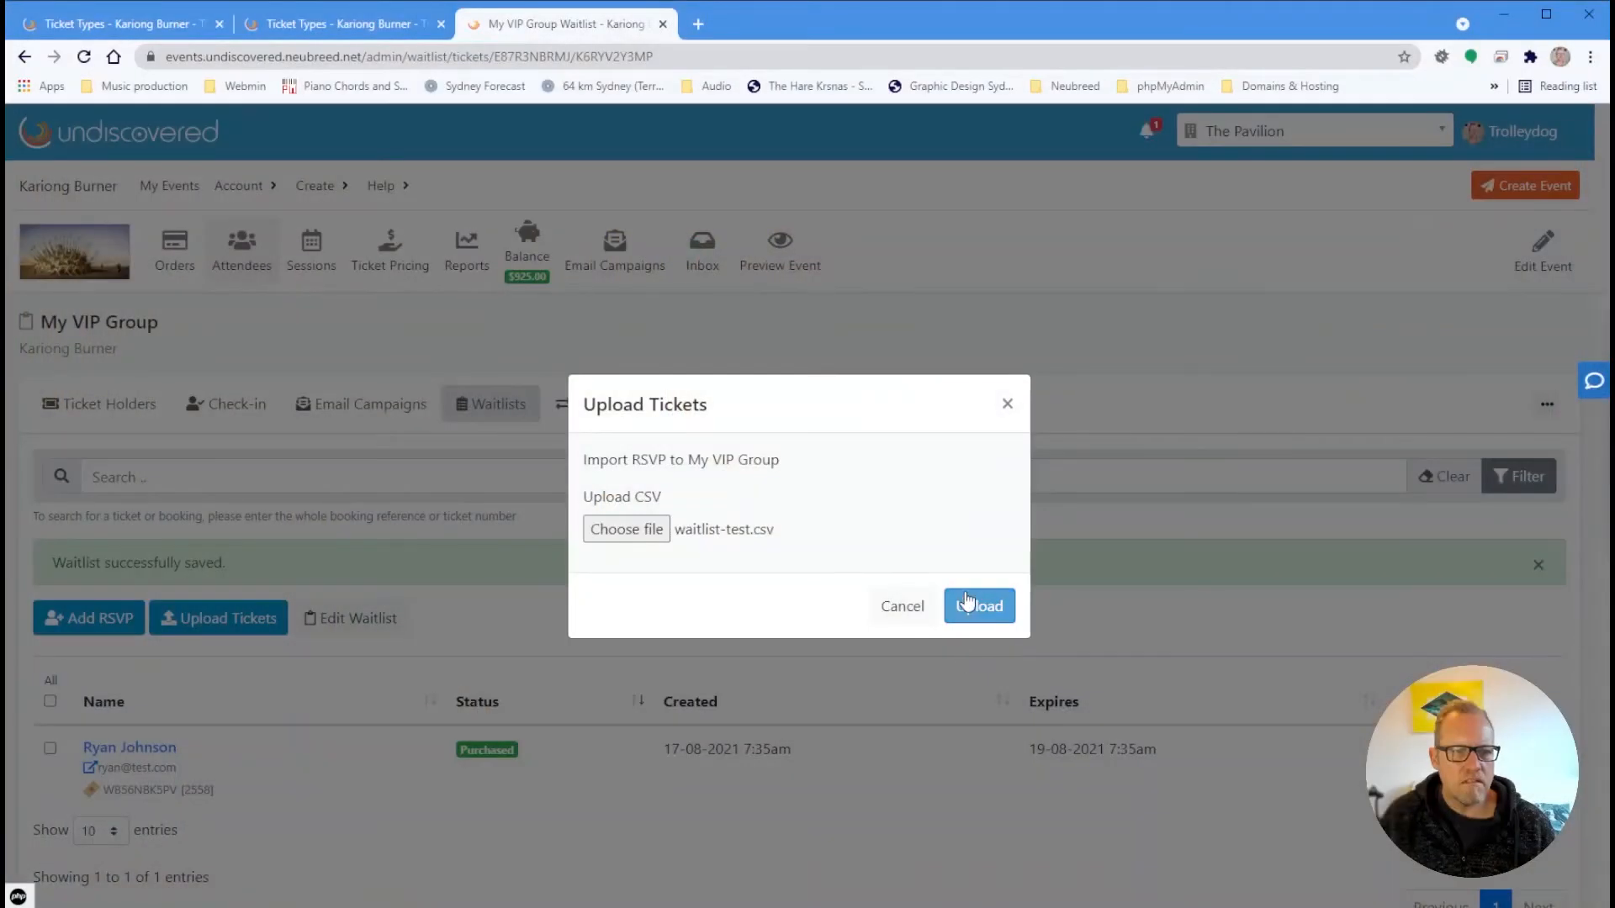
# Upload waitlist-test.csv, importing all 21 records into My VIP Group
pyautogui.click(967, 602)
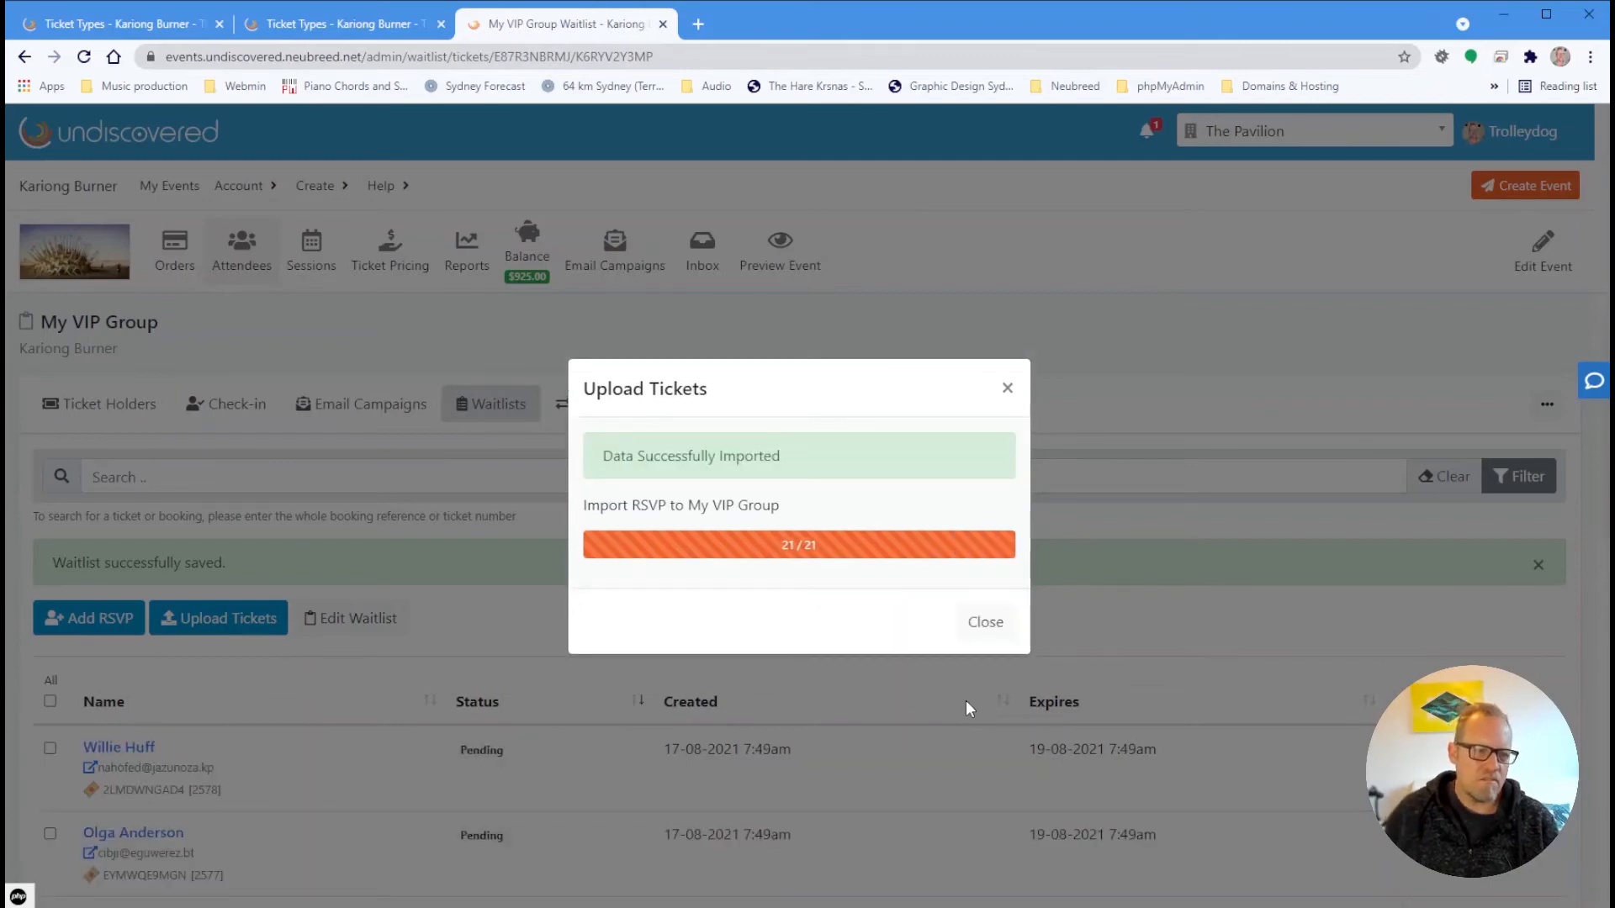
# Dismiss the import summary and review the new Pending entries expiring 19-08-2021 7:49am
pyautogui.click(991, 623)
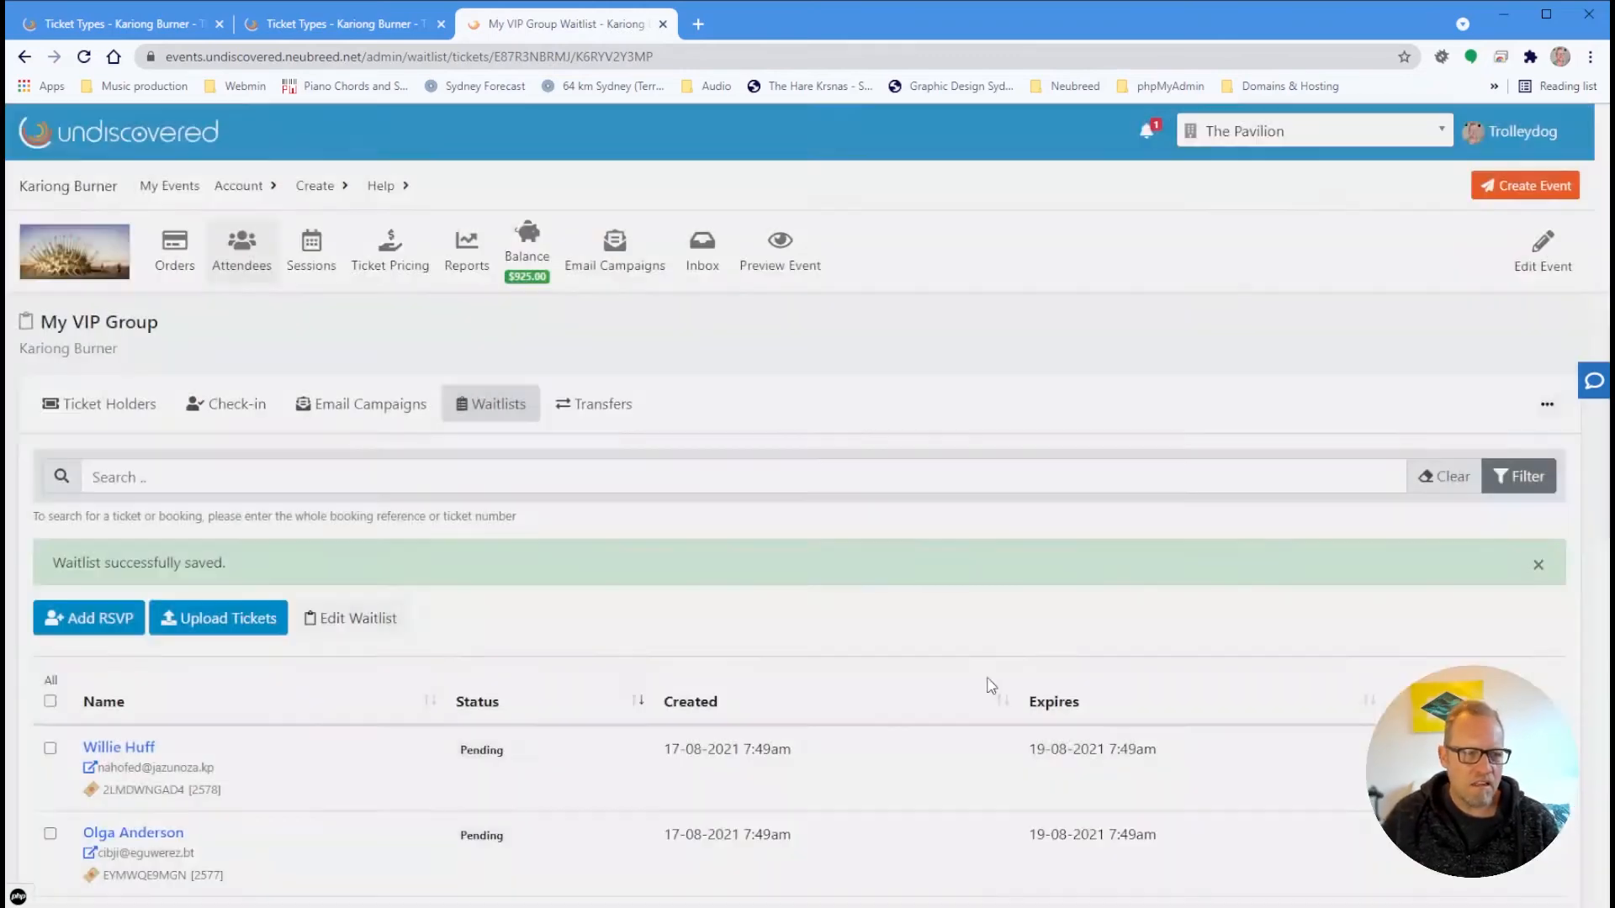
pyautogui.scroll(-5, 991, 685)
pyautogui.scroll(-4, 991, 690)
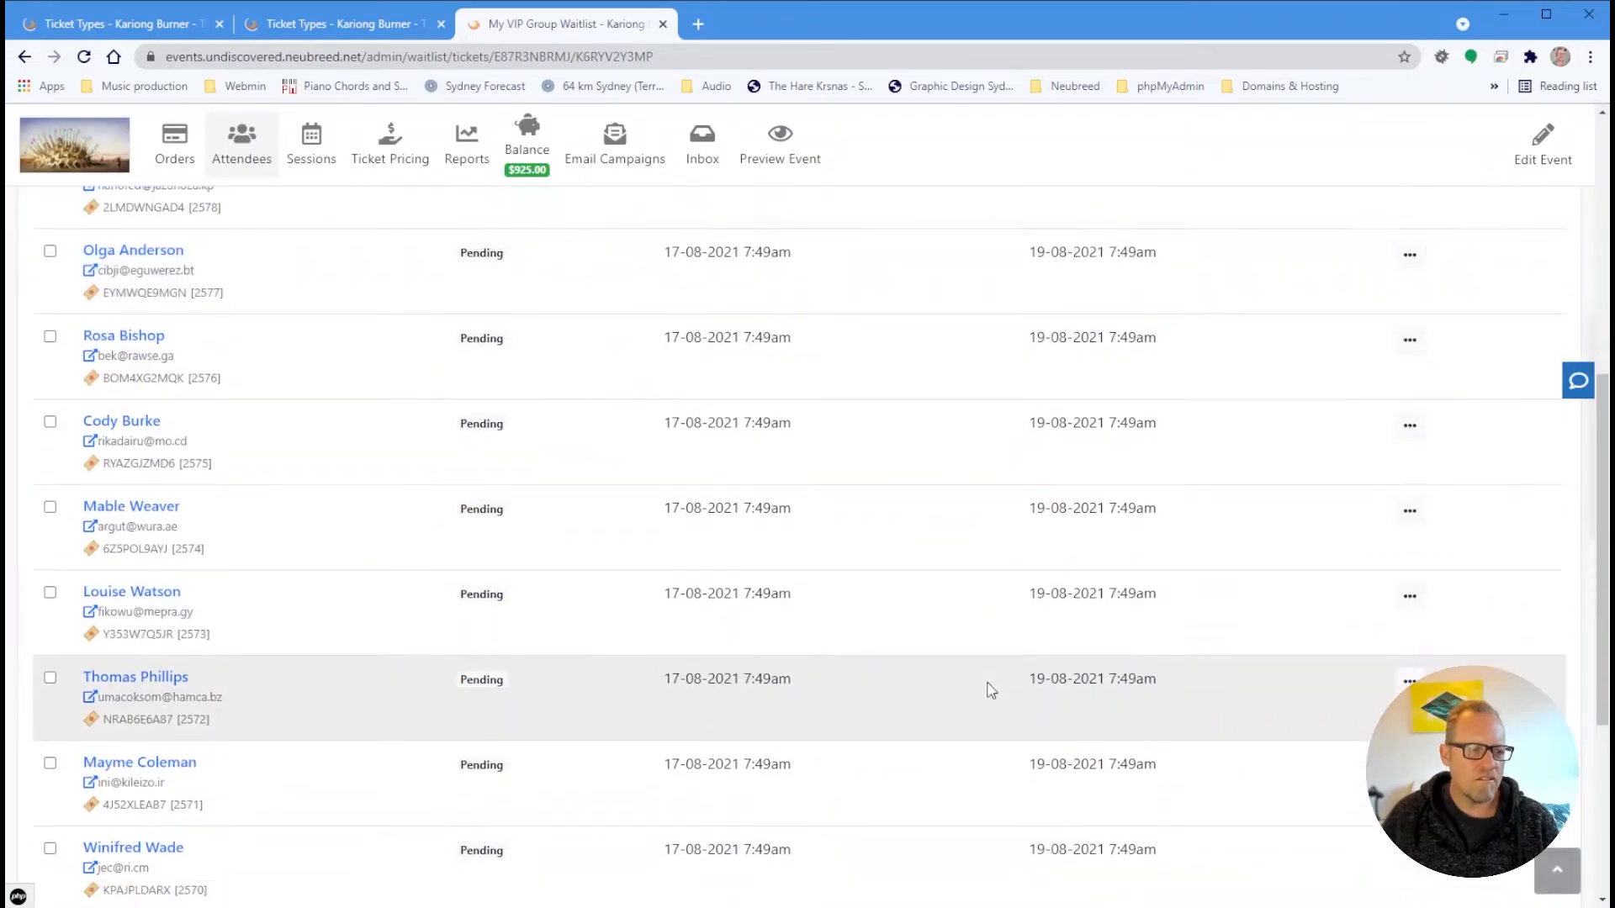
pyautogui.scroll(2, 993, 691)
pyautogui.scroll(4, 993, 691)
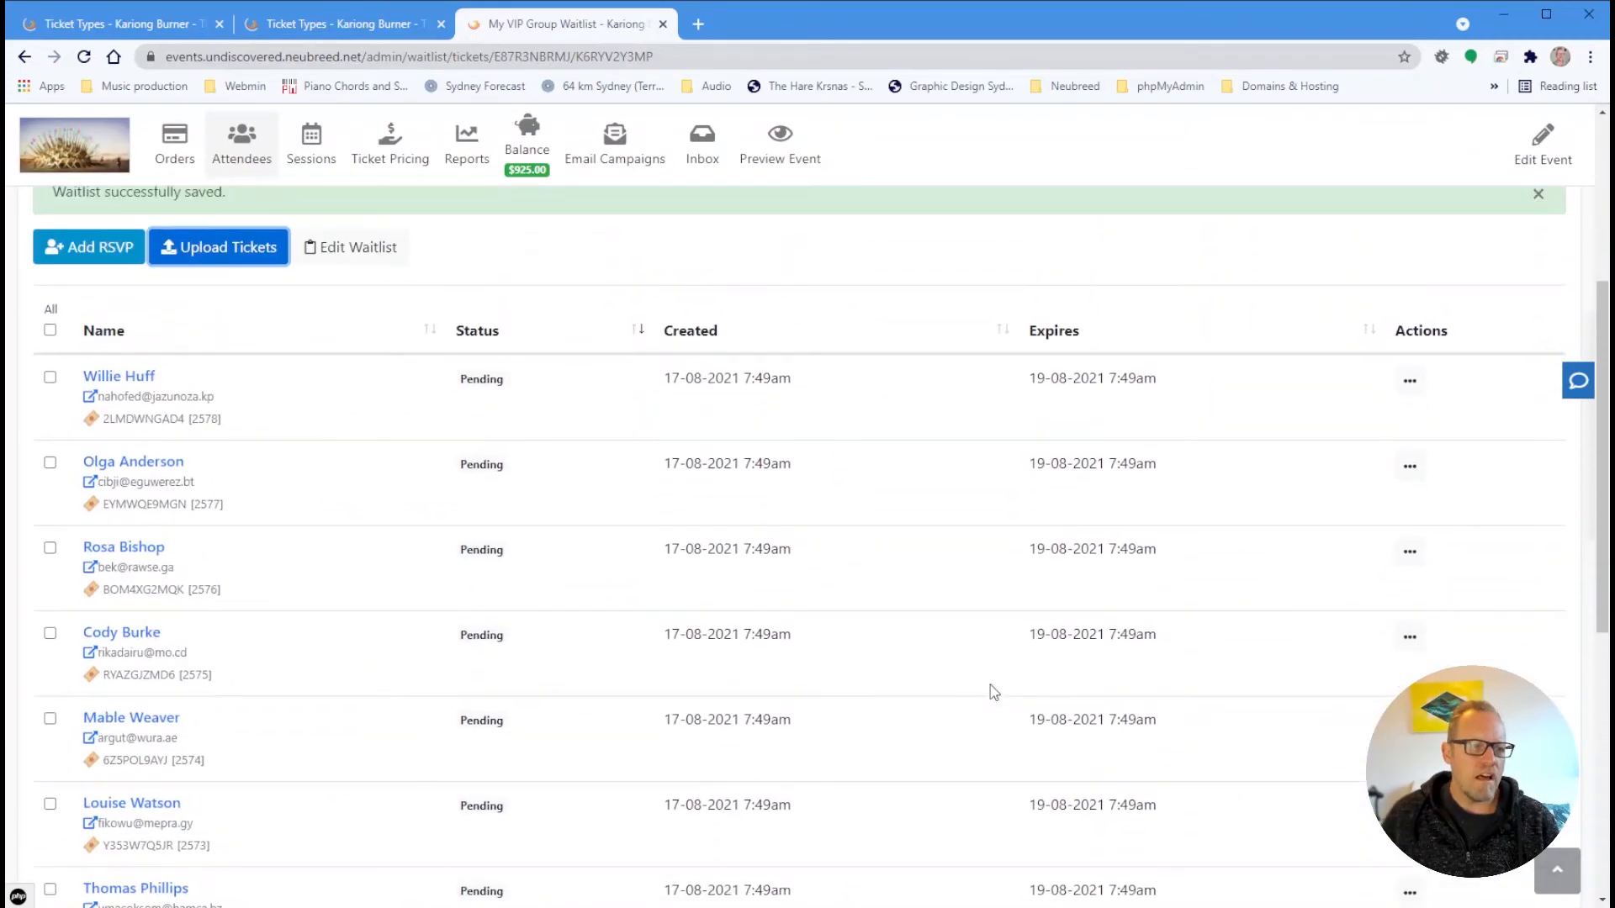
pyautogui.scroll(-1, 993, 691)
pyautogui.scroll(4, 993, 691)
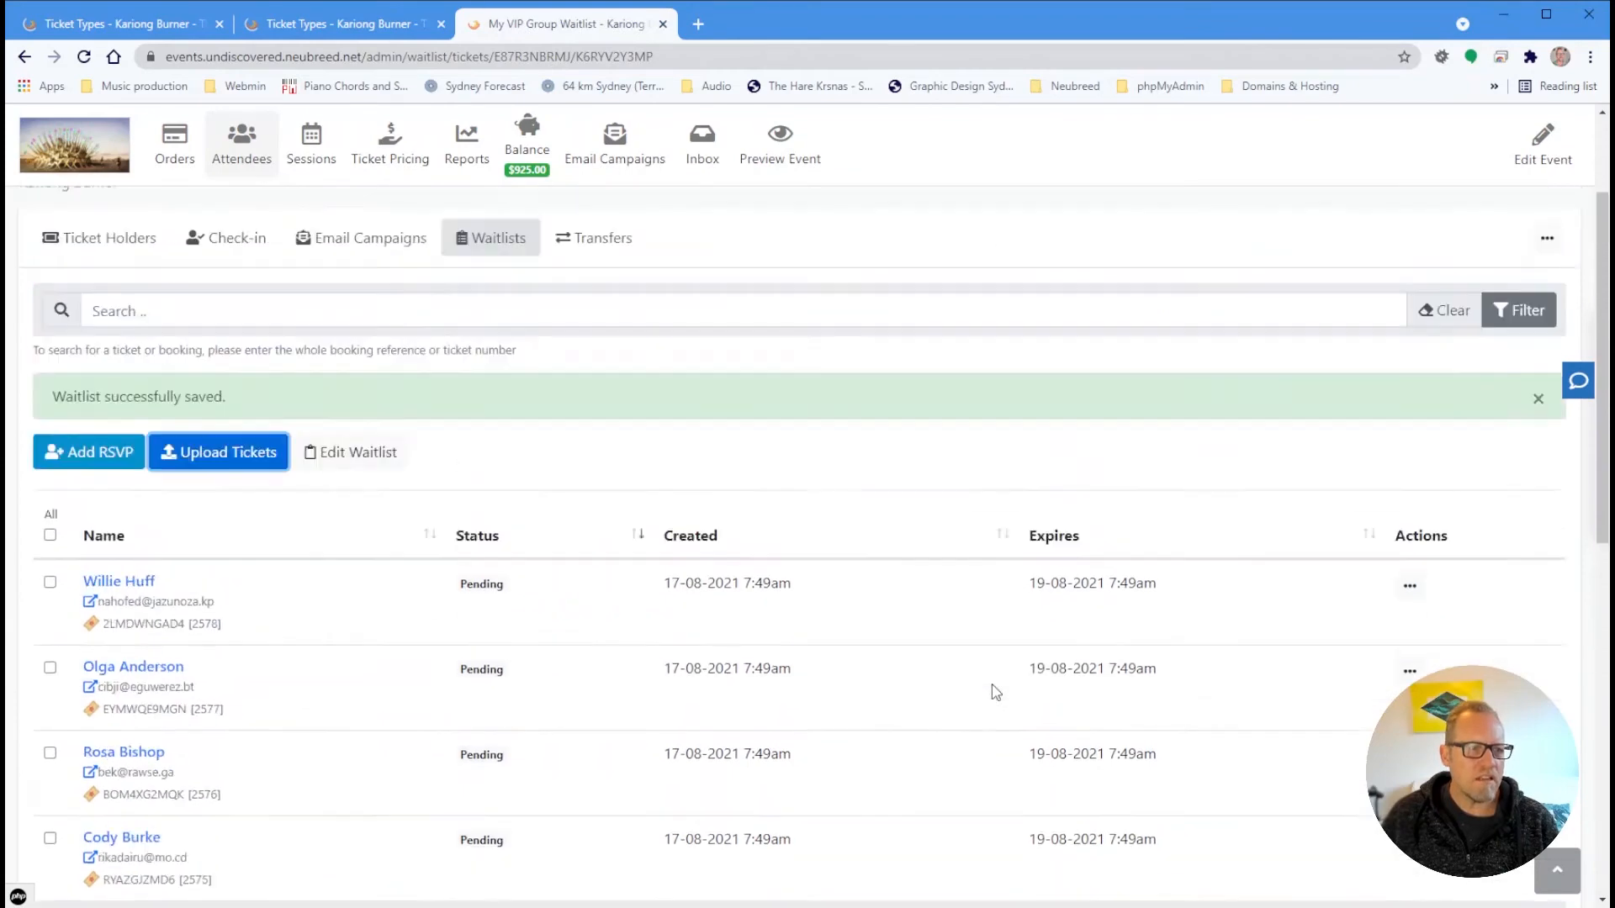
pyautogui.scroll(-3, 995, 691)
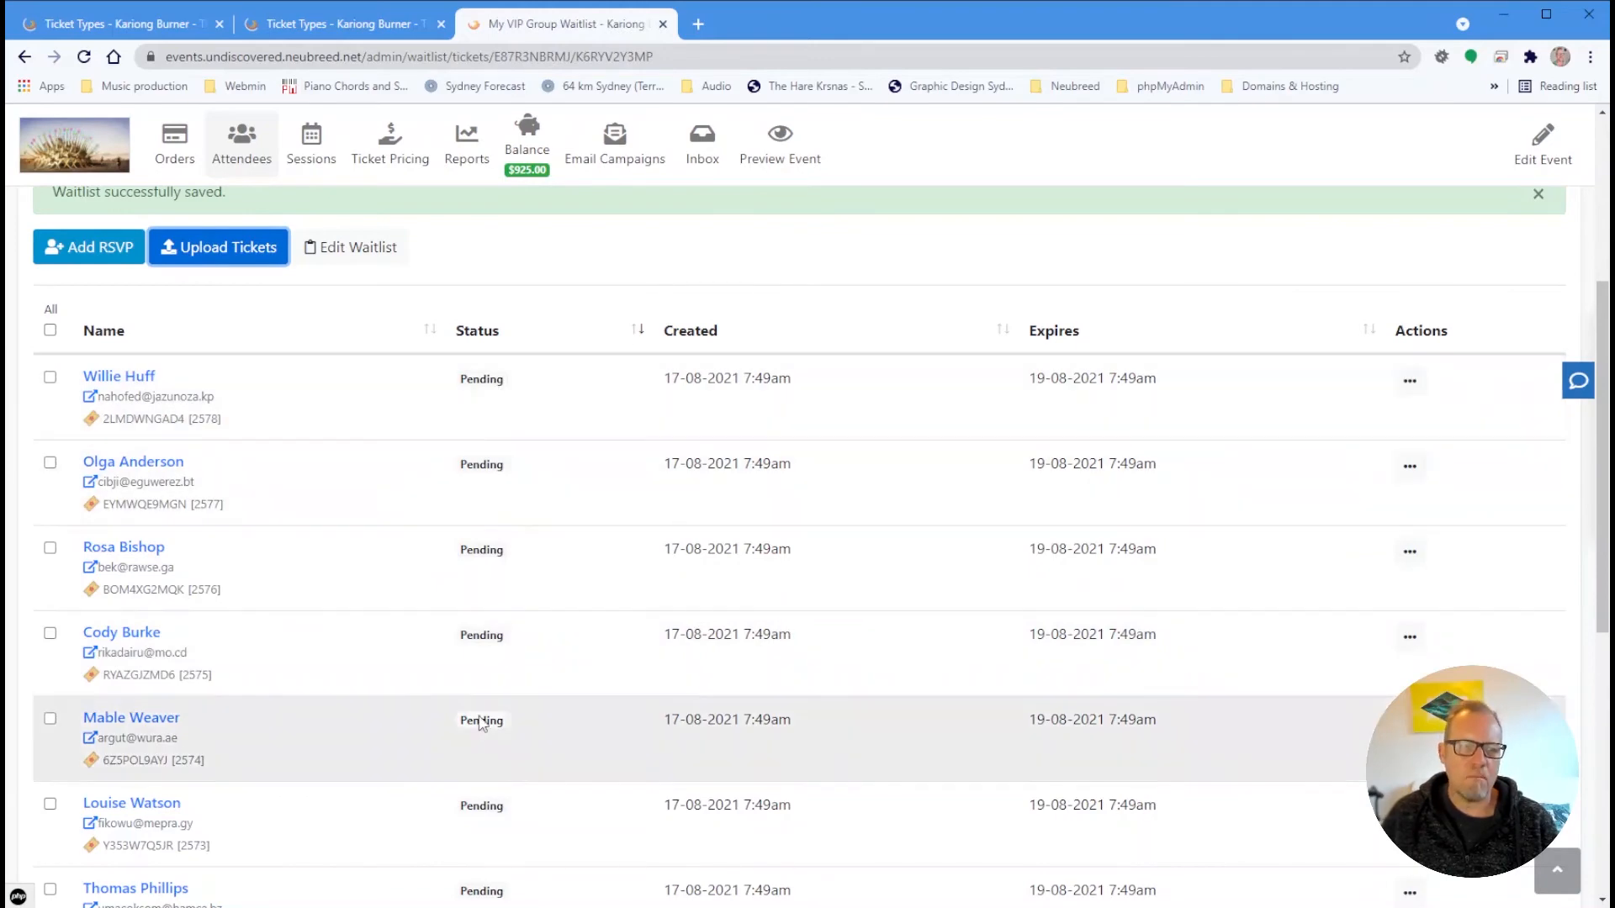
pyautogui.scroll(-5, 481, 795)
pyautogui.scroll(6, 486, 790)
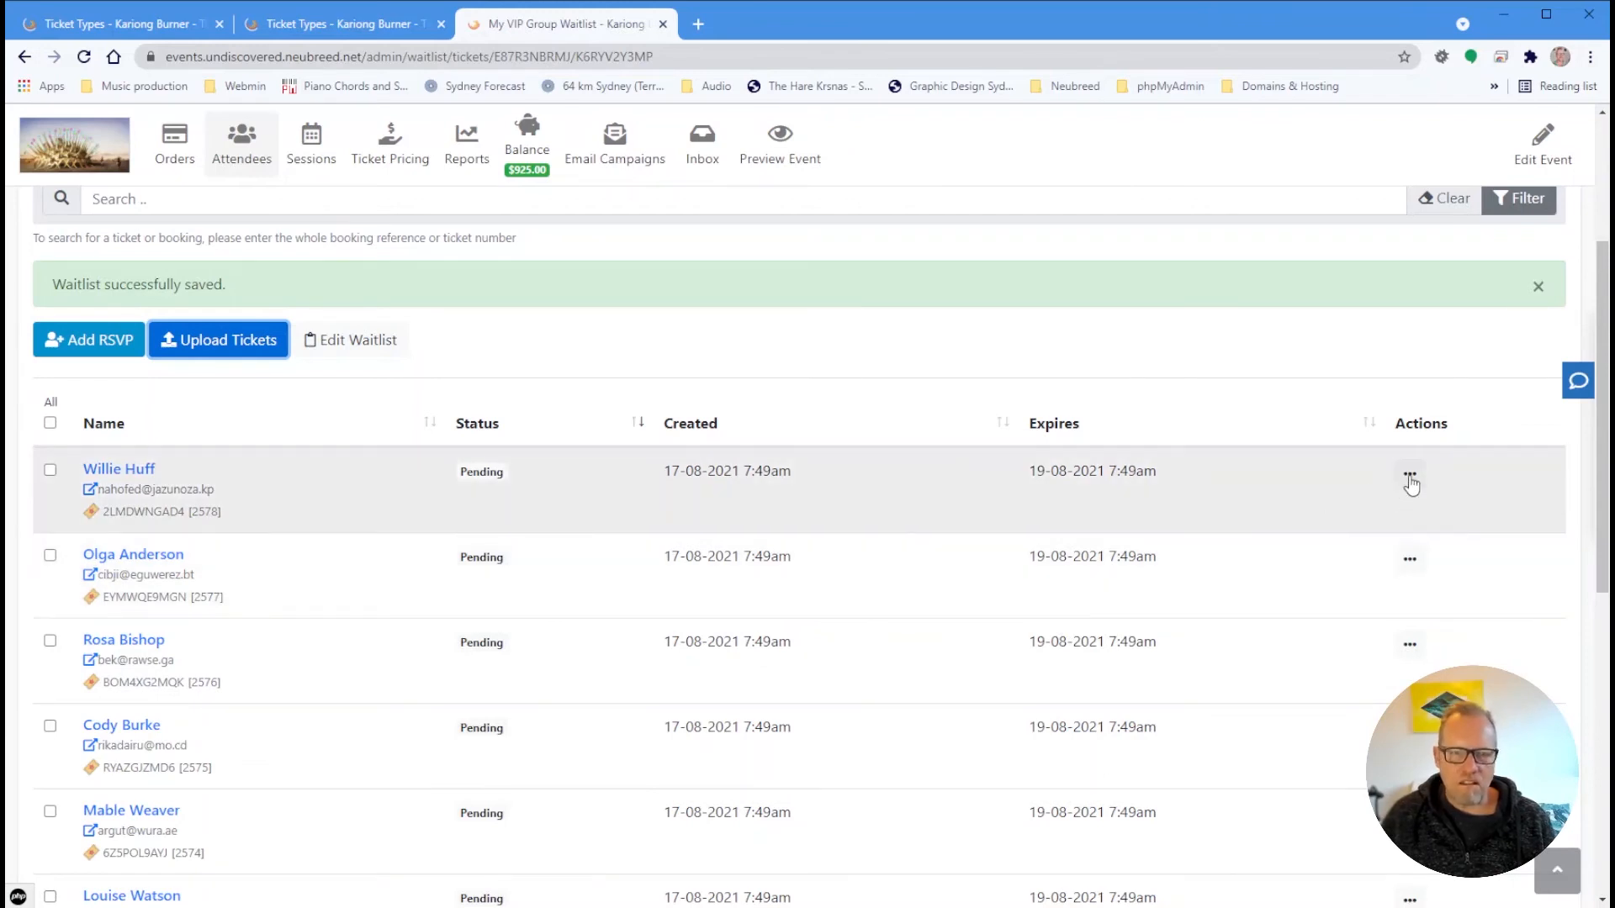
# Send a ticket invite to the first attendee on the waitlist, marking them Notified
pyautogui.click(1410, 477)
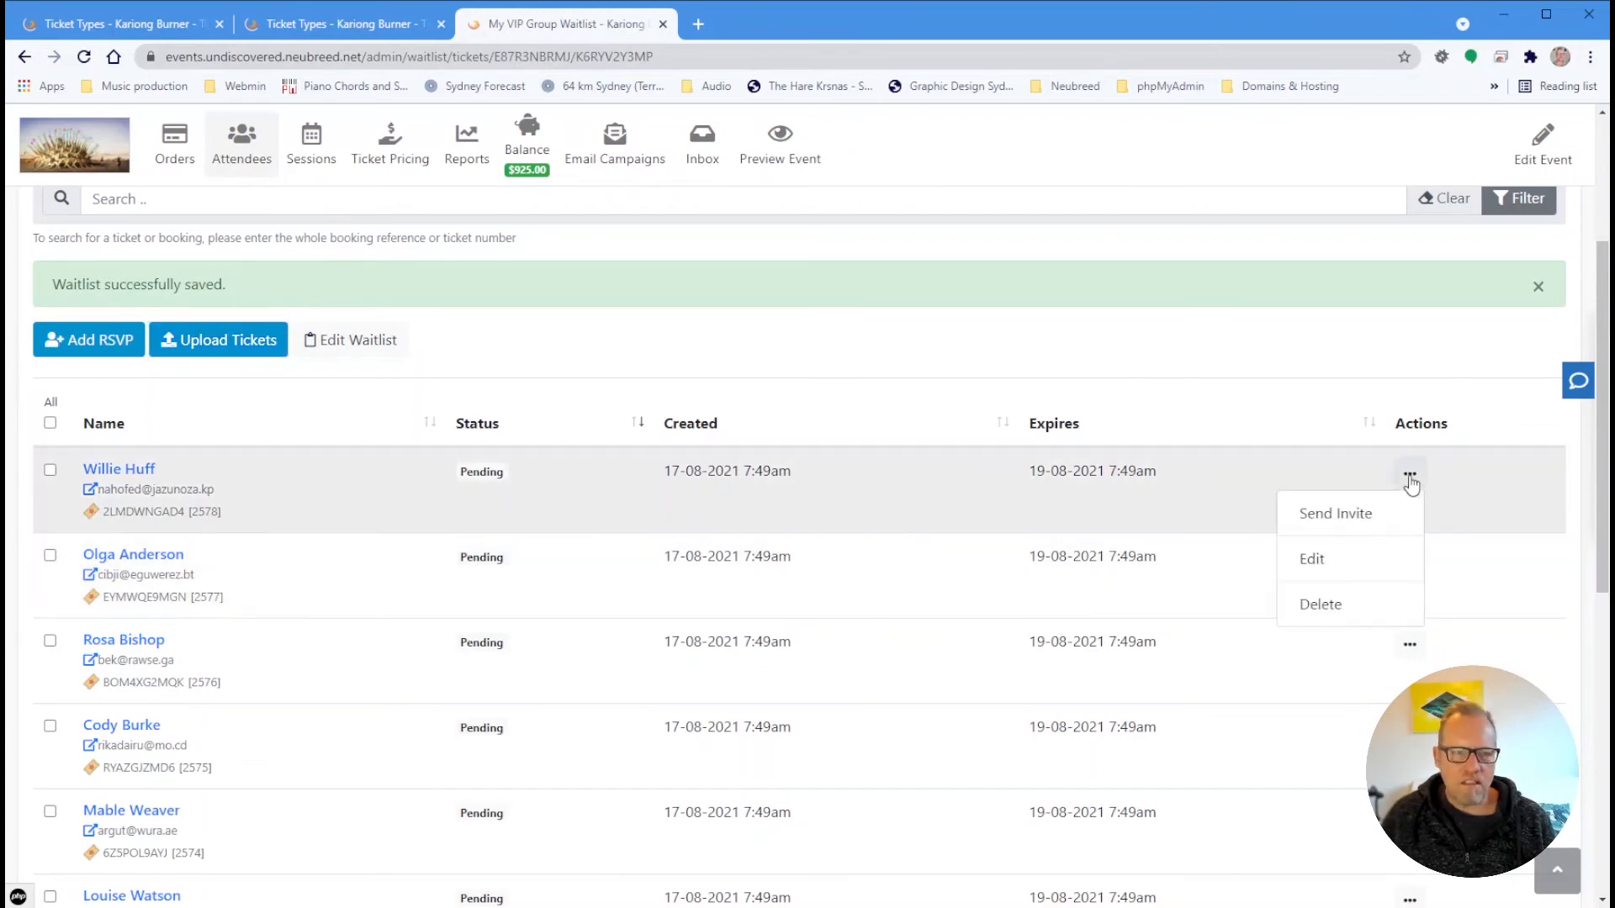
pyautogui.click(1353, 526)
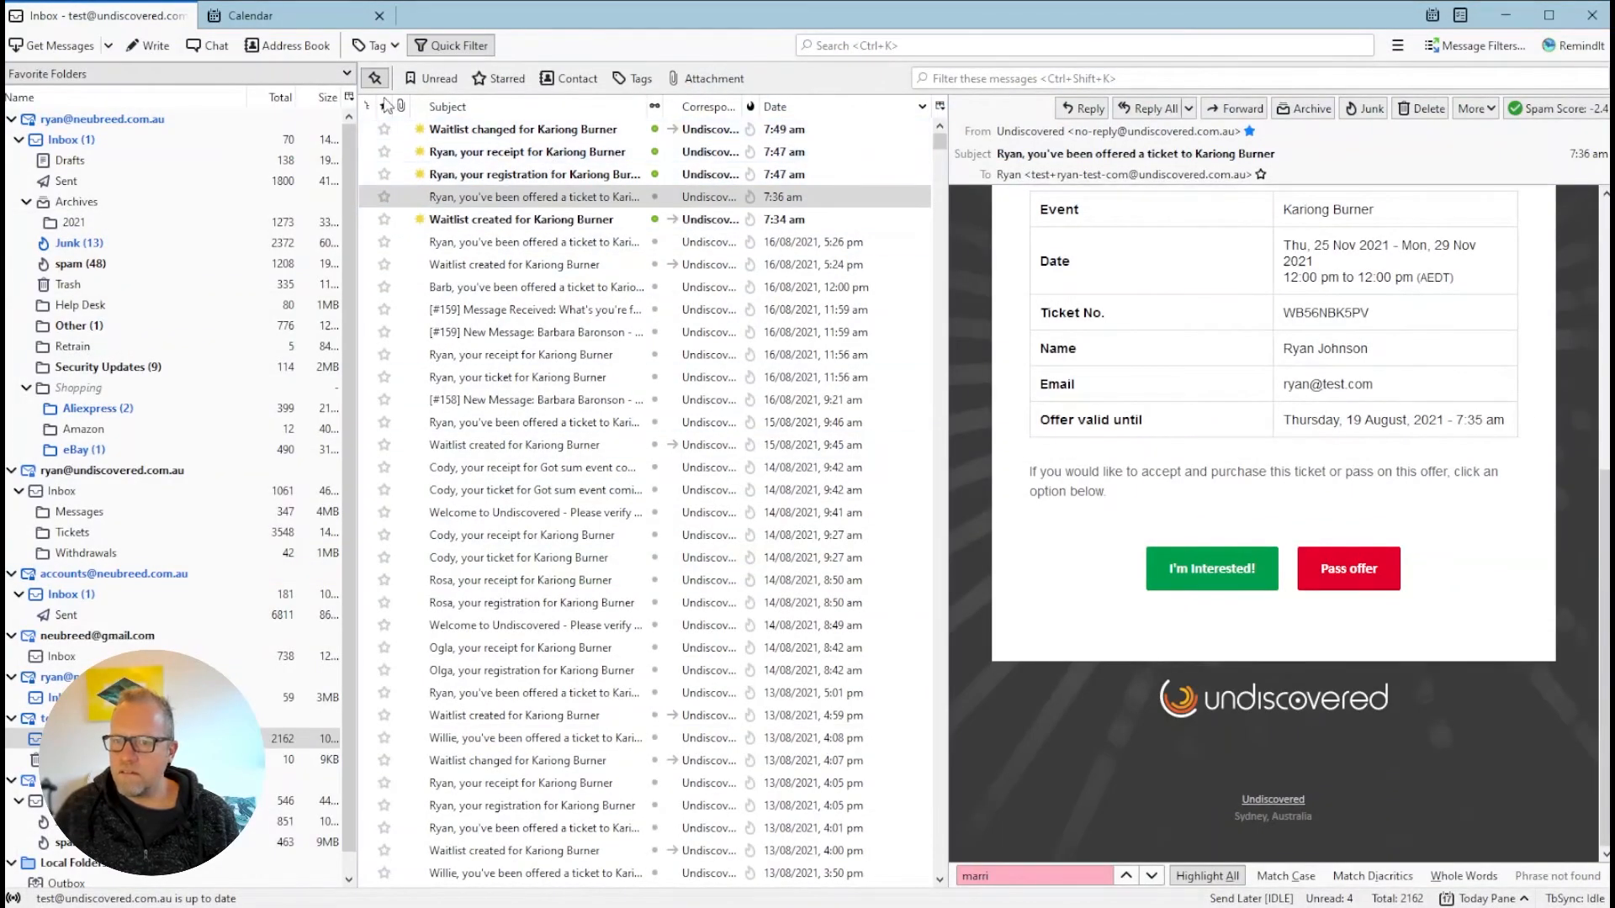
# Fetch and open the new Kariong Burner ticket-offer email, then follow its Pass offer link
pyautogui.click(50, 46)
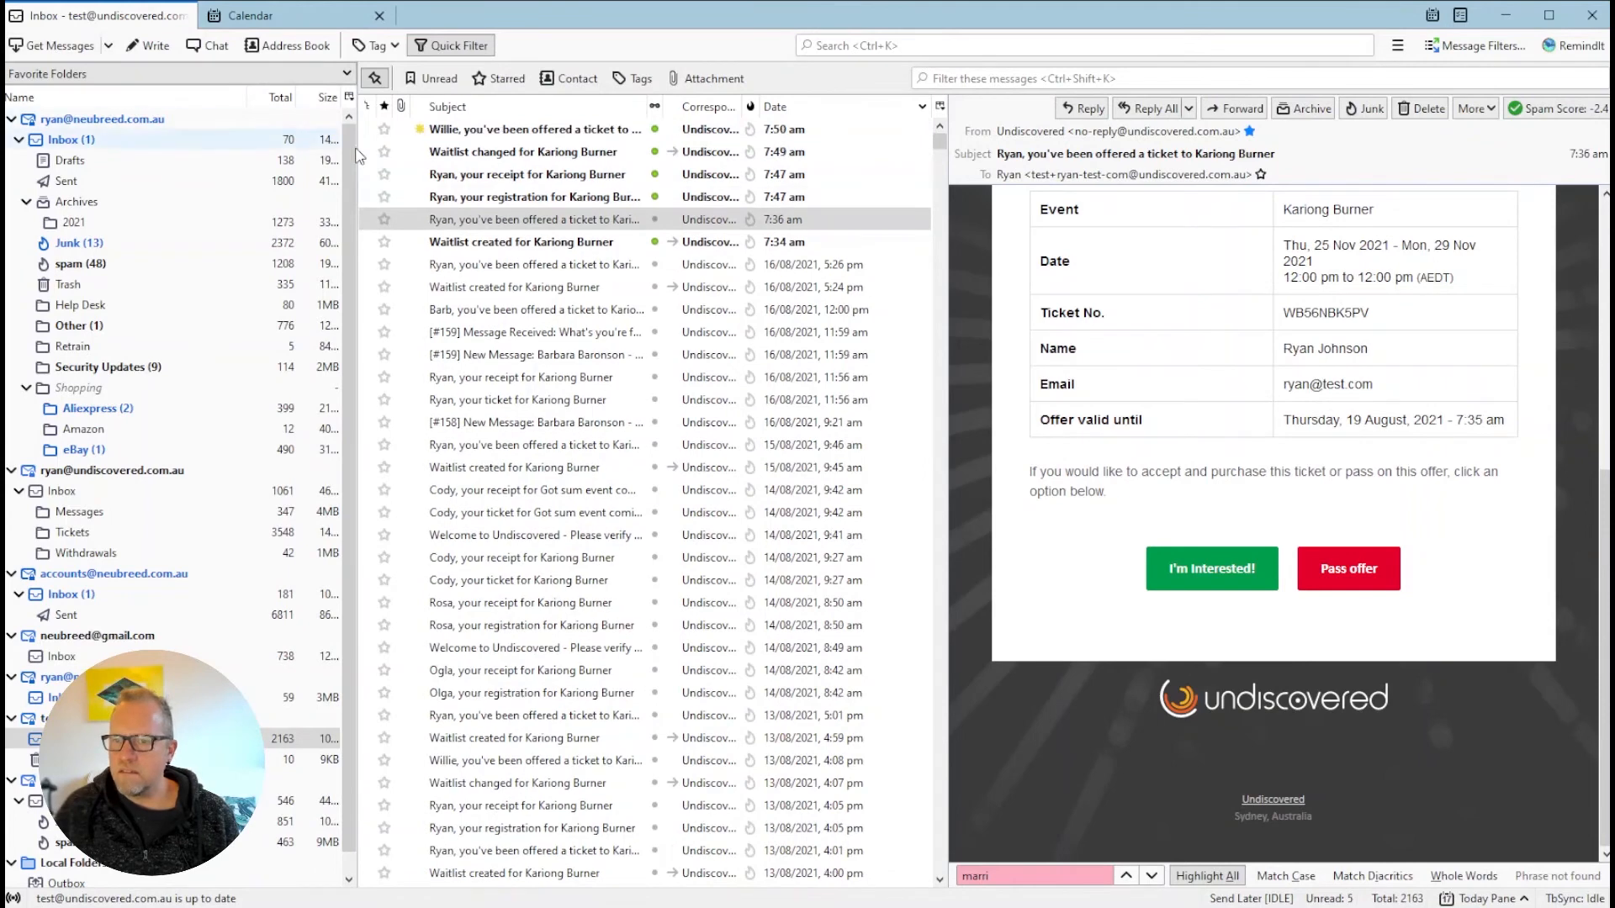
pyautogui.click(425, 128)
pyautogui.scroll(-5, 1440, 532)
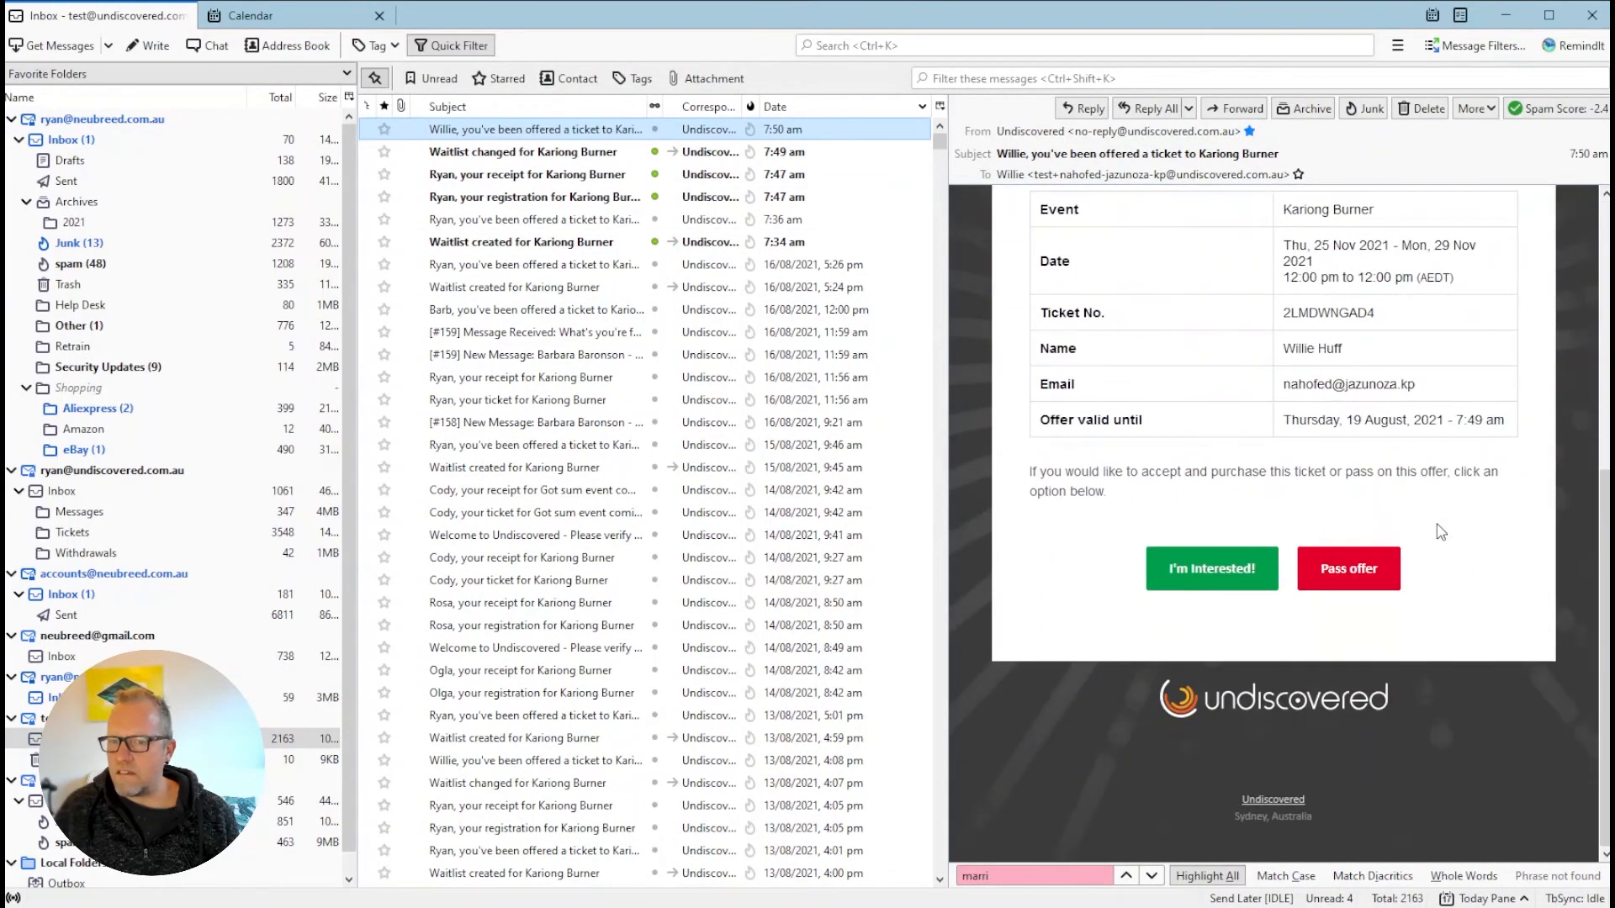
pyautogui.scroll(6, 1440, 532)
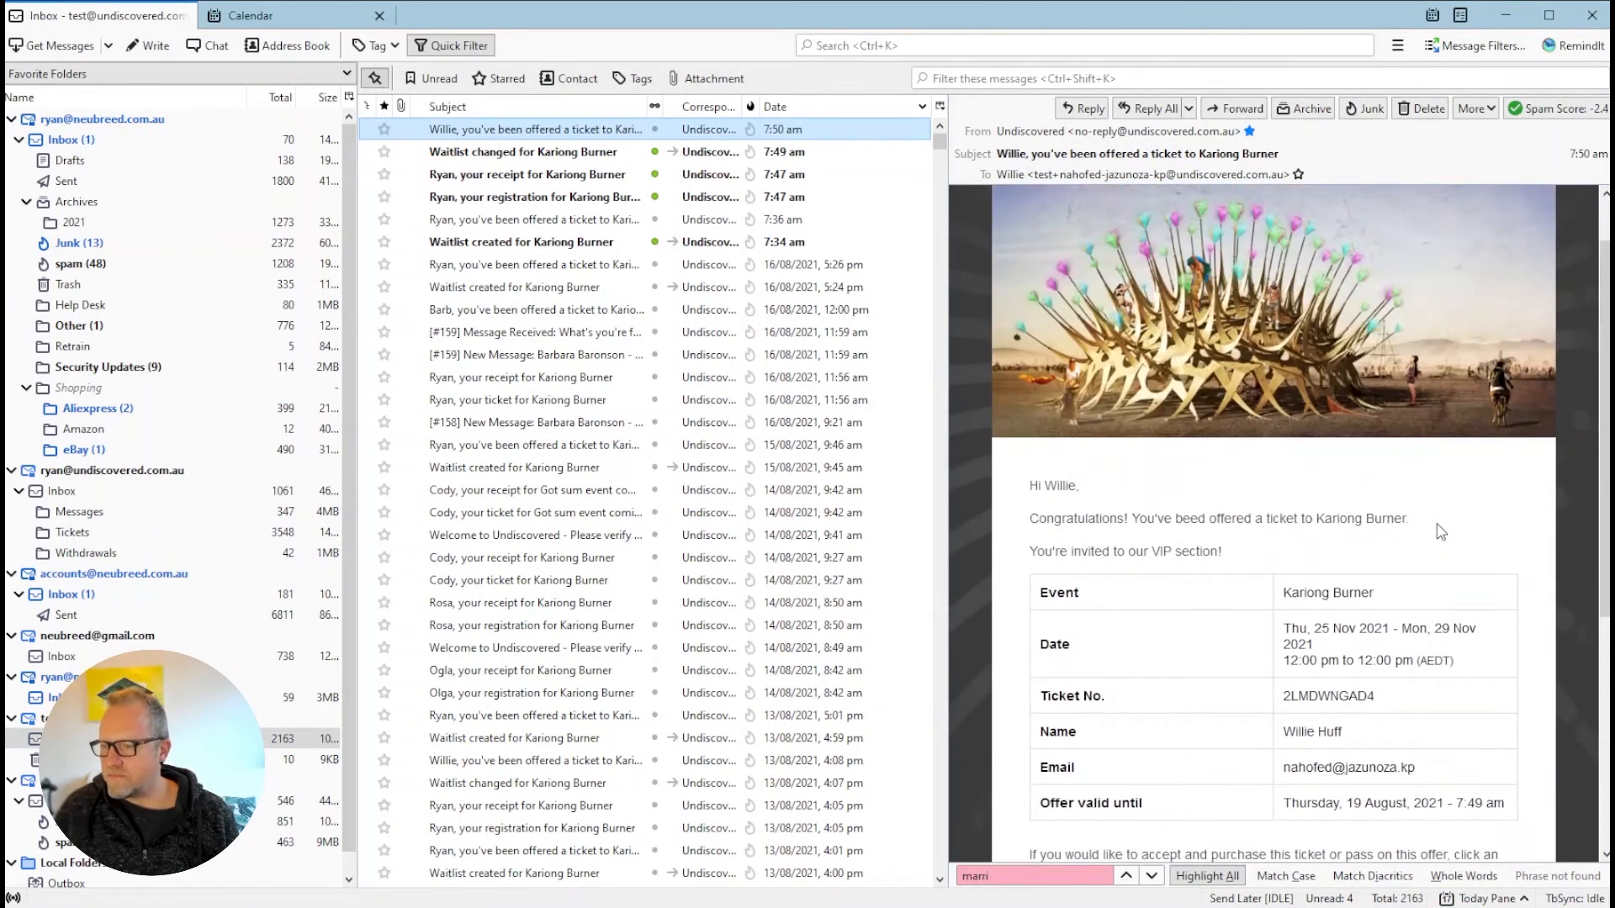
pyautogui.scroll(-4, 1441, 532)
pyautogui.scroll(-3, 1440, 532)
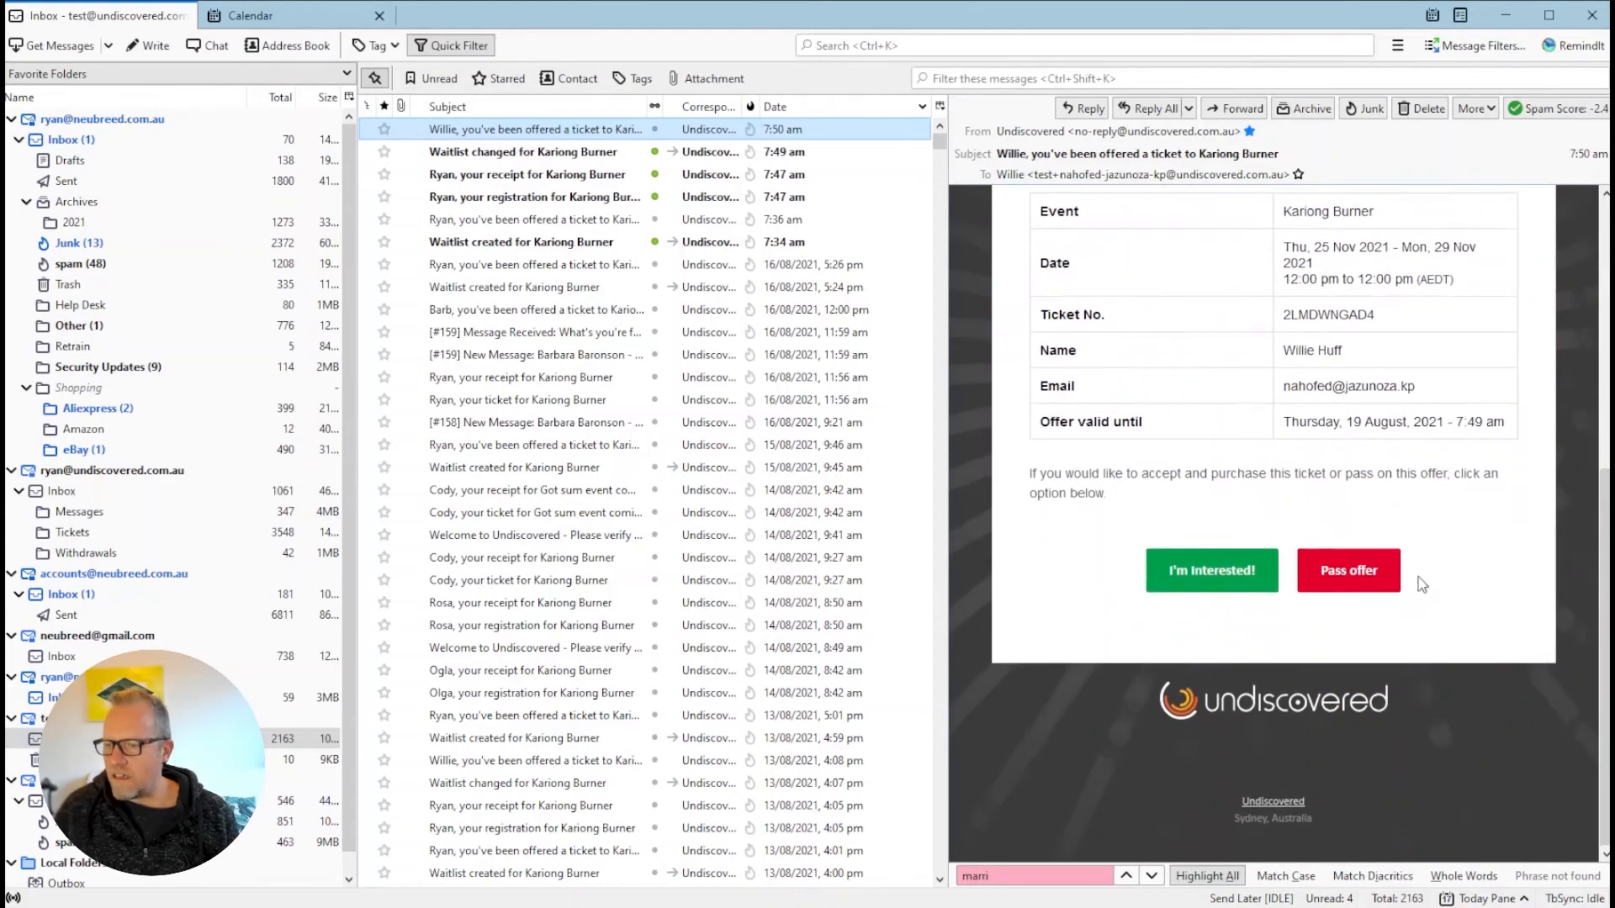
pyautogui.click(1375, 581)
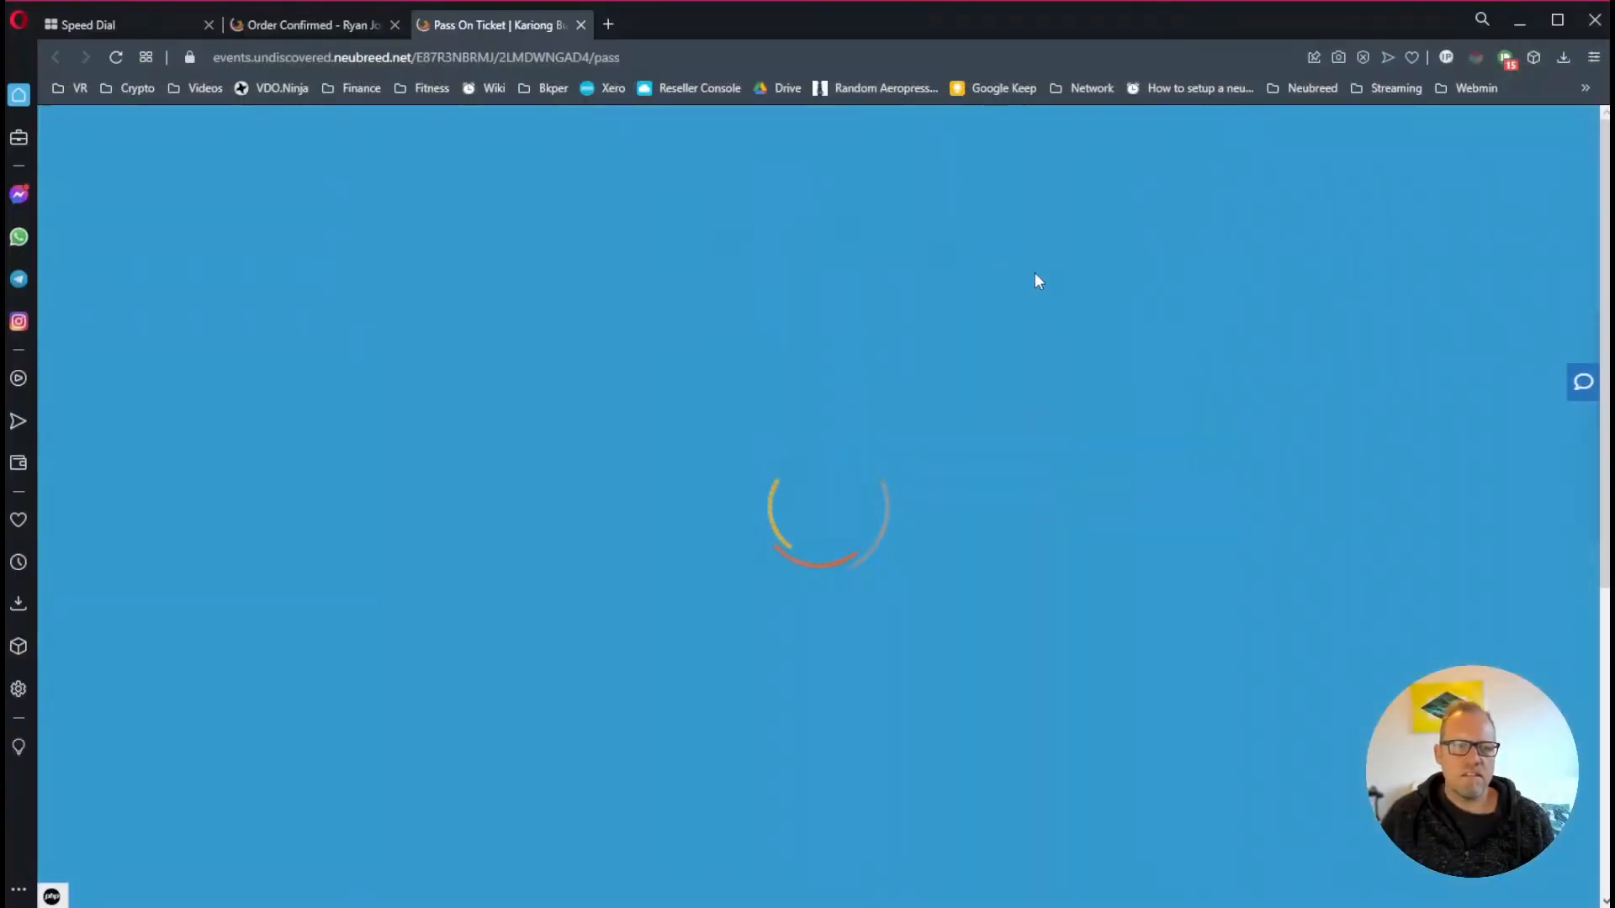
pyautogui.scroll(-4, 814, 390)
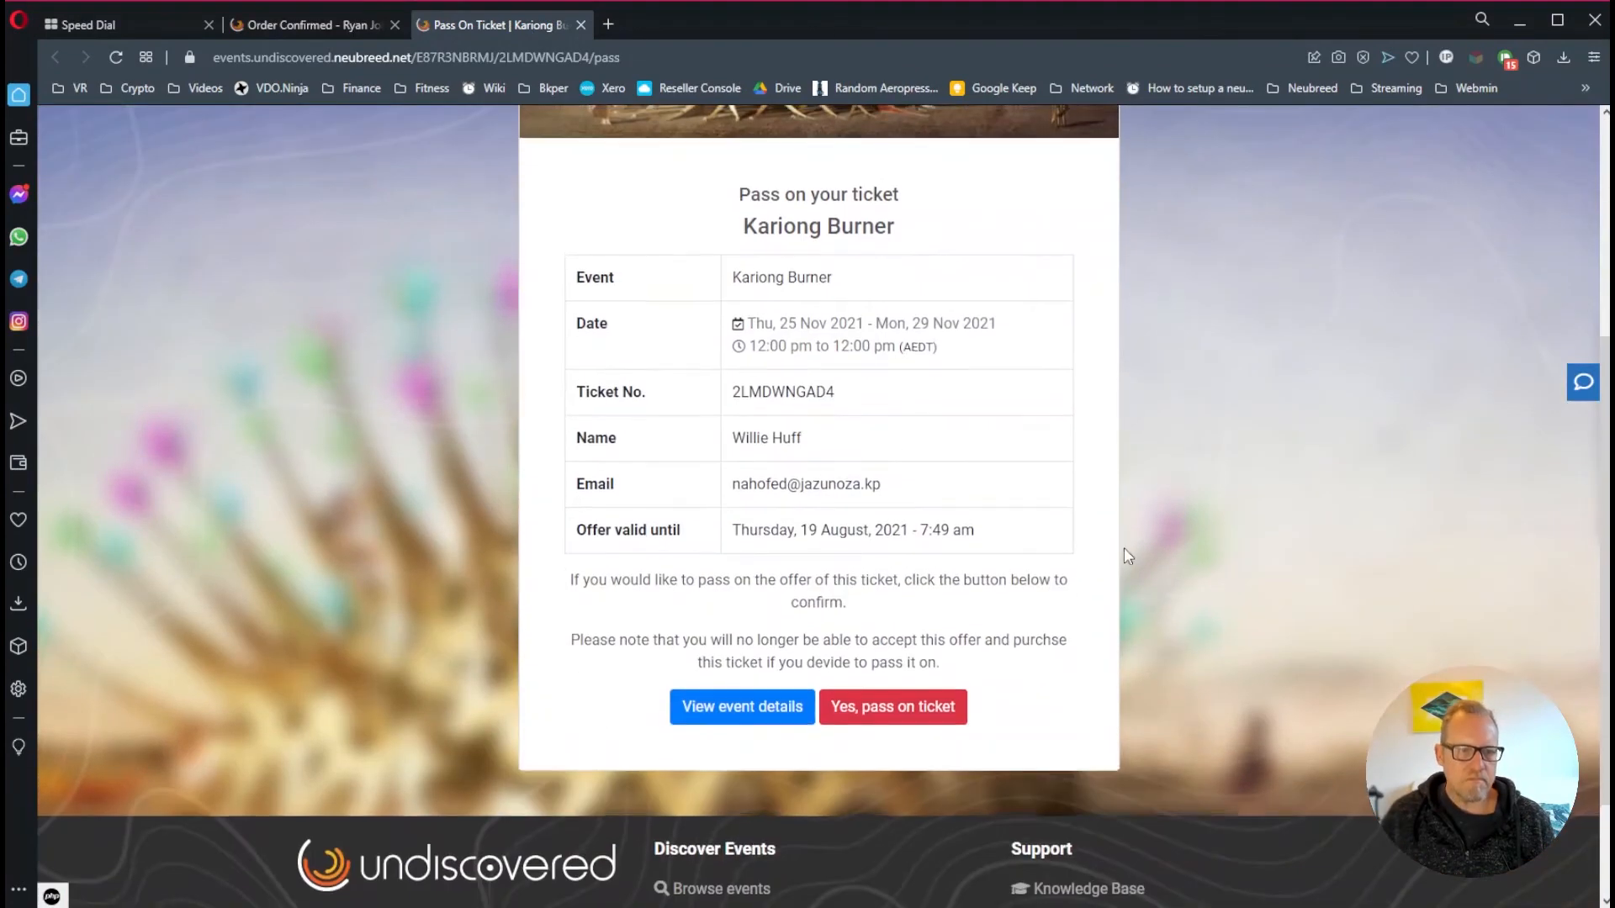
pyautogui.scroll(2, 1119, 552)
pyautogui.scroll(-2, 1118, 552)
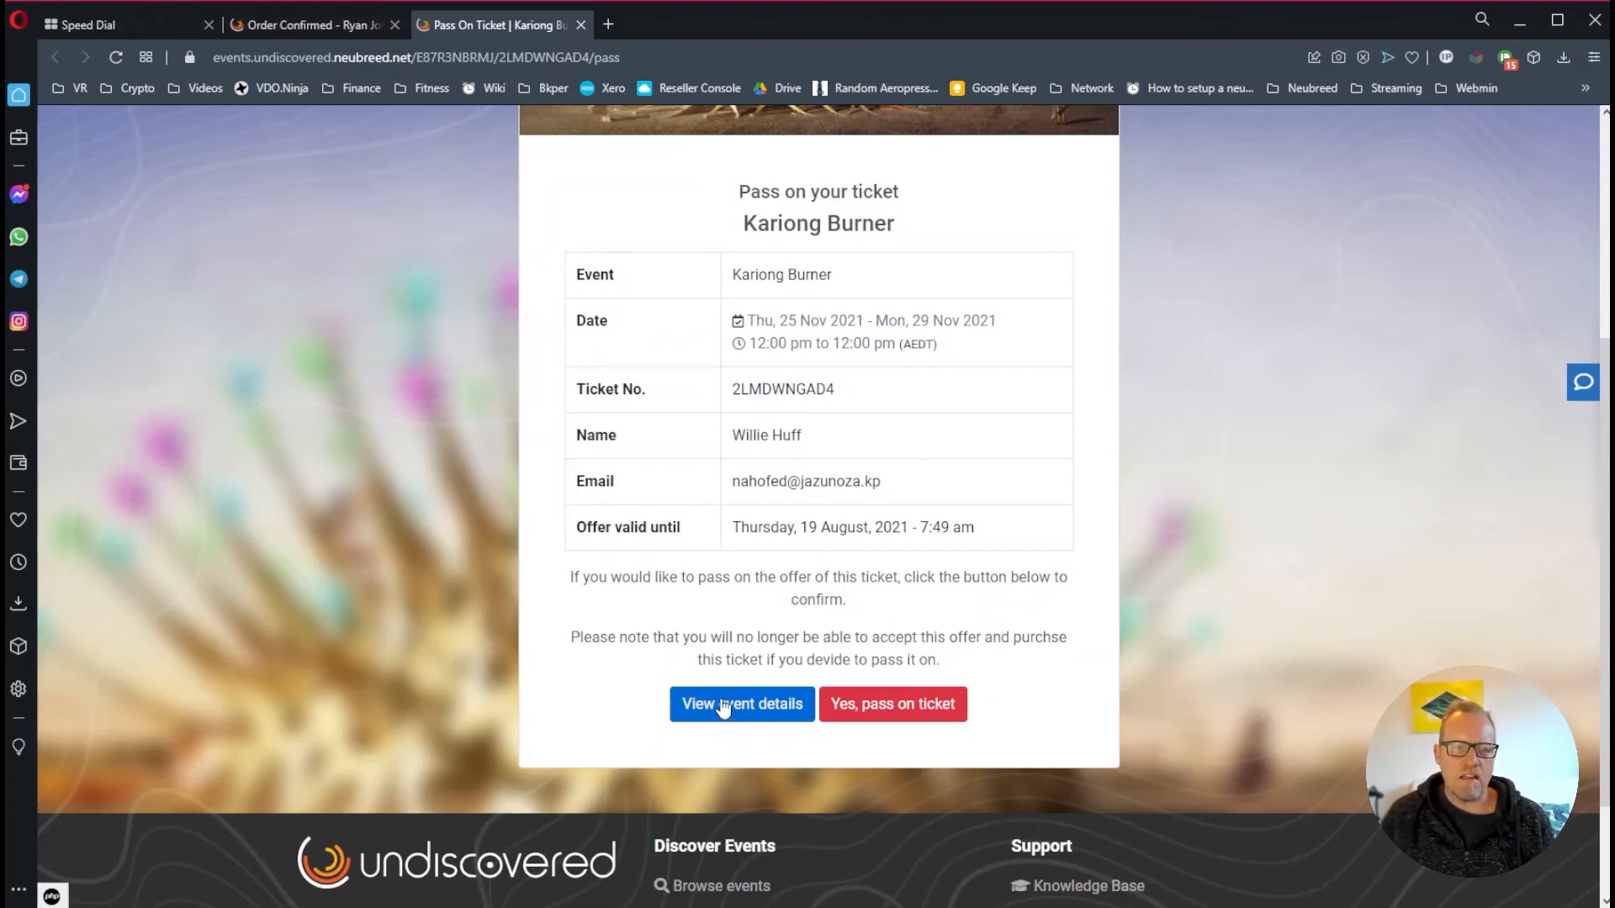
pyautogui.scroll(2, 909, 681)
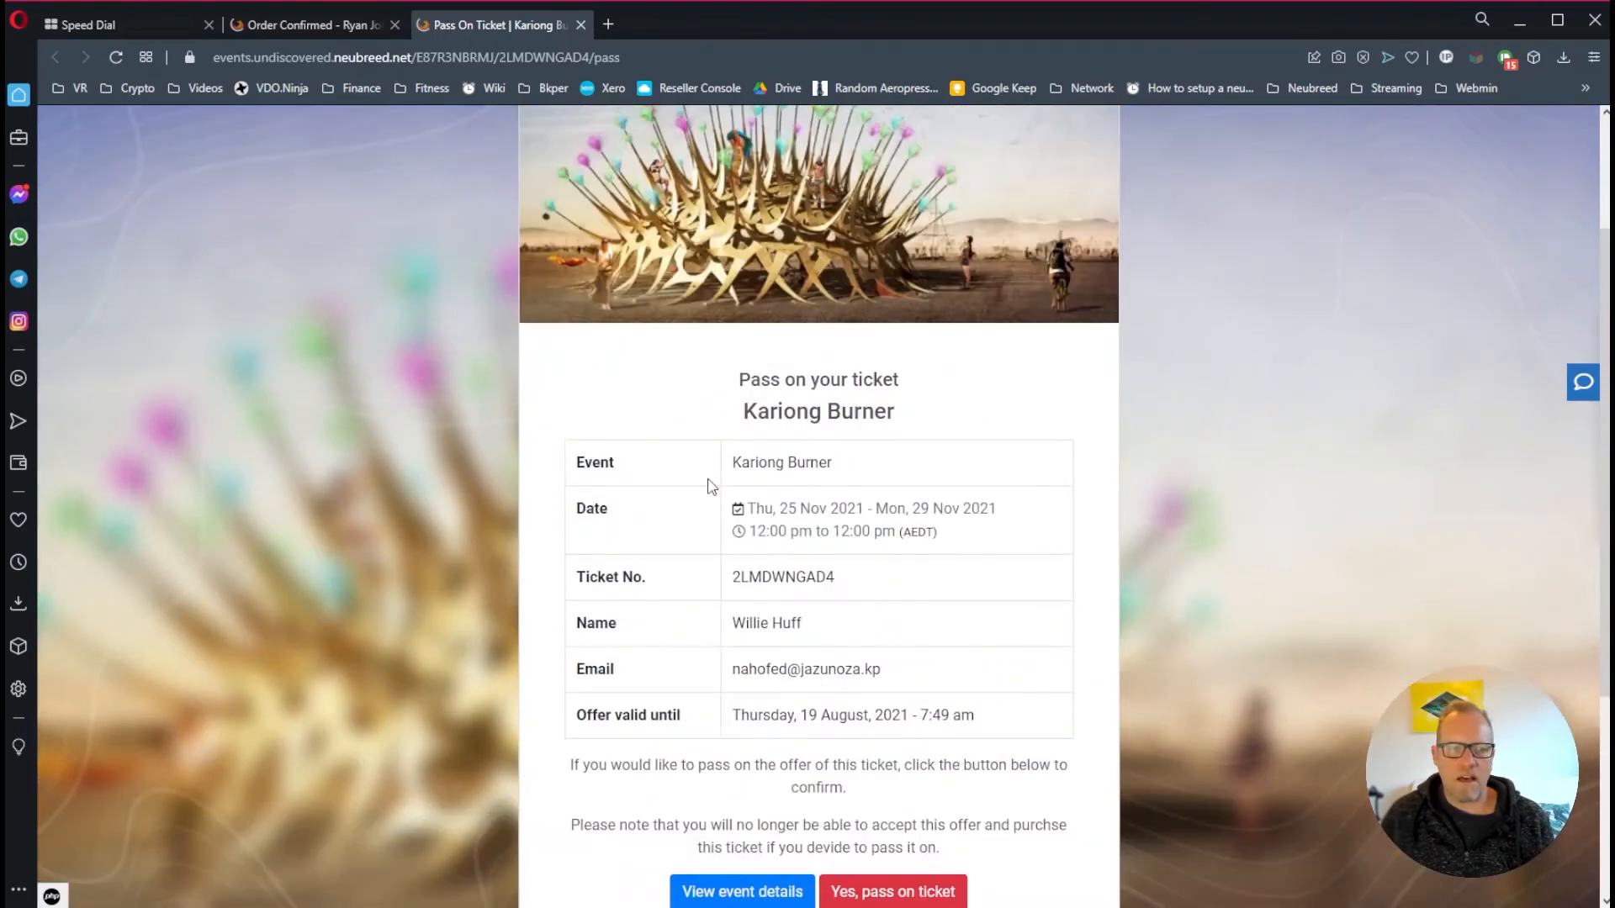
pyautogui.scroll(-2, 711, 479)
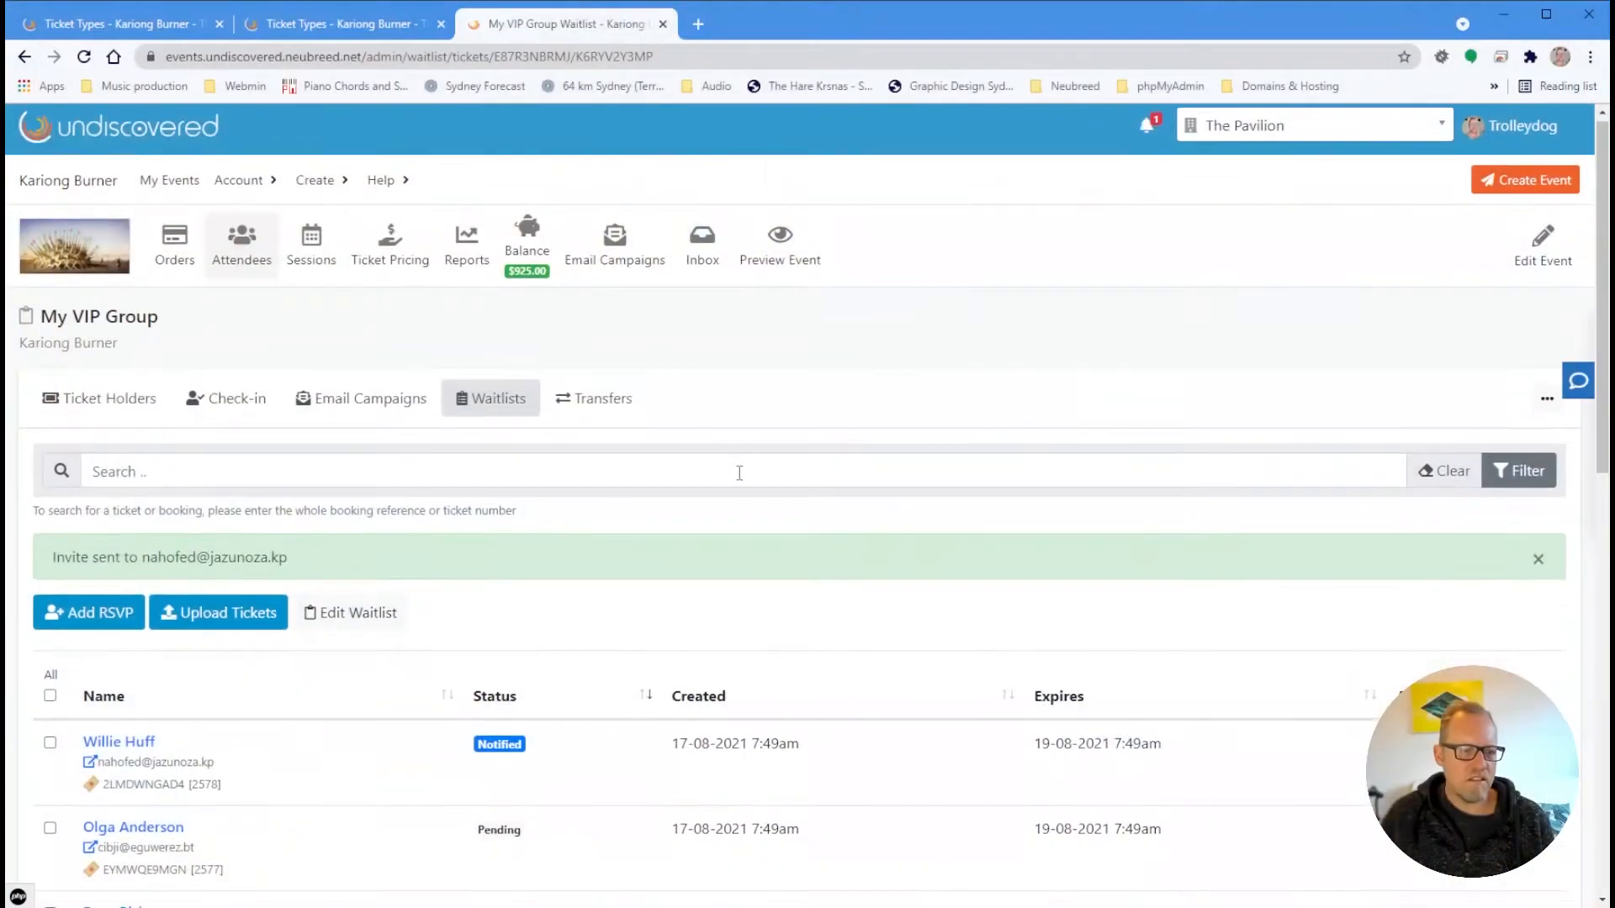
# Reload the My VIP Group waitlist so the first attendee's status shows Viewed
pyautogui.scroll(-3, 658, 501)
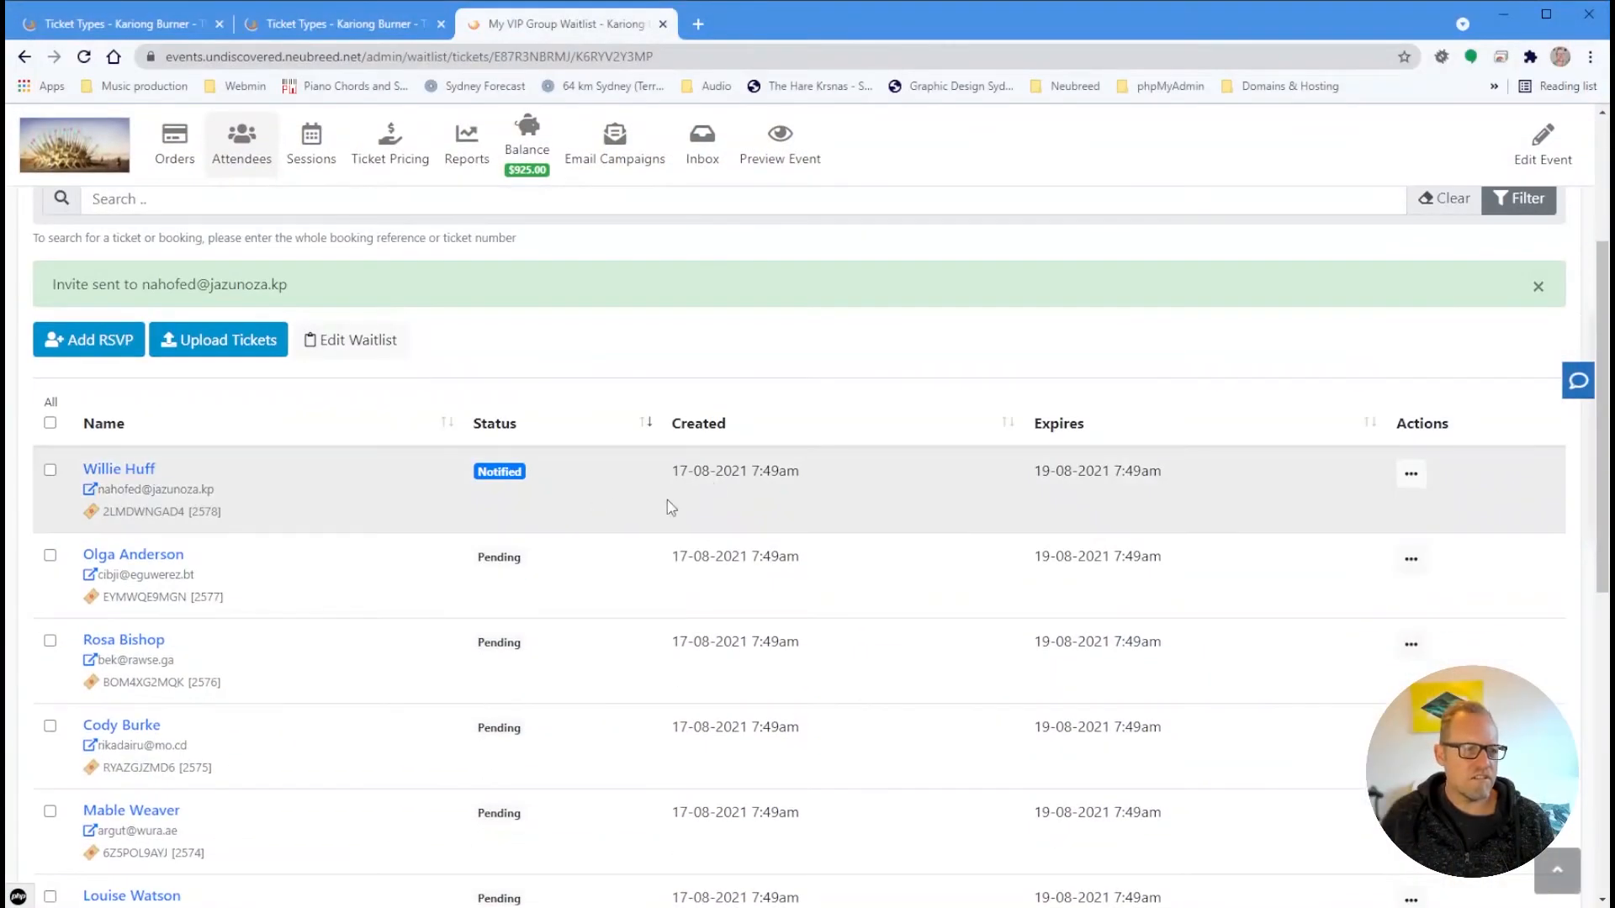
pyautogui.click(87, 57)
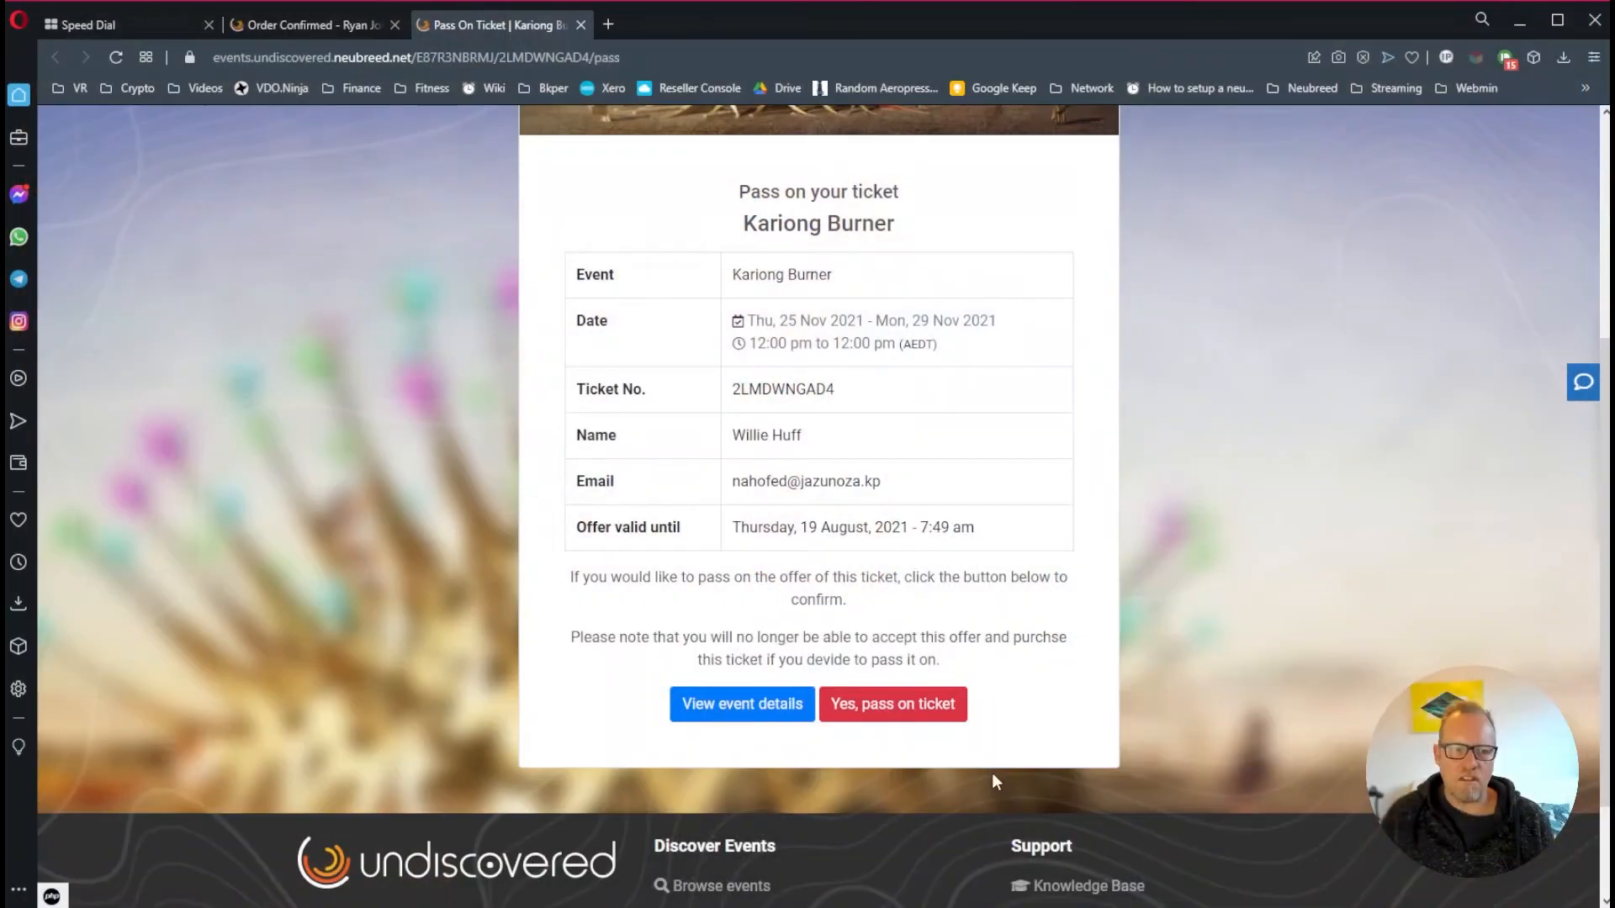
# Confirm 'Yes, pass on ticket' so the first waitlist entry becomes Passed
pyautogui.scroll(3, 1074, 669)
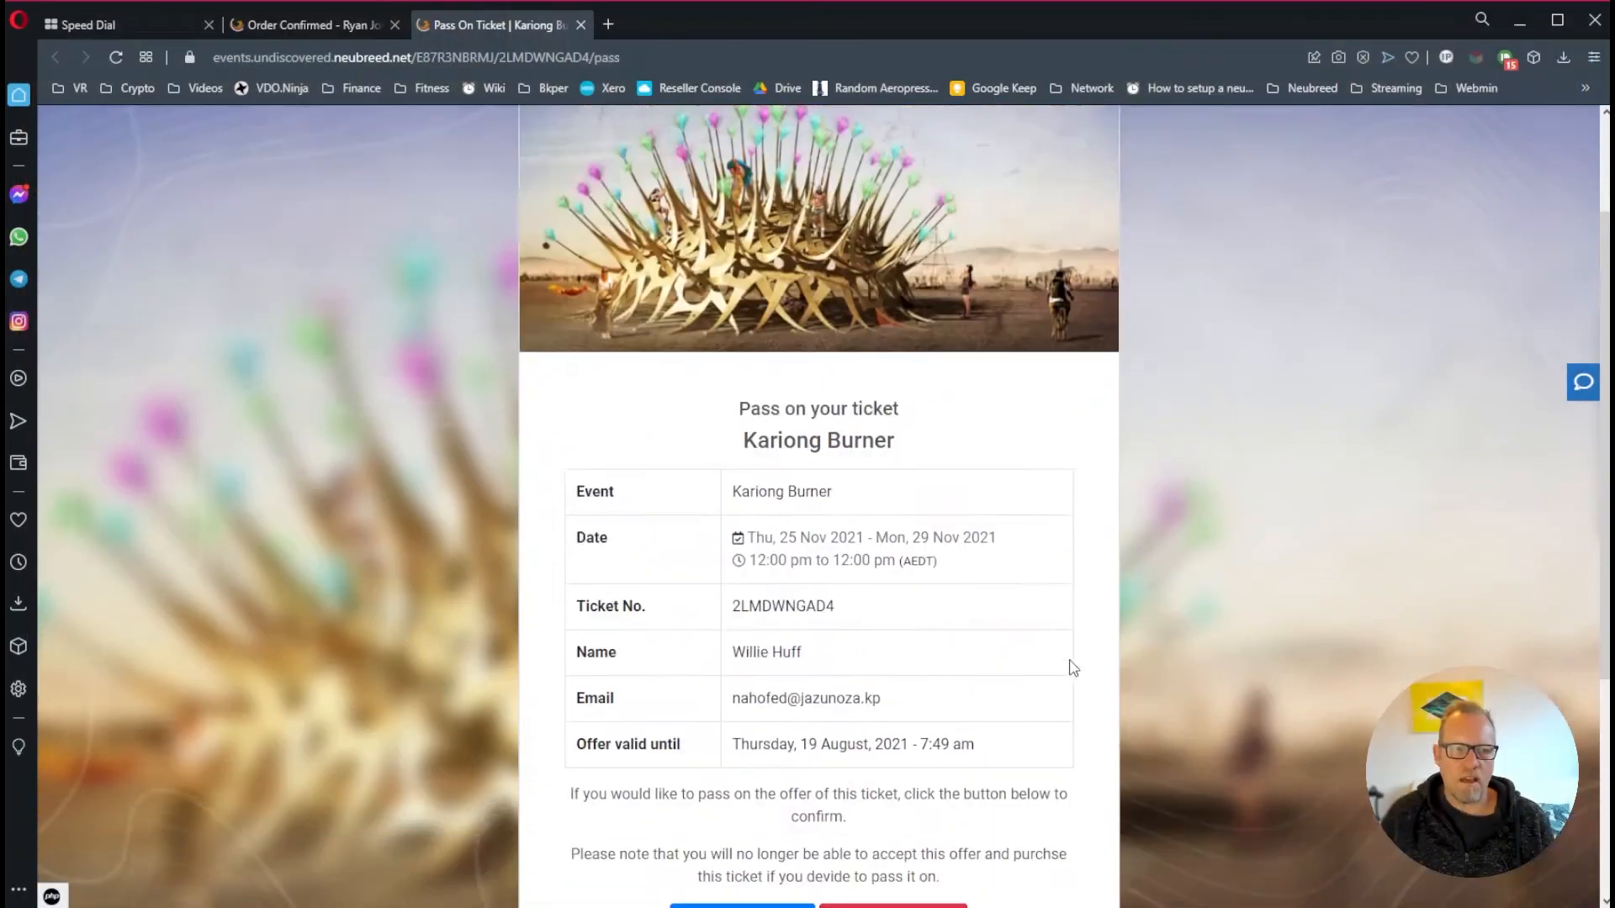
pyautogui.scroll(-4, 1074, 668)
pyautogui.scroll(2, 1056, 665)
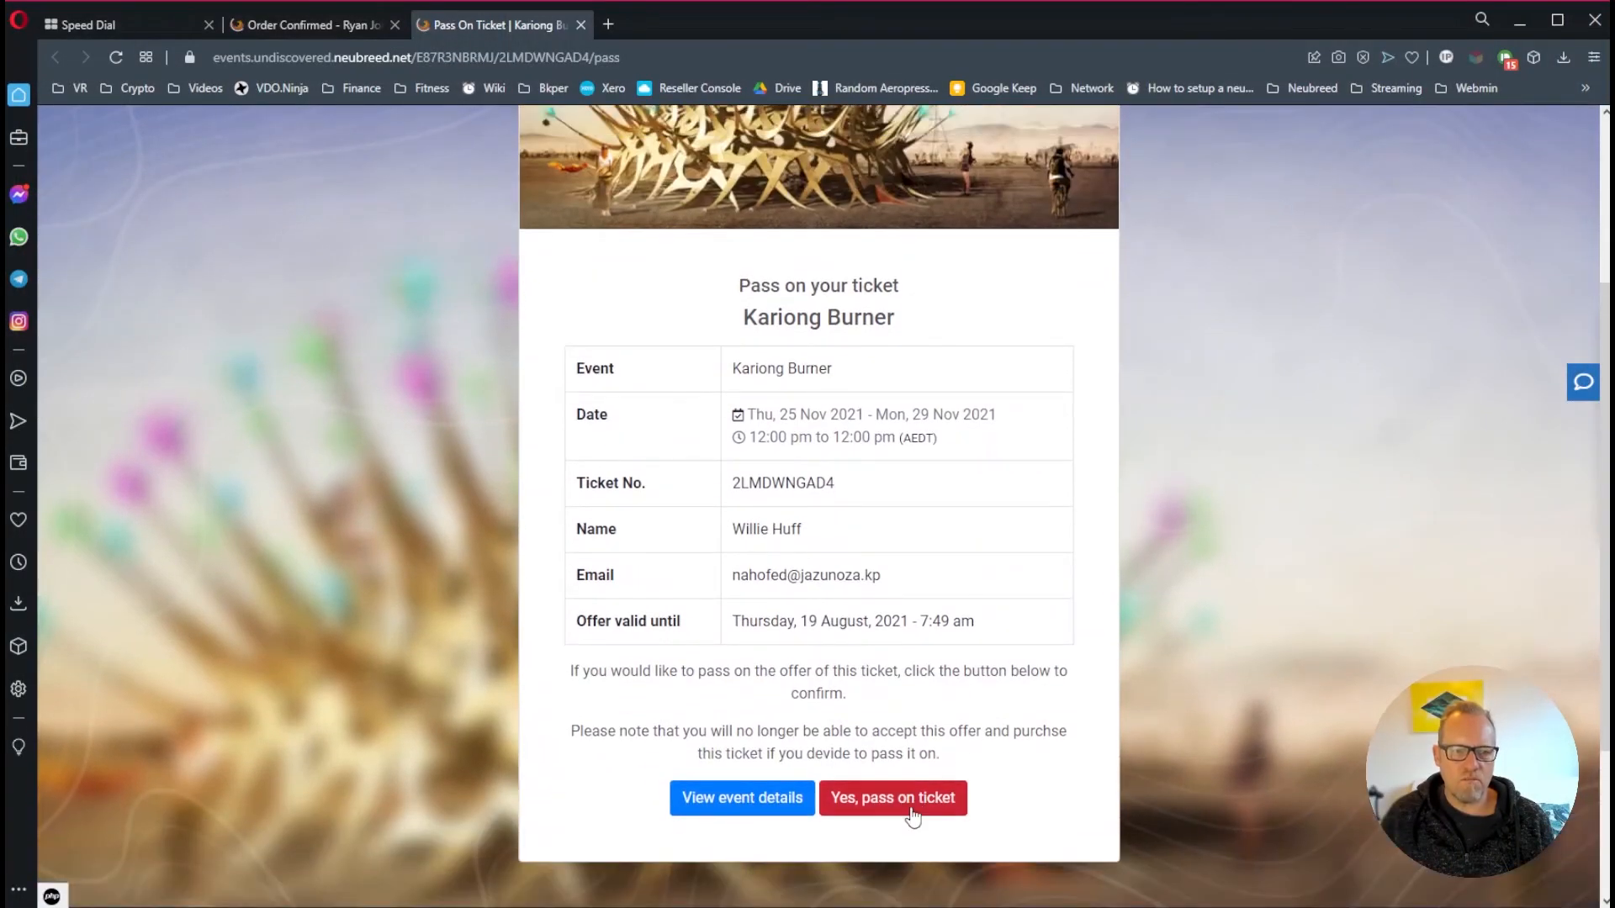
pyautogui.click(911, 812)
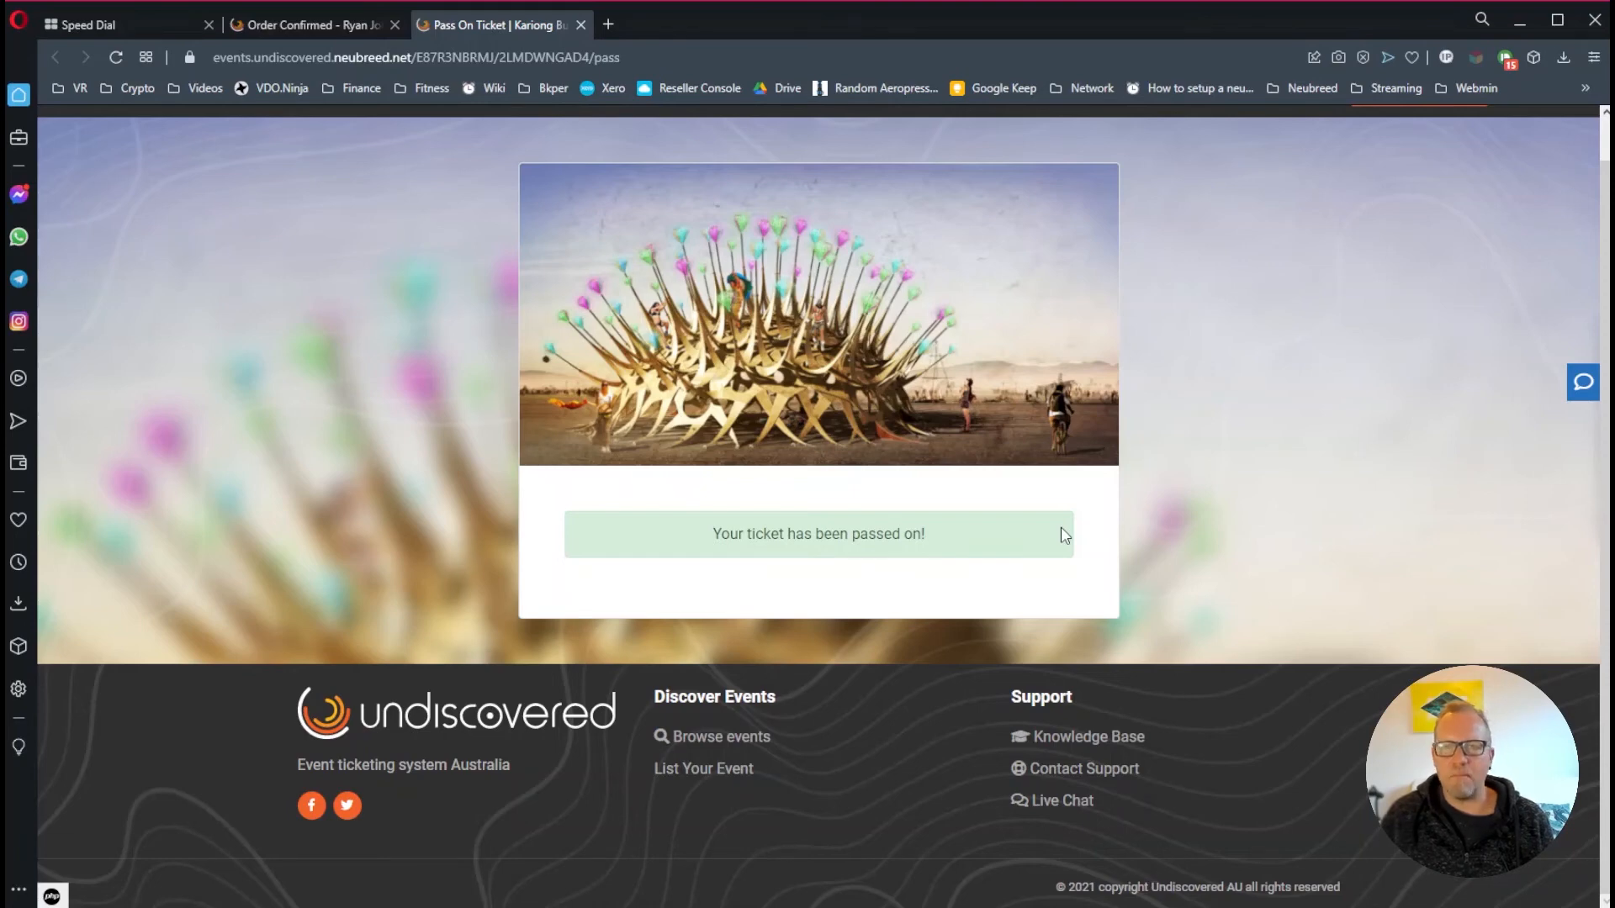
pyautogui.scroll(1, 1056, 531)
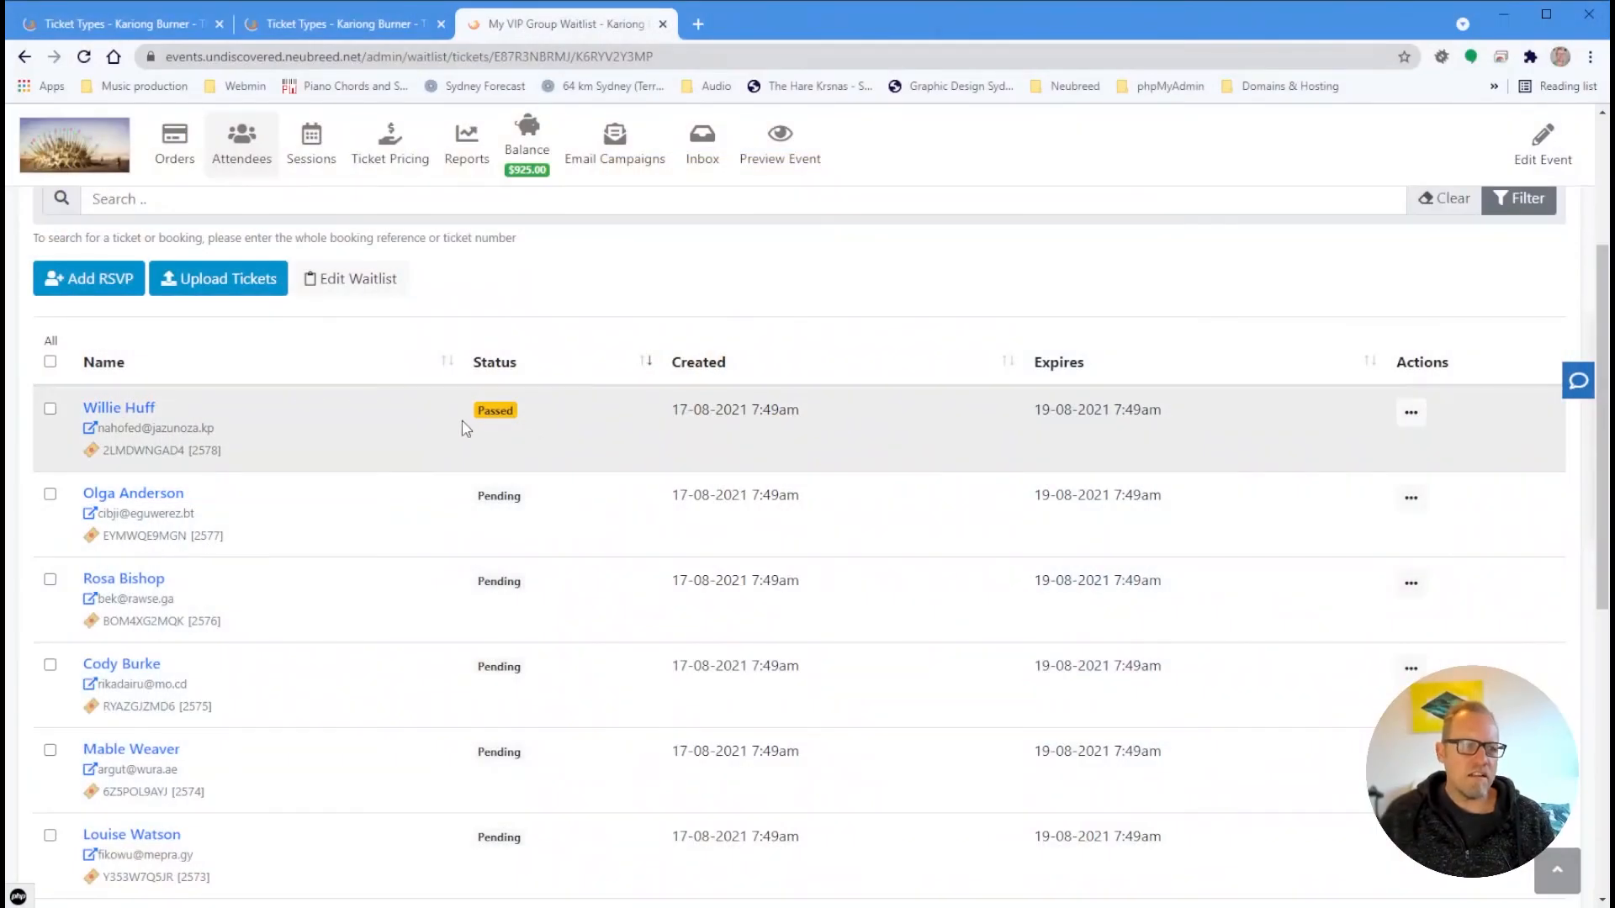
# Open the Waitlists overview and highlight My VIP Group's figures: 20 remaining, 1 expired/passed
pyautogui.scroll(3, 530, 423)
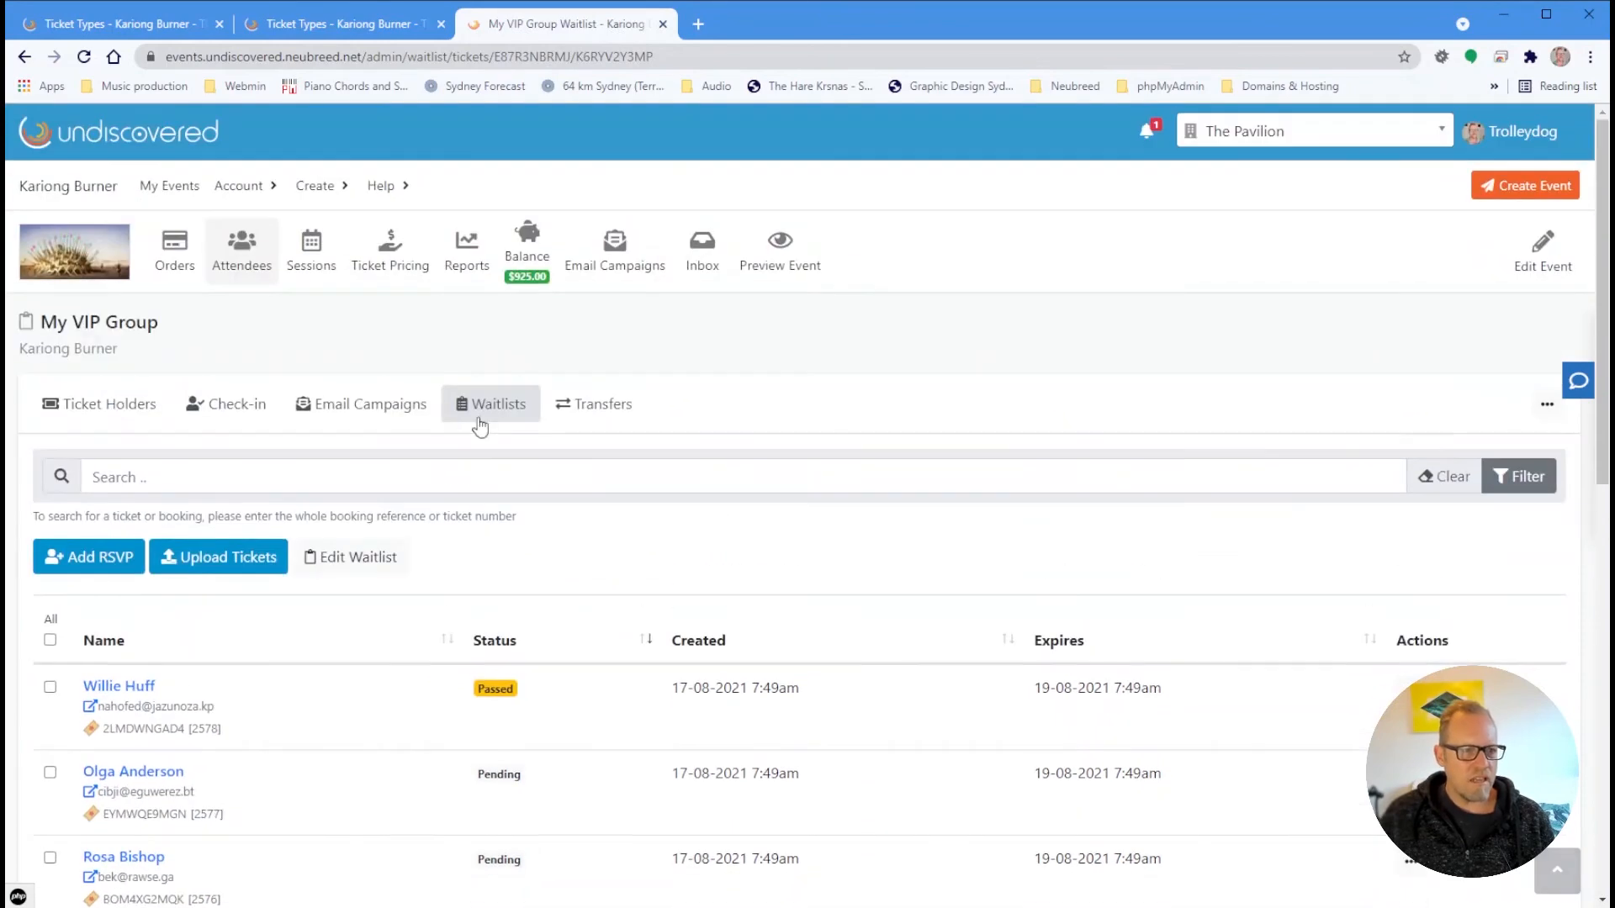
pyautogui.click(497, 405)
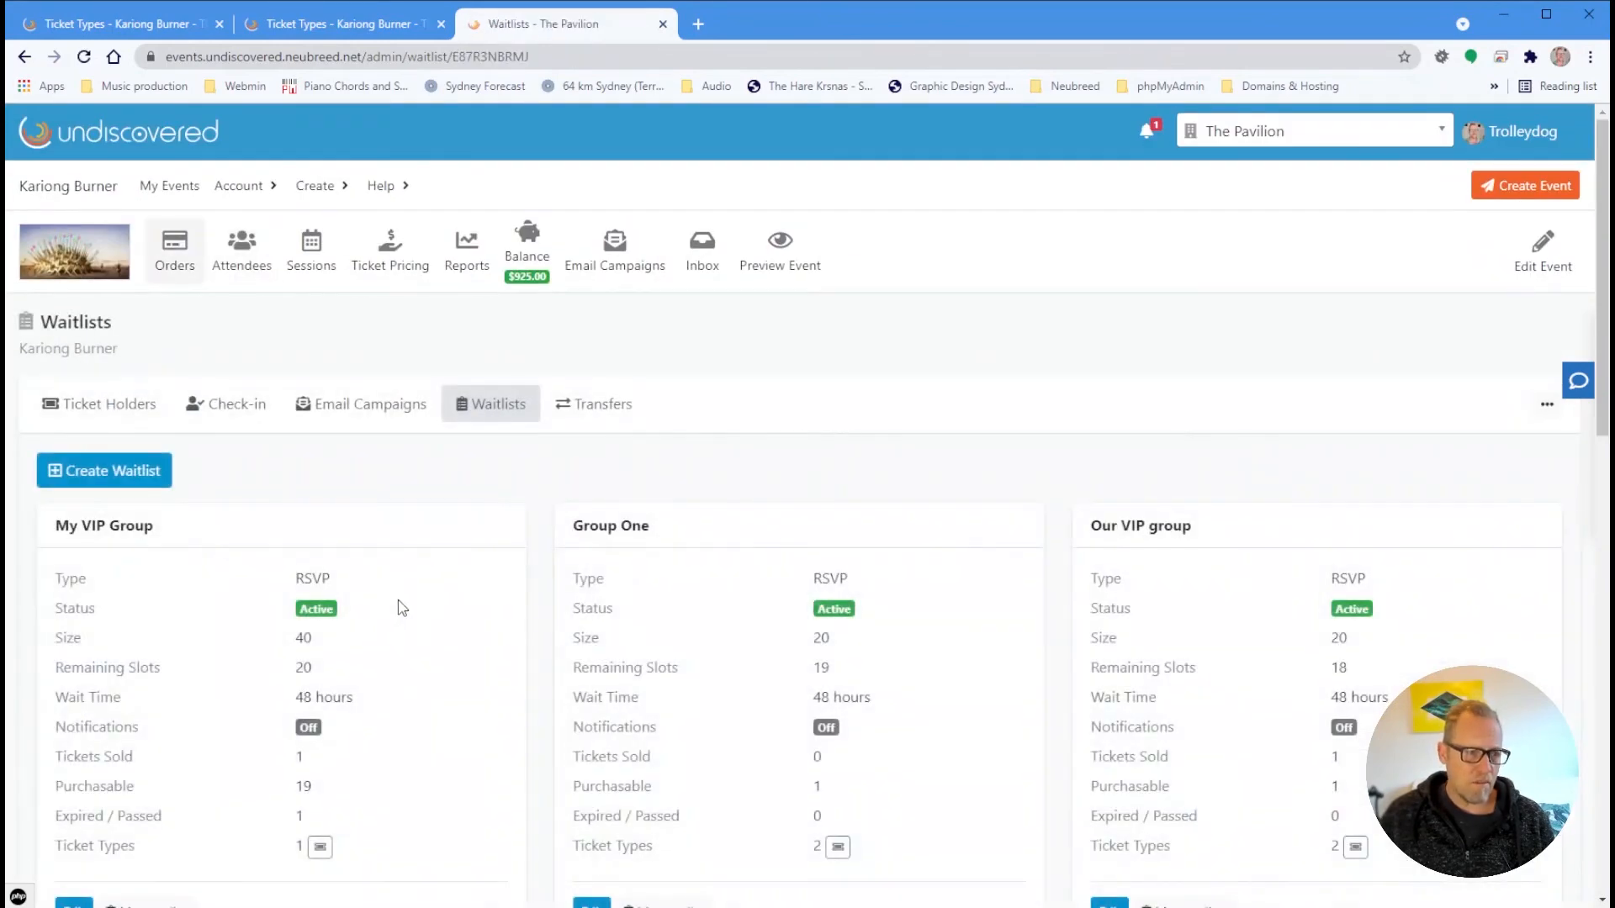
pyautogui.scroll(-2, 400, 588)
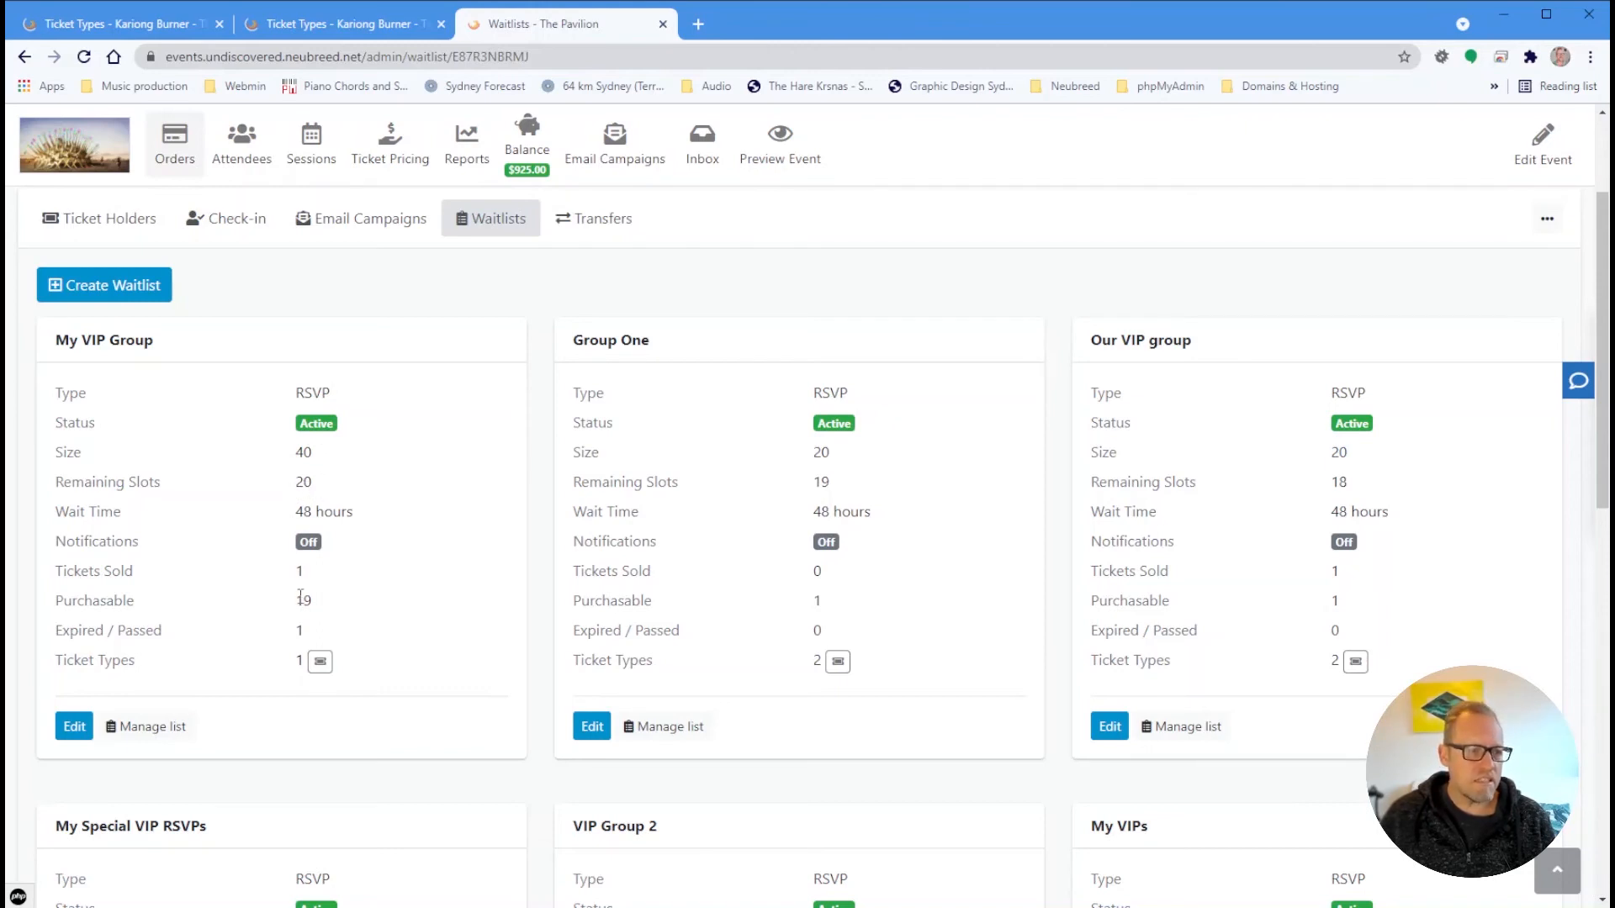
pyautogui.moveTo(298, 602)
pyautogui.mouseDown()
pyautogui.moveTo(331, 603)
pyautogui.moveTo(291, 632)
pyautogui.mouseUp()
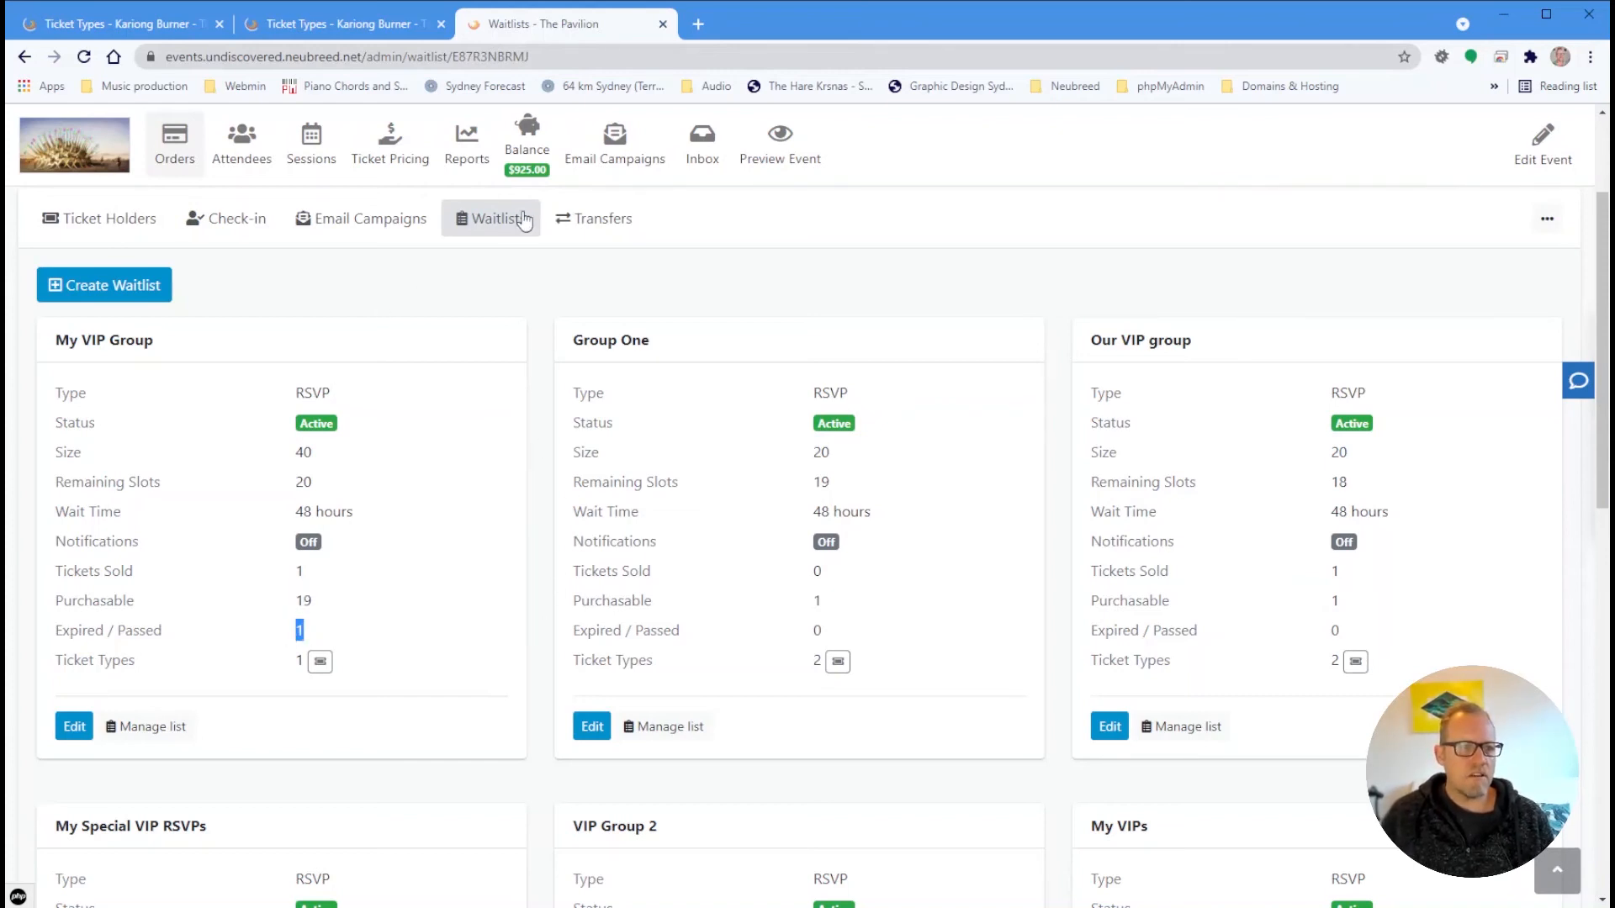
# Open My VIP Group's entry list and filter it to Notified entries
pyautogui.click(145, 728)
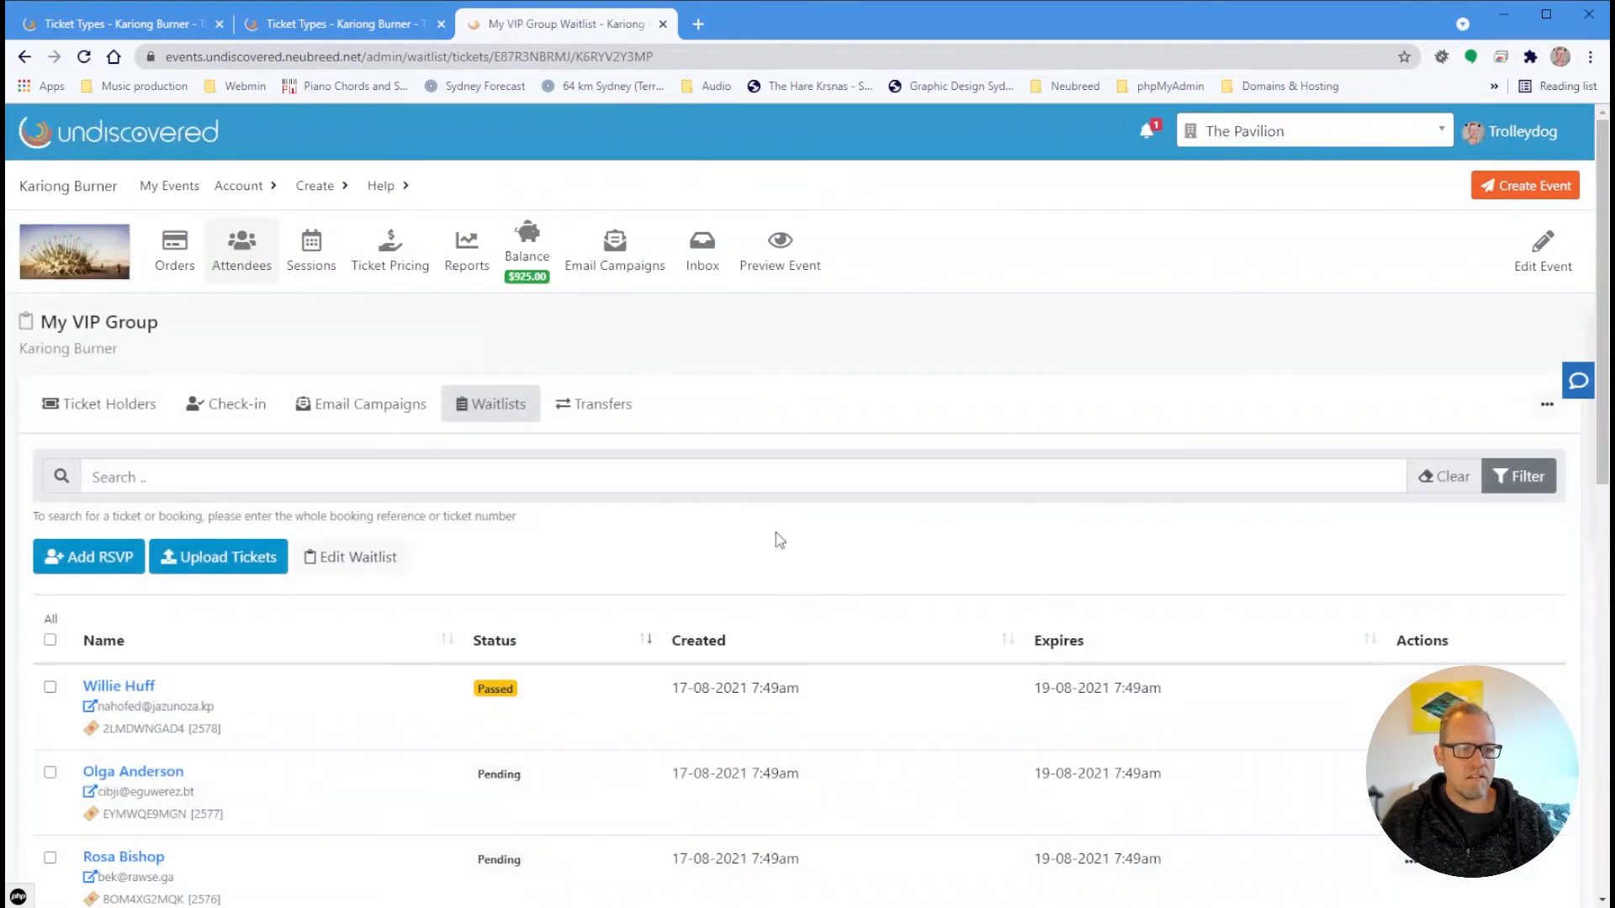
pyautogui.scroll(-2, 730, 493)
pyautogui.scroll(3, 737, 496)
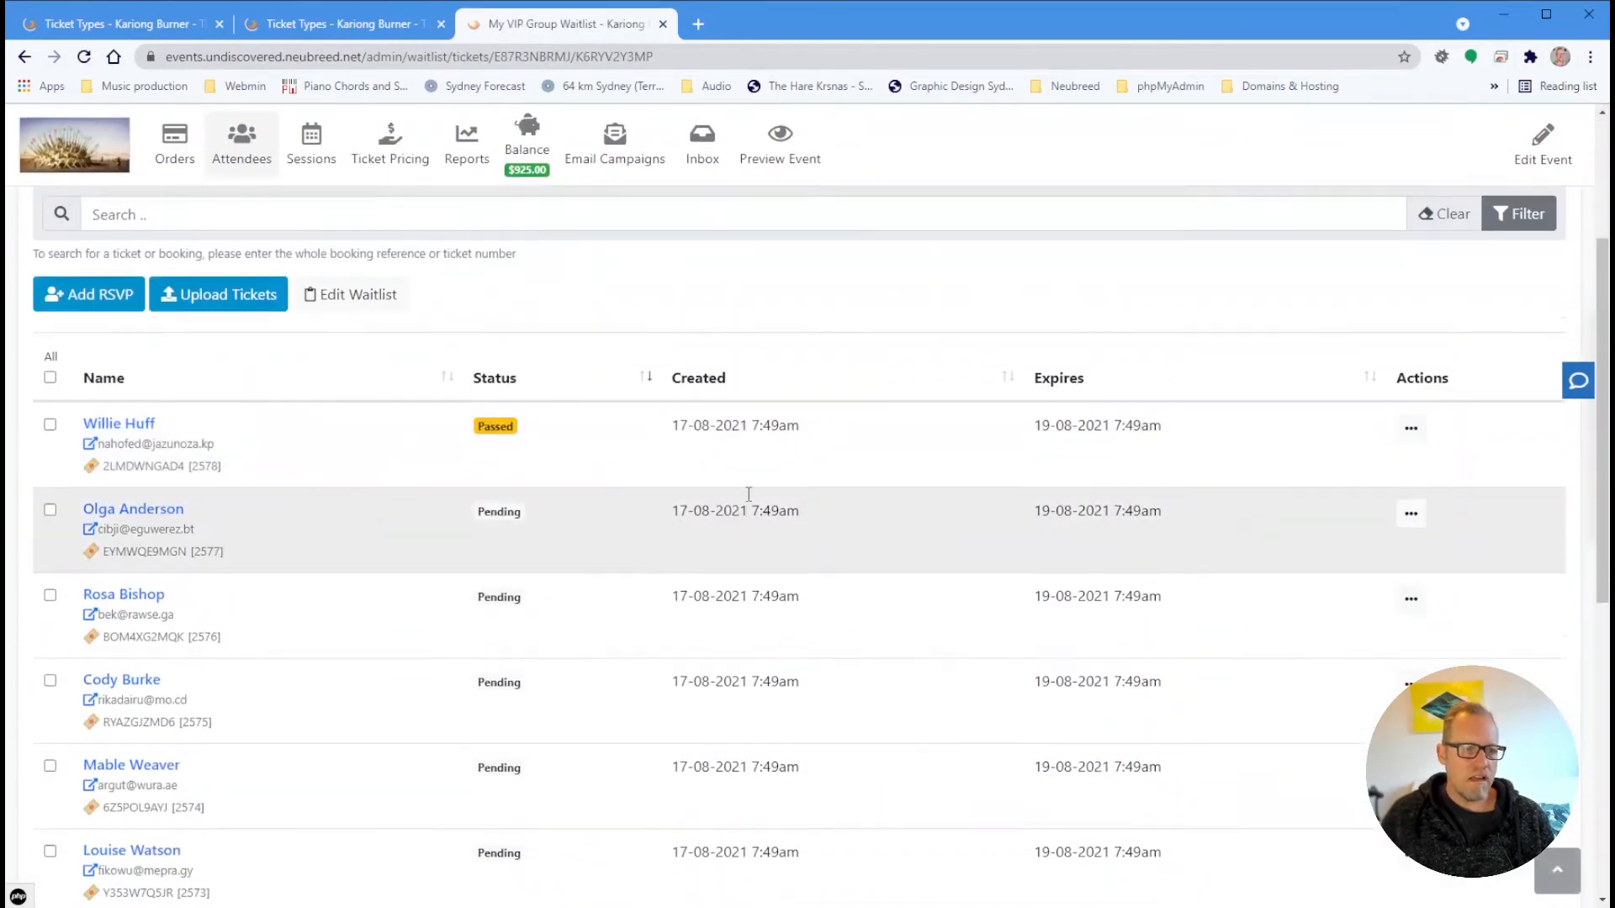
pyautogui.click(1520, 488)
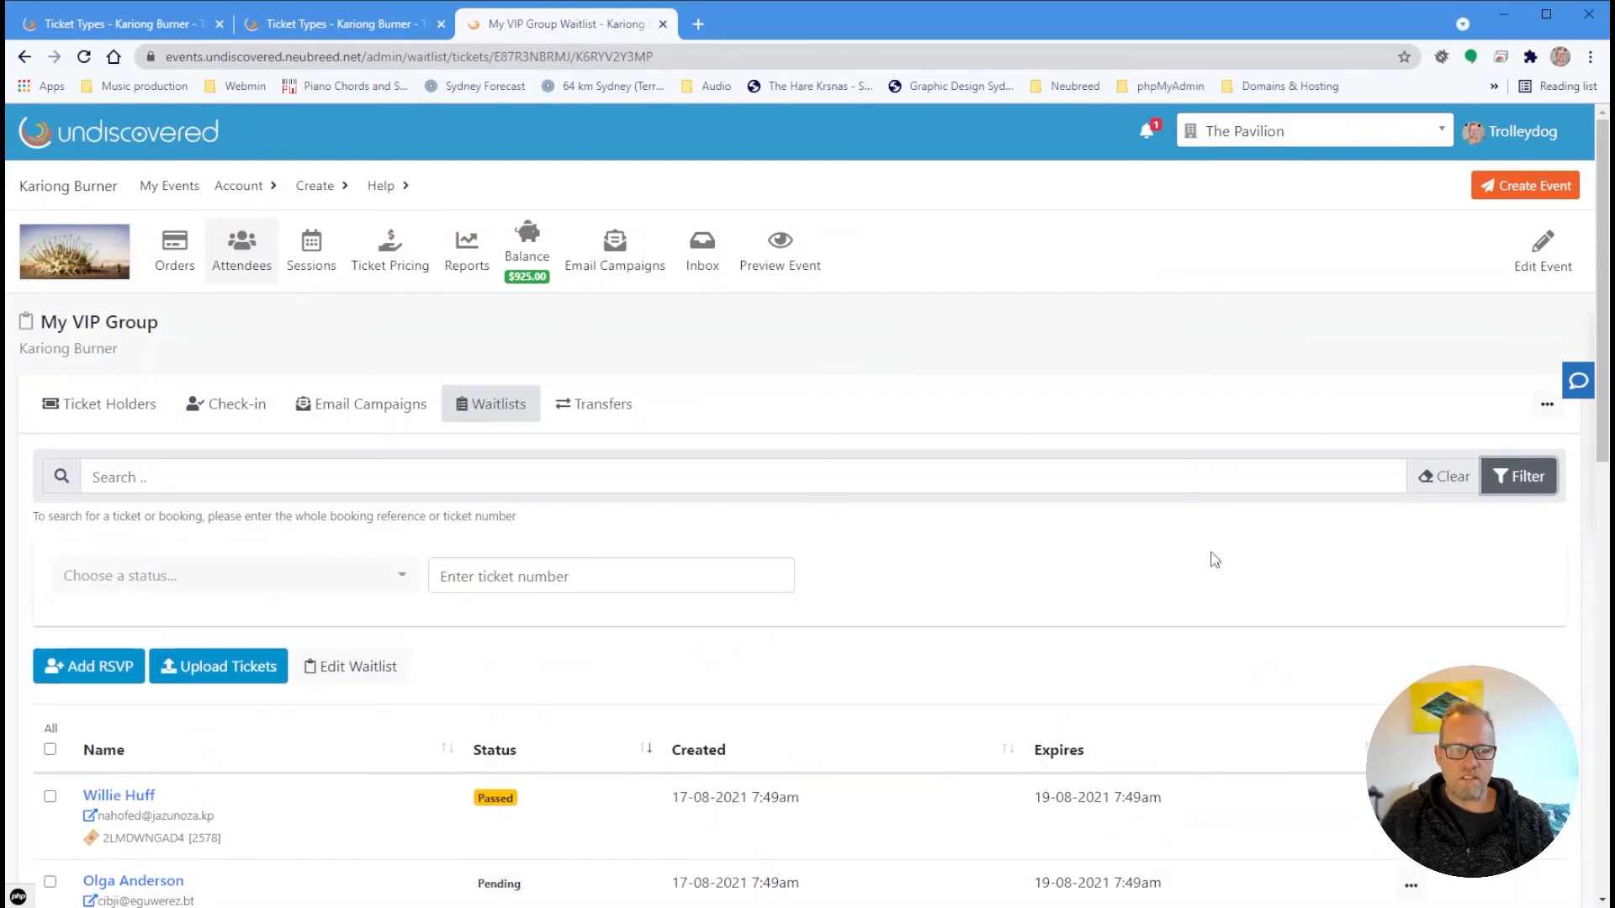
pyautogui.click(315, 588)
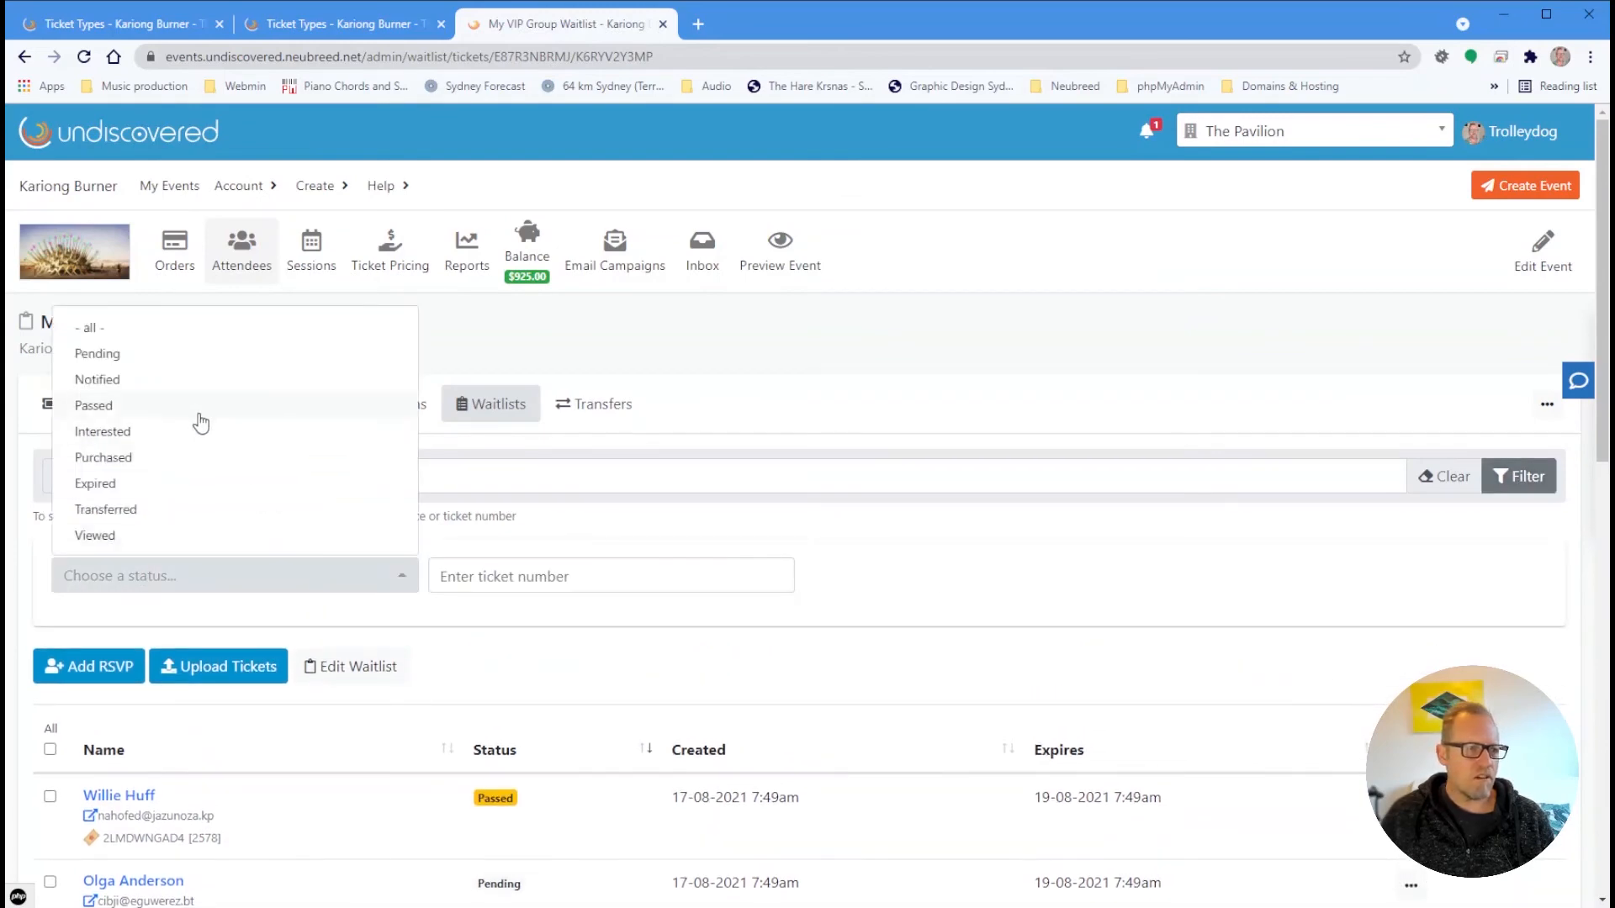
pyautogui.click(181, 379)
# Filter the entries by Passed status, then by Purchased status
pyautogui.scroll(-1, 767, 697)
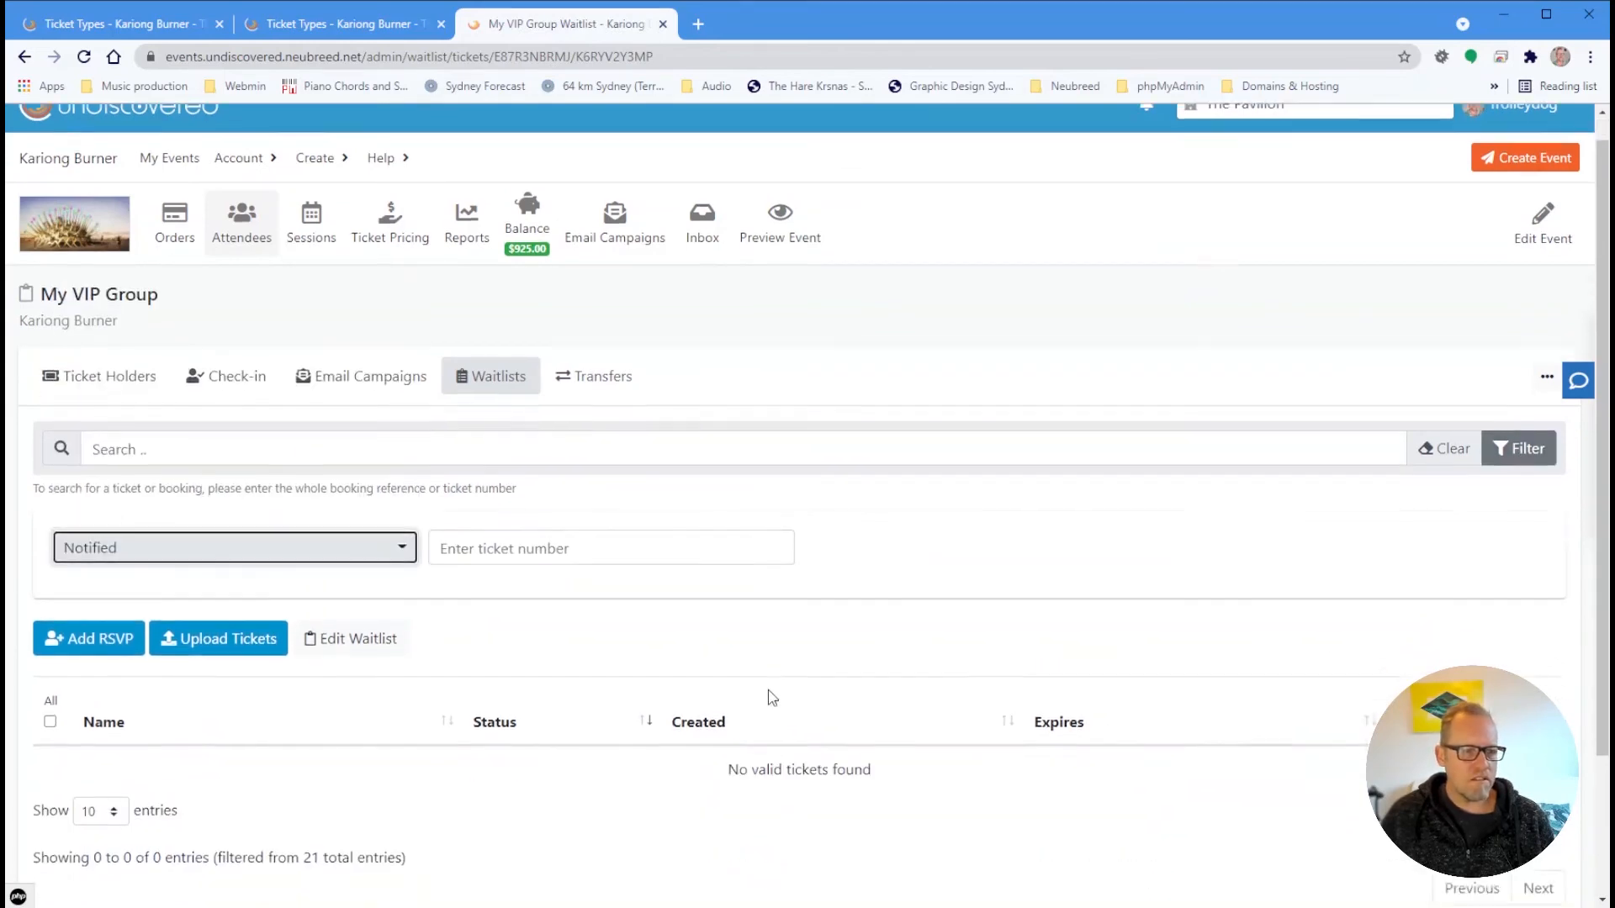
pyautogui.scroll(1, 756, 685)
pyautogui.click(349, 588)
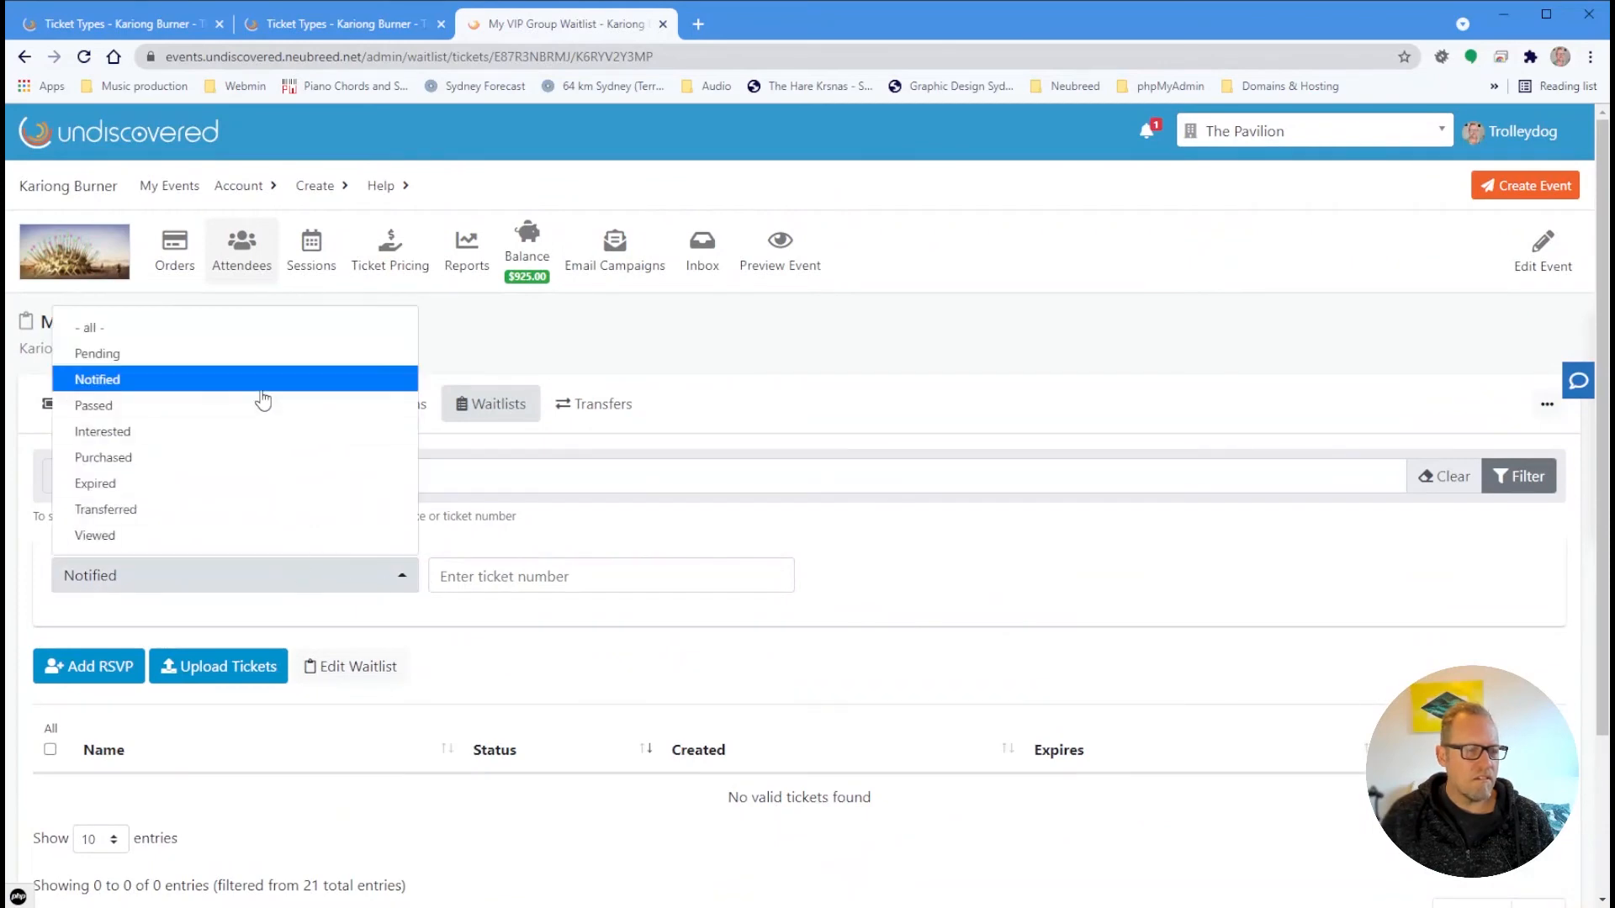
pyautogui.click(220, 407)
pyautogui.scroll(-3, 604, 713)
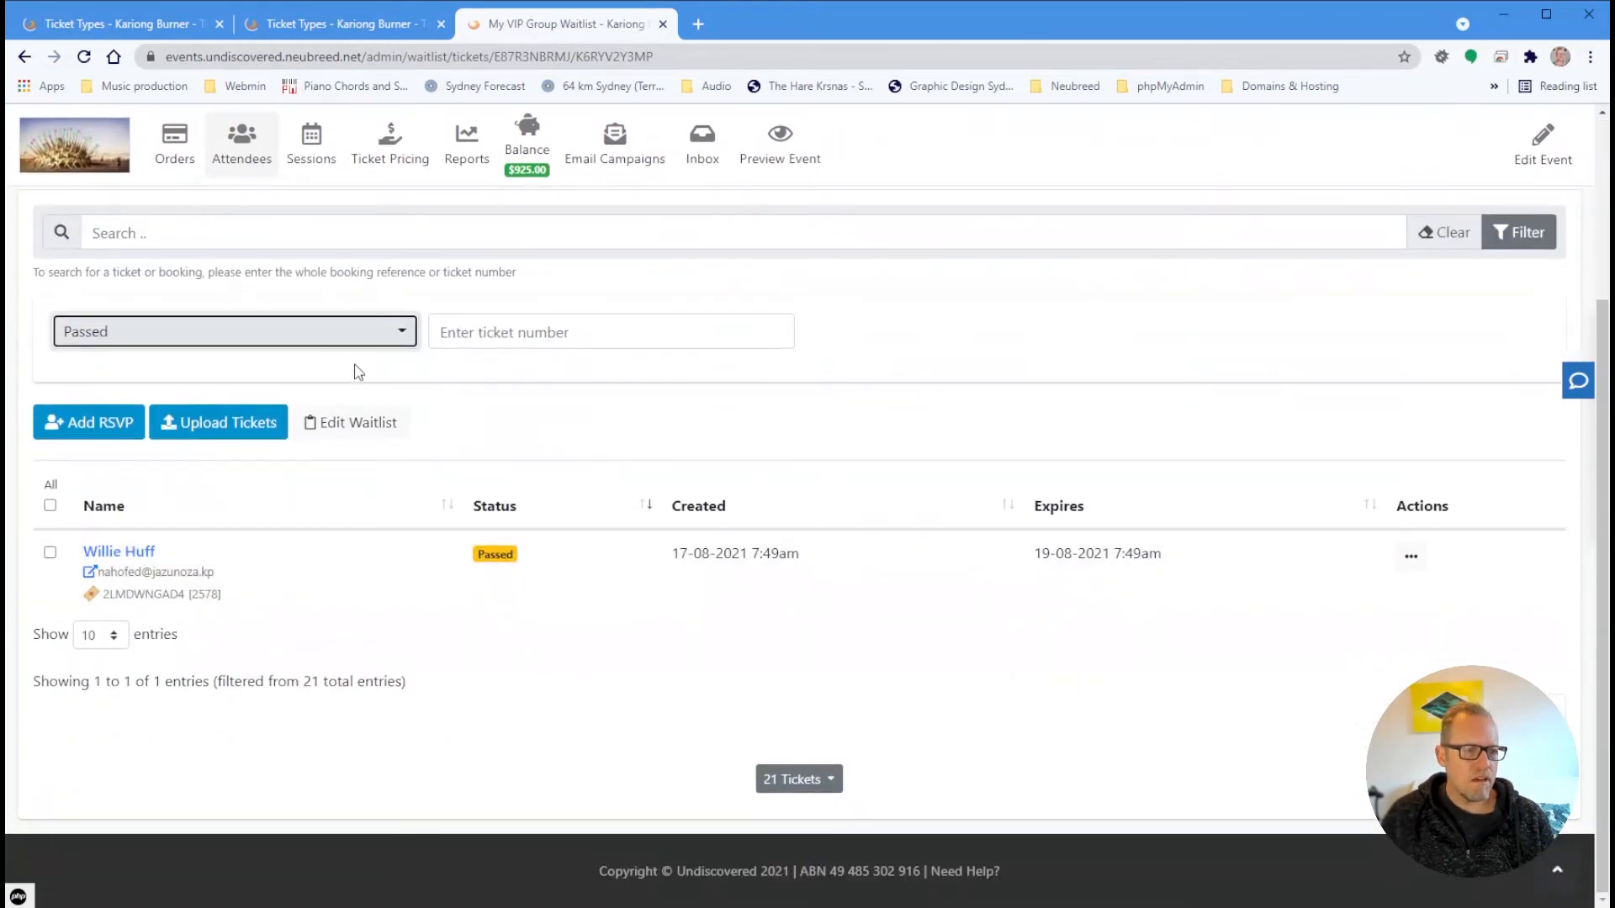
pyautogui.click(352, 337)
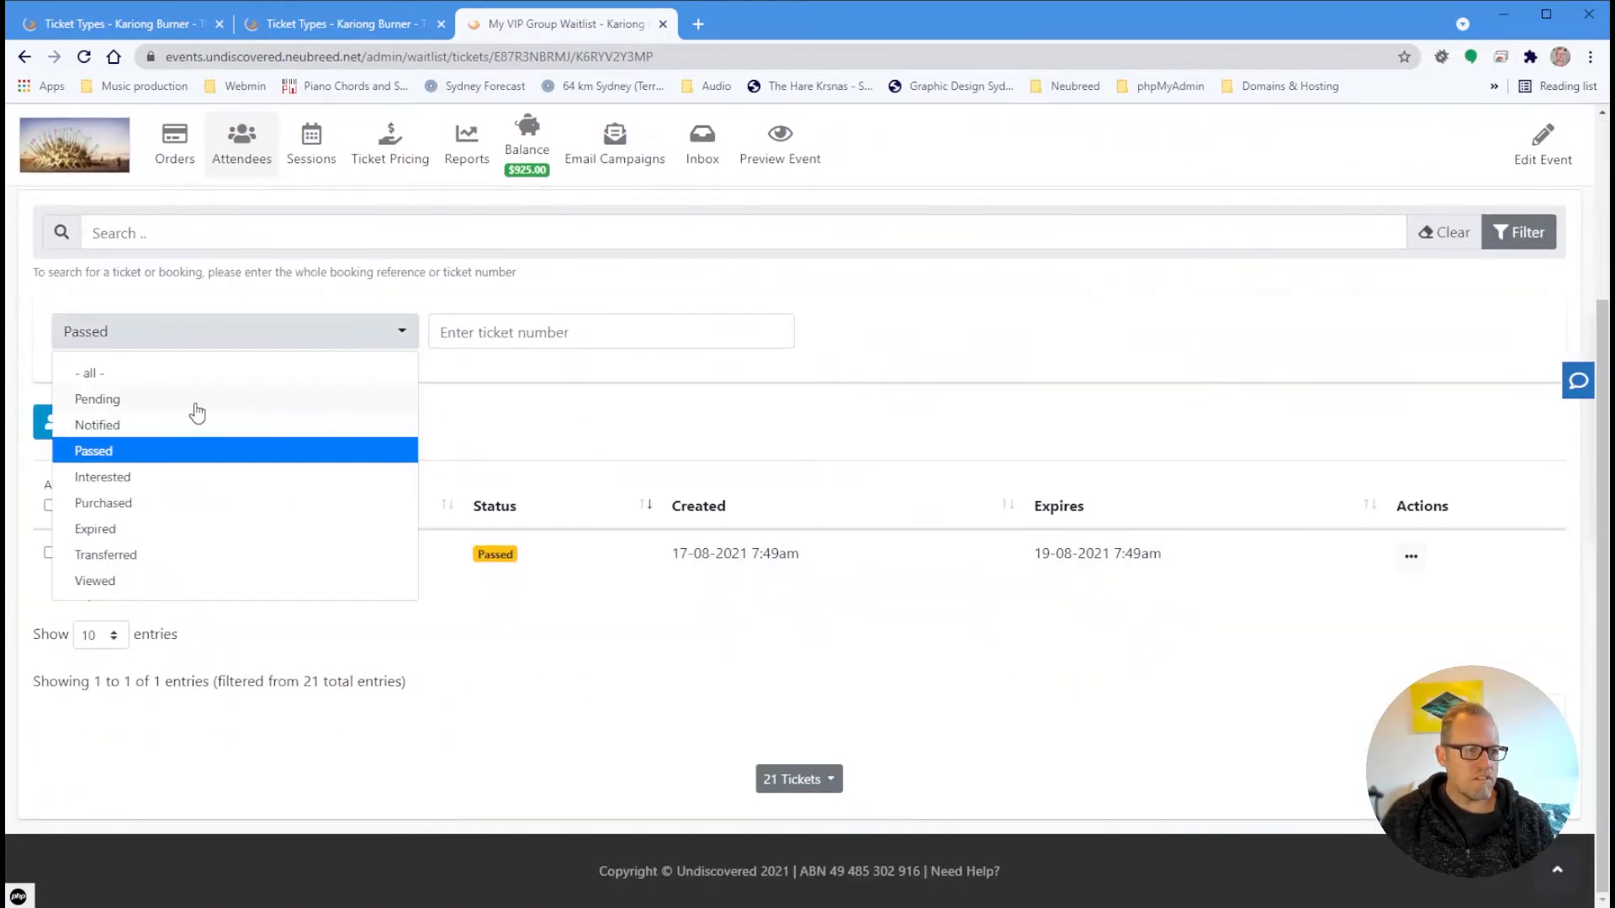
pyautogui.click(122, 505)
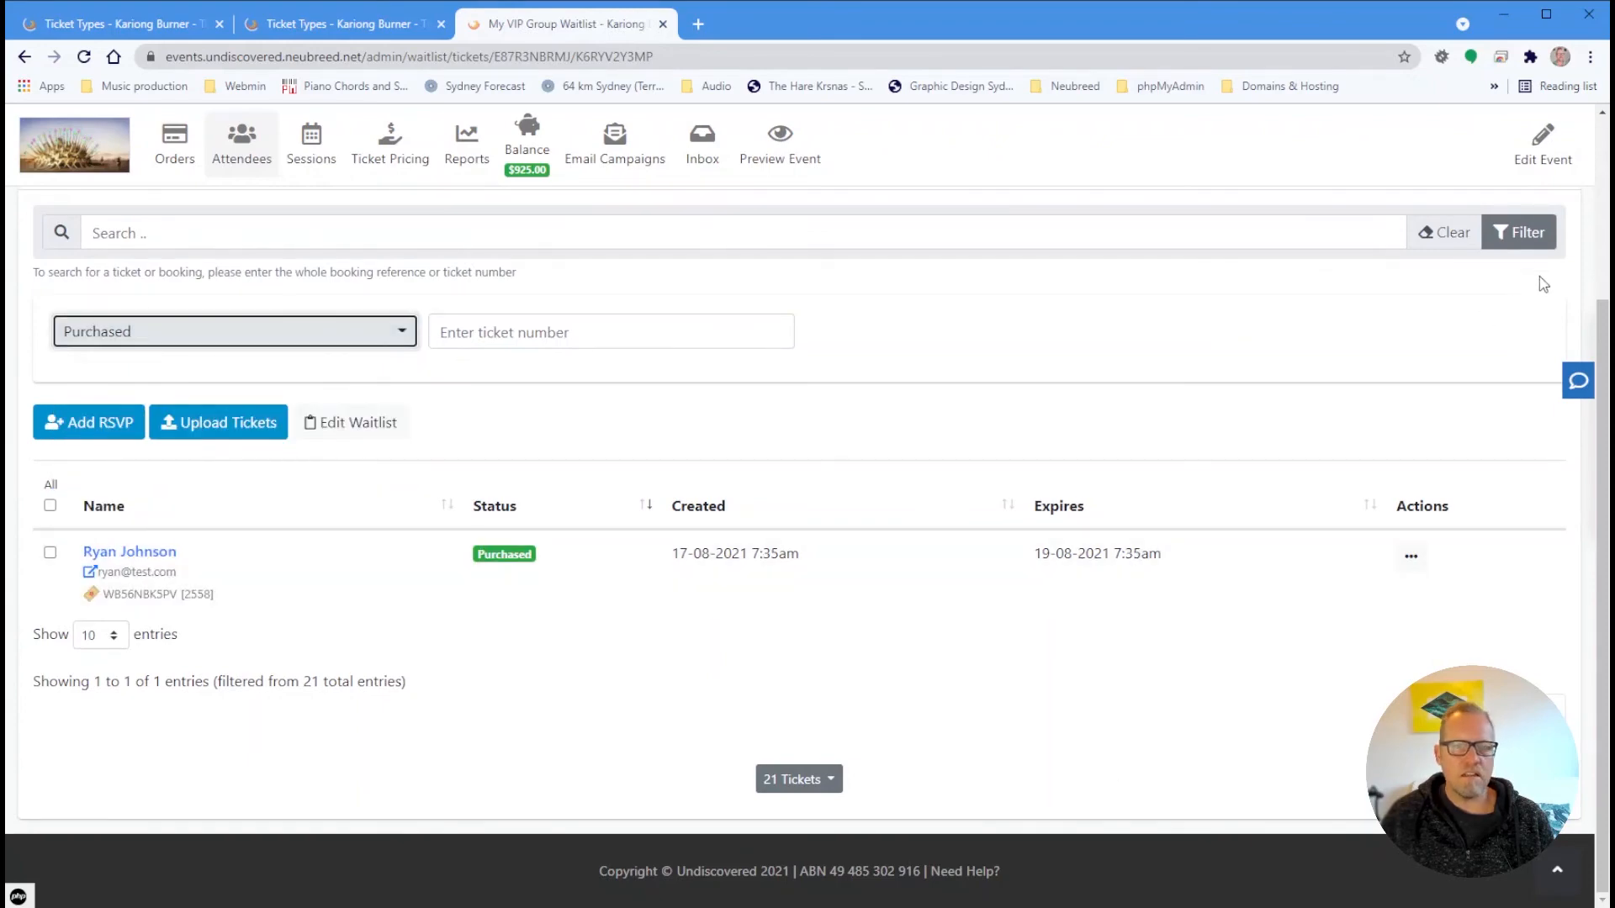
# Clear the status filter to show the full unfiltered entry list
pyautogui.click(1446, 234)
pyautogui.scroll(2, 1082, 749)
pyautogui.scroll(-8, 1082, 749)
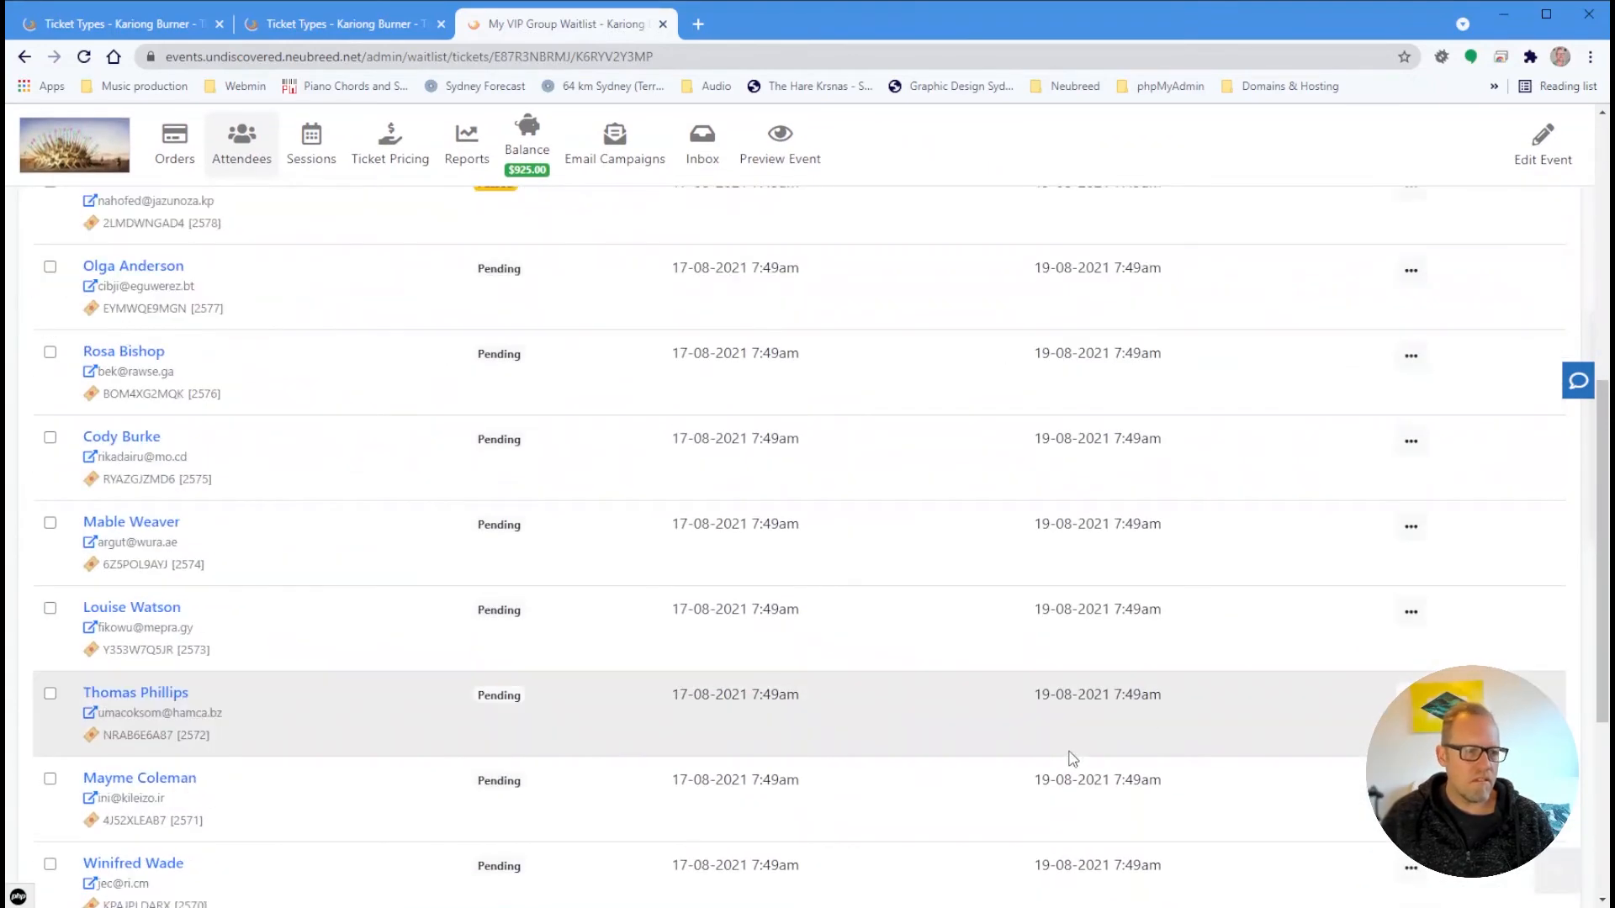
pyautogui.scroll(7, 1005, 717)
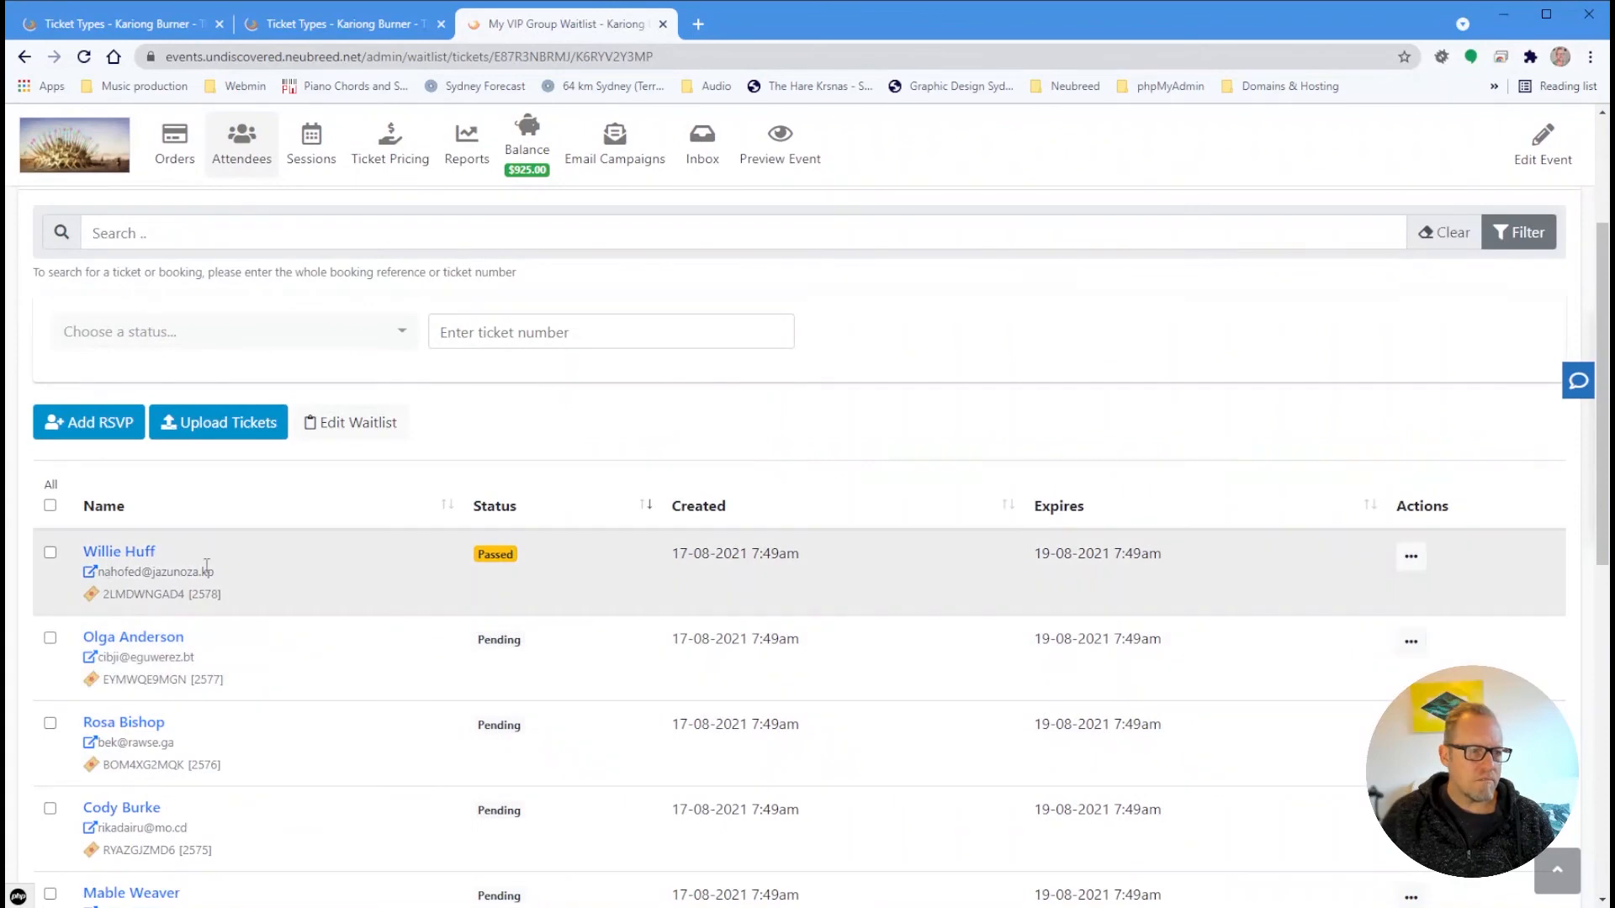
pyautogui.scroll(3, 1012, 706)
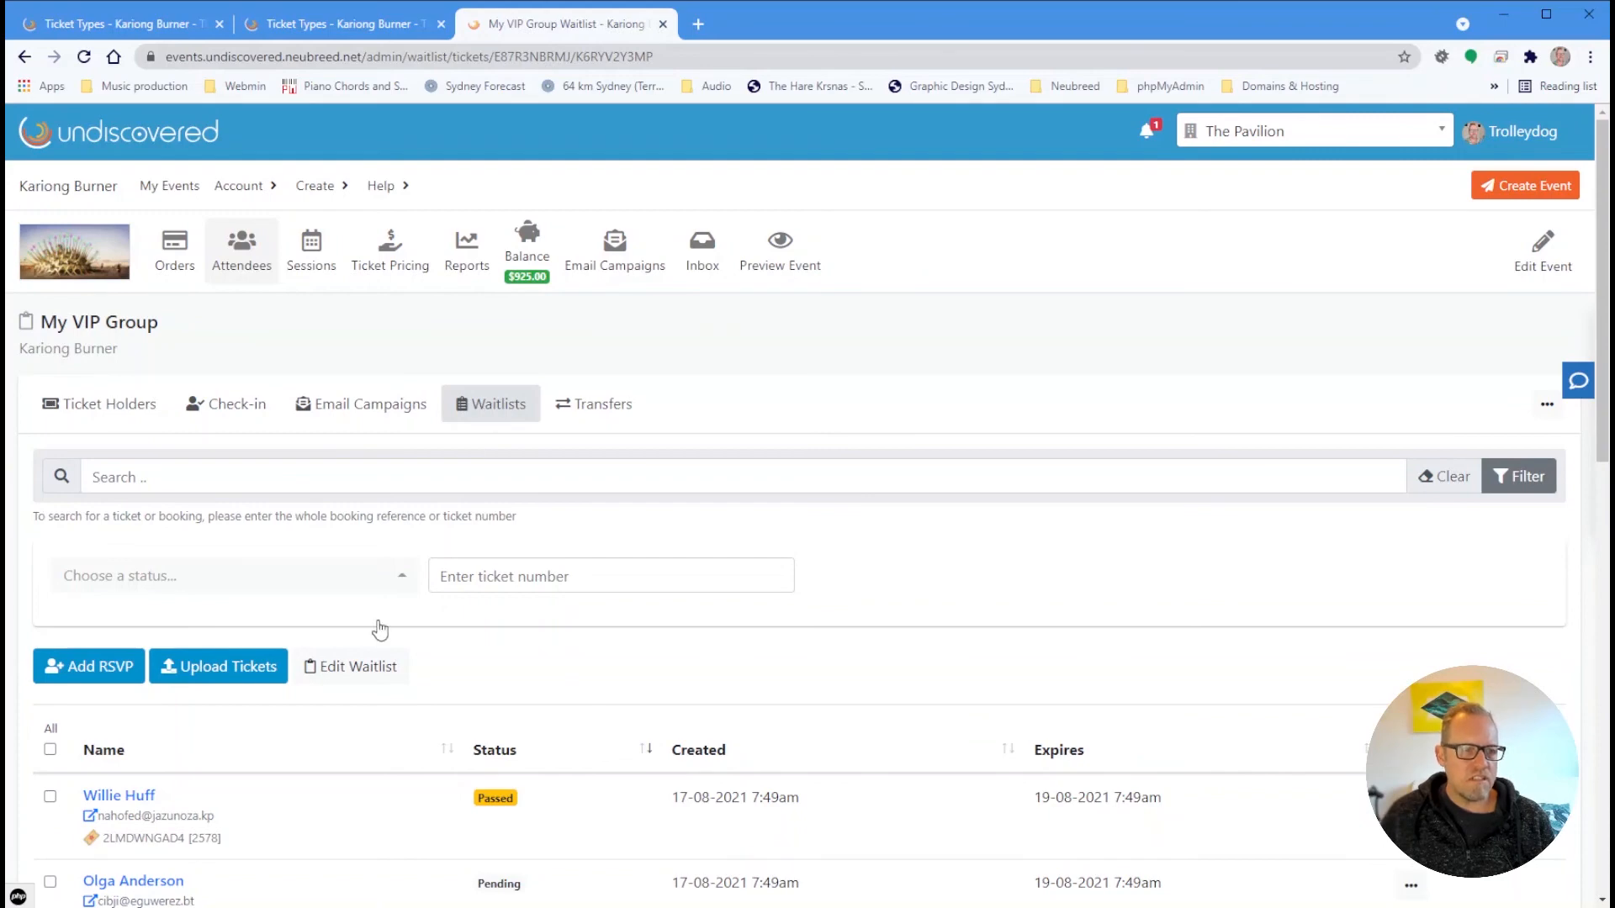
pyautogui.click(359, 666)
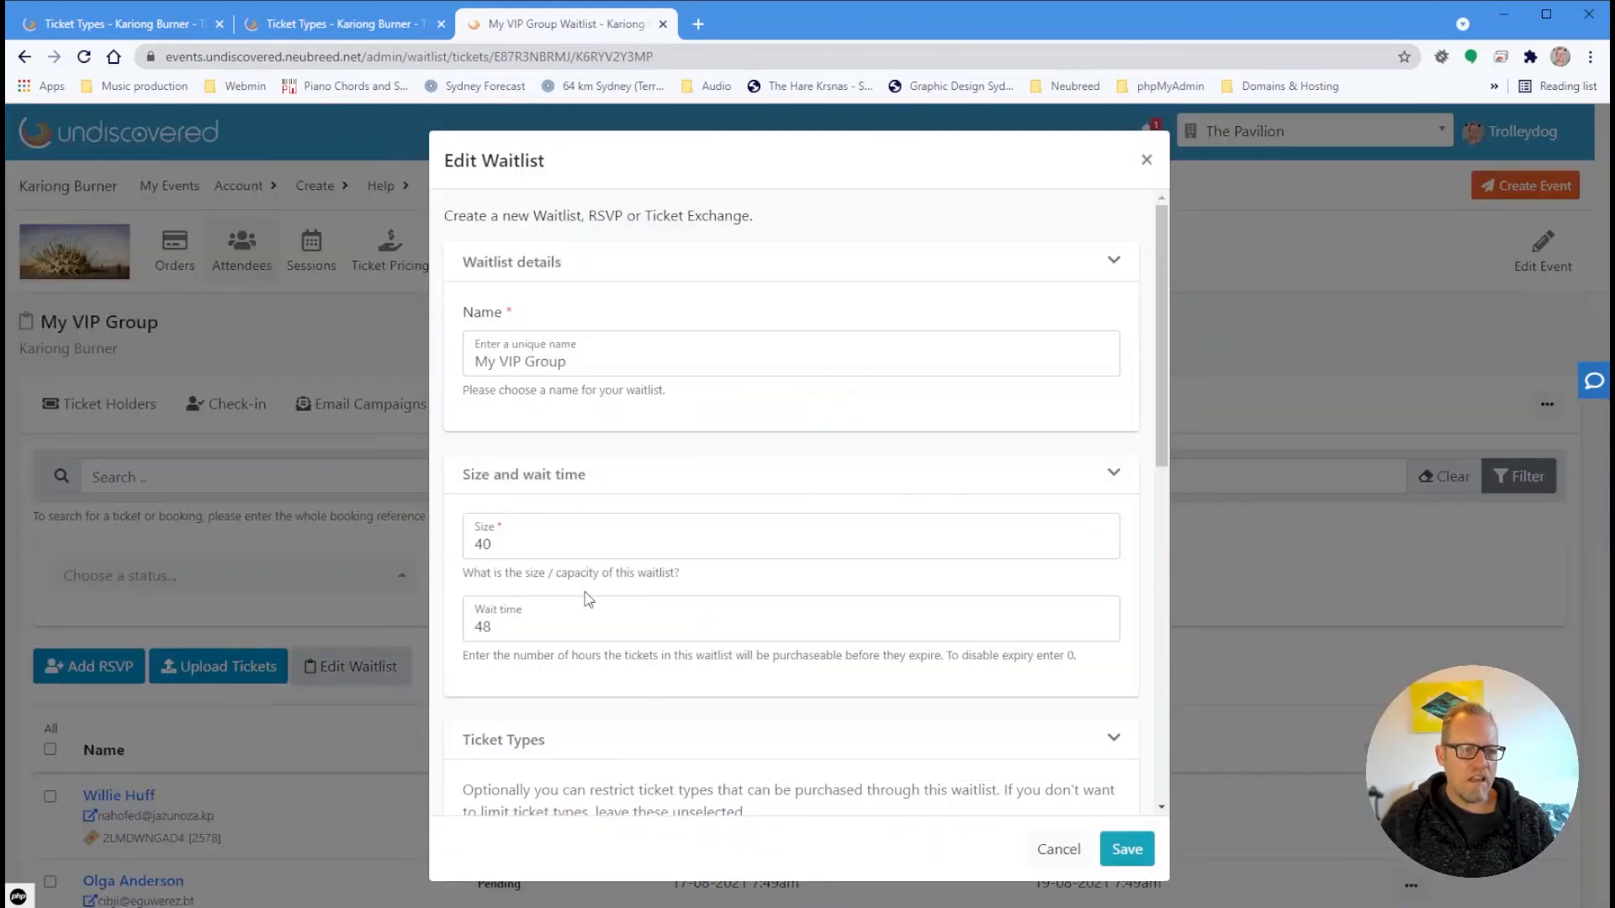
pyautogui.scroll(-3, 505, 504)
pyautogui.doubleClick(485, 348)
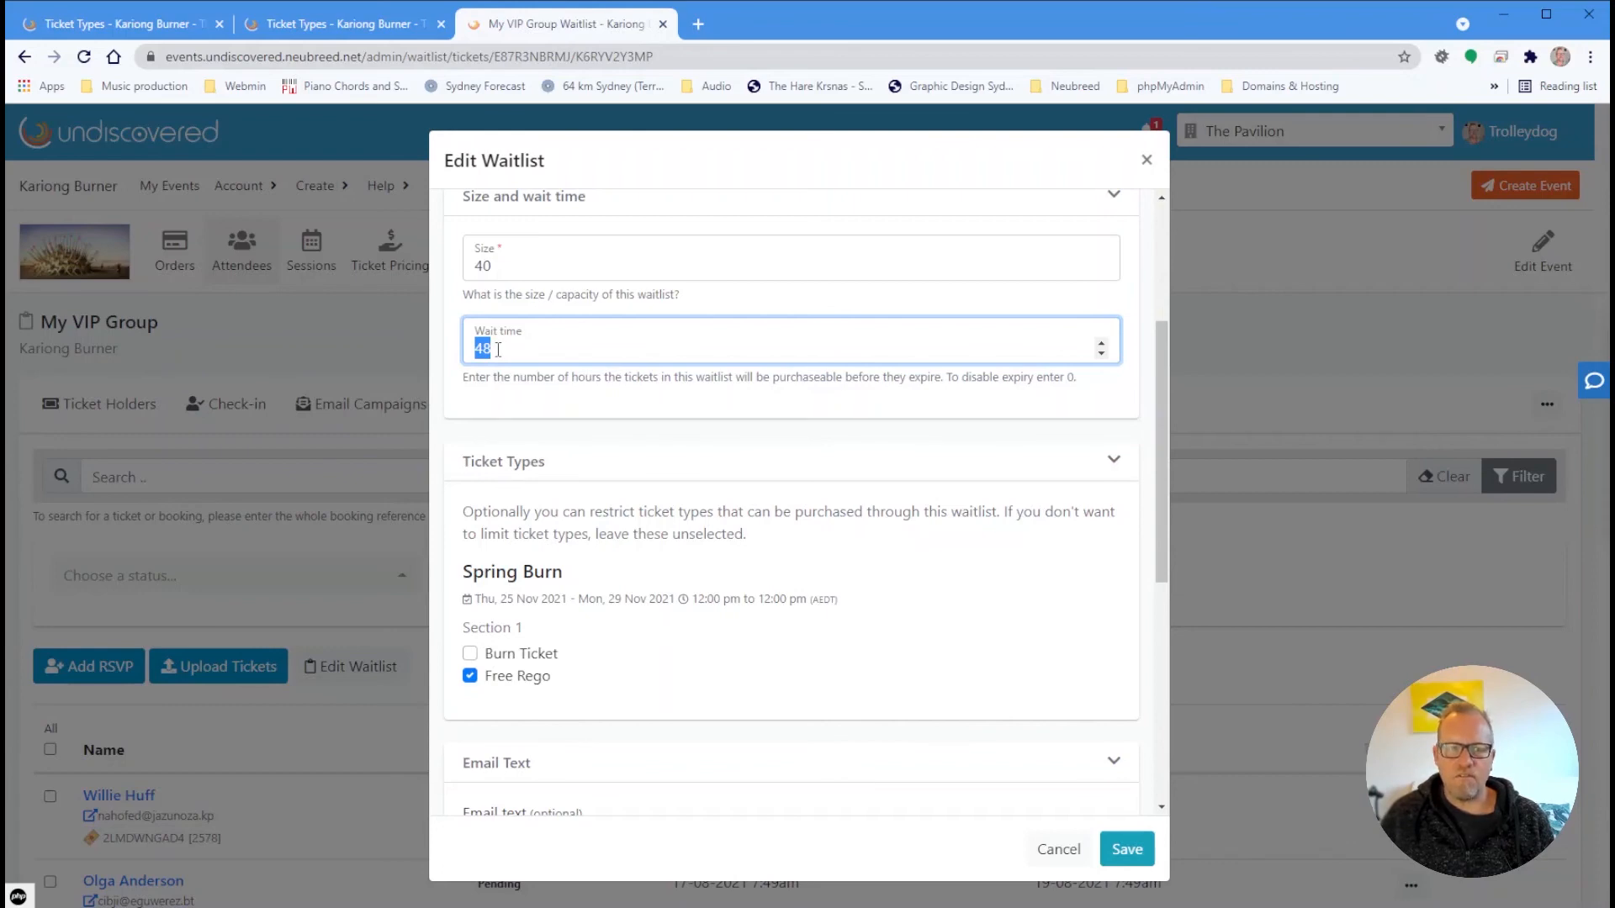
pyautogui.moveTo(506, 355); pyautogui.dragTo(457, 354)
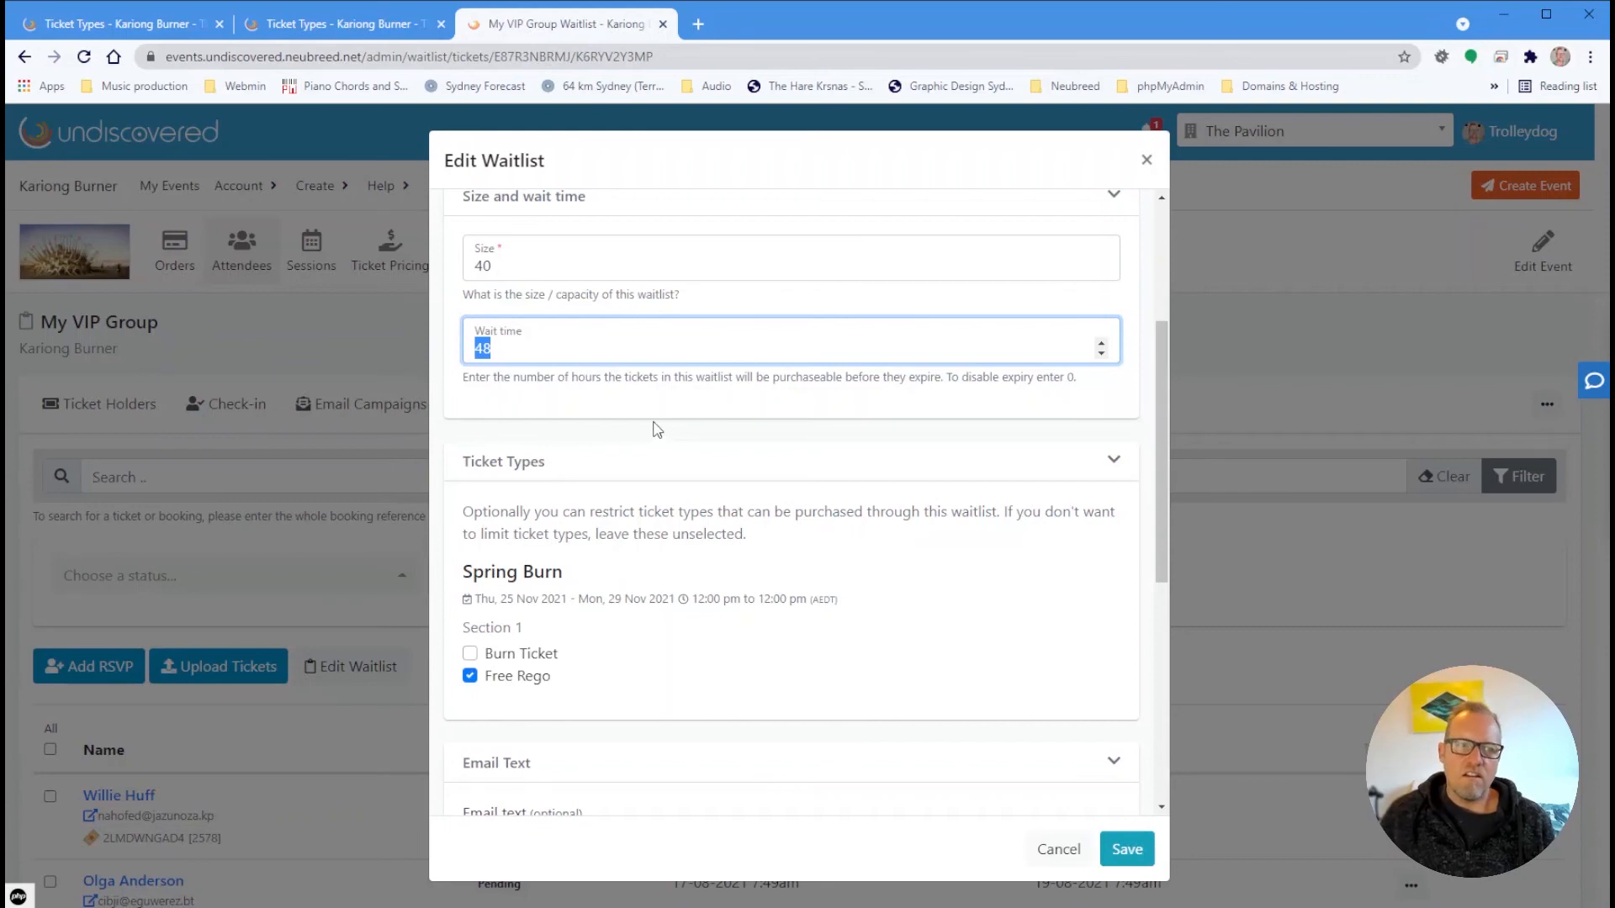
pyautogui.click(513, 354)
pyautogui.moveTo(513, 354); pyautogui.dragTo(461, 352)
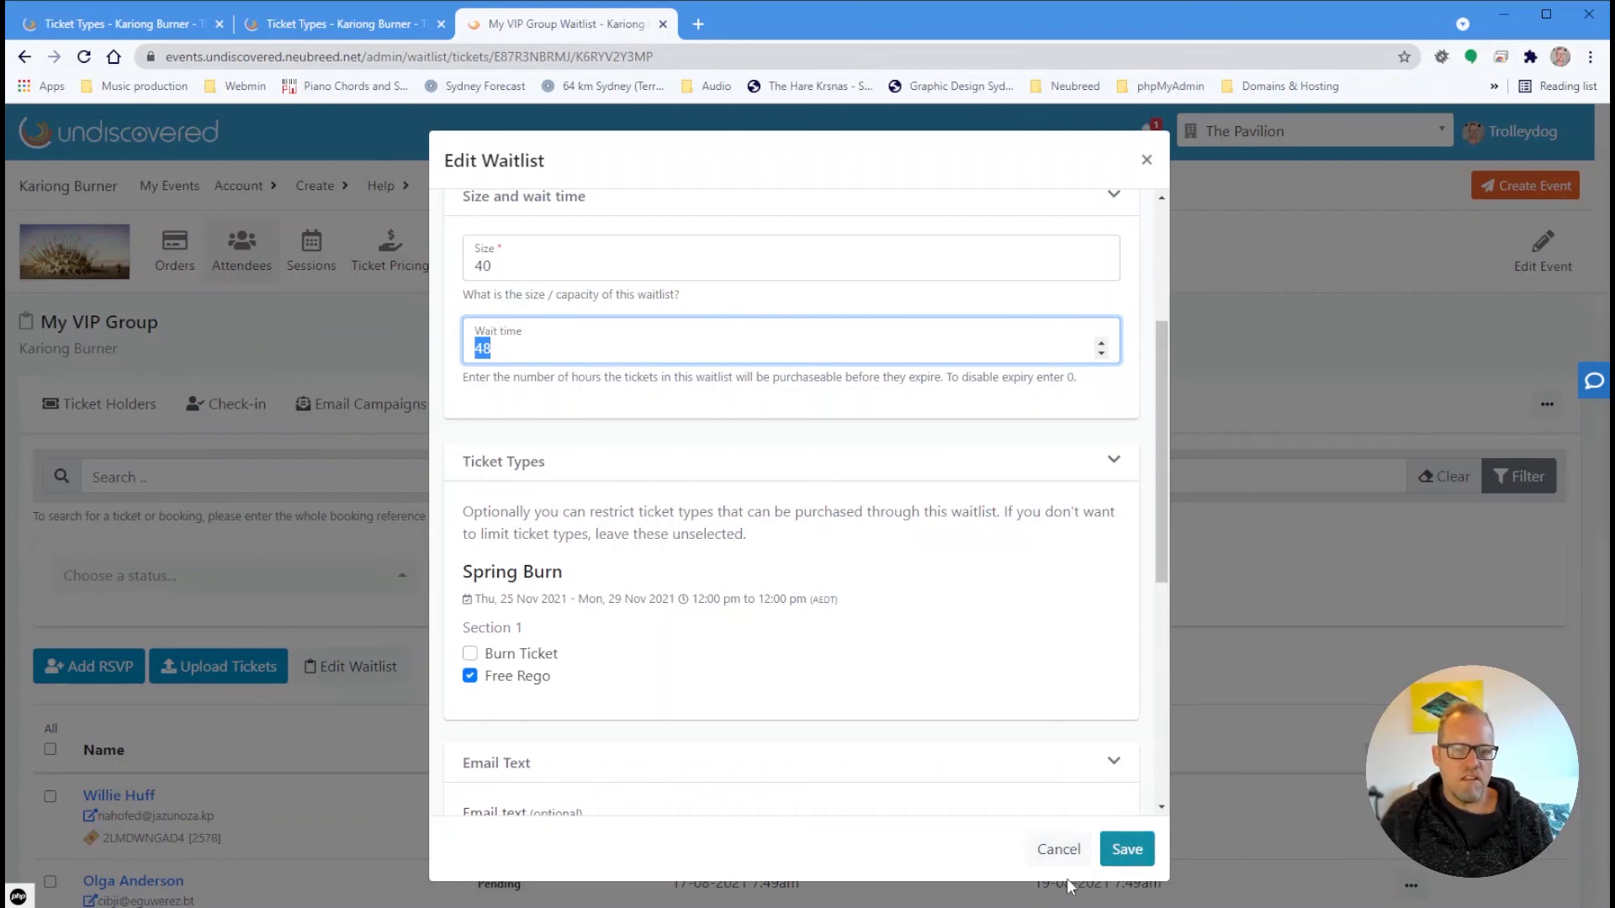
pyautogui.click(1059, 853)
pyautogui.scroll(-5, 959, 613)
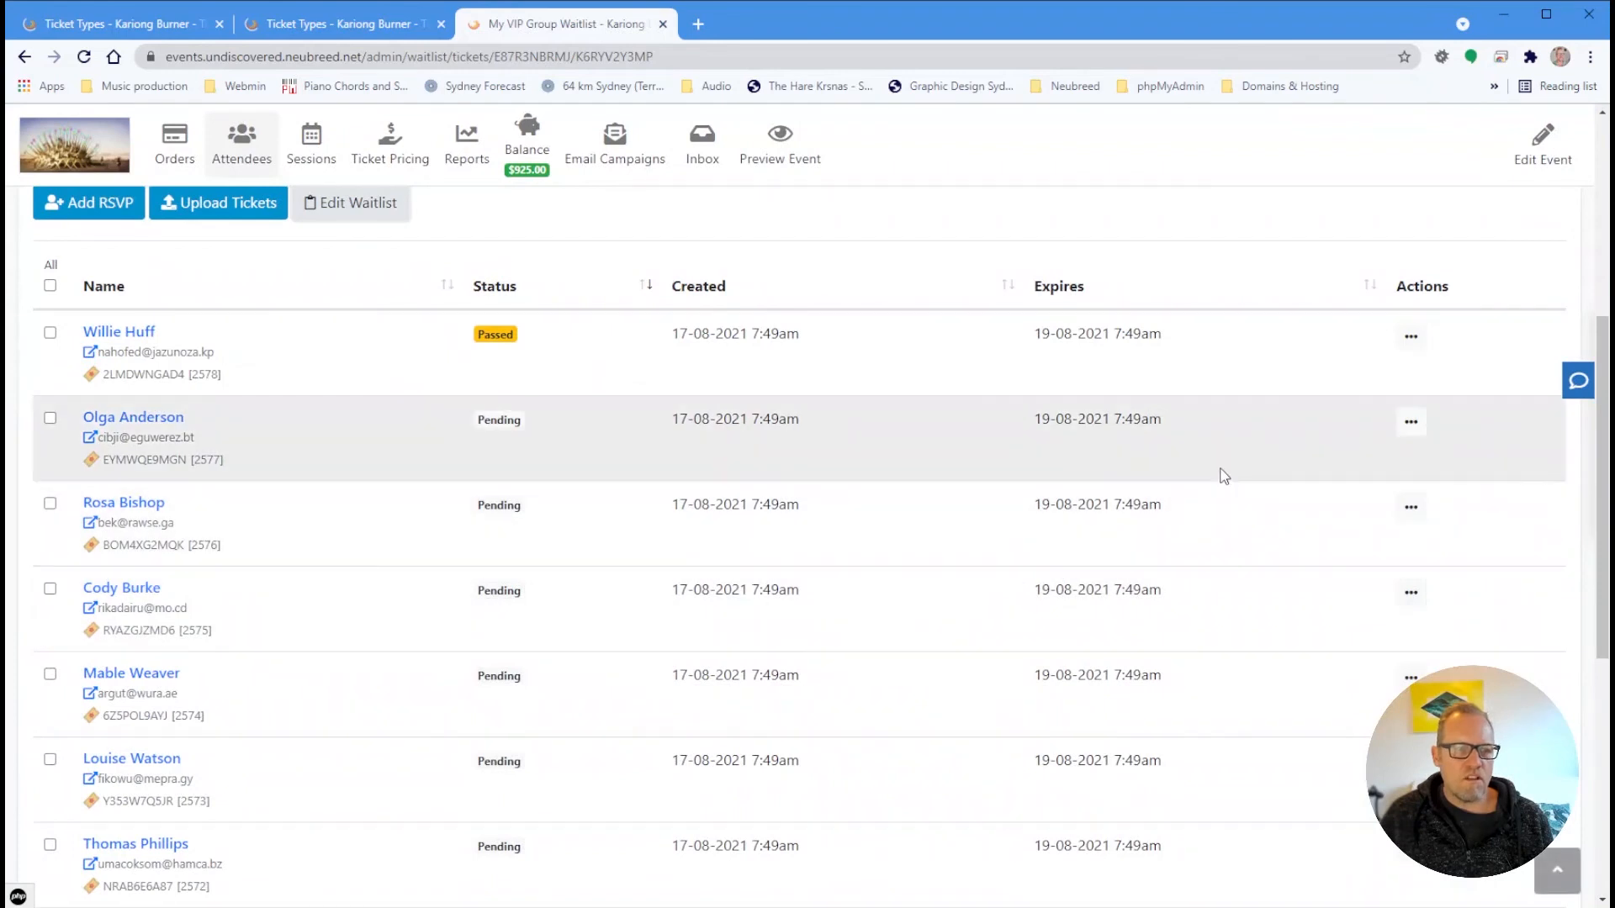
# Reset the Passed entry and resend its invite, making it Notified with expiry 19-08-2021 7:53am
pyautogui.click(1423, 343)
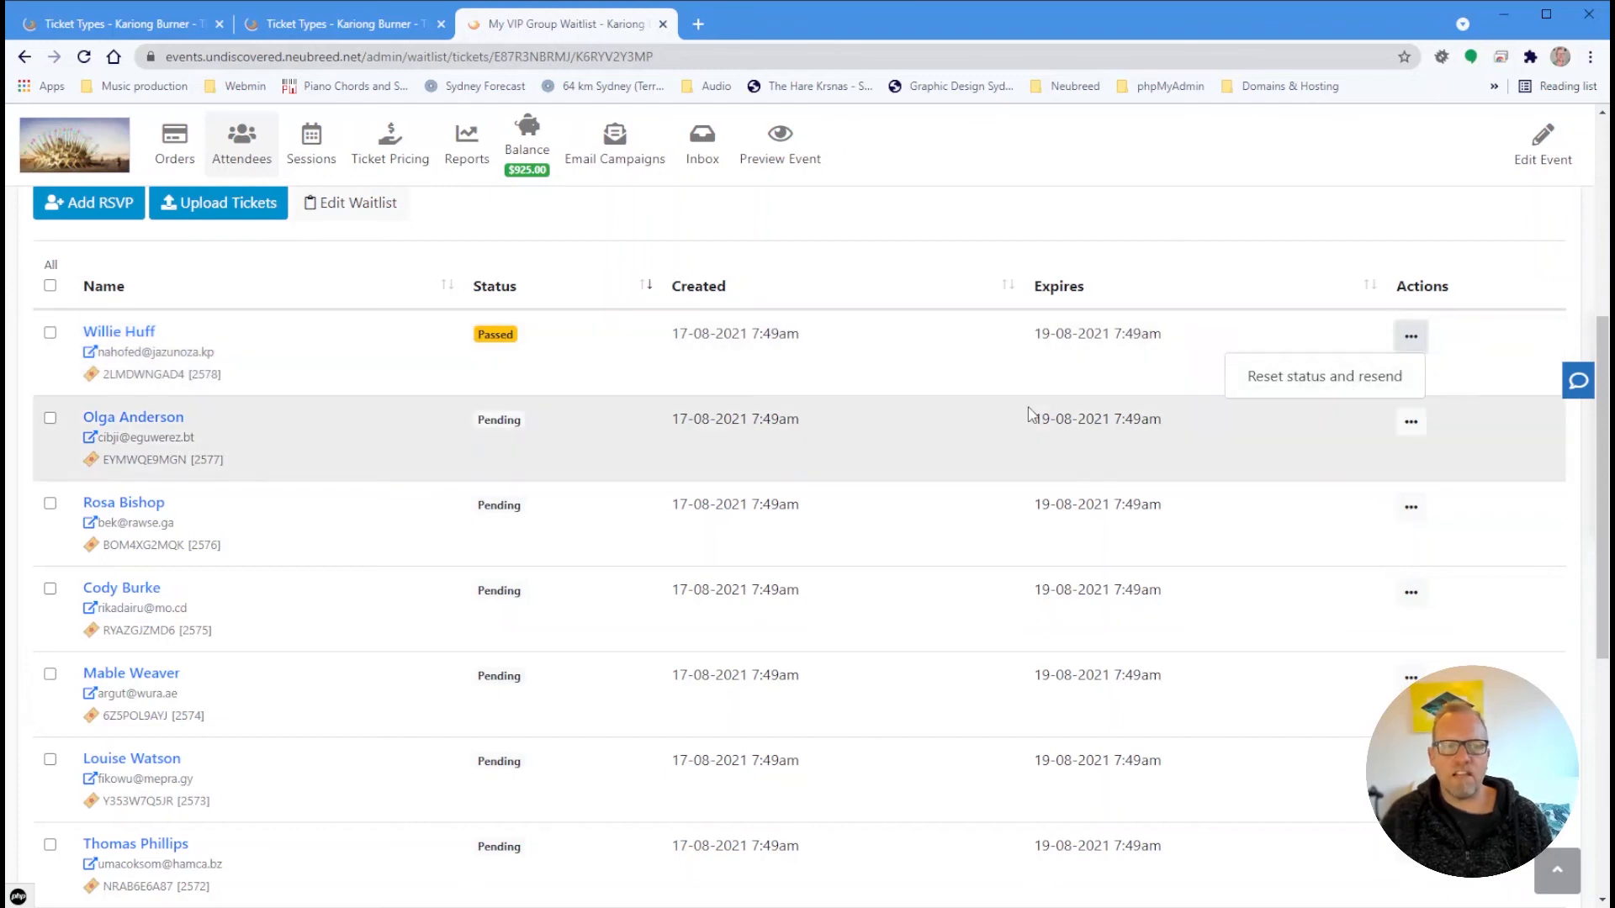
pyautogui.click(1277, 388)
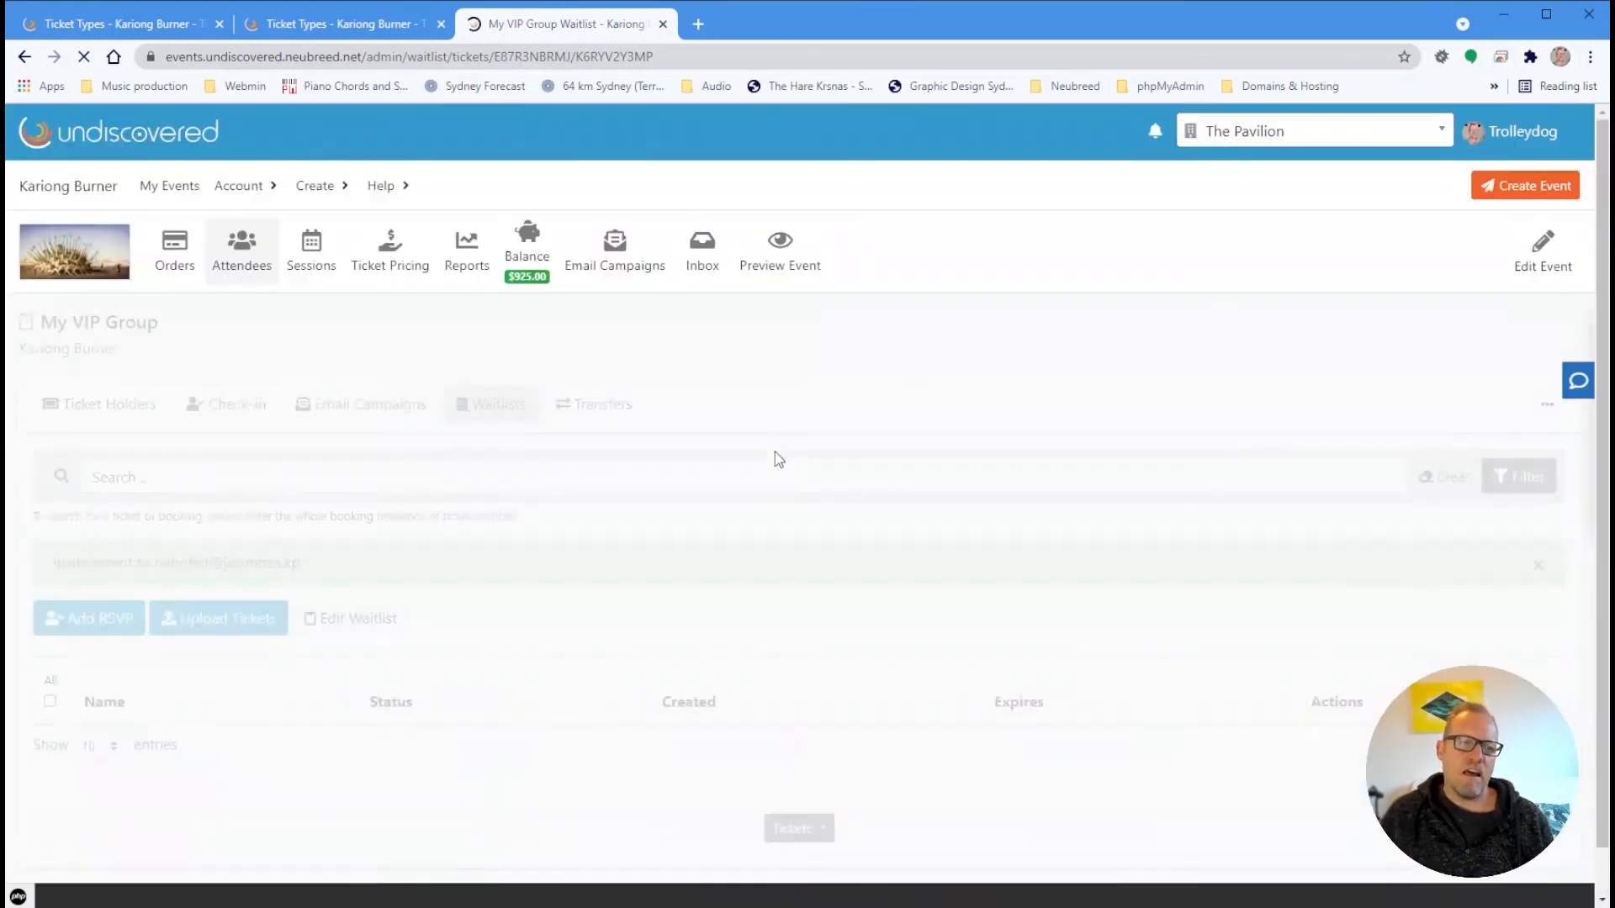
pyautogui.scroll(-3, 642, 616)
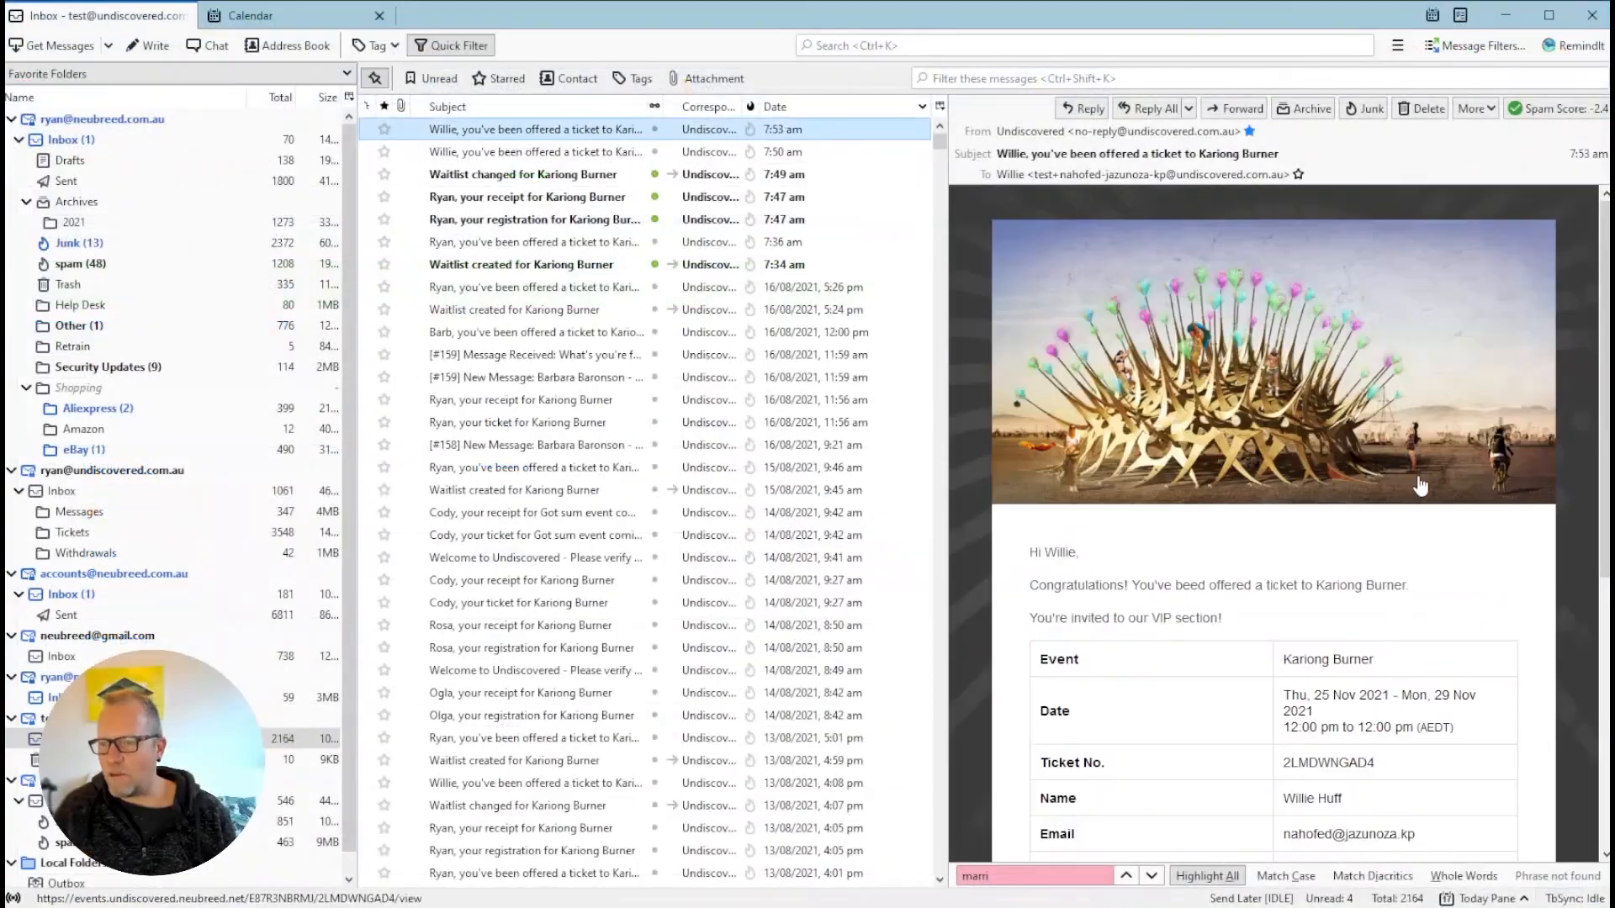
# Highlight the resent offer email's expiry: Thursday, 19 August, 2021 - 7:53 am
pyautogui.scroll(-5, 1417, 487)
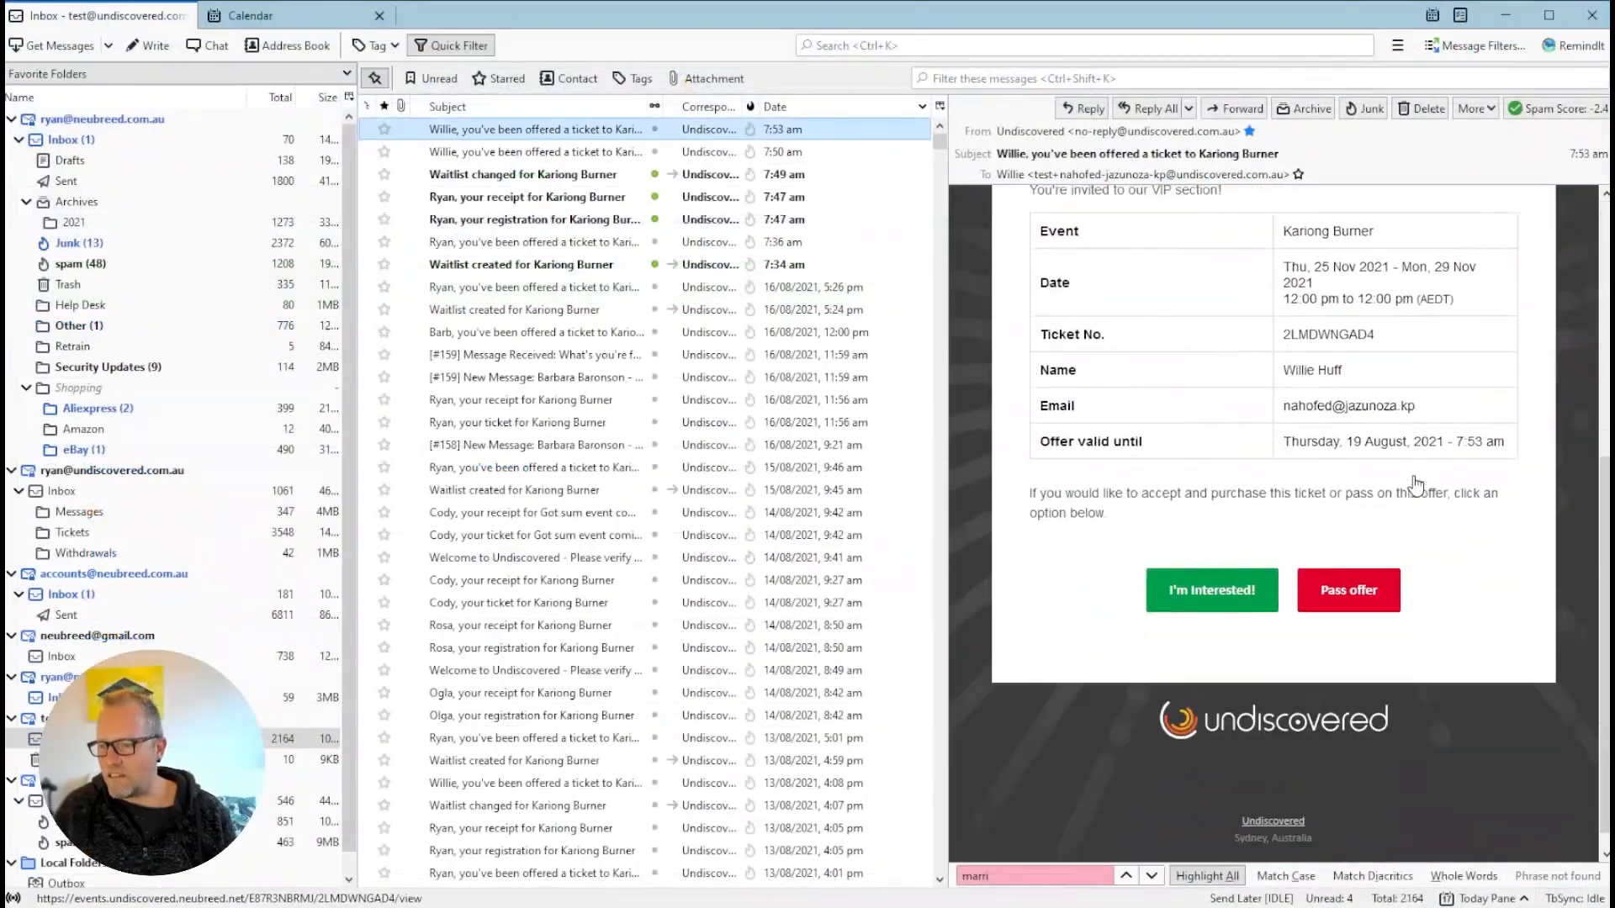
pyautogui.scroll(-1, 1417, 486)
pyautogui.scroll(4, 1414, 483)
pyautogui.scroll(-4, 1413, 480)
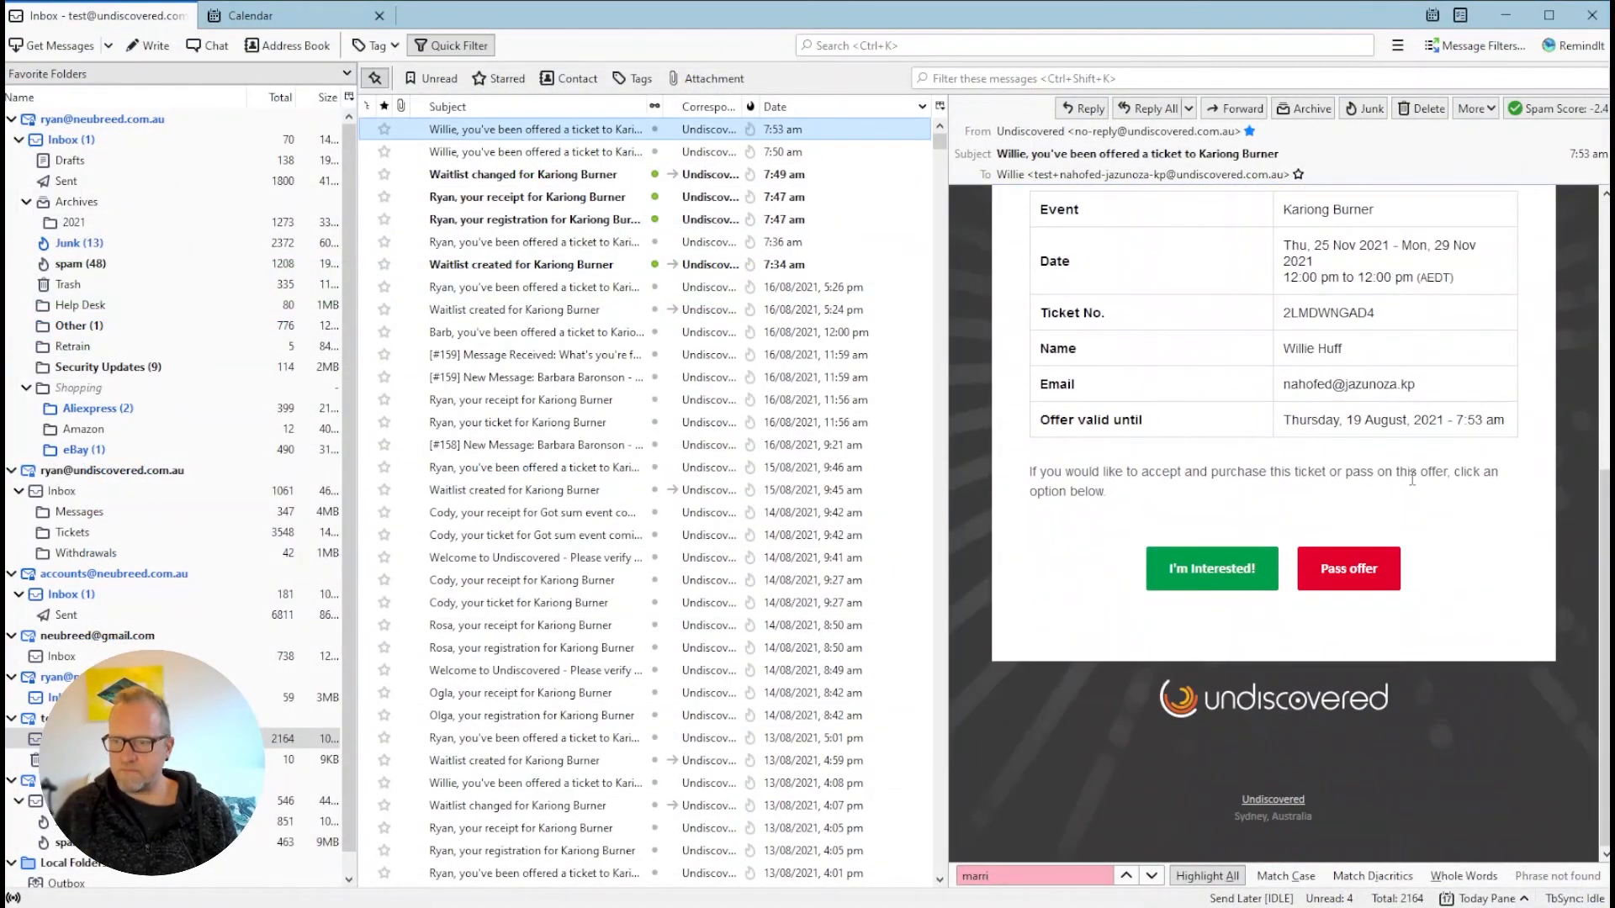
pyautogui.scroll(4, 1412, 480)
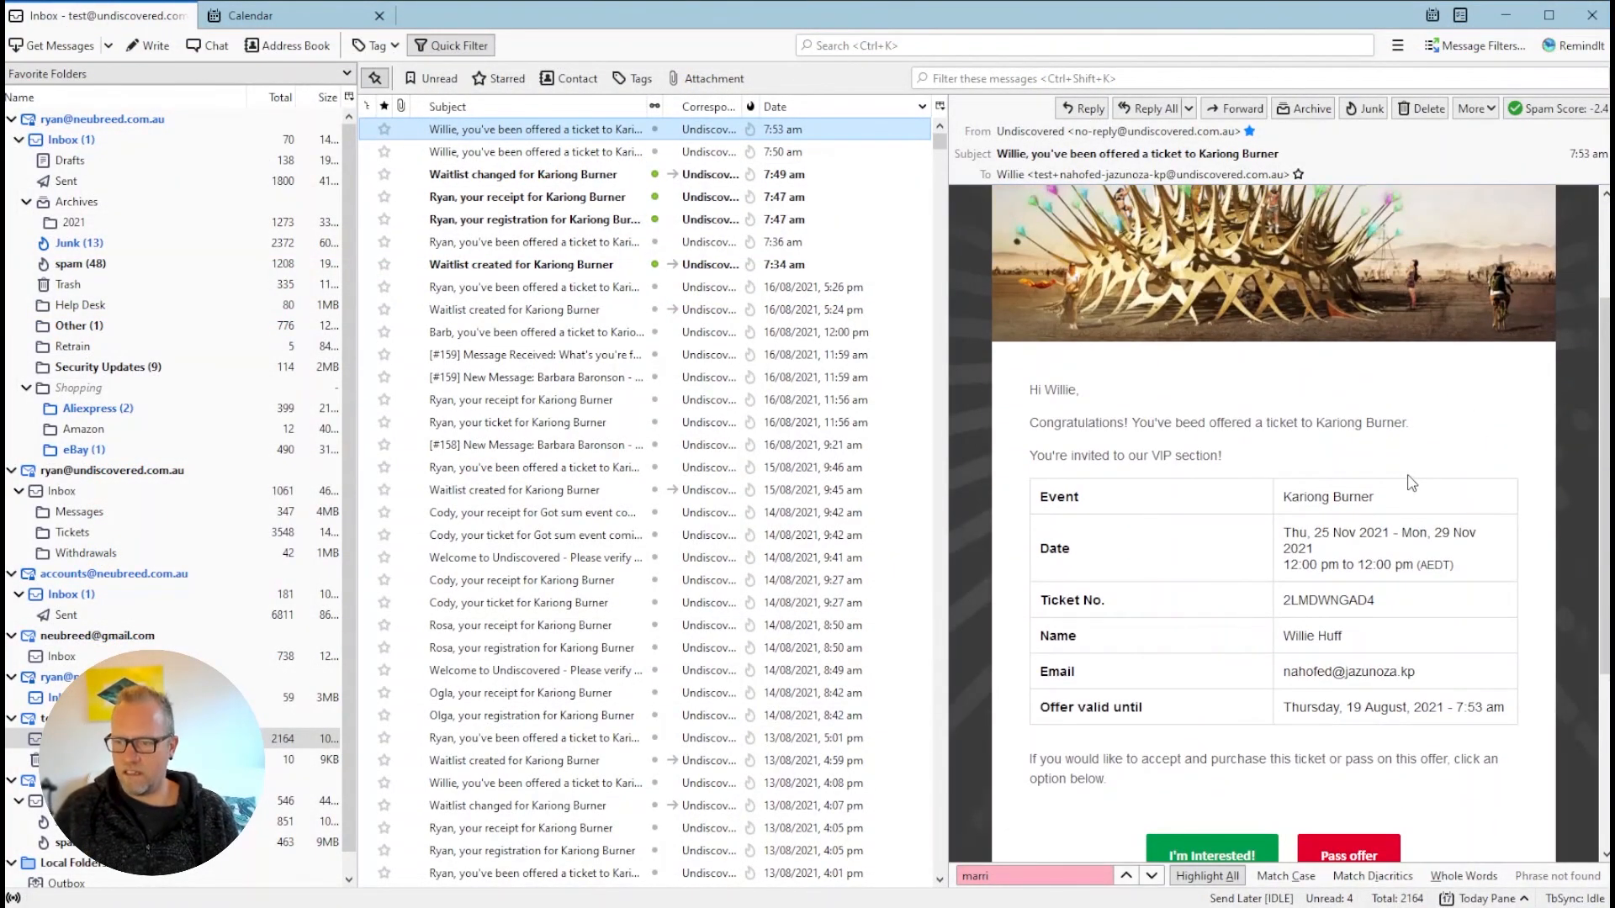
pyautogui.scroll(-1, 1411, 482)
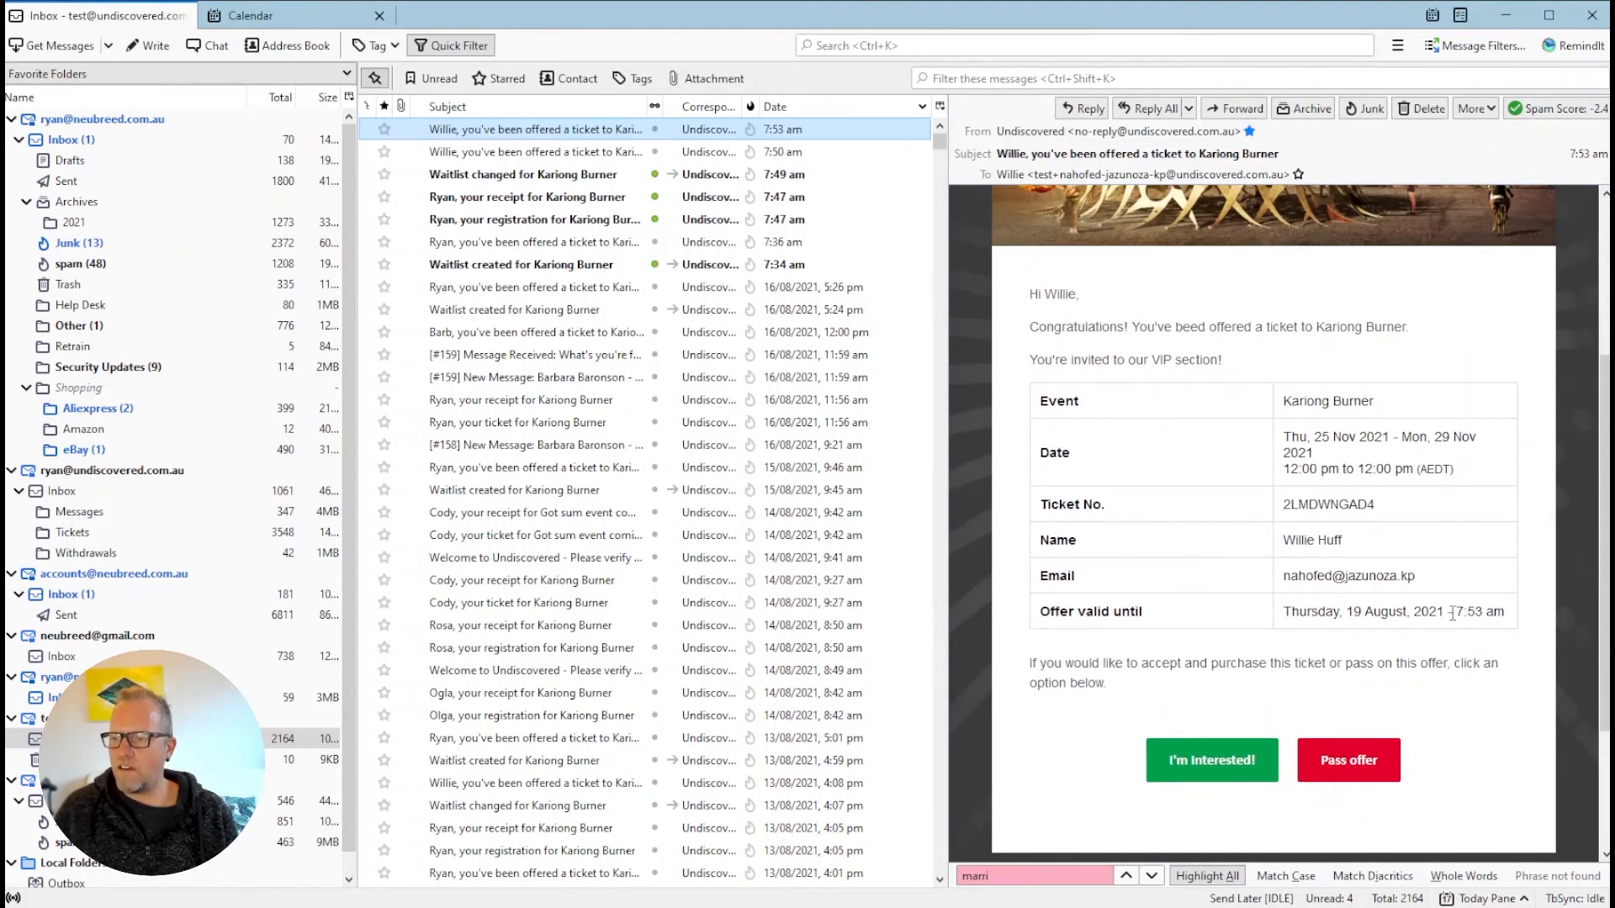
pyautogui.moveTo(1485, 612); pyautogui.dragTo(1286, 626)
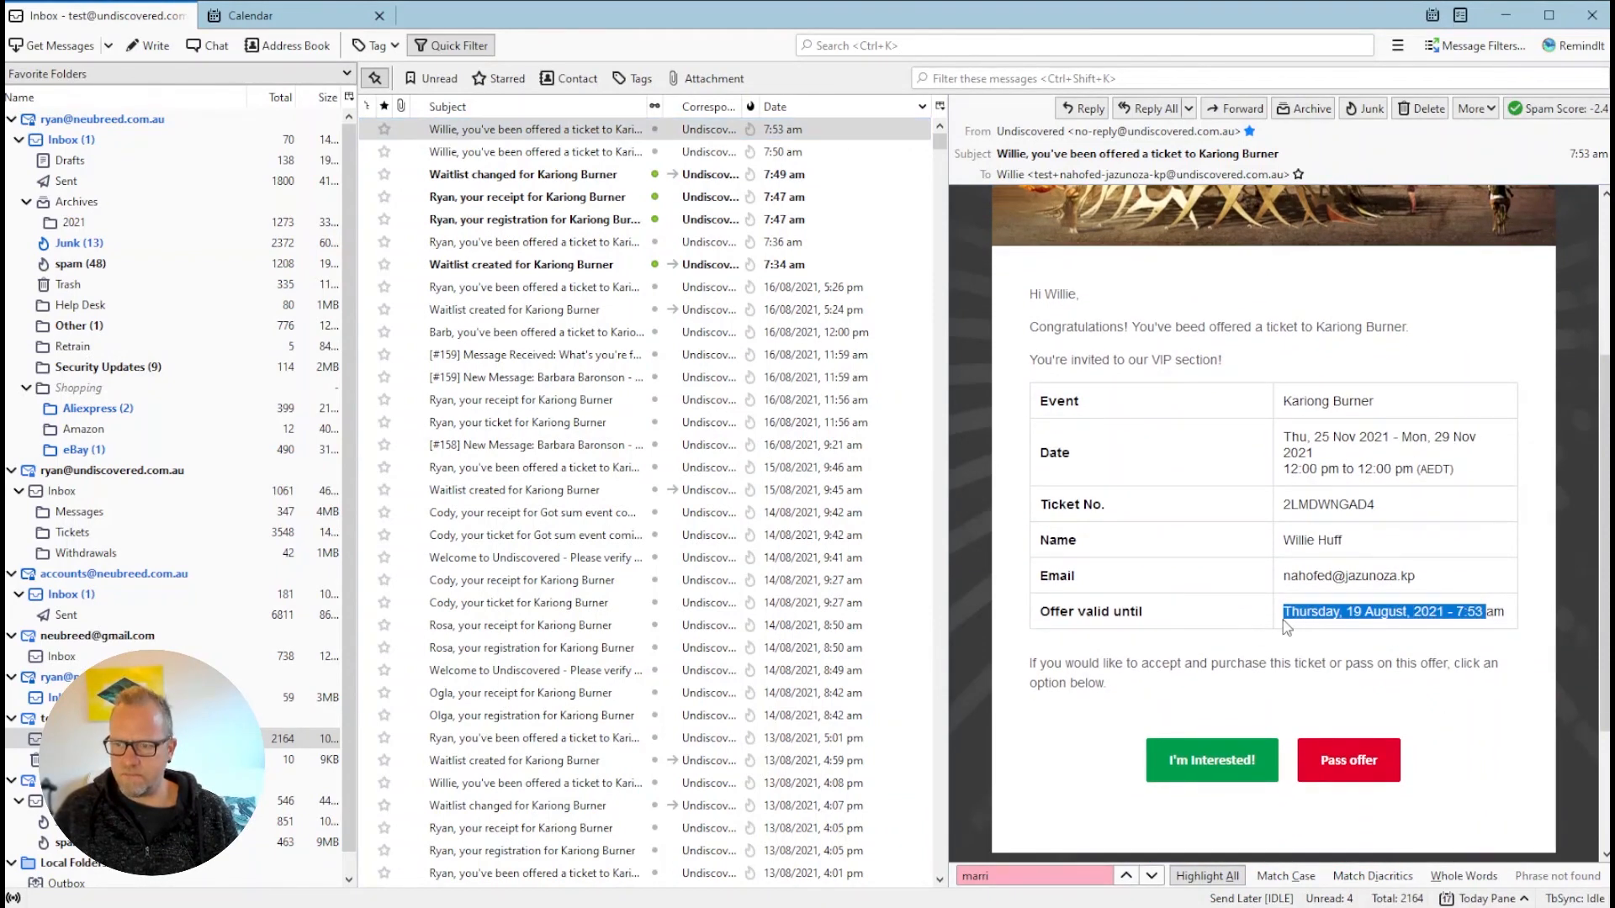